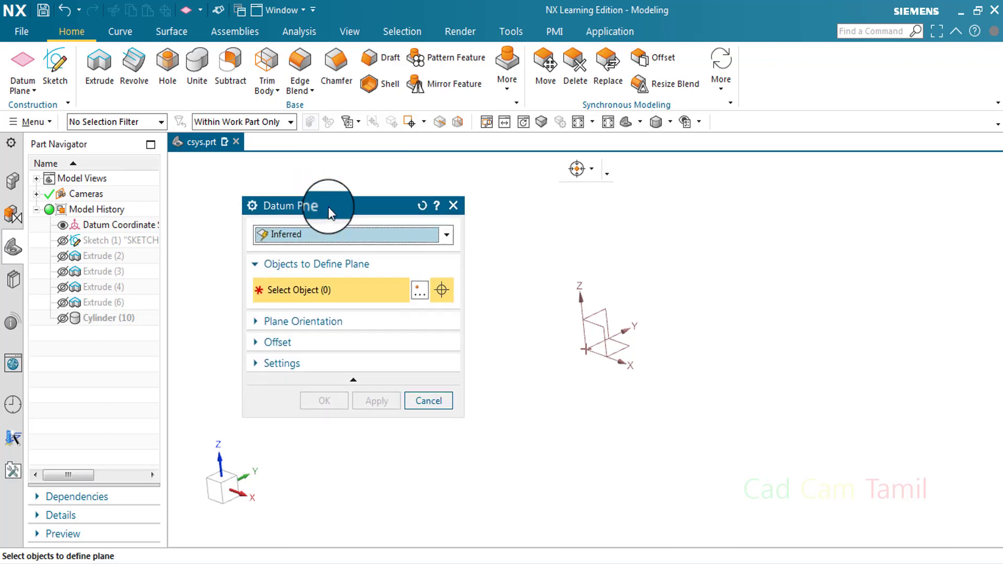
click(592, 169)
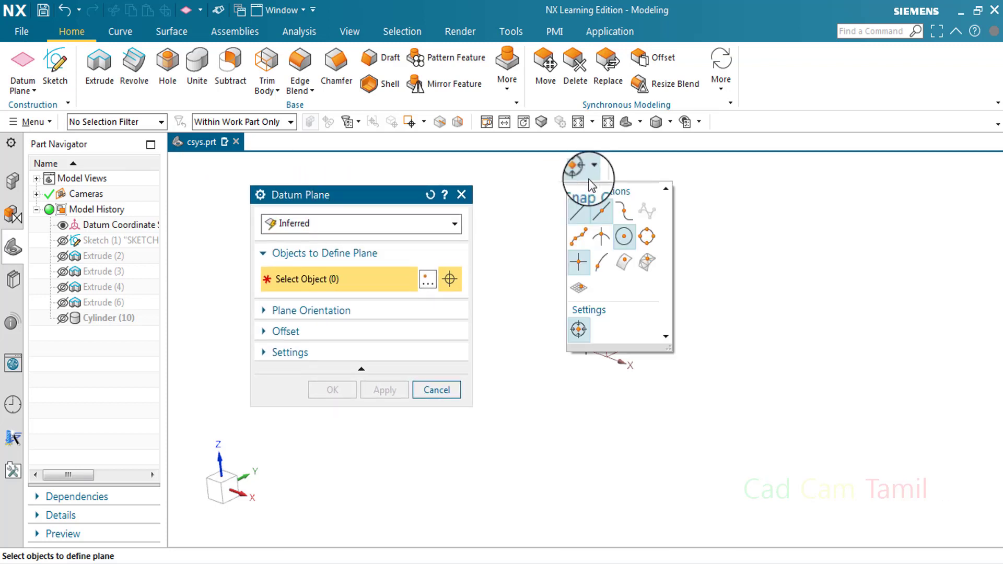
click(391, 230)
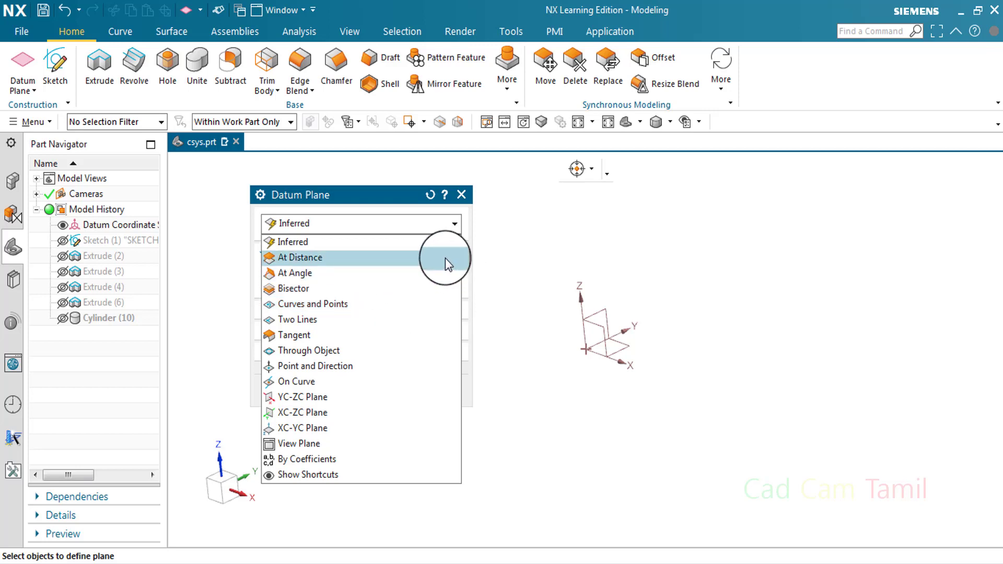
click(65, 266)
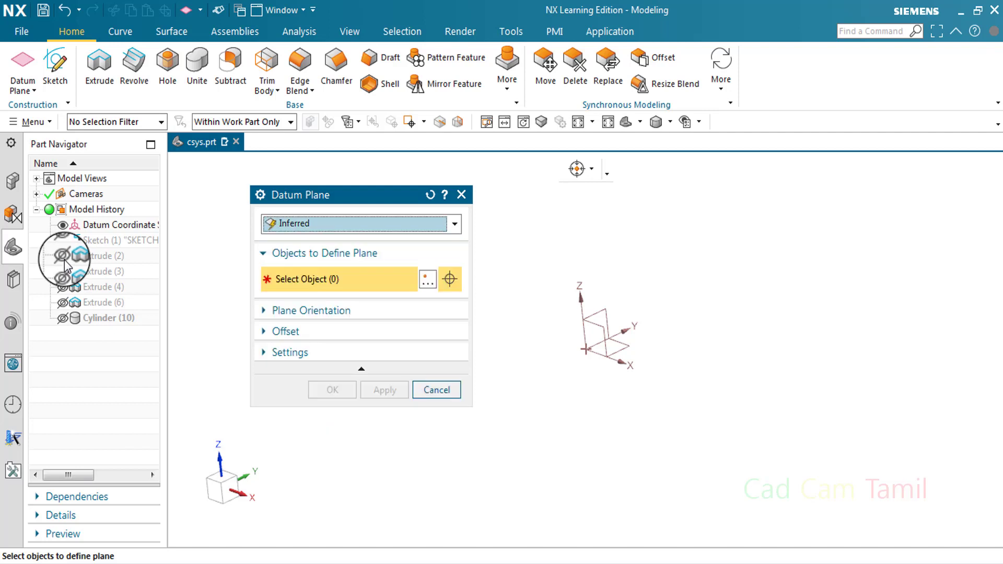
Show Extrude (2) and Sketch (1) from the model history in the graphics view.
click(63, 256)
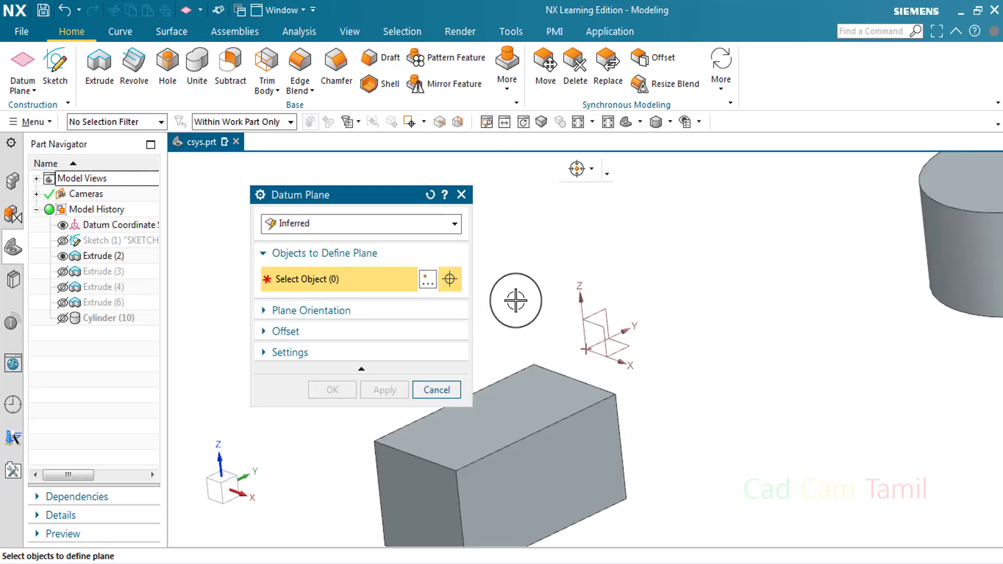
scroll(555, 346, up, 1)
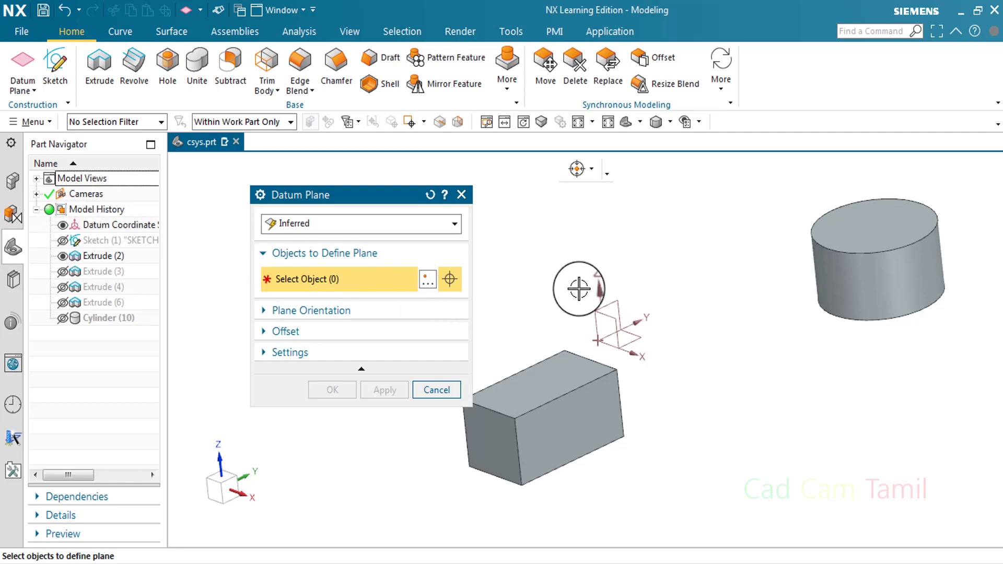
click(63, 256)
click(62, 256)
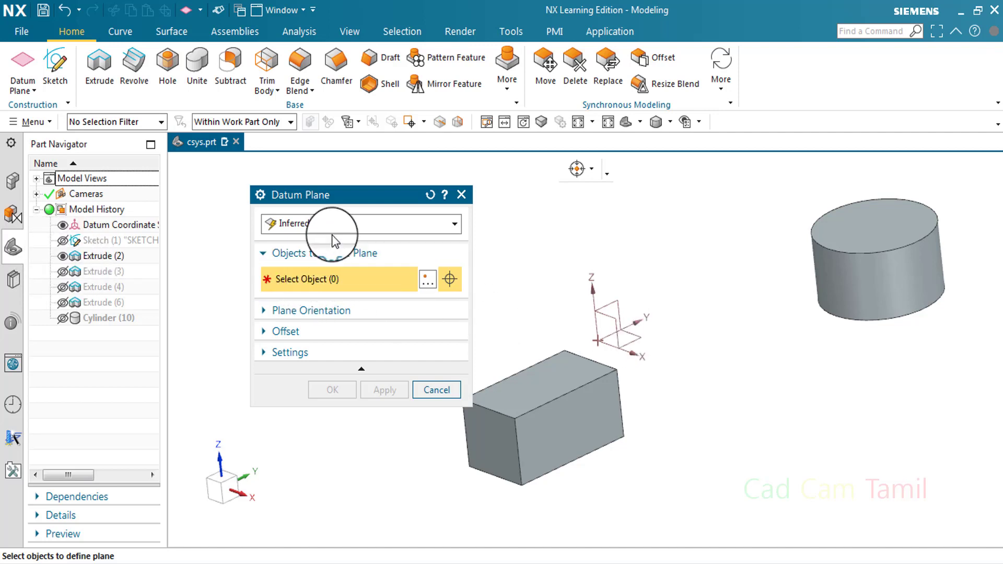
click(62, 240)
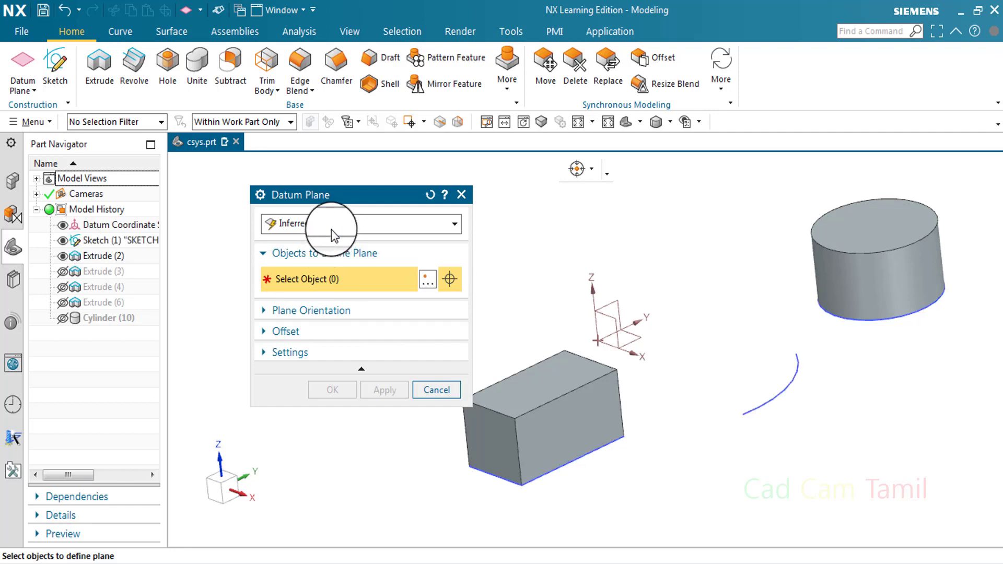
Show Extrude (3) and try an Inferred datum plane from its planar face and the round body's cylindrical face.
click(558, 425)
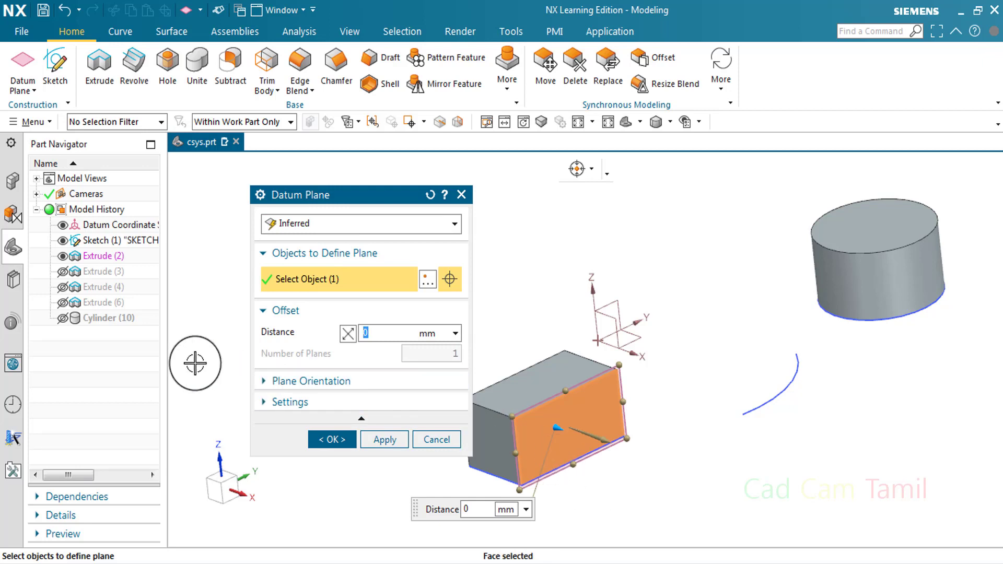
click(62, 271)
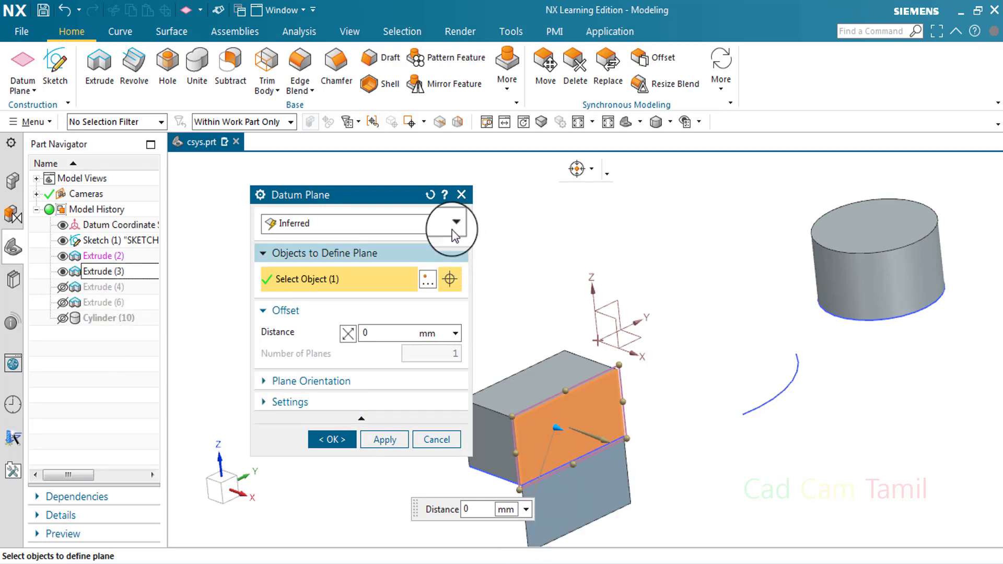
click(432, 196)
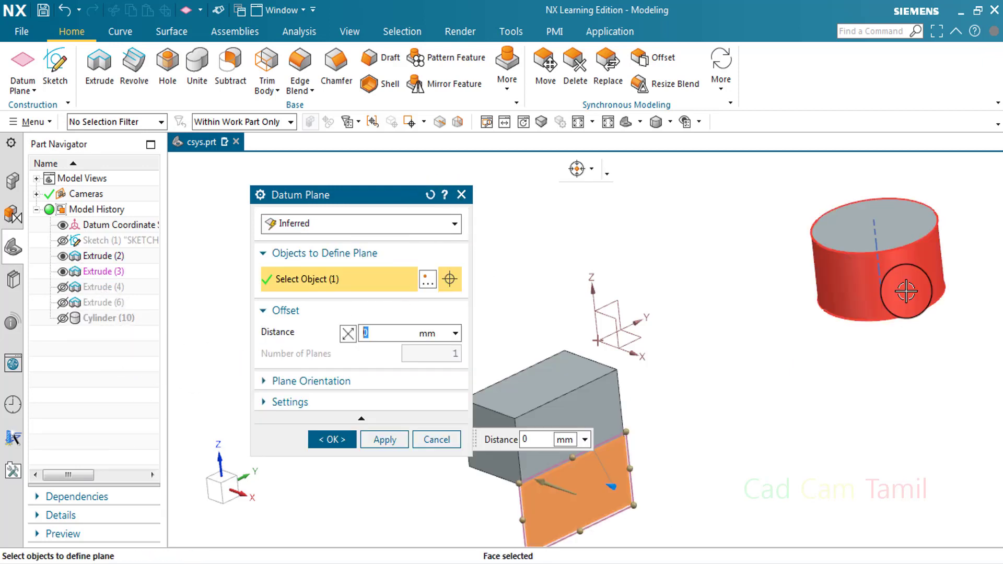
click(902, 308)
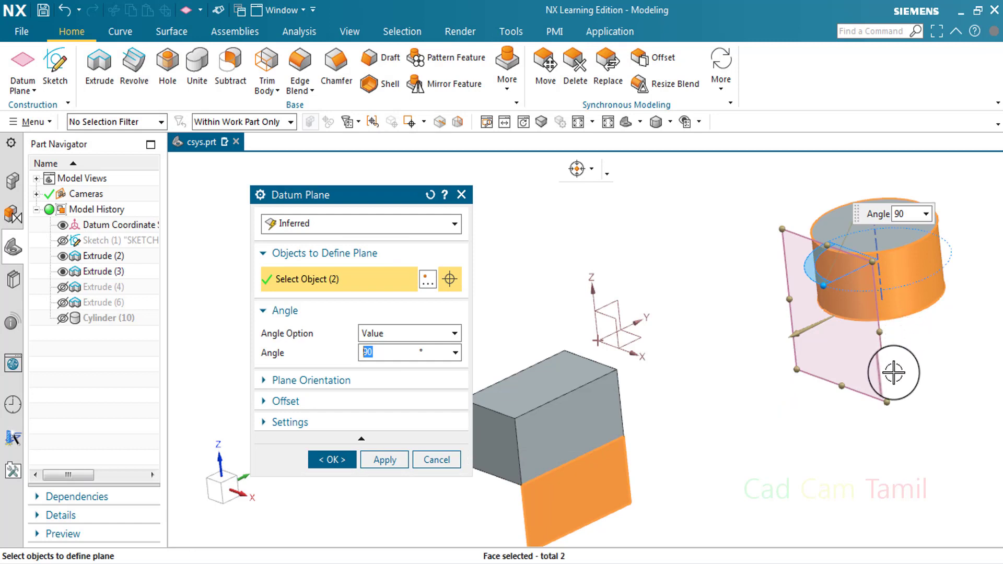
click(62, 240)
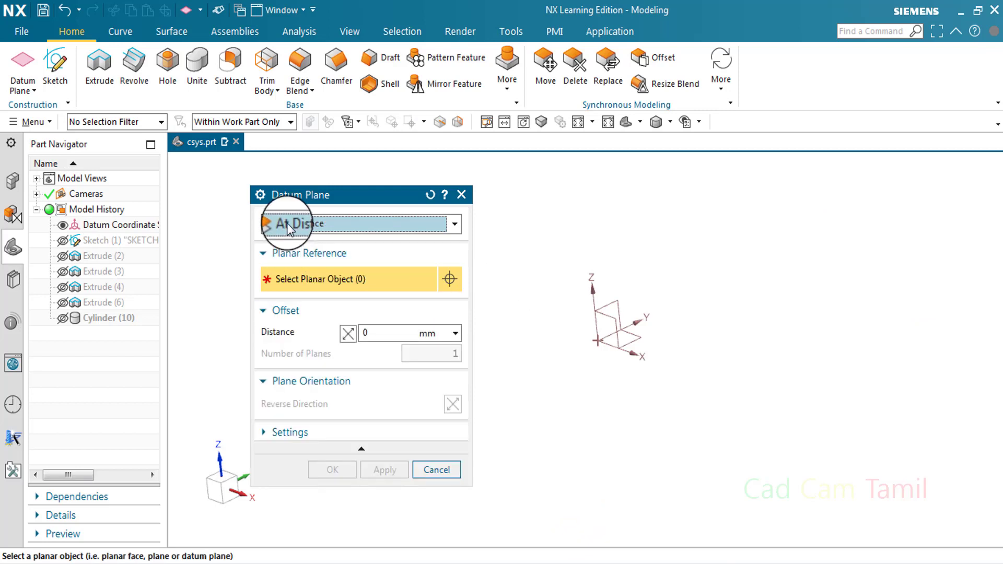
Choose the At Distance plane type and examine its Planar Reference, Offset, Plane Orientation and Settings options.
click(296, 234)
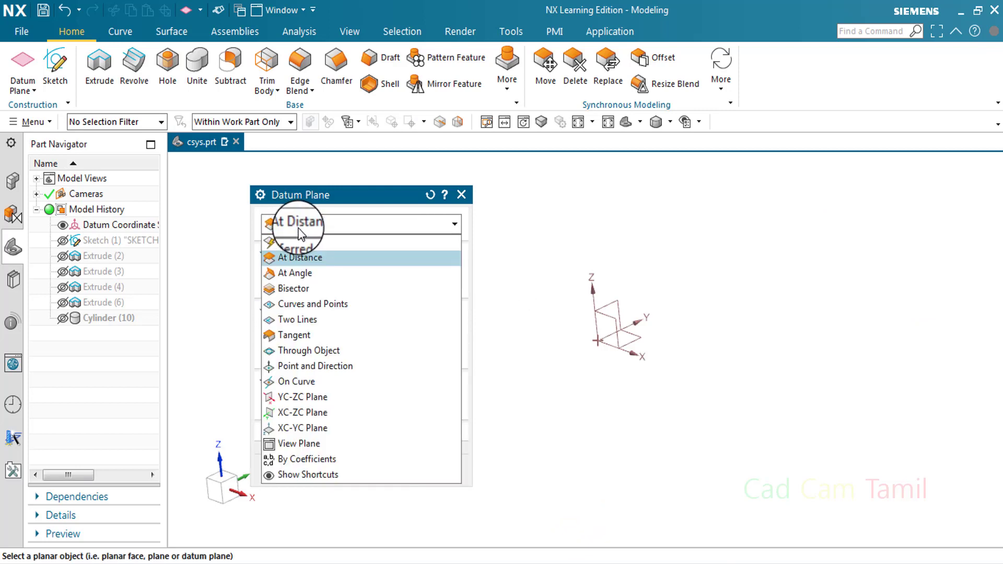
click(315, 259)
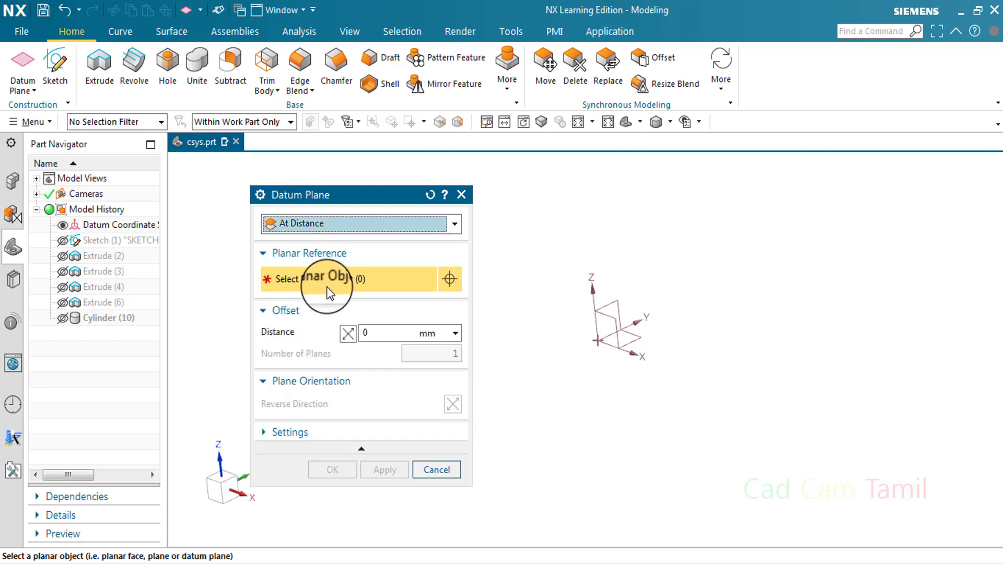
click(303, 253)
click(320, 281)
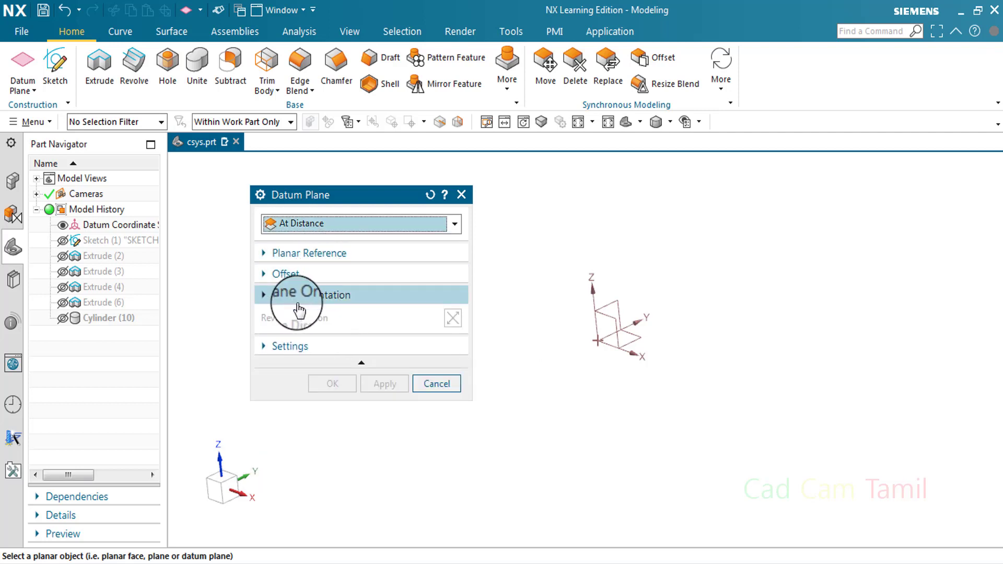
click(334, 293)
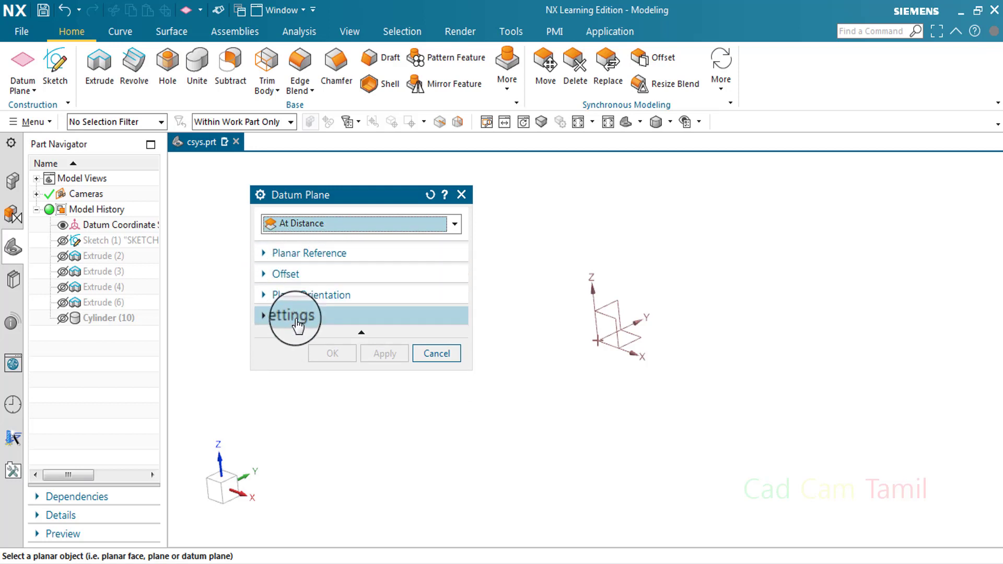
click(317, 320)
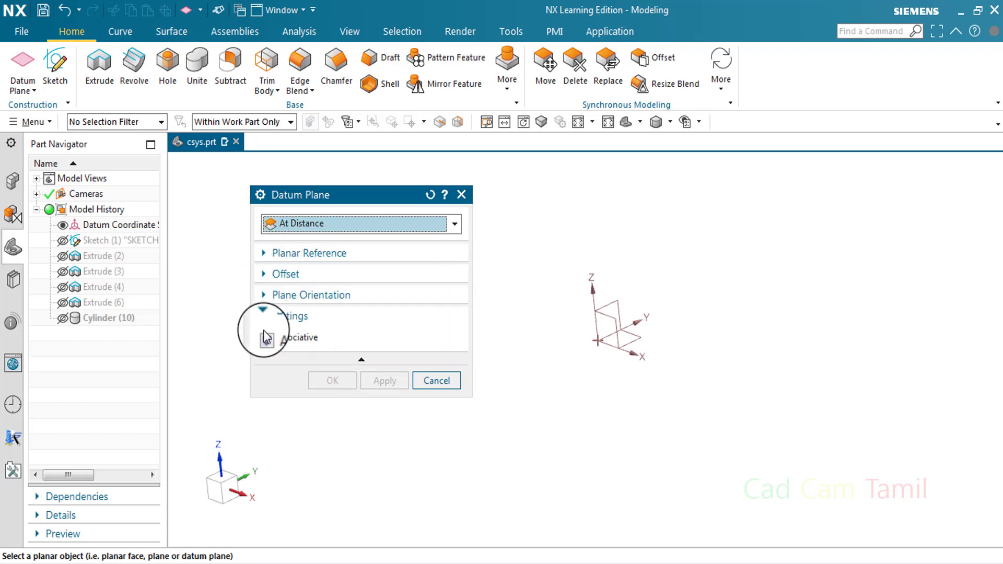
click(309, 294)
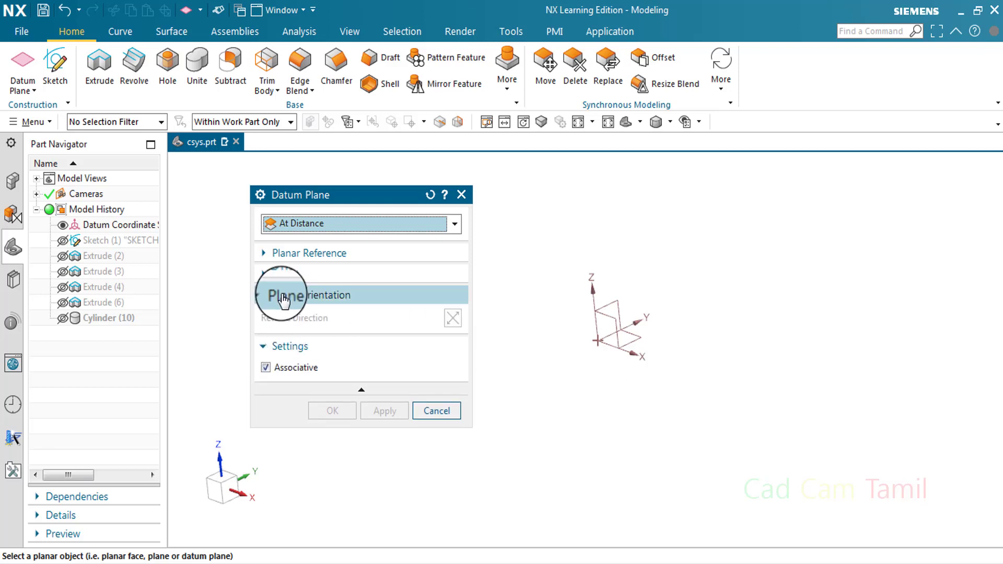
click(319, 294)
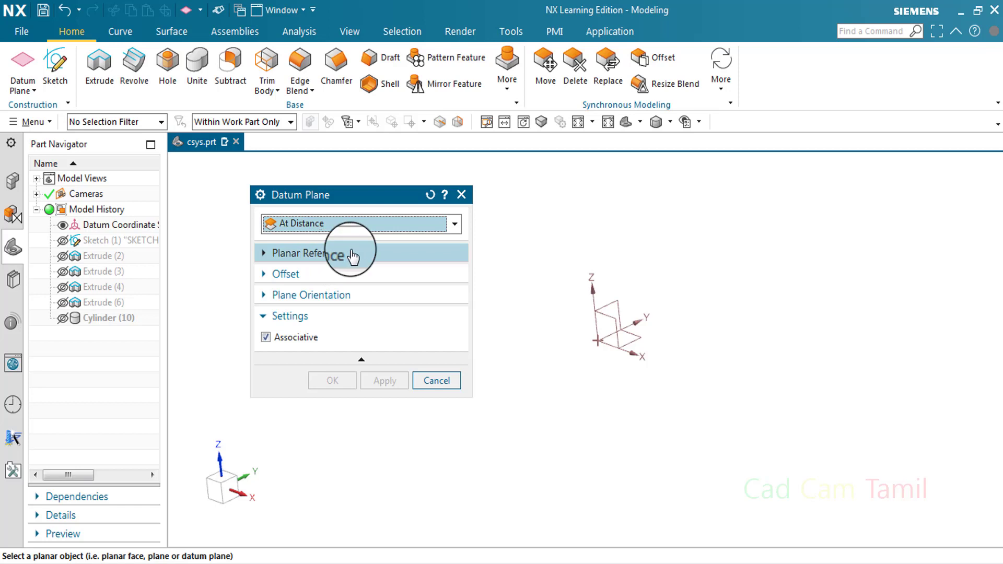
click(348, 275)
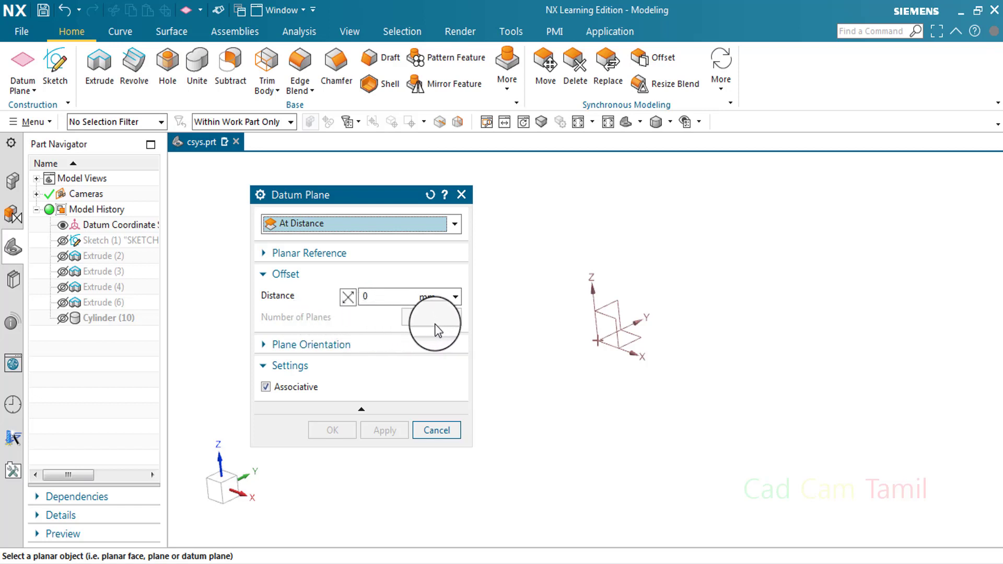
click(325, 255)
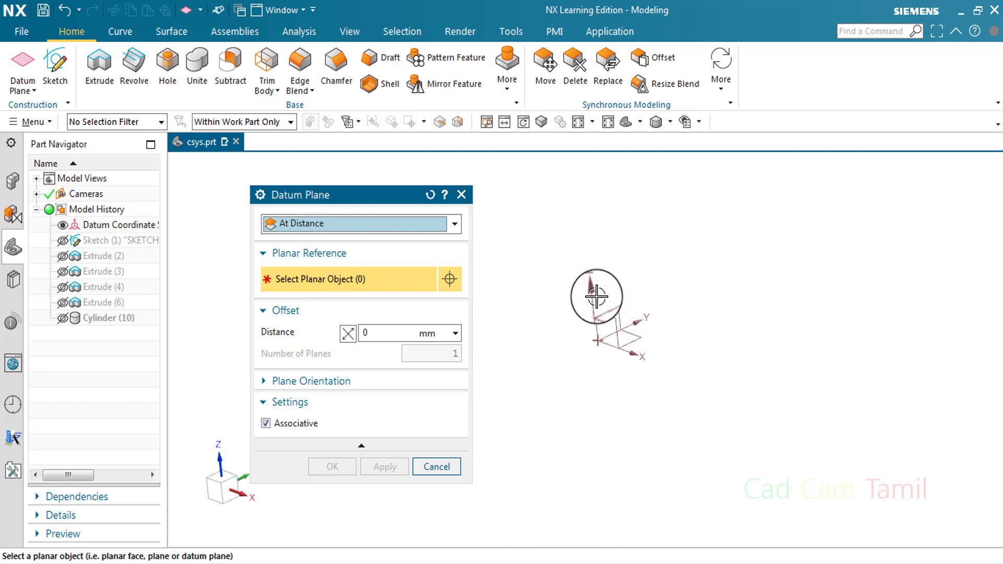
Select the coordinate system's YZ plane as planar reference and resize the preview plane to about 55 mm long by 63 mm high.
click(612, 320)
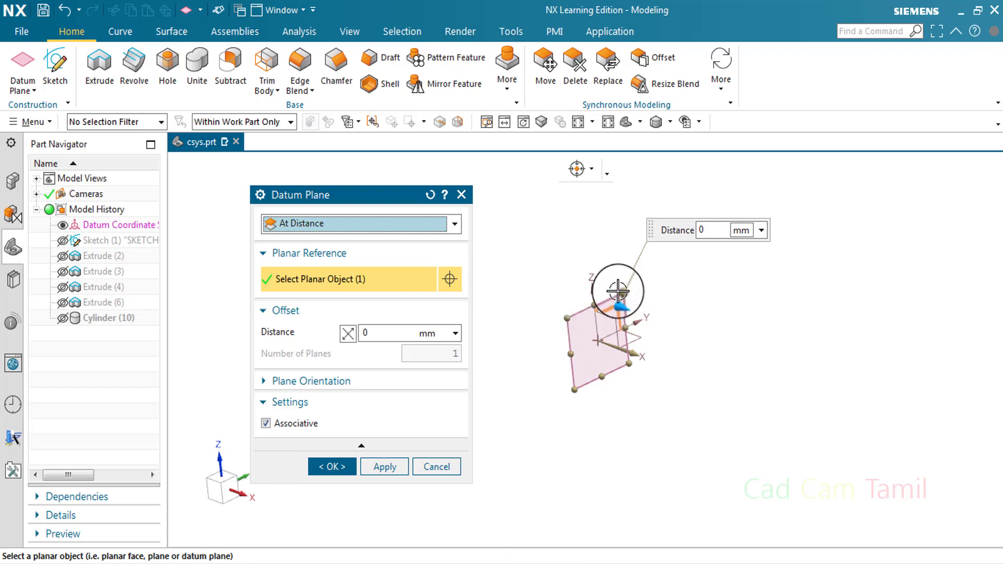
drag(624, 289, 662, 208)
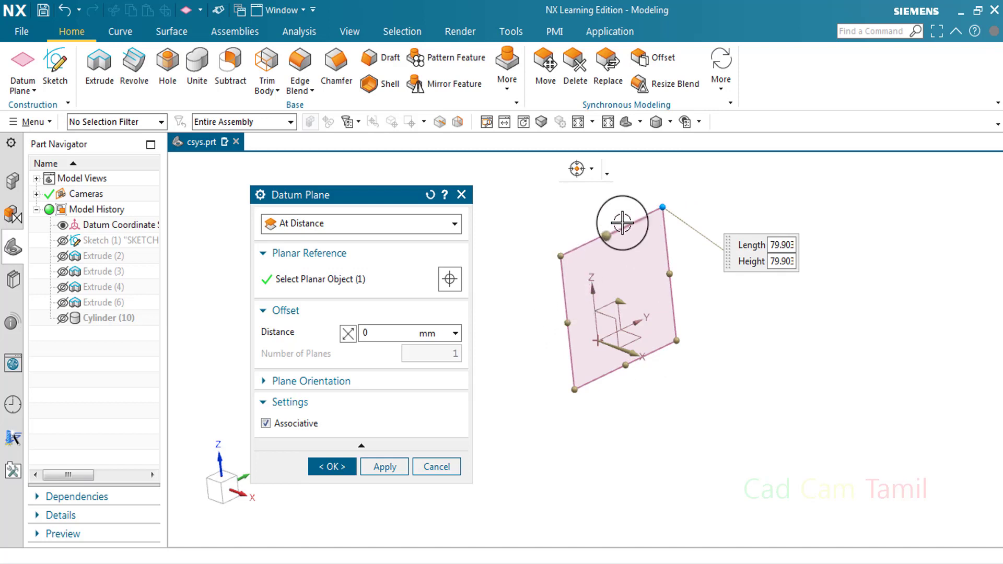
drag(607, 205, 639, 290)
drag(623, 374, 731, 334)
drag(676, 306, 717, 286)
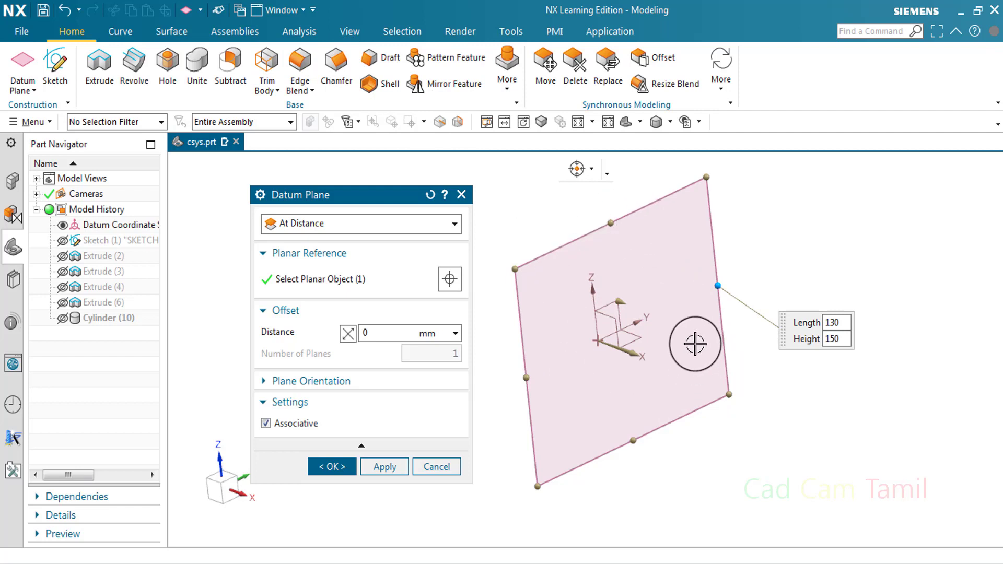
click(719, 286)
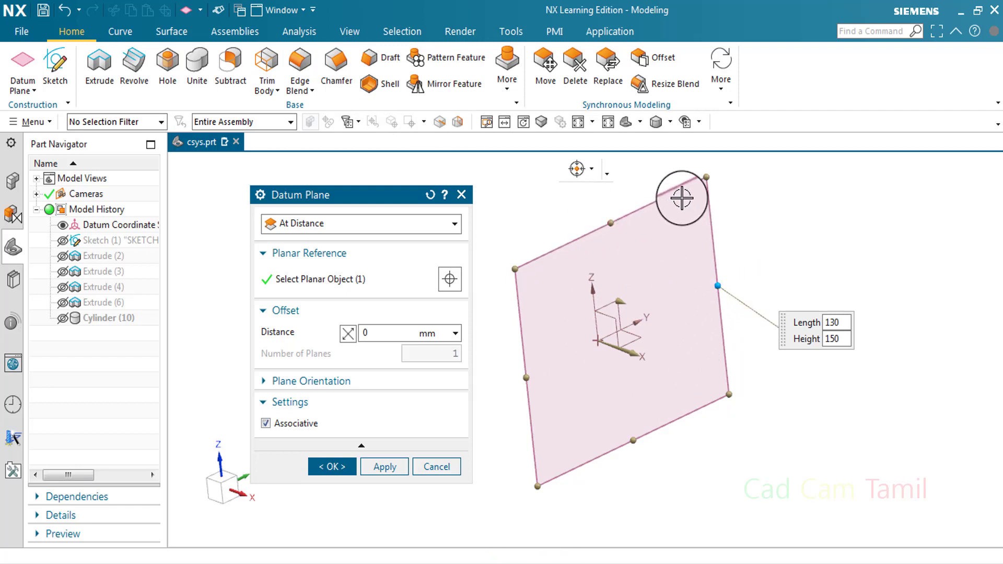
drag(705, 181, 651, 277)
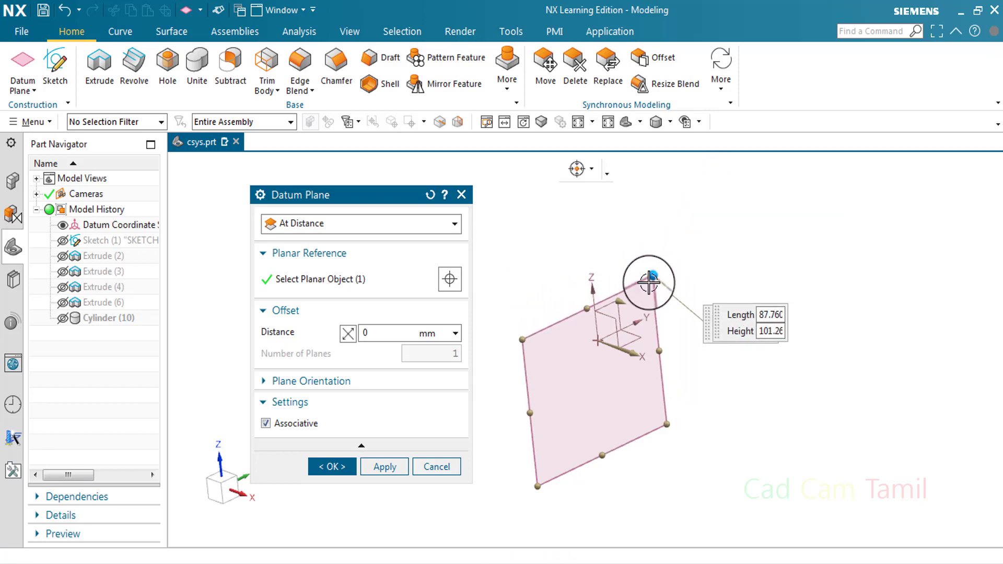
drag(543, 488, 580, 413)
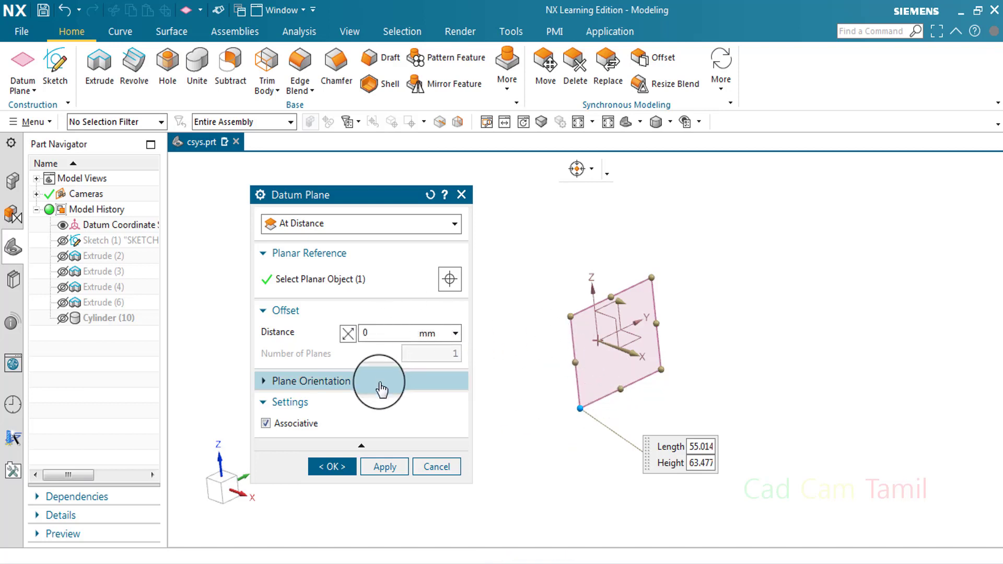
Reveal the plane orientation option and set the datum plane's offset distance to 10 mm.
click(381, 384)
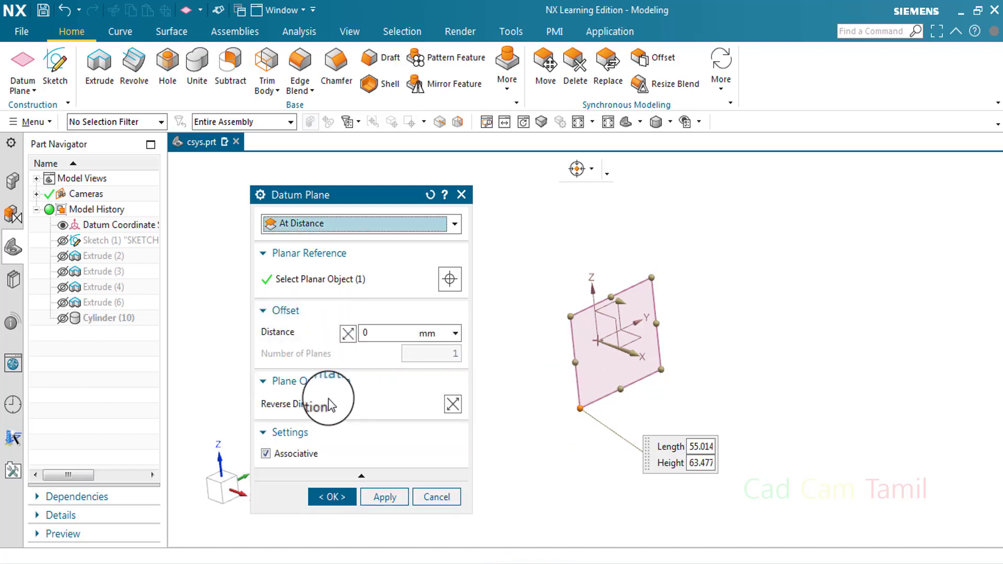
click(370, 336)
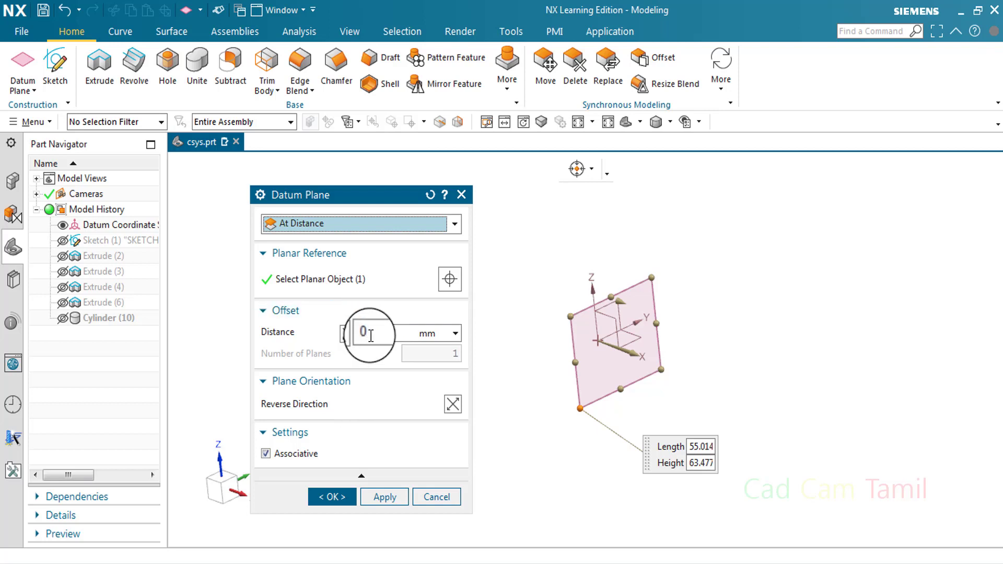
click(384, 332)
text(1)
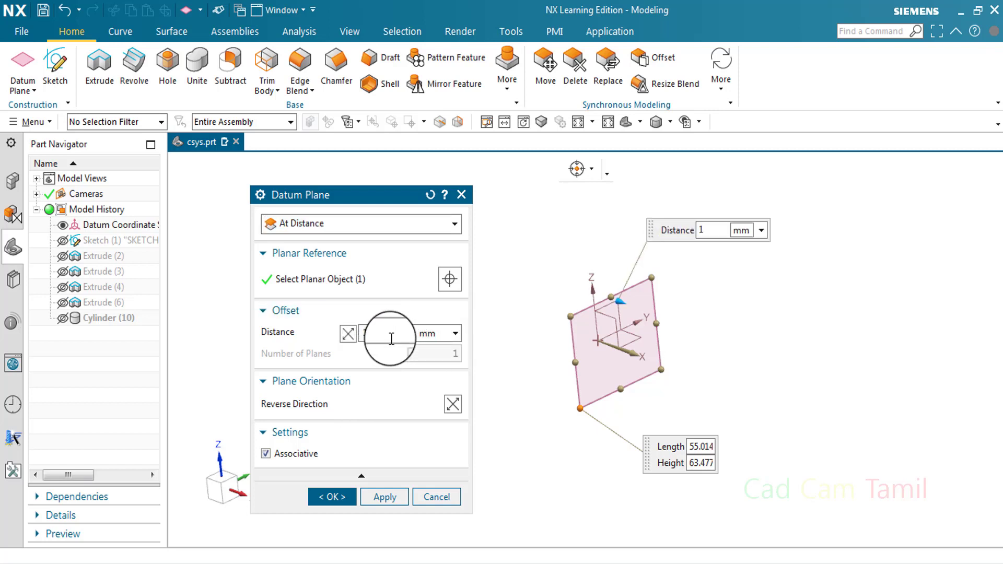
text(0)
key(Return)
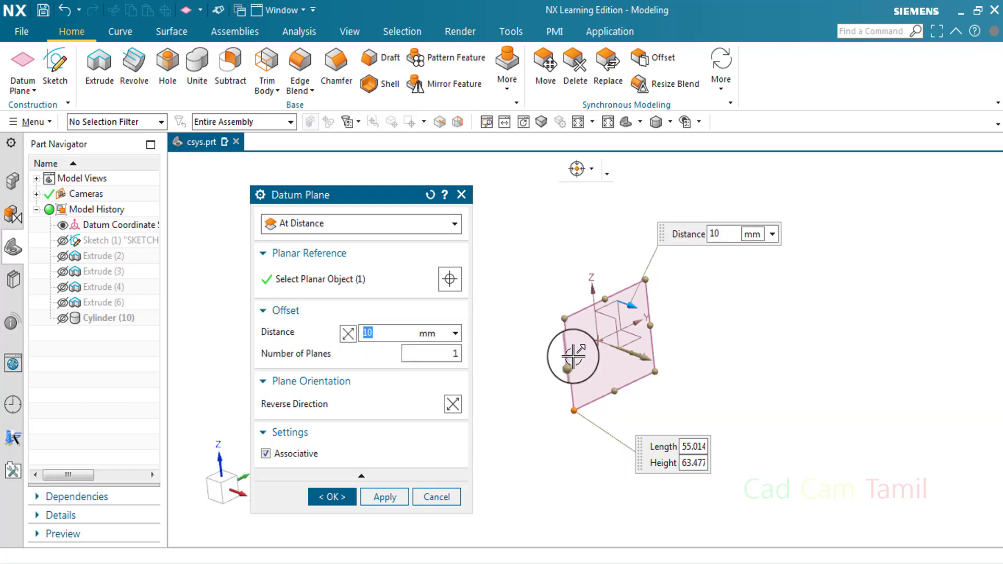
Reset the datum plane definition and create an At Distance plane 10 mm from the coordinate system's YZ plane.
click(429, 194)
click(423, 222)
click(389, 264)
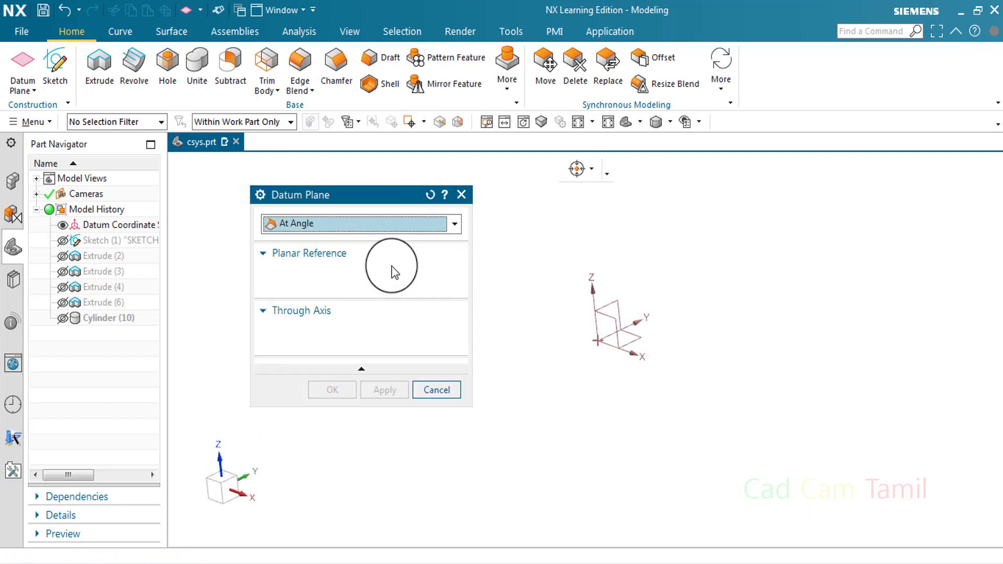
click(620, 298)
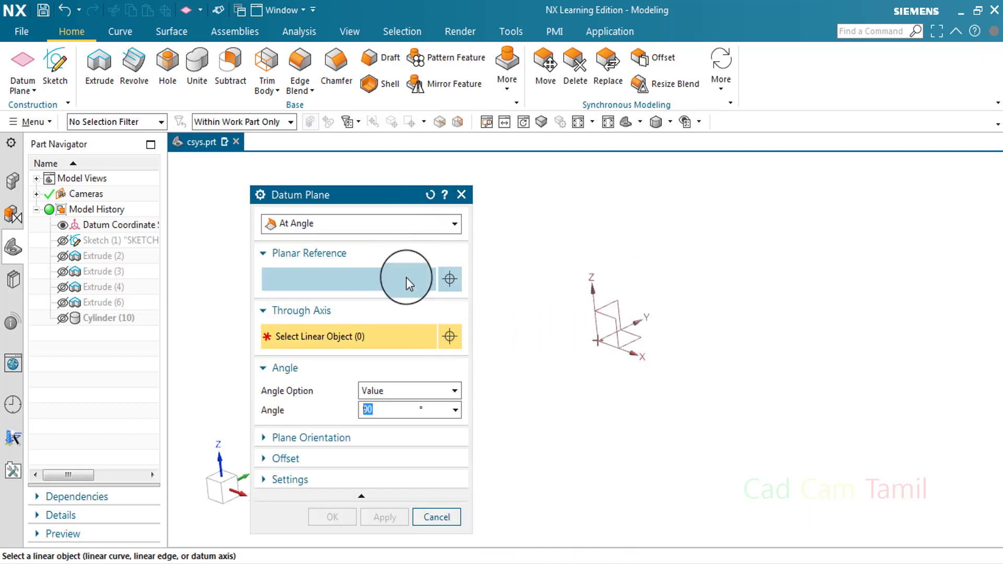
scroll(381, 238, up, 1)
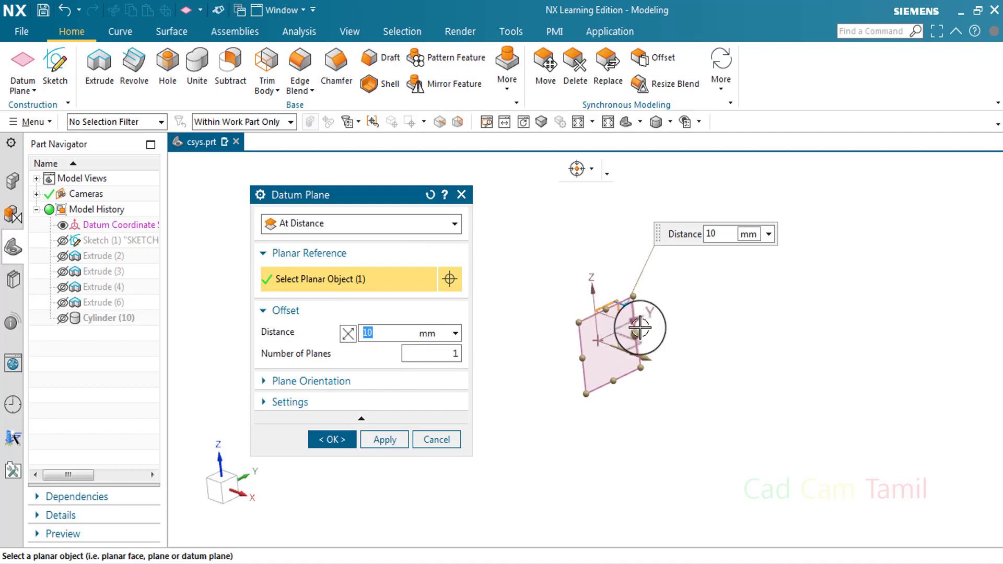
click(384, 440)
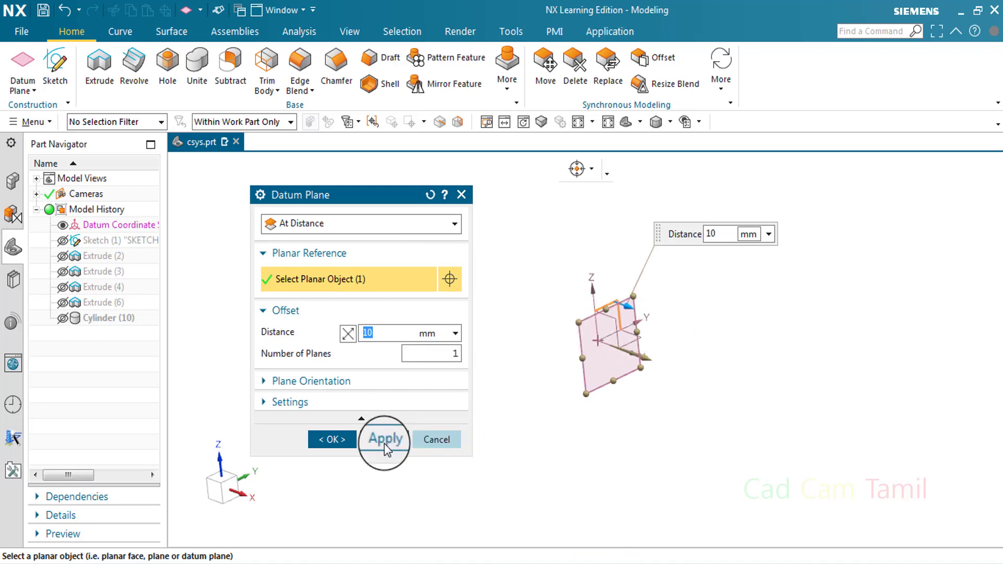
Close the Datum Plane command, edit the created datum plane with rollback, and try an offset distance of 20 mm.
middle_drag(578, 409, 603, 392)
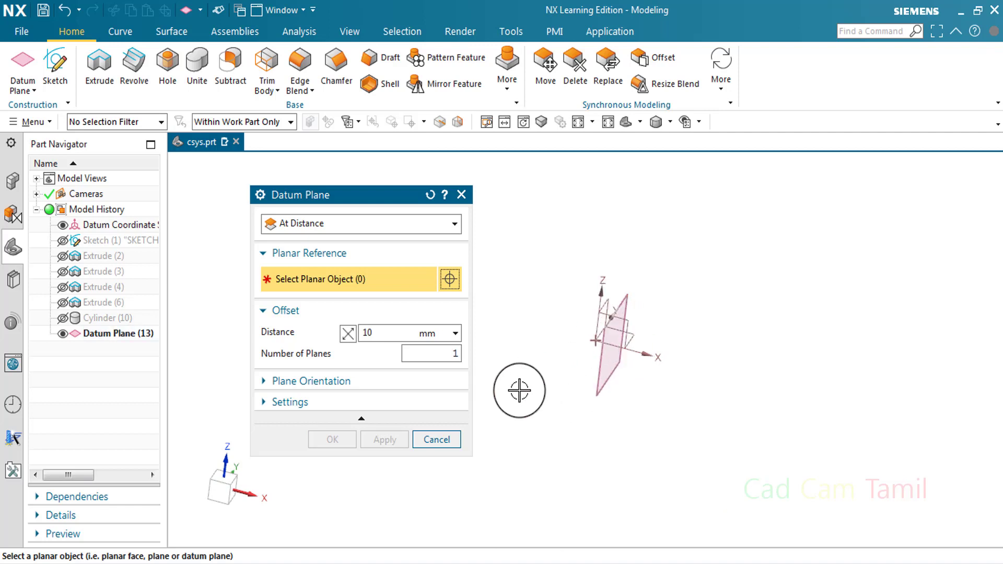
click(437, 439)
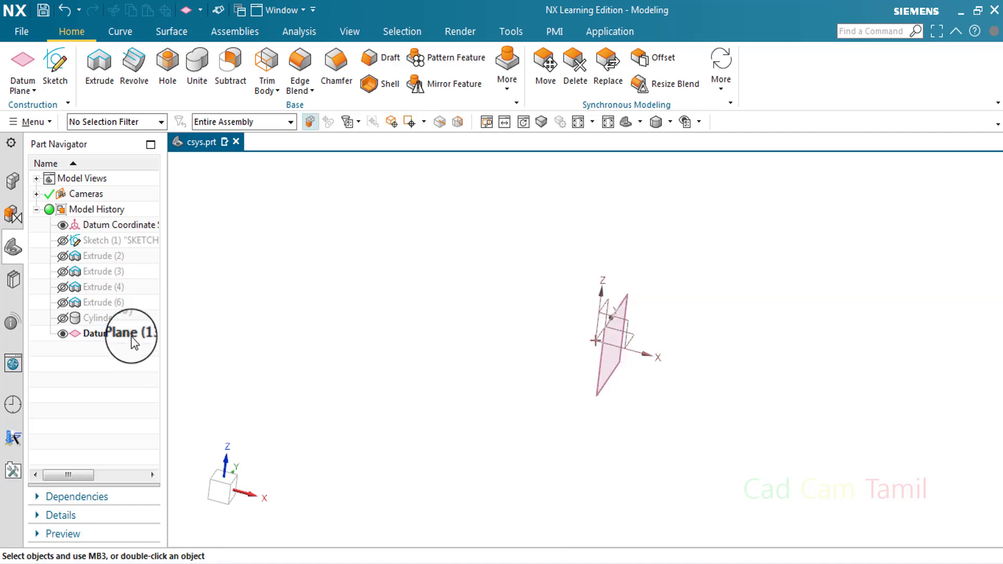
right_click(131, 335)
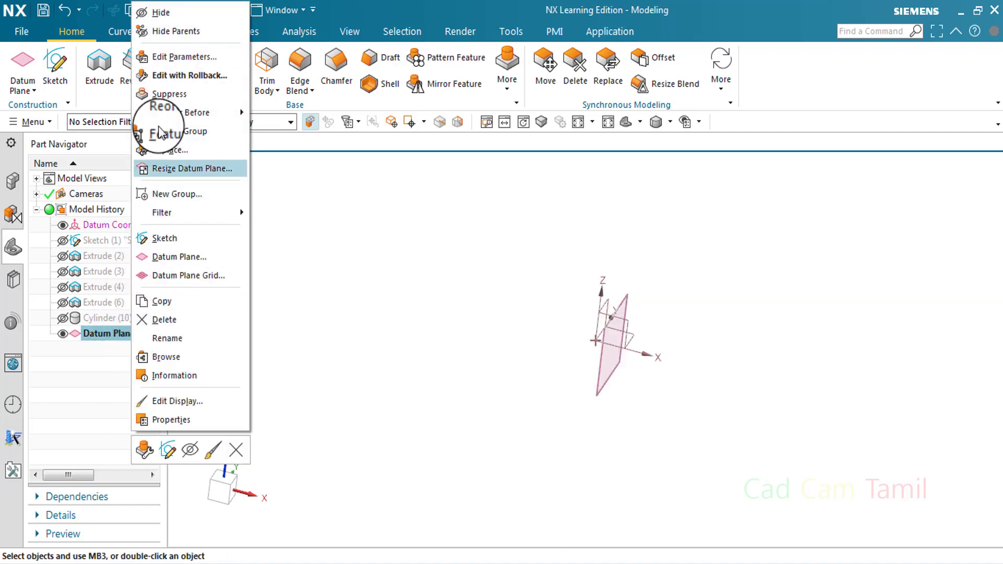
click(183, 75)
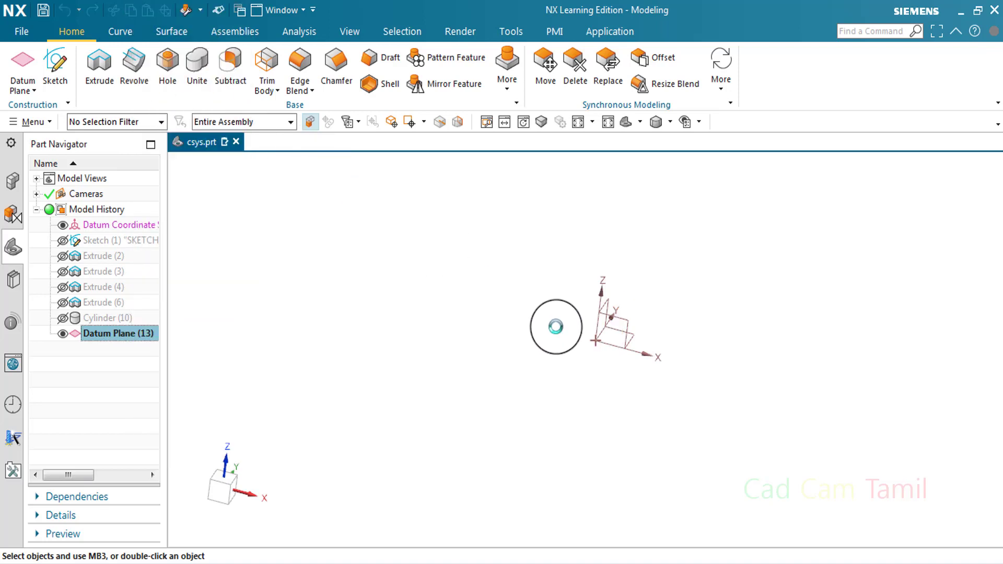
scroll(578, 343, down, 2)
scroll(578, 345, up, 5)
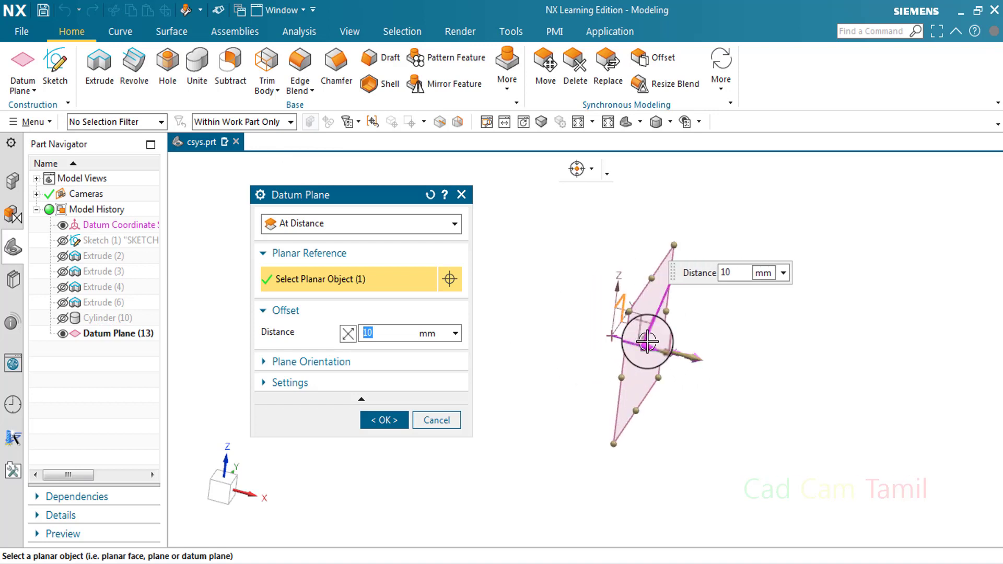
click(403, 360)
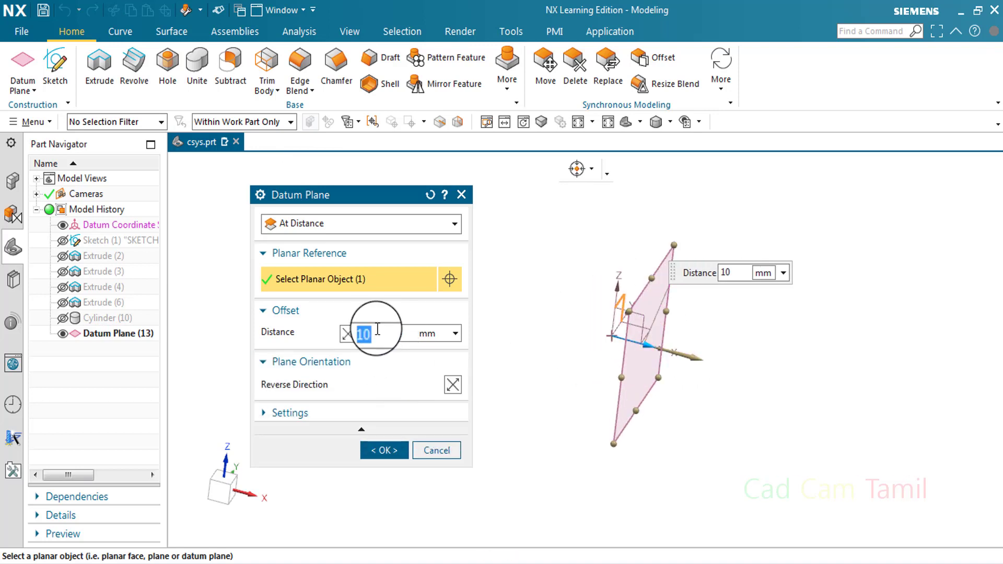
text(20)
key(Return)
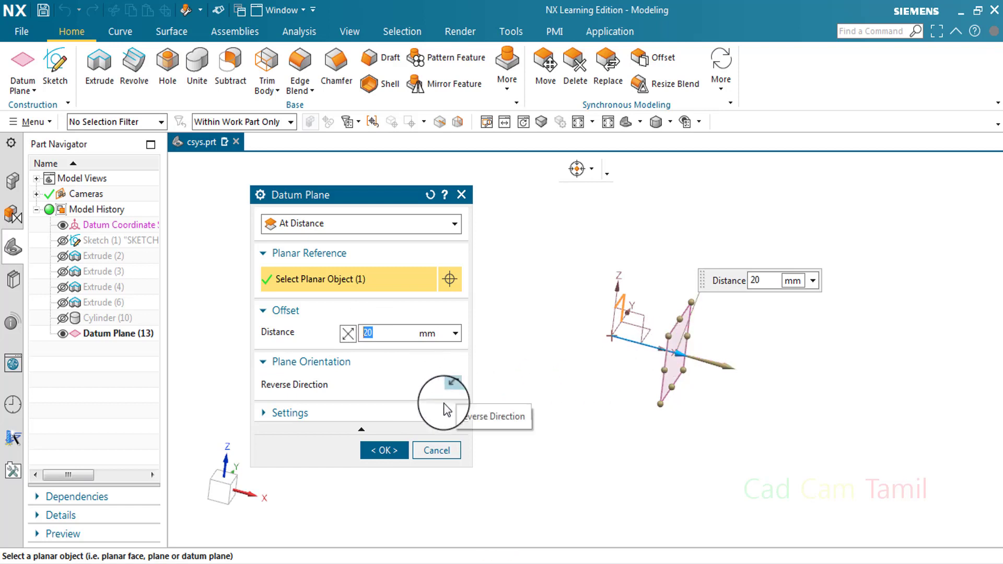
click(439, 449)
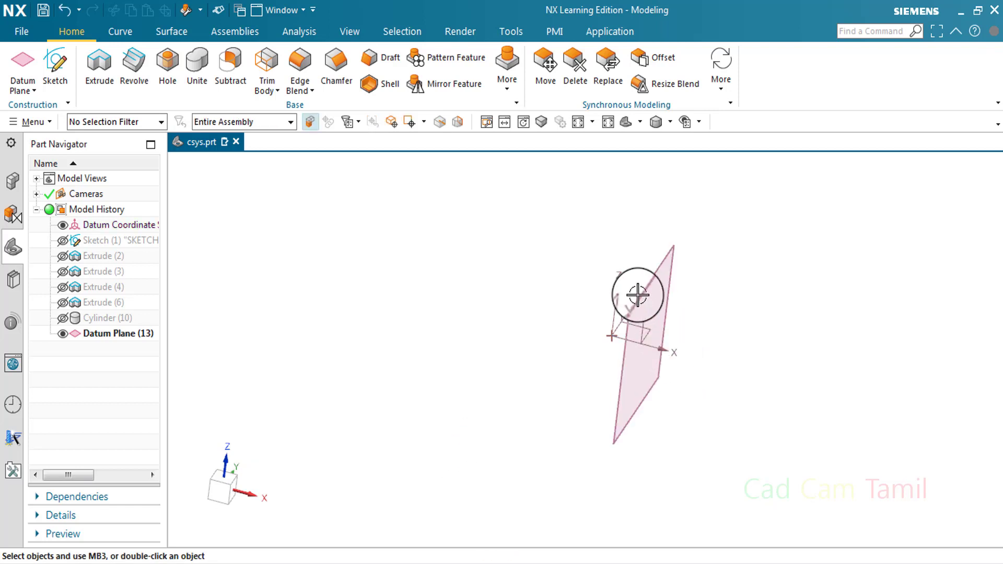
Replace the existing datum plane with three At Distance planes offset from the coordinate system's YZ plane at 10 mm spacing.
right_click(644, 285)
click(738, 272)
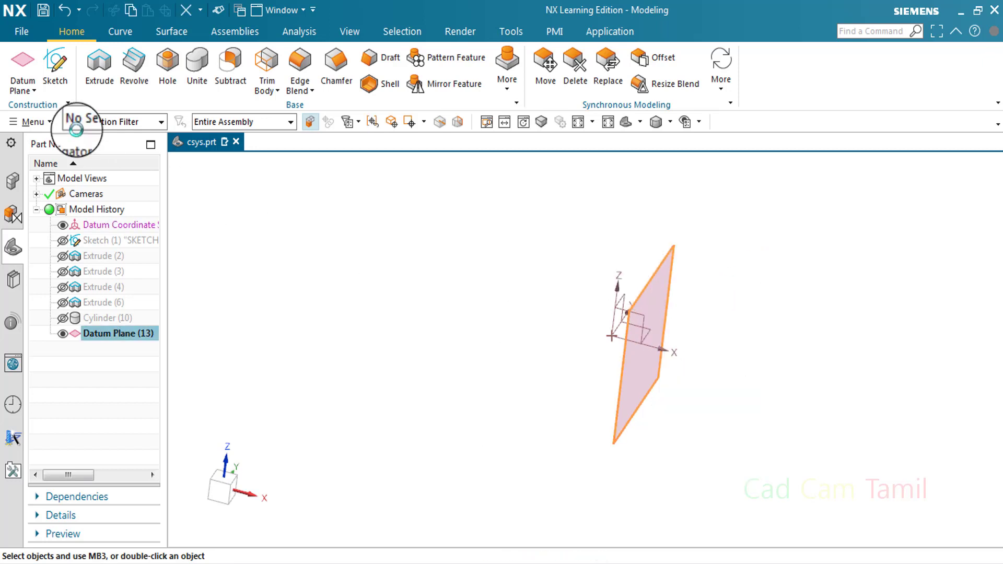
click(374, 224)
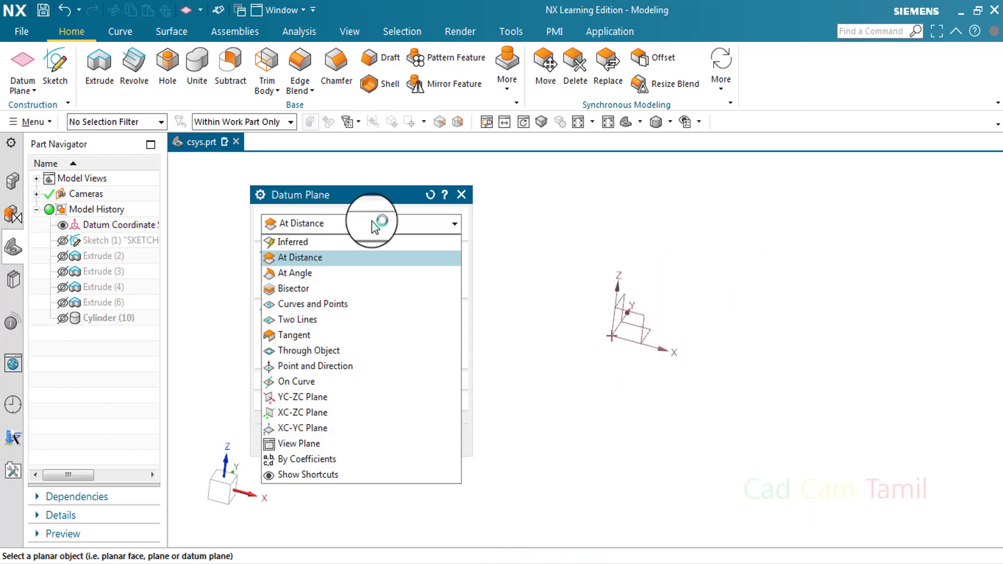
click(374, 224)
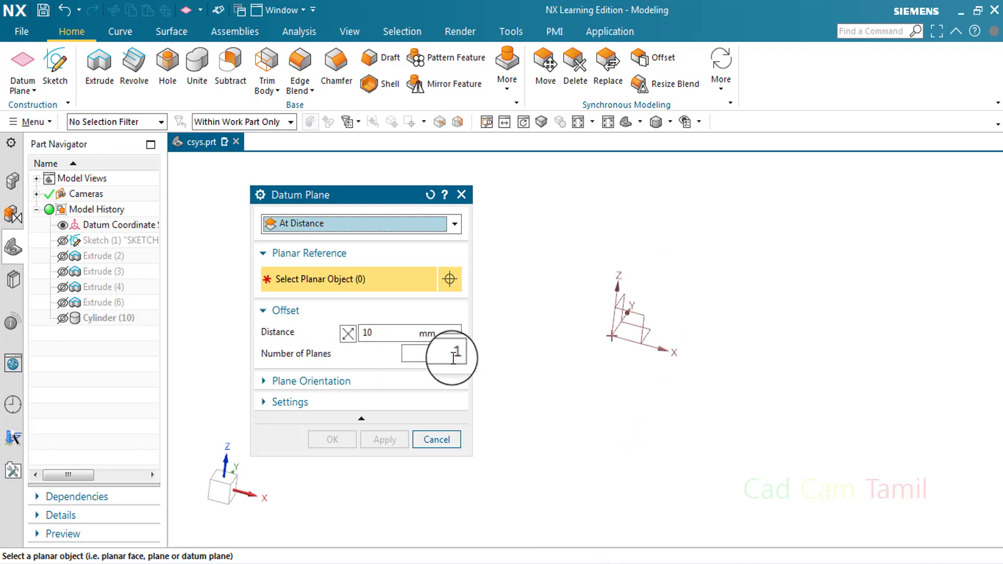
click(625, 295)
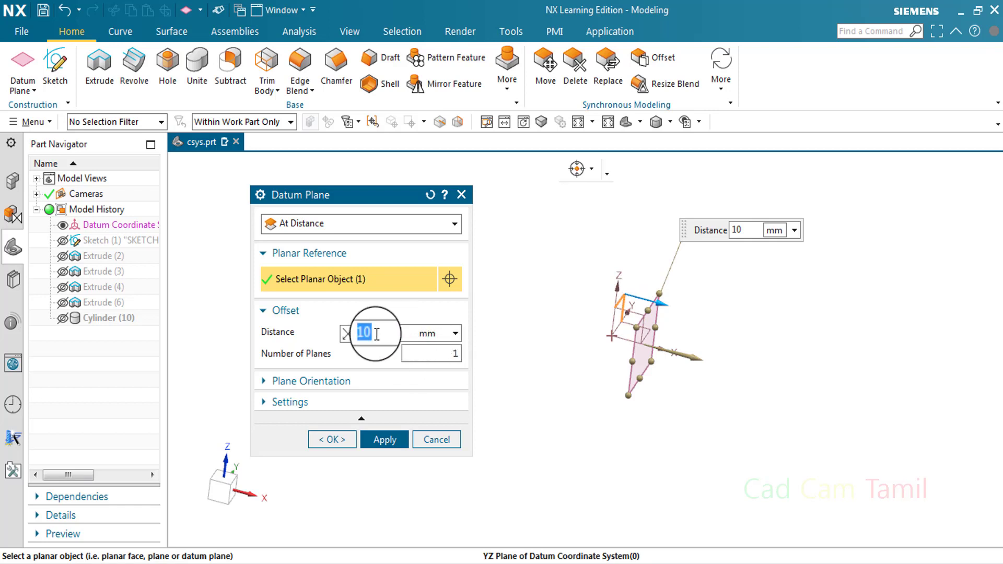
click(455, 354)
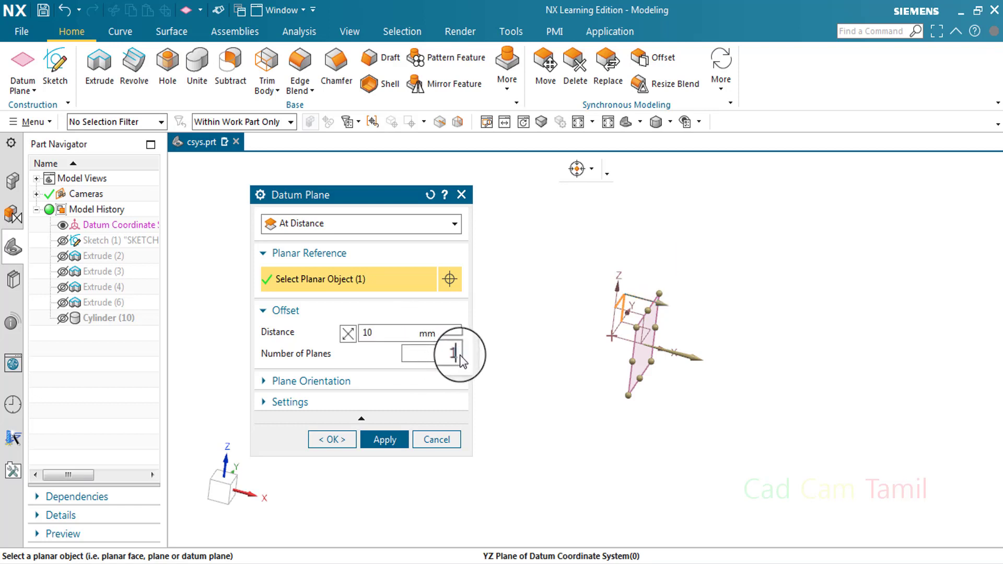
text(3)
key(Return)
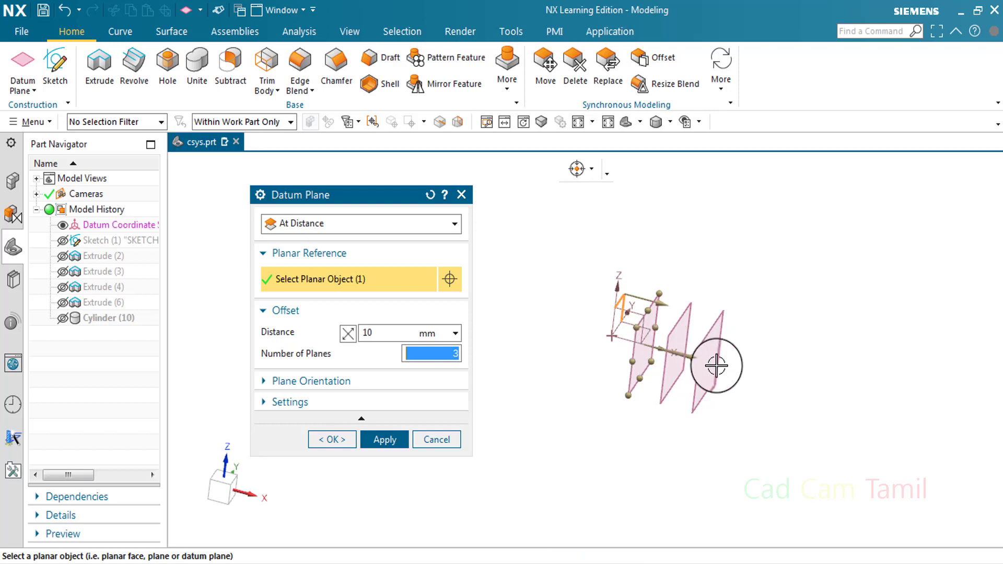
click(379, 441)
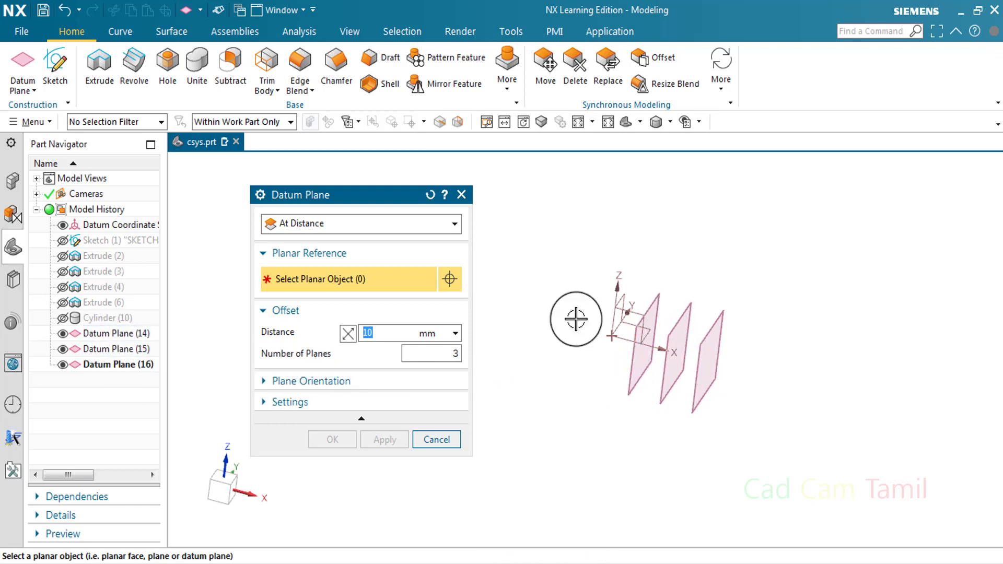
Select the outermost datum plane as the planar reference and set the number of planes to 2.
click(334, 227)
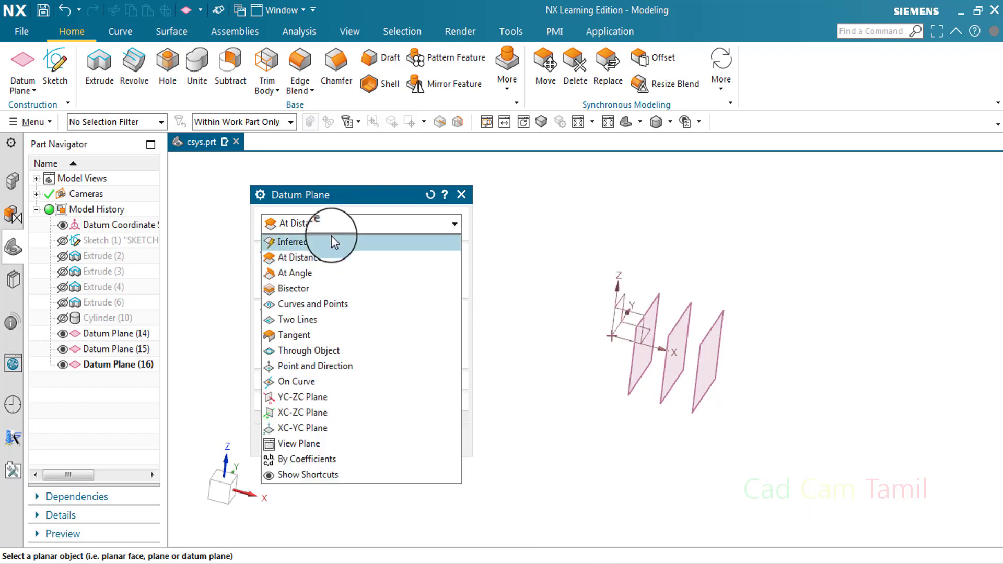
click(333, 225)
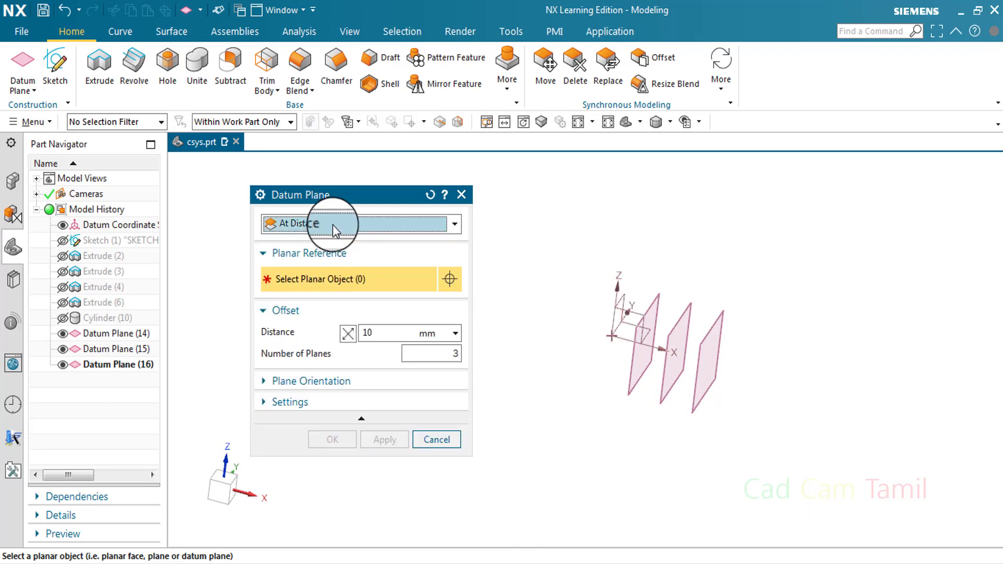
click(706, 365)
click(448, 354)
text(3)
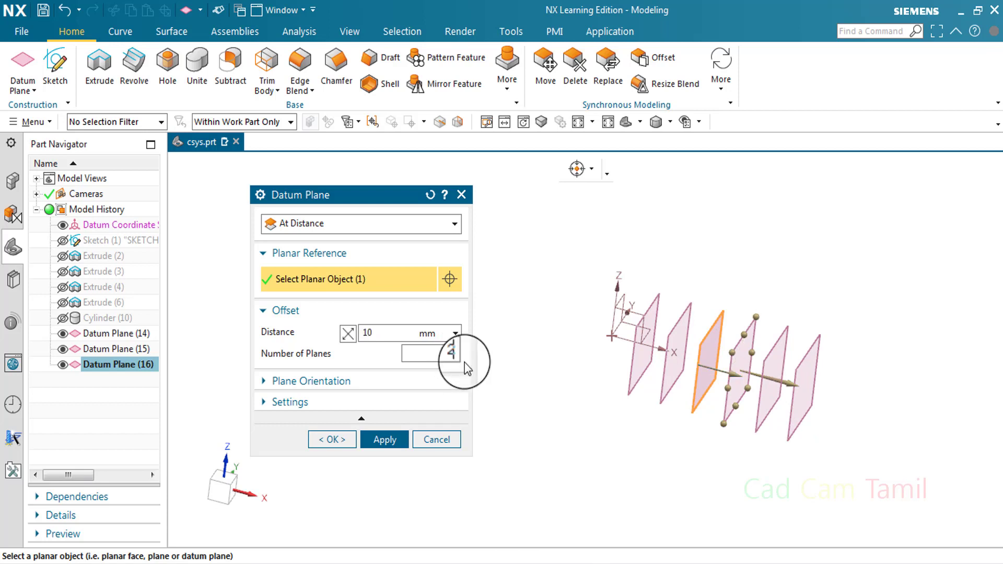
key(Return)
Set the offset distance to 20 mm, create the two planes and leave the Datum Plane command.
click(377, 335)
key(BackSpace)
key(BackSpace)
text(20)
key(Return)
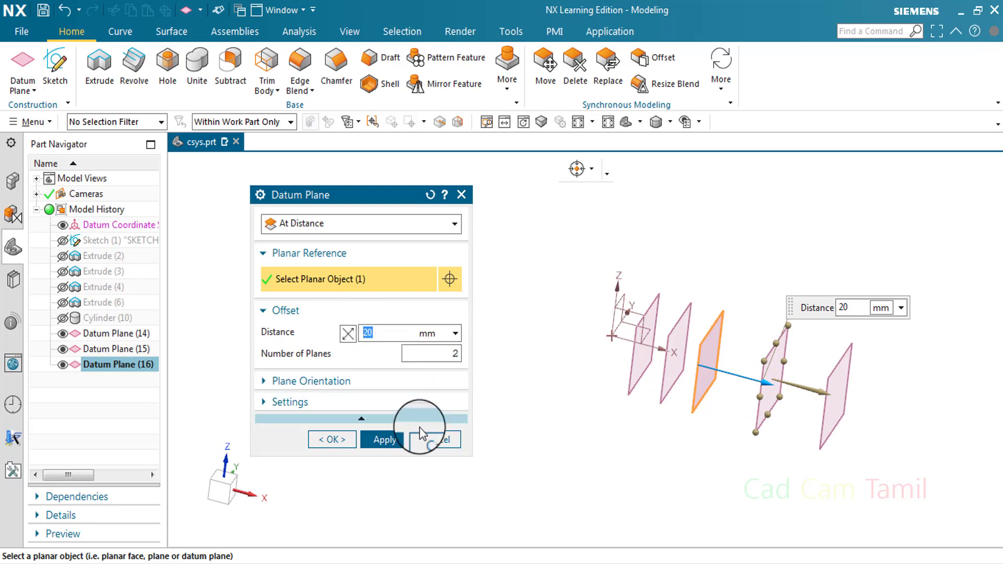
click(385, 439)
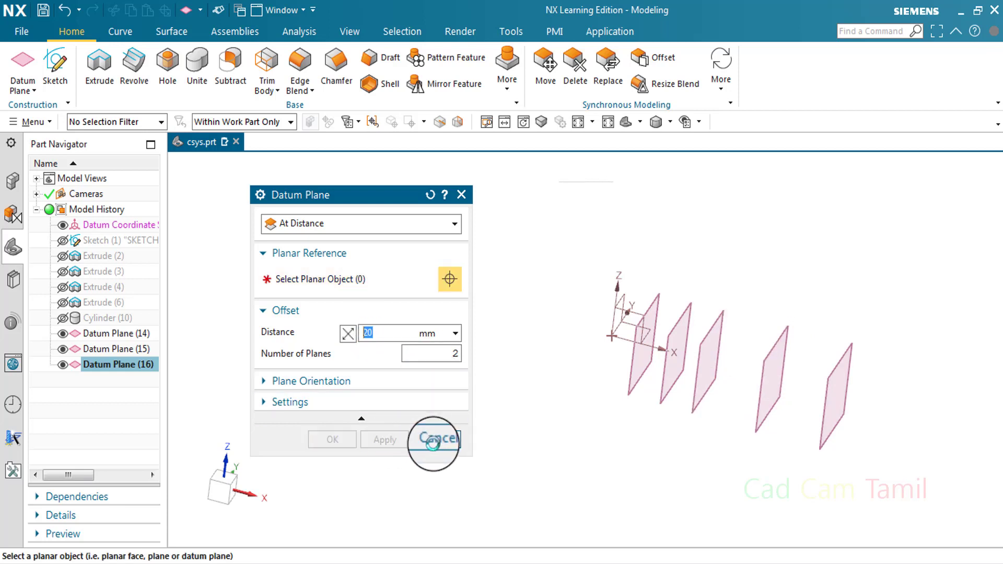
click(436, 439)
click(23, 60)
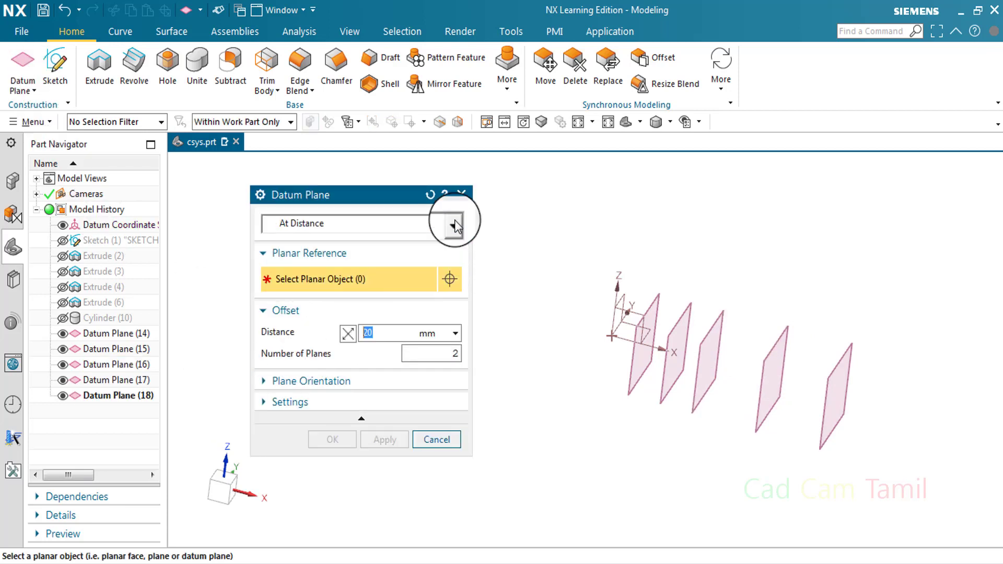
click(461, 194)
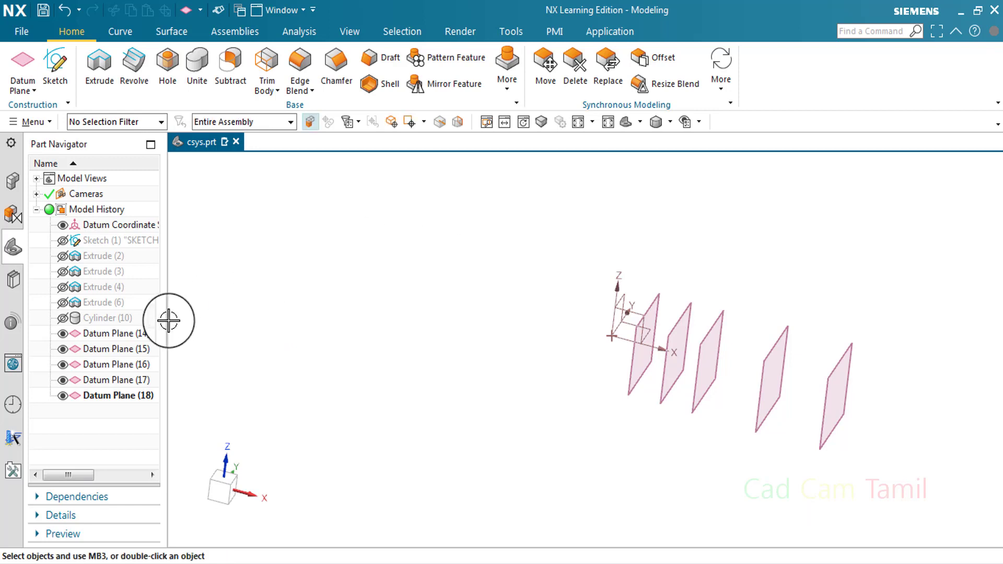
Delete all five datum planes from the model history.
click(128, 337)
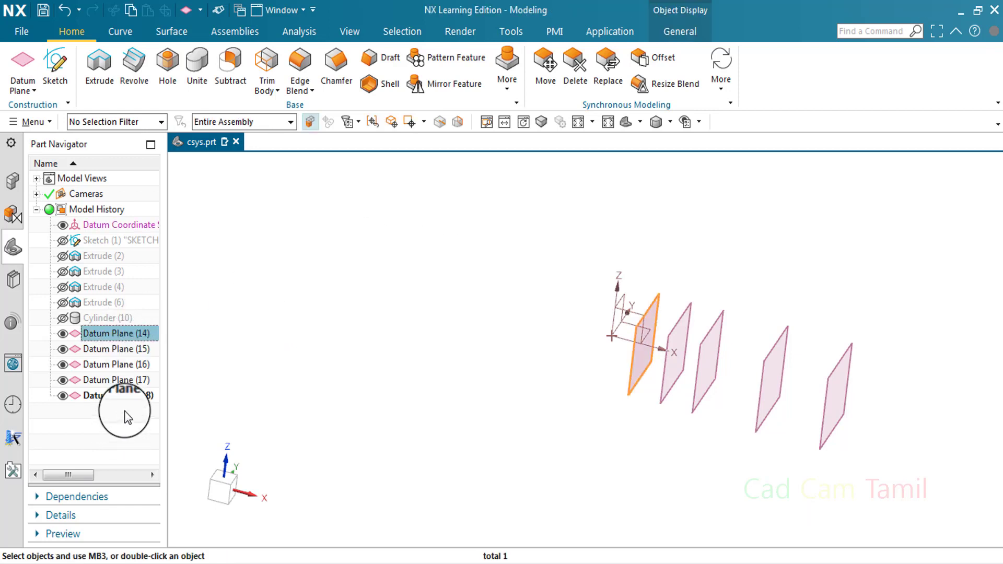
shift+click(124, 397)
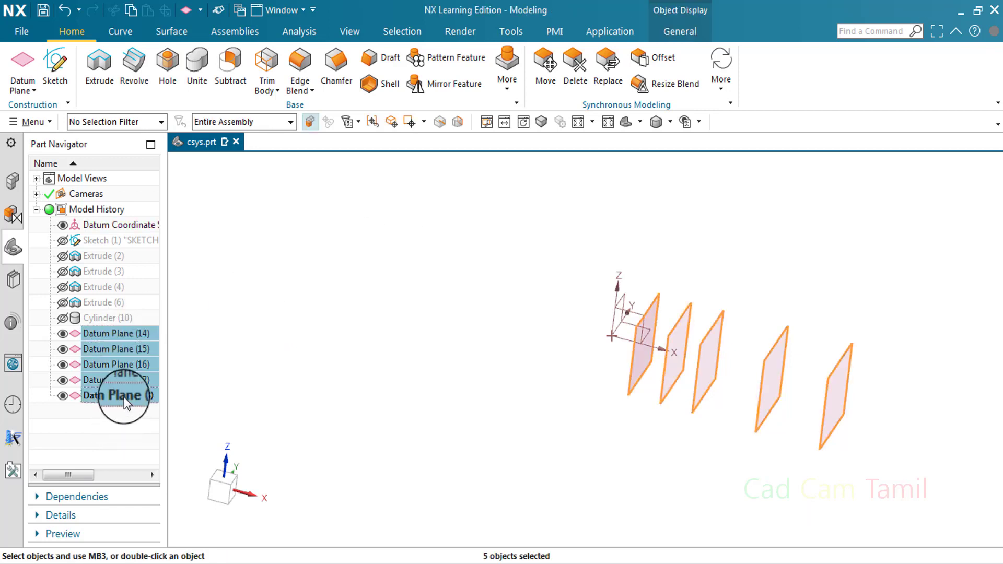
right_click(130, 369)
click(178, 289)
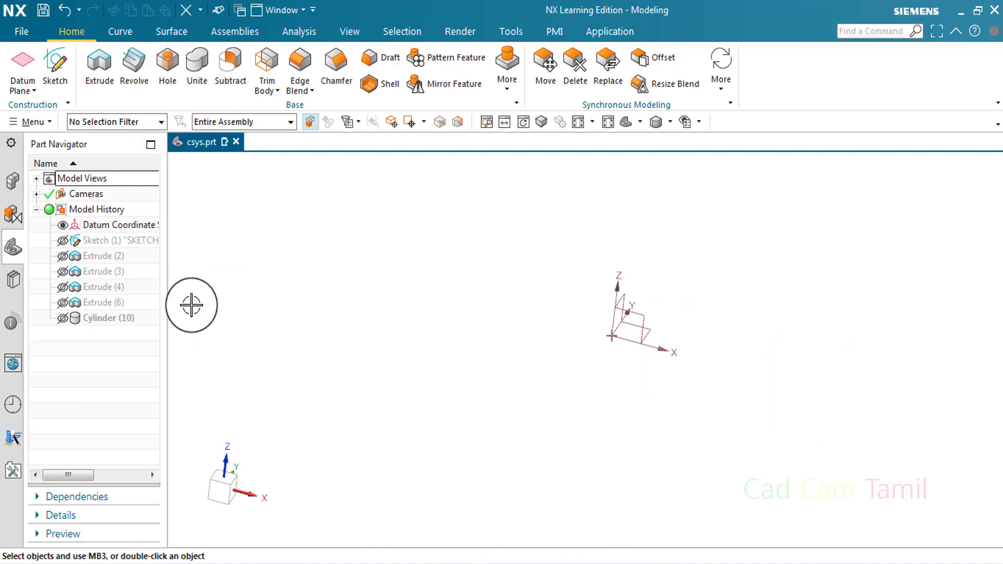
Start a datum plane of the At Angle type and collapse all of its option groups except Planar Reference.
click(347, 223)
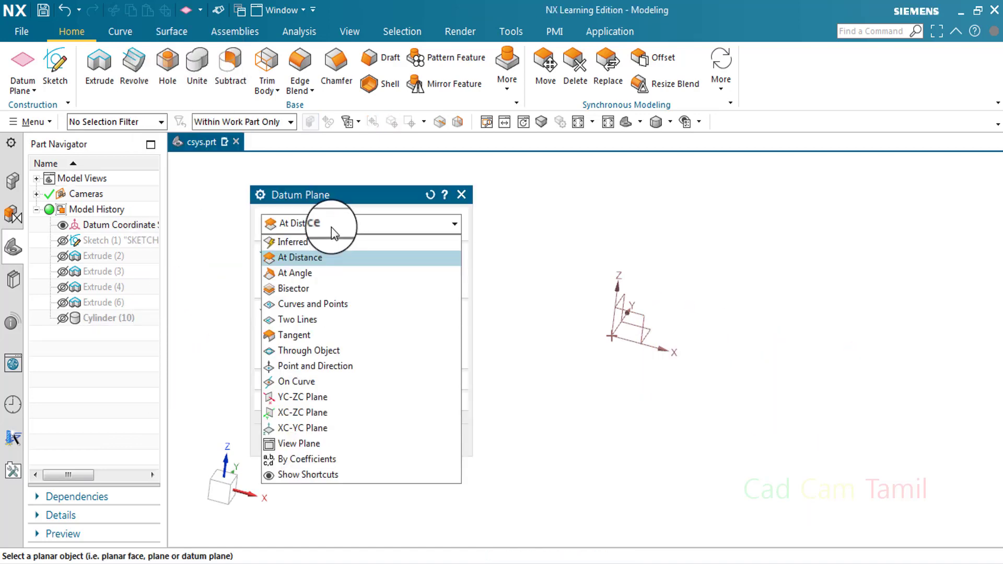
click(312, 274)
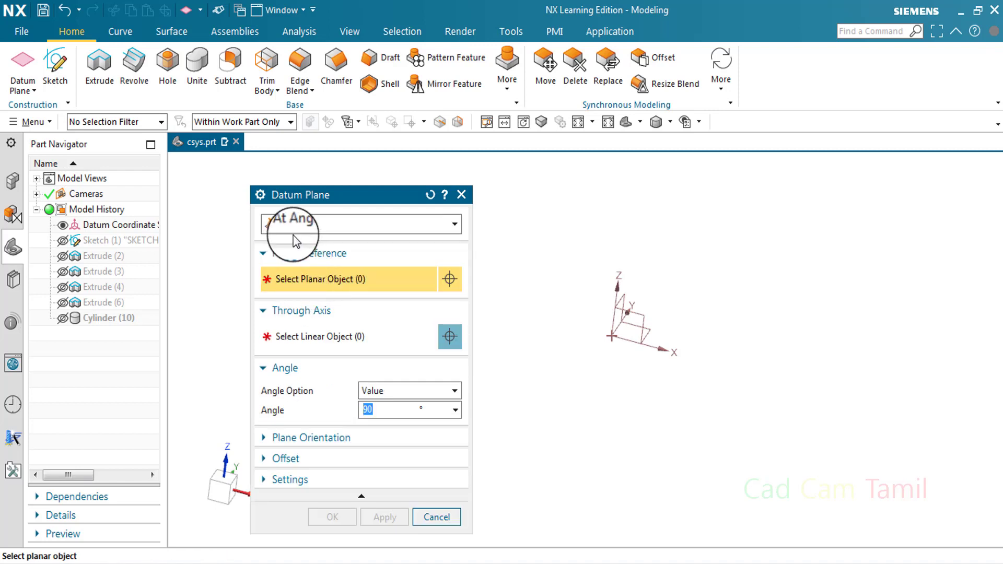
click(302, 256)
click(292, 327)
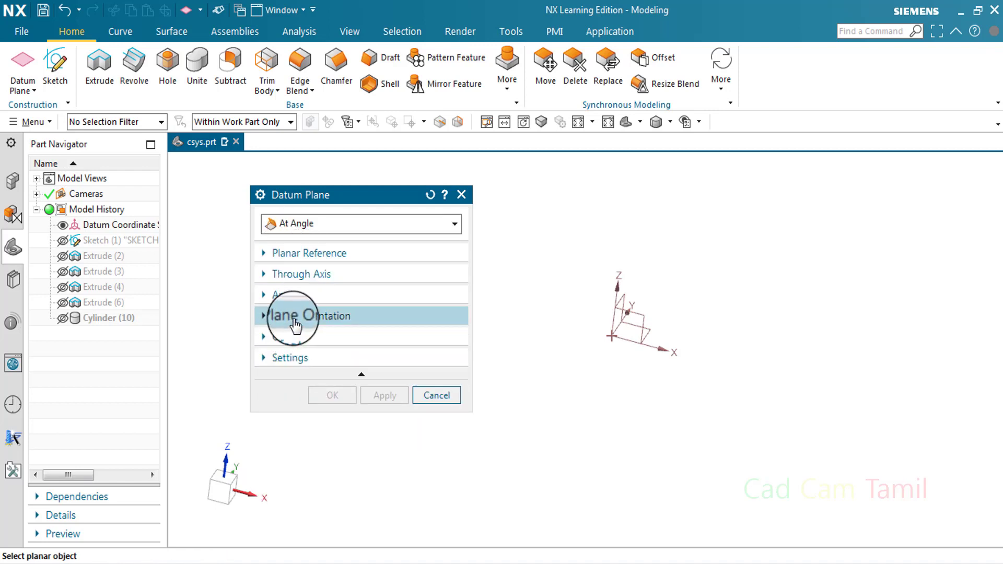
click(302, 255)
click(301, 257)
click(301, 257)
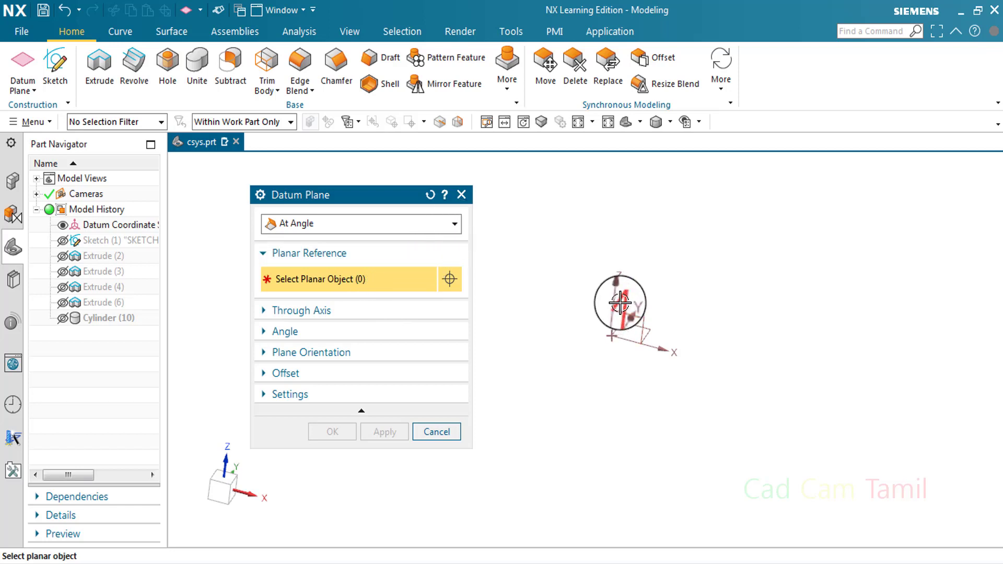
Select the coordinate system's YZ plane as planar reference and its Z axis as the through axis.
click(601, 371)
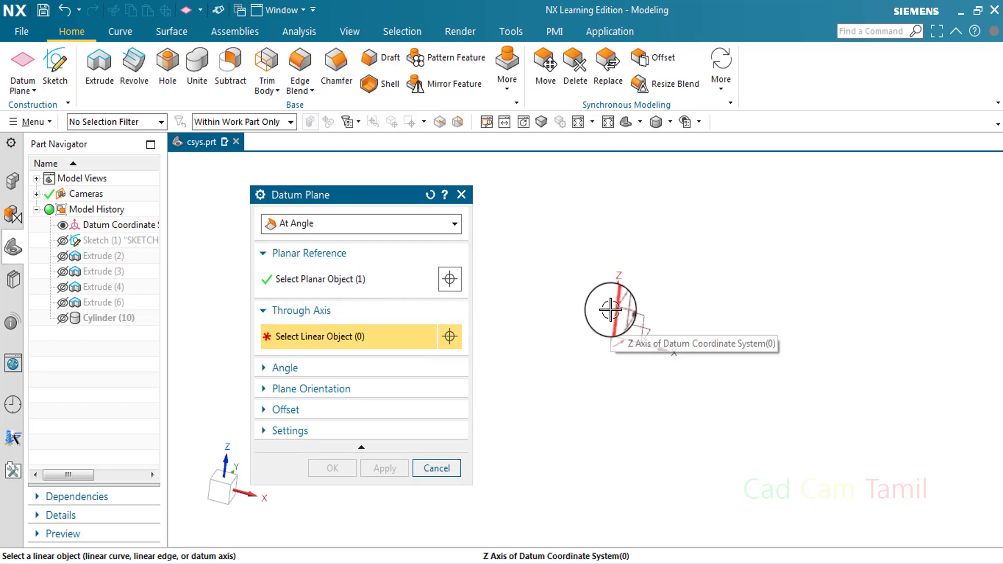
click(608, 329)
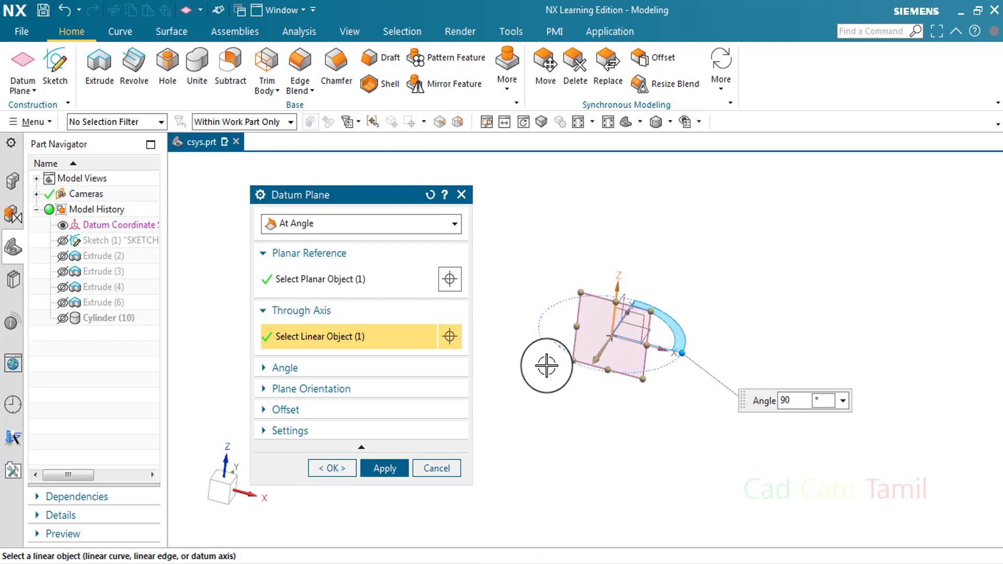
scroll(546, 360, up, 4)
scroll(547, 360, down, 2)
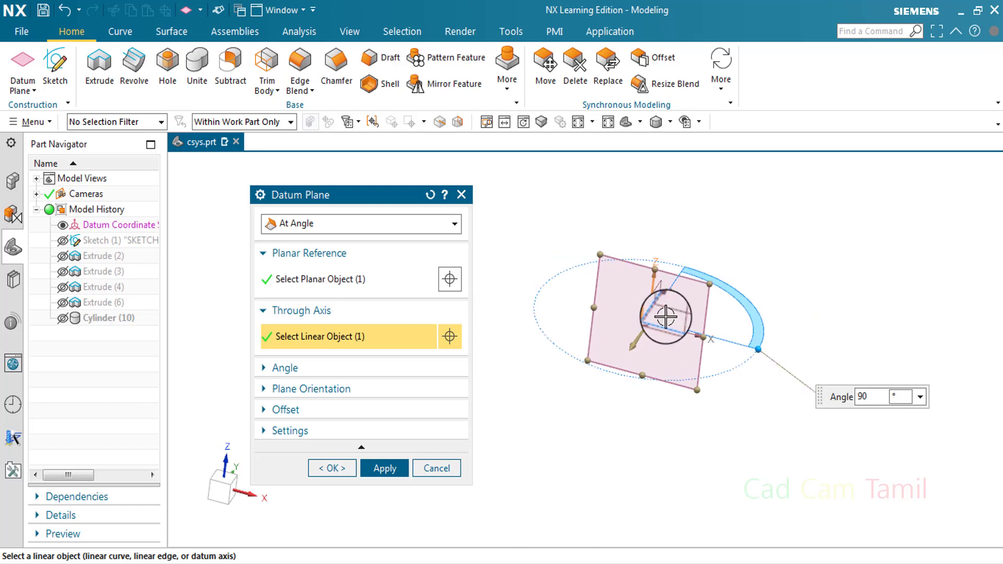
Try the Perpendicular and Parallel angle options on the At Angle datum plane.
click(386, 368)
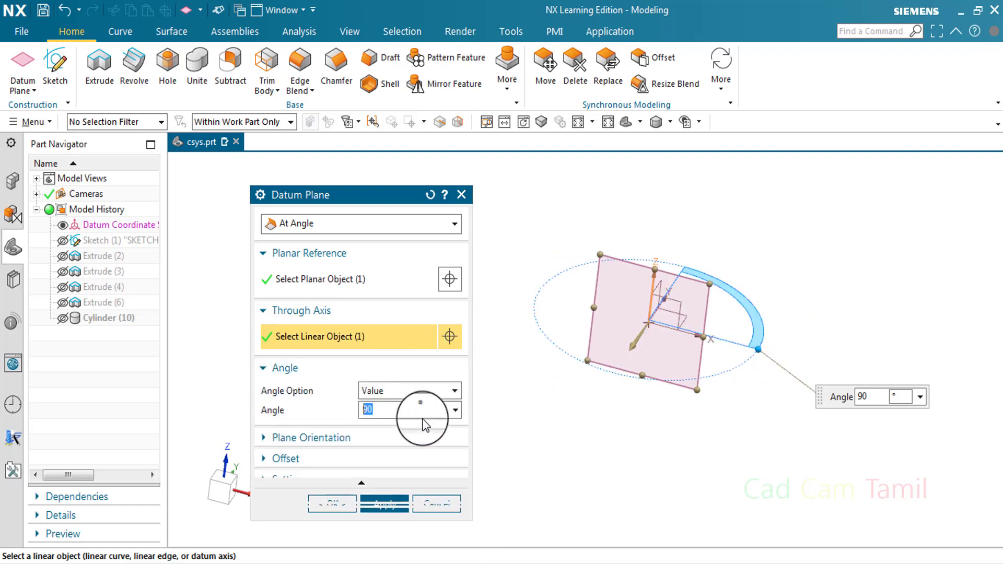
click(411, 392)
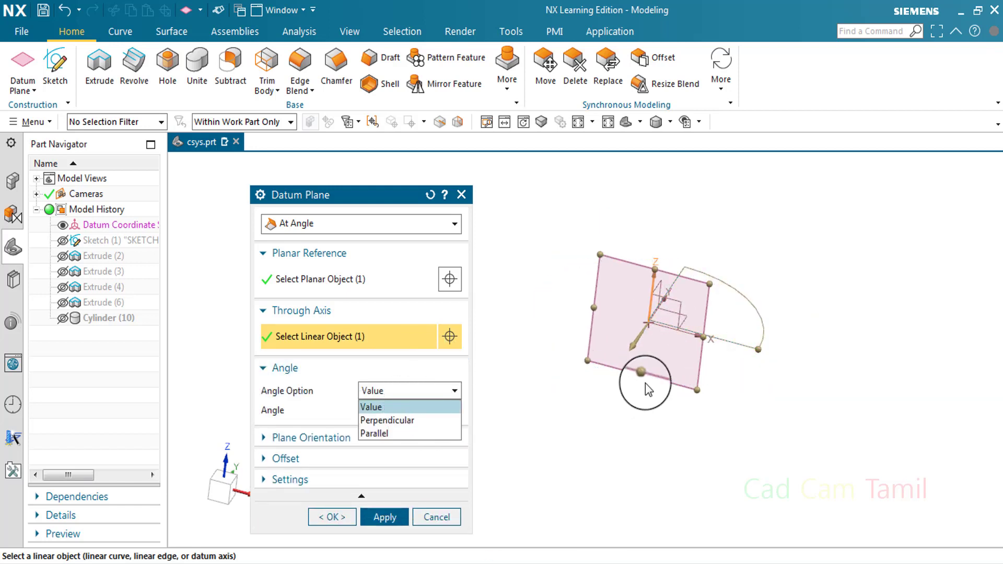
click(407, 420)
click(406, 391)
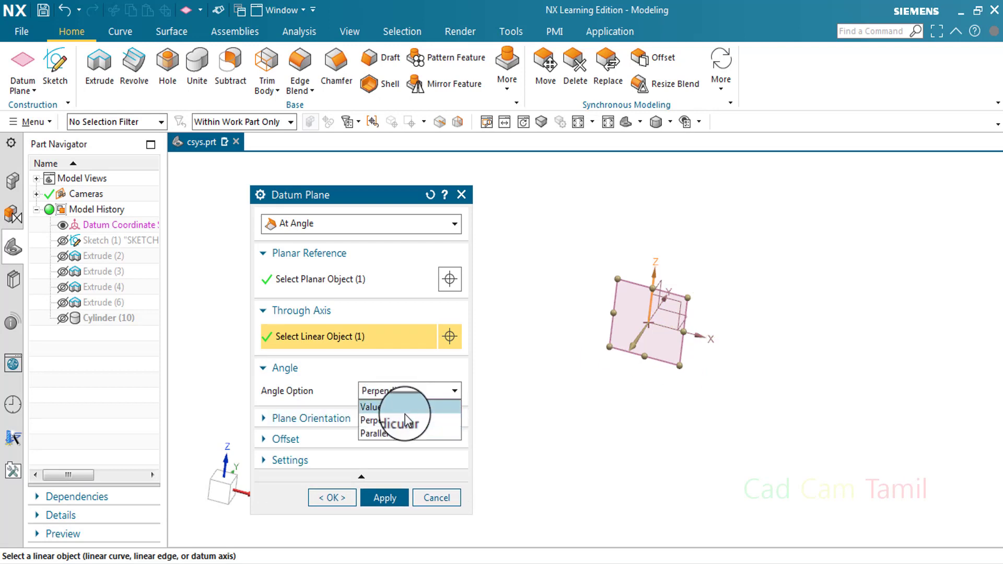
click(398, 422)
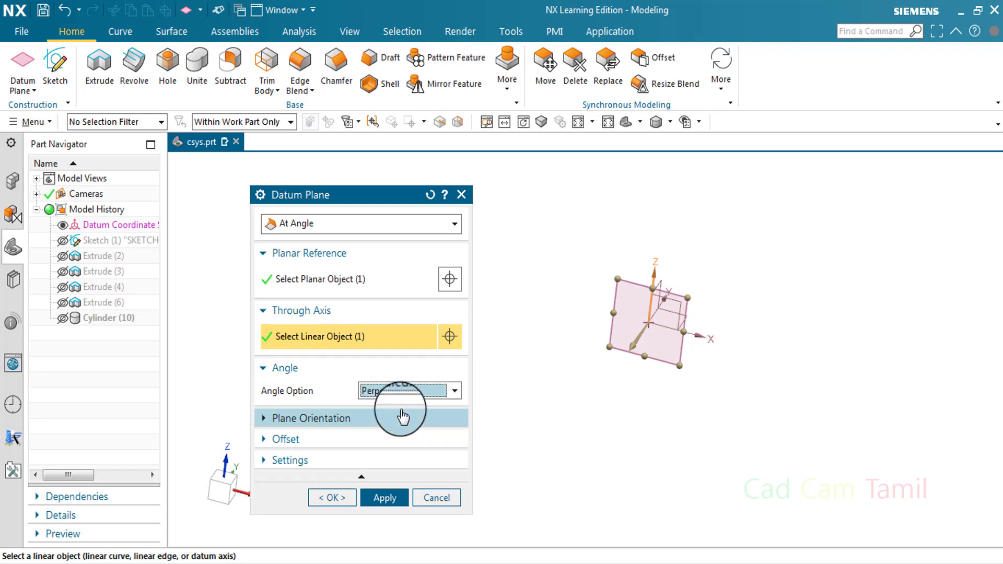
click(402, 392)
click(408, 434)
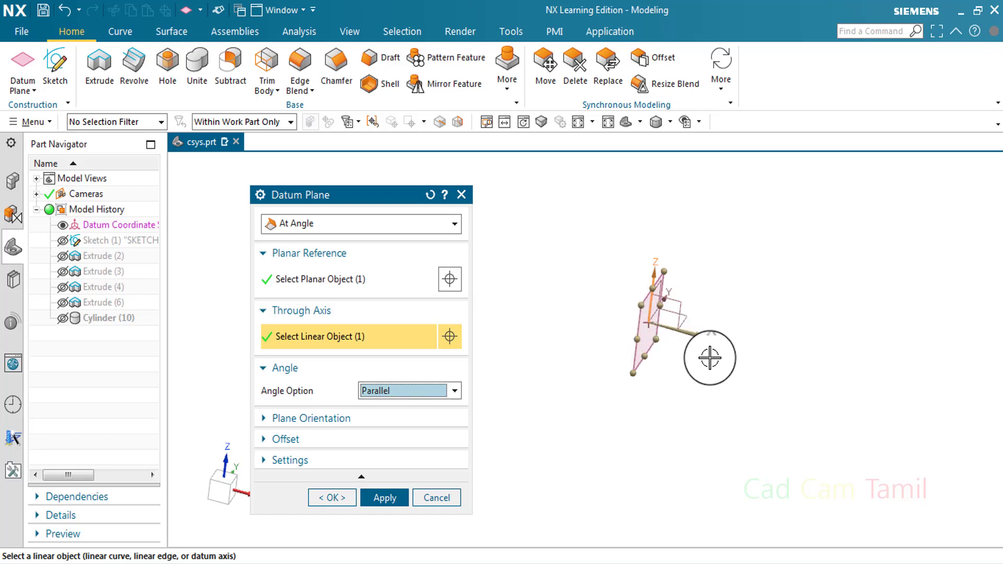
Return the angle option to Value, set the angle to 30 degrees and rotate the plane by its angle handle to 51 degrees.
click(452, 391)
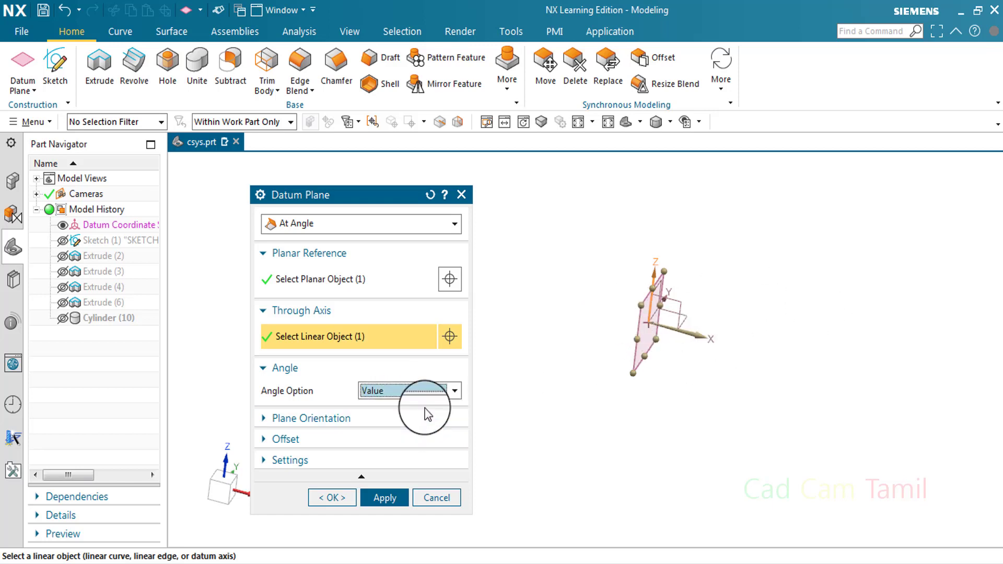
click(424, 408)
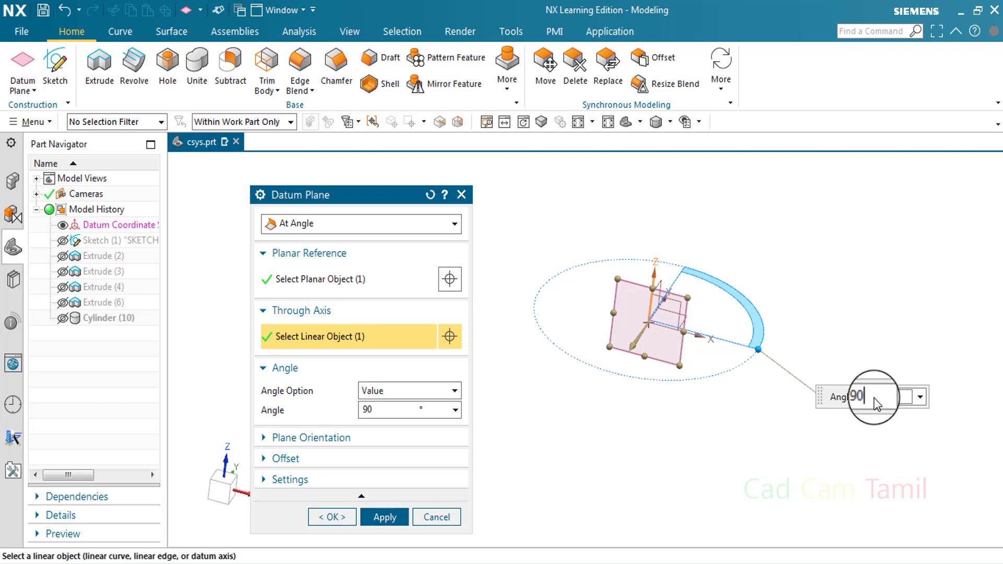
key(Return)
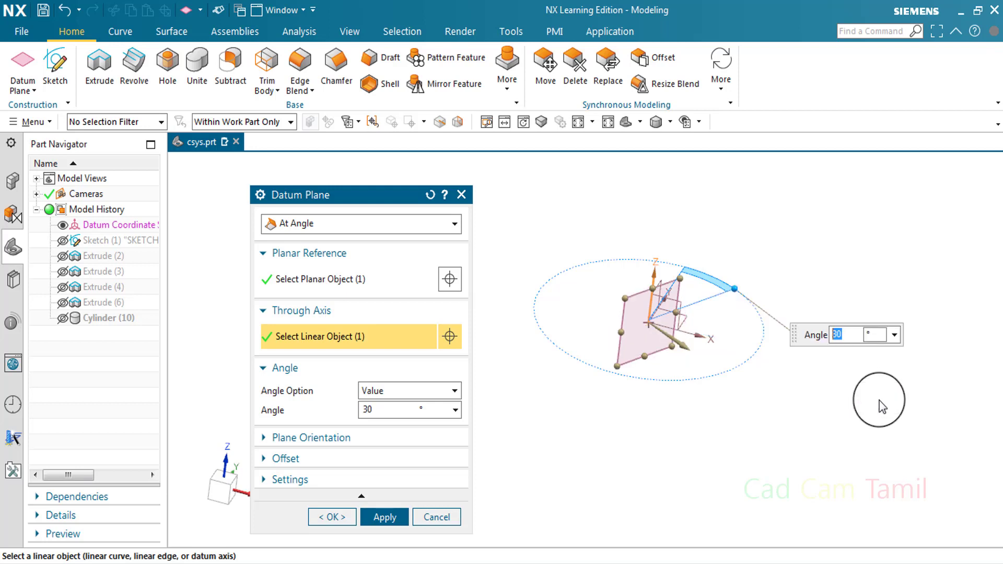
drag(736, 284, 756, 309)
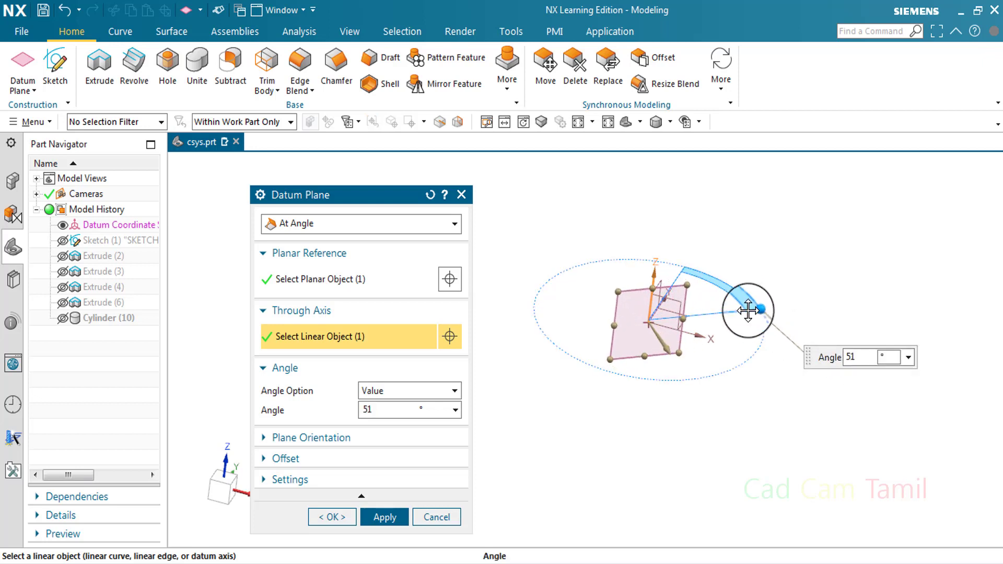
Expand the plane orientation settings and reverse the plane's direction.
click(431, 441)
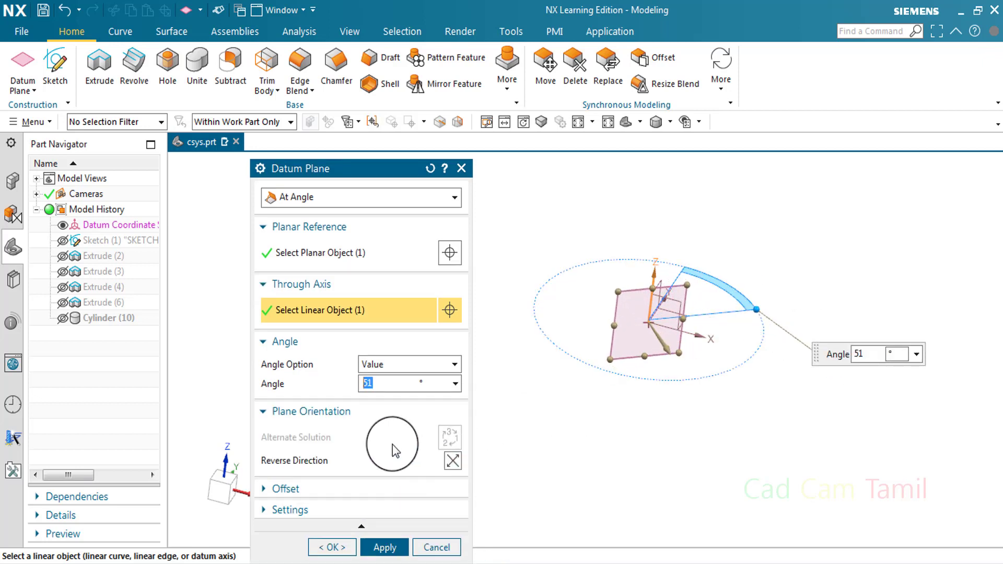
click(451, 461)
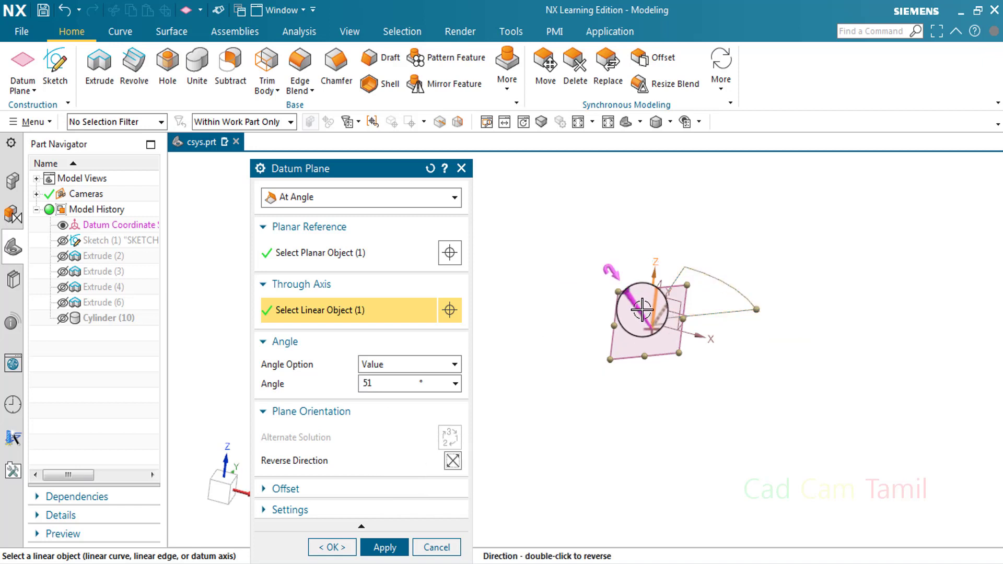
click(454, 462)
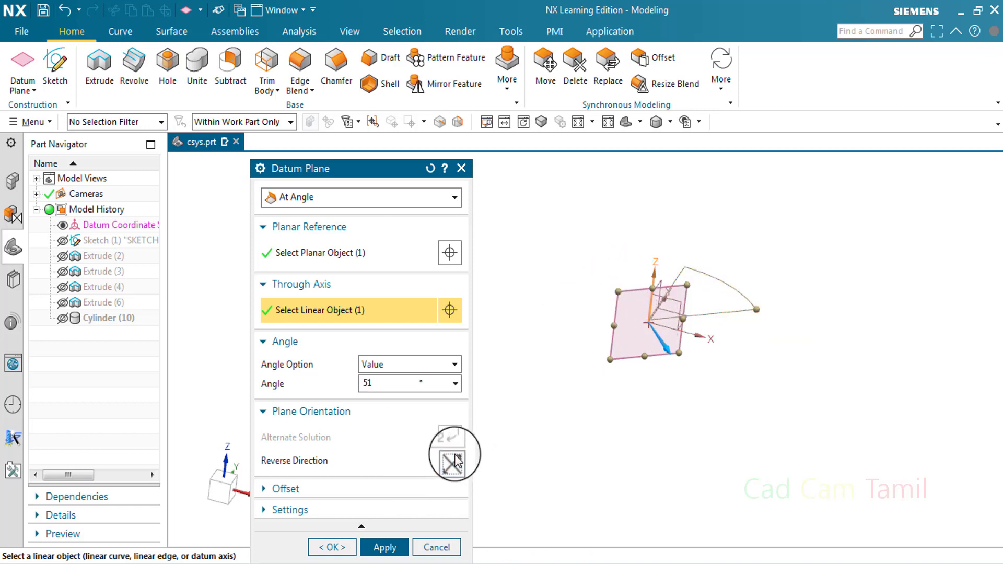
Enable a 2 mm offset for the angled plane, create it and leave the Datum Plane command.
click(448, 491)
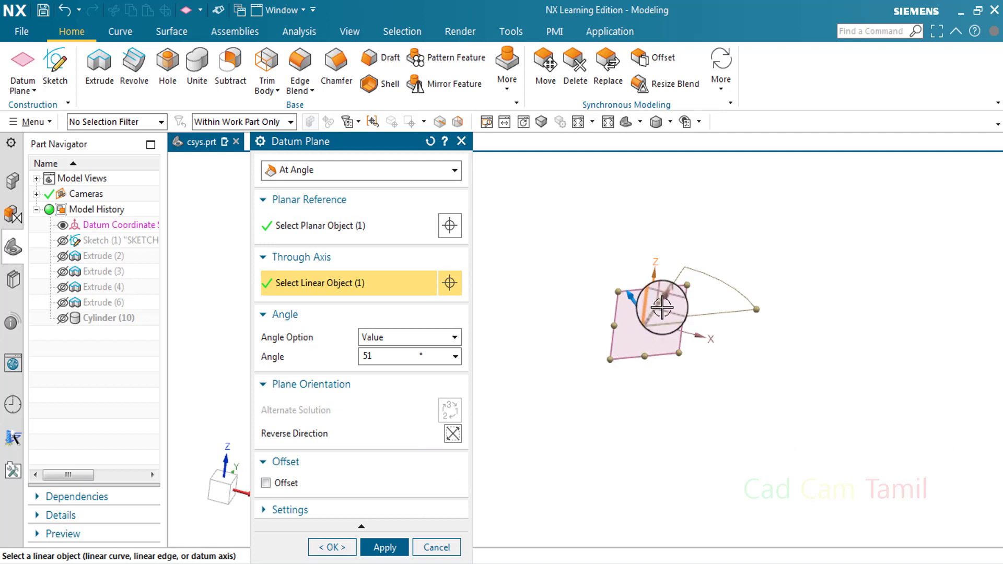
click(265, 482)
key(BackSpace)
text(2)
key(Return)
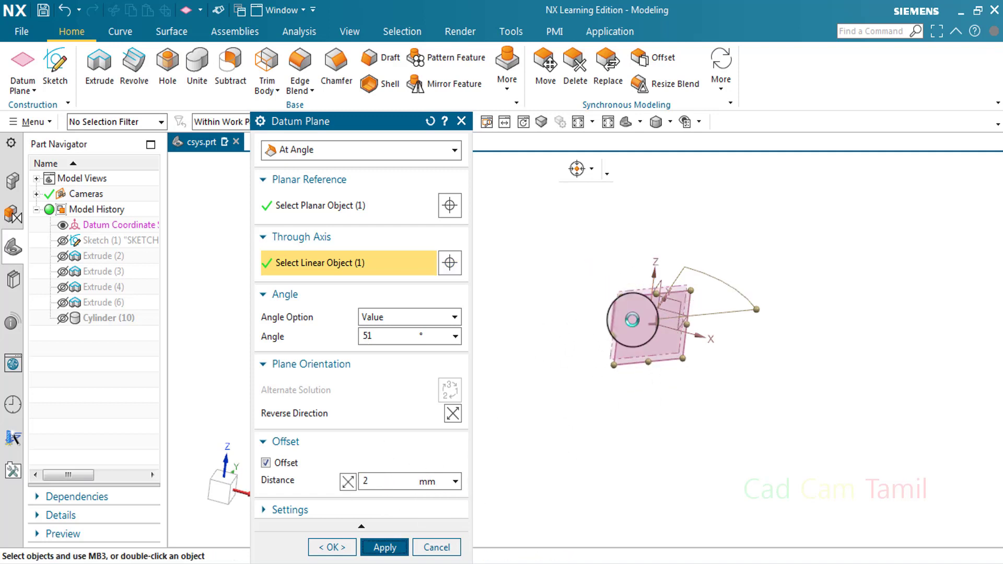
middle_click(711, 413)
mouse_move(711, 413)
middle_down()
mouse_move(781, 406)
mouse_move(698, 427)
middle_up()
click(453, 547)
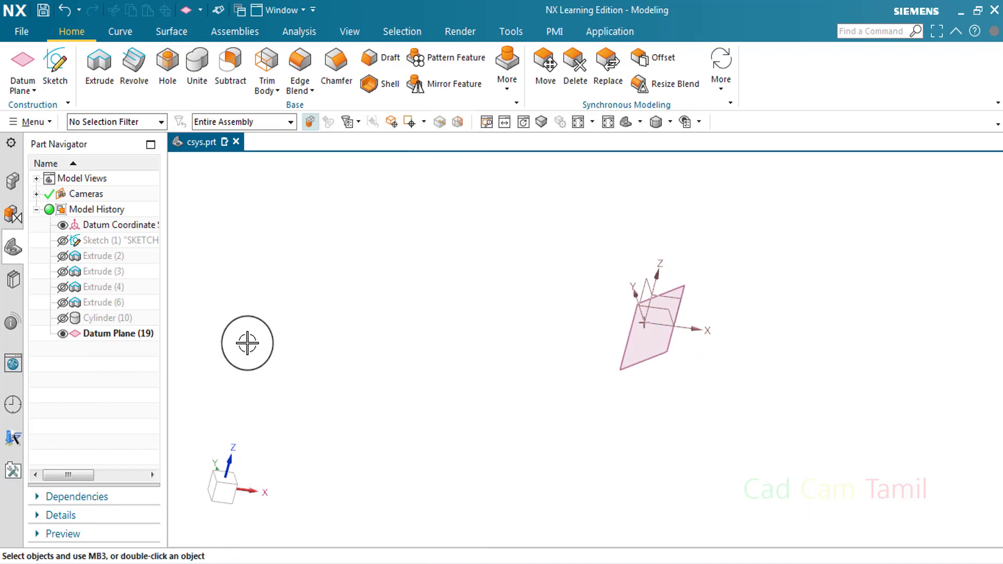
Show the Extrude (2) block and create two At Distance datum planes spaced 20 mm from its long side face.
click(108, 255)
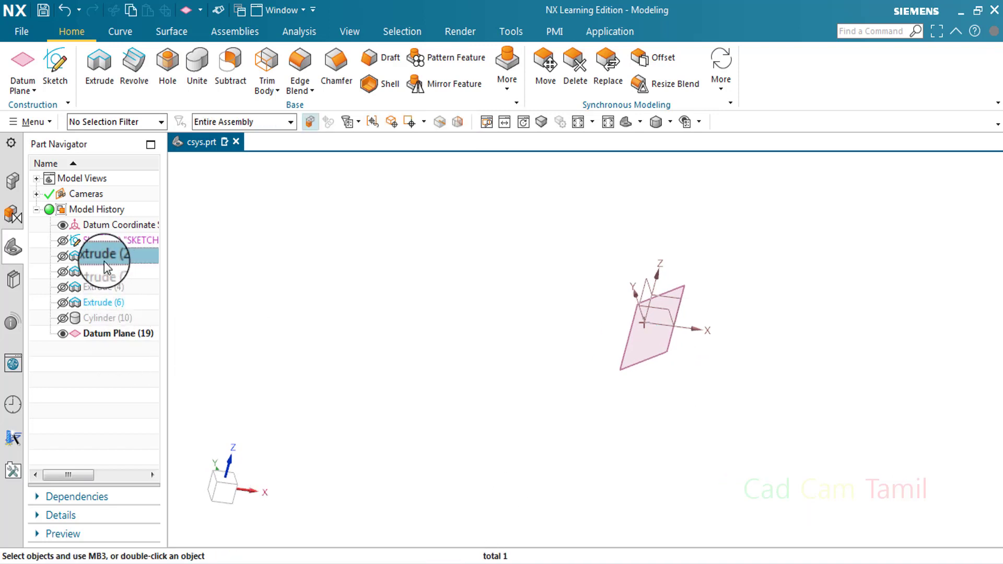
middle_drag(322, 281, 529, 328)
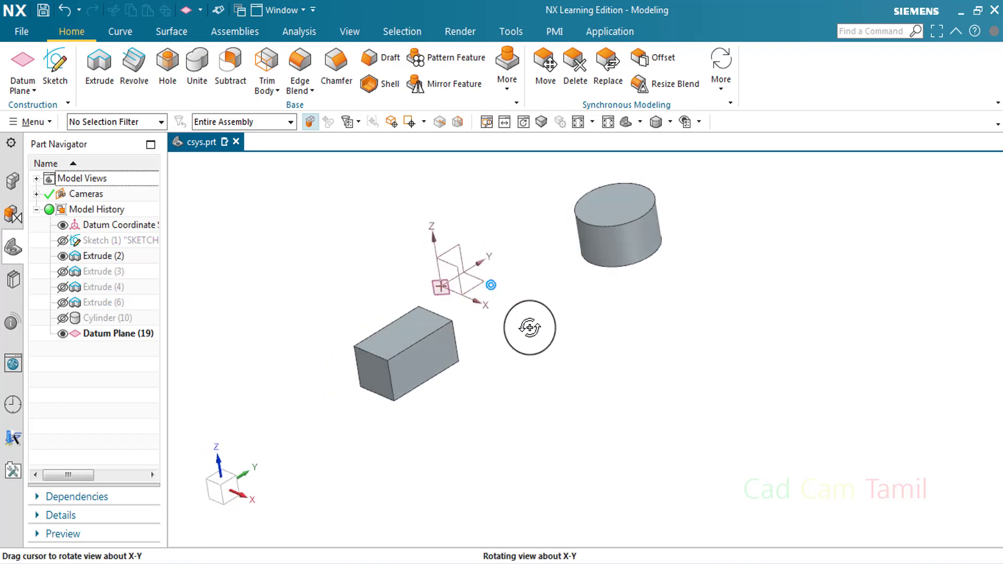
click(21, 60)
click(310, 151)
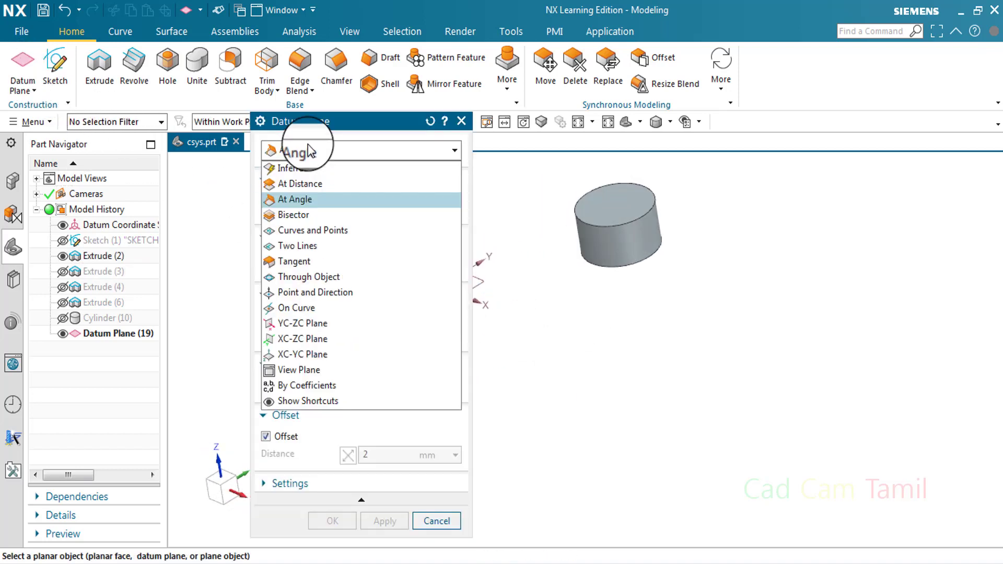
click(311, 184)
scroll(601, 360, up, 10)
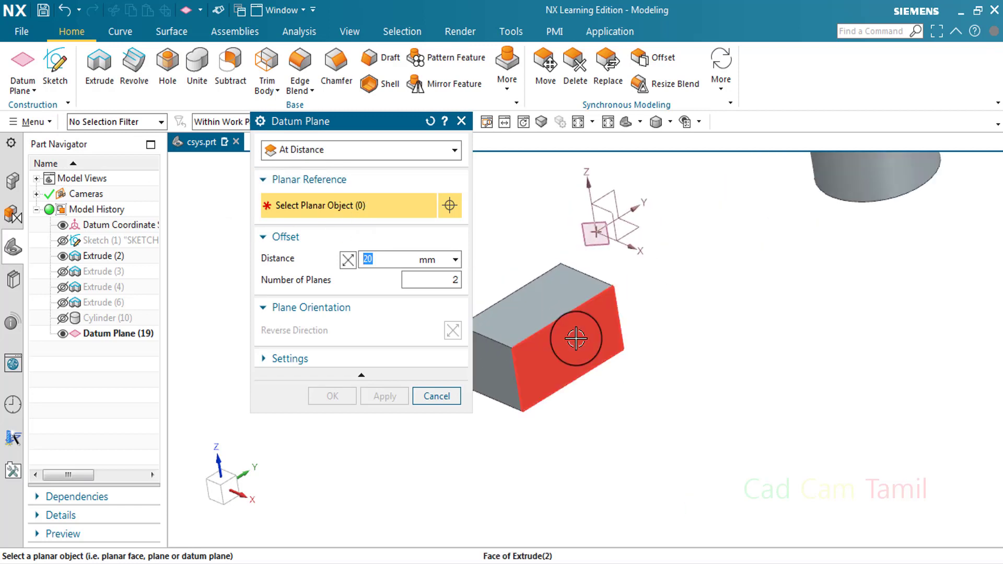
click(576, 335)
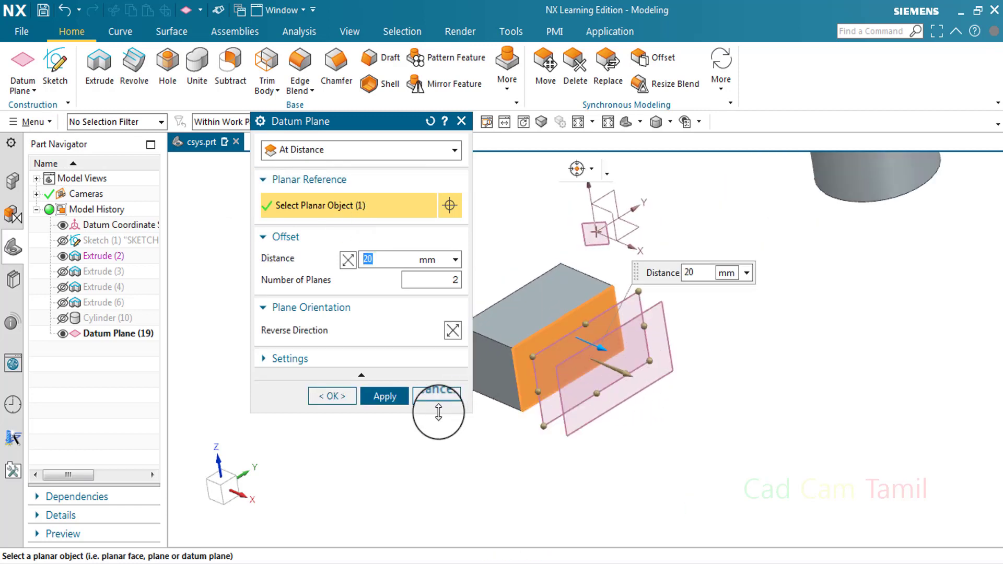
click(385, 396)
Show Extrude (3) and create two datum planes spaced 20 mm outward from its side face.
click(63, 272)
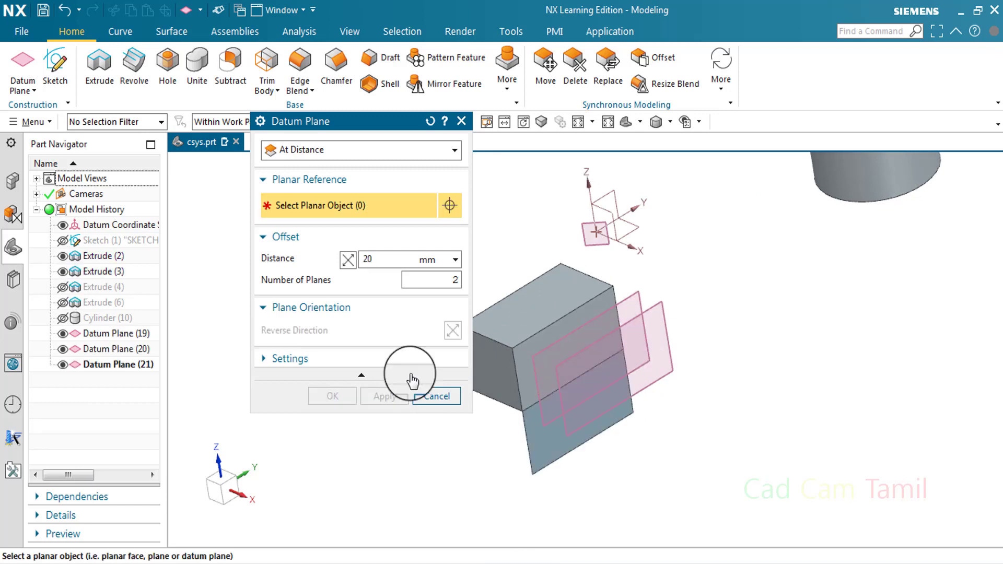
click(528, 437)
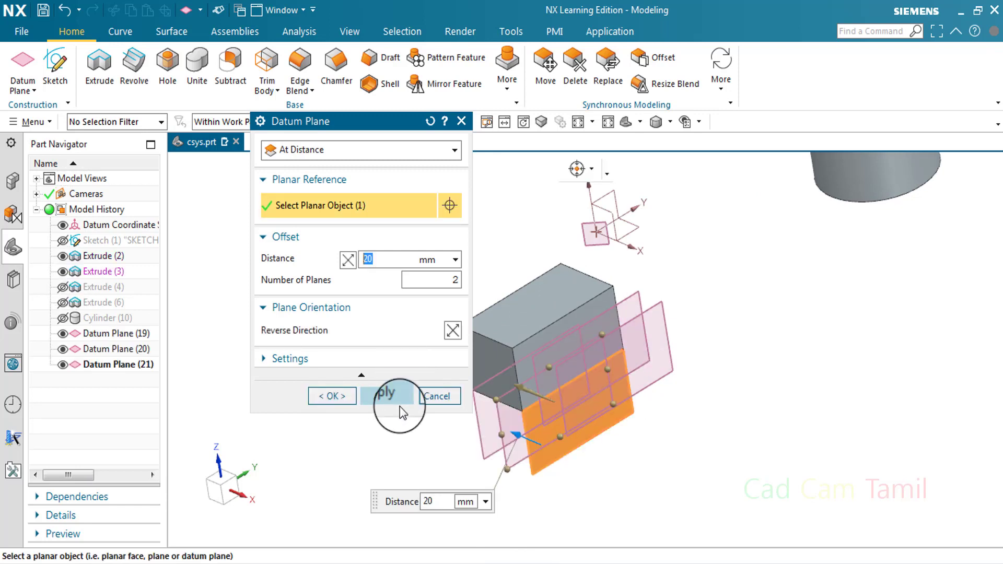
middle_click(452, 325)
scroll(518, 367, down, 3)
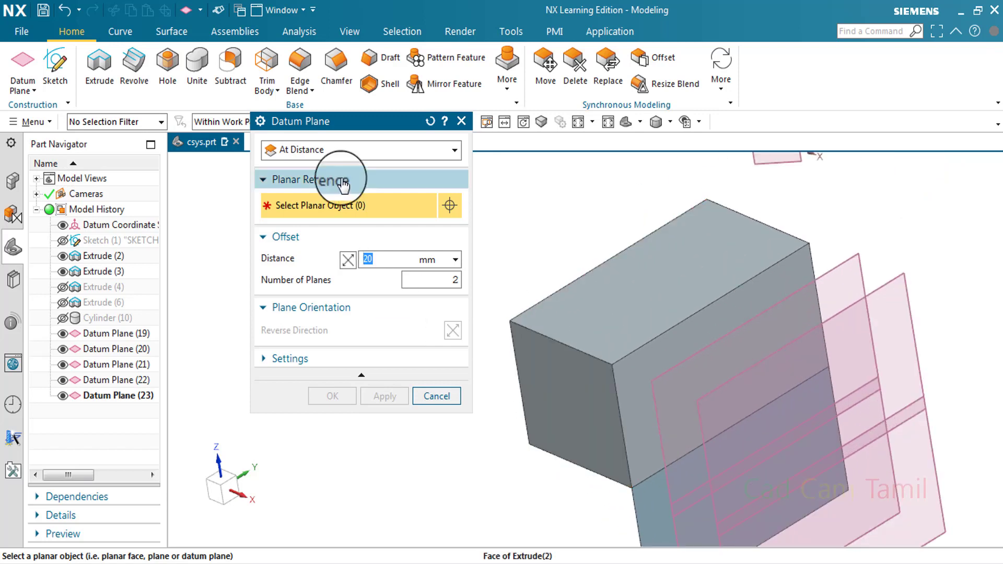
Create an At Angle datum plane from the upper block's end face through its far vertical edge, at 45.5 degrees with a 2 mm offset.
click(340, 151)
click(334, 198)
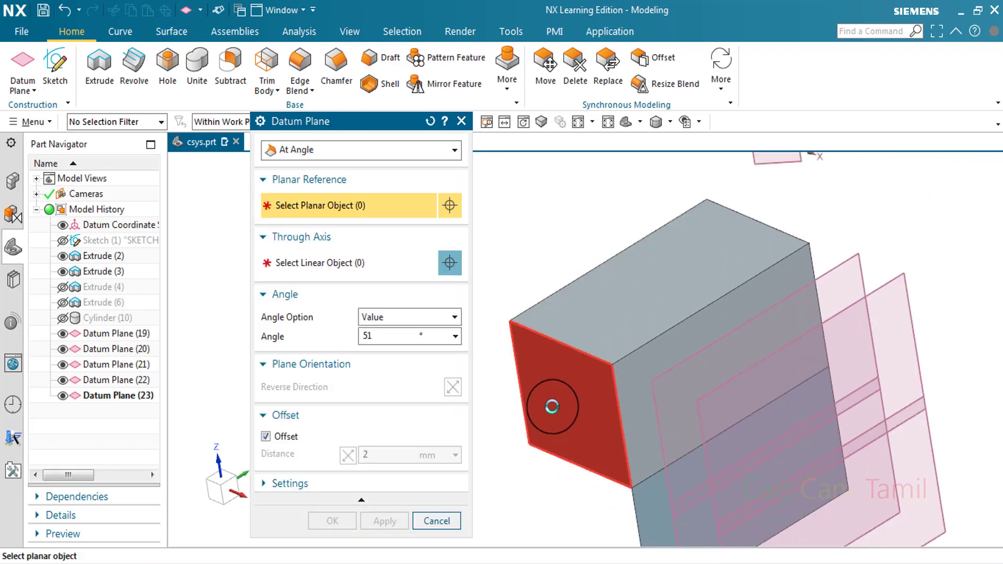
click(548, 406)
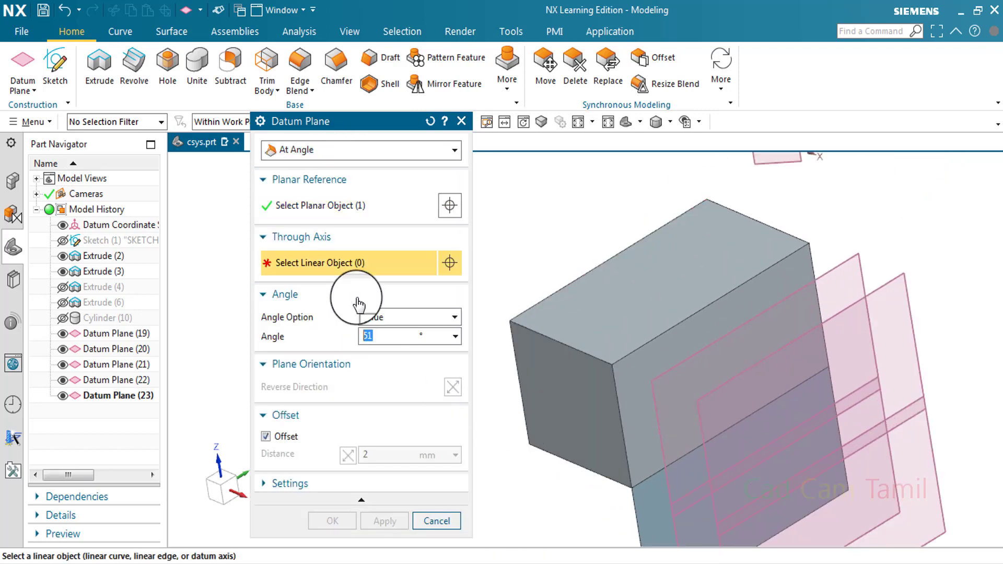
click(517, 362)
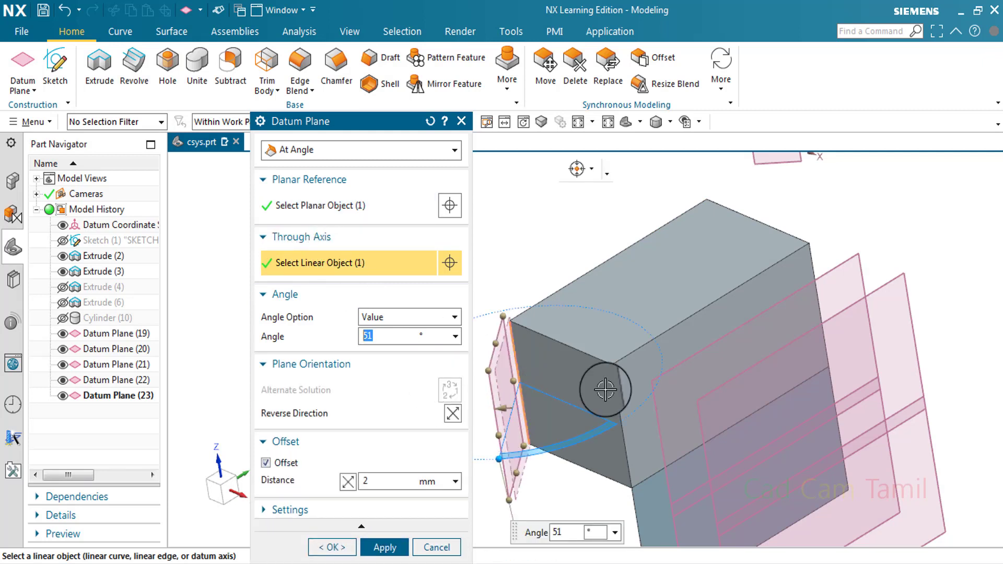
scroll(492, 414, down, 2)
scroll(528, 407, up, 3)
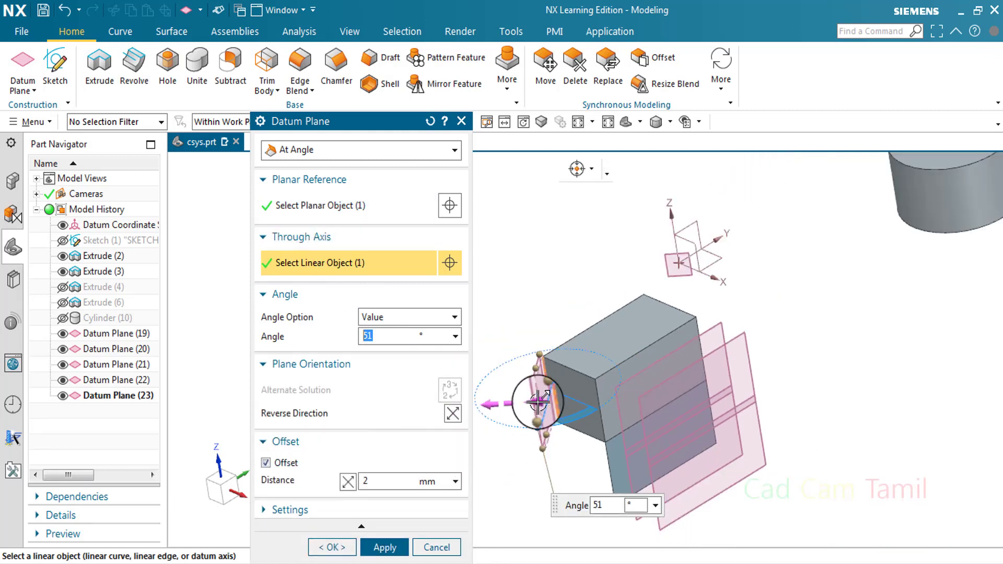
mouse_move(542, 456)
mouse_down()
mouse_move(496, 450)
mouse_move(554, 454)
mouse_up()
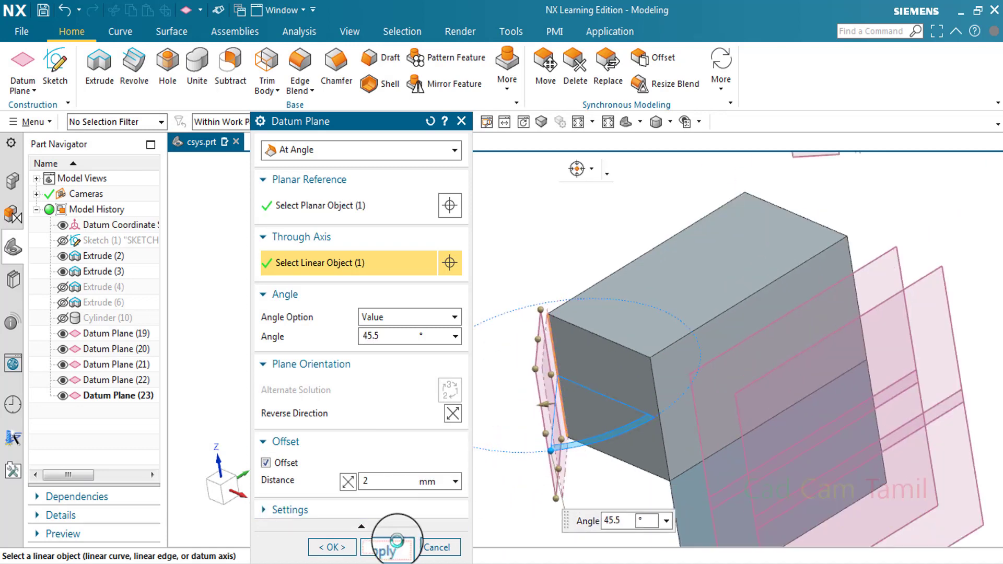
click(386, 547)
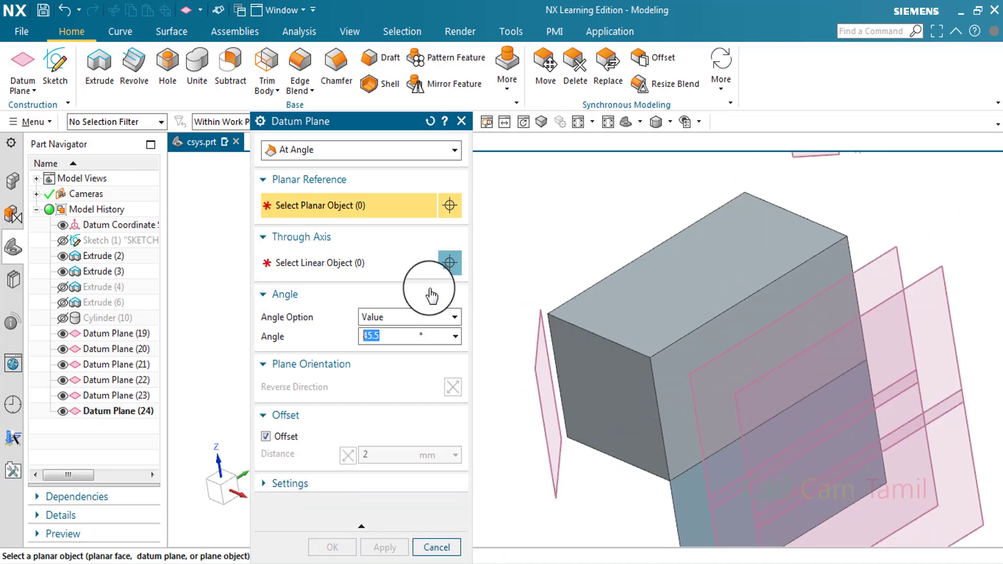
Leave the At Angle type and restart the Datum Plane command with the Bisector type.
click(378, 150)
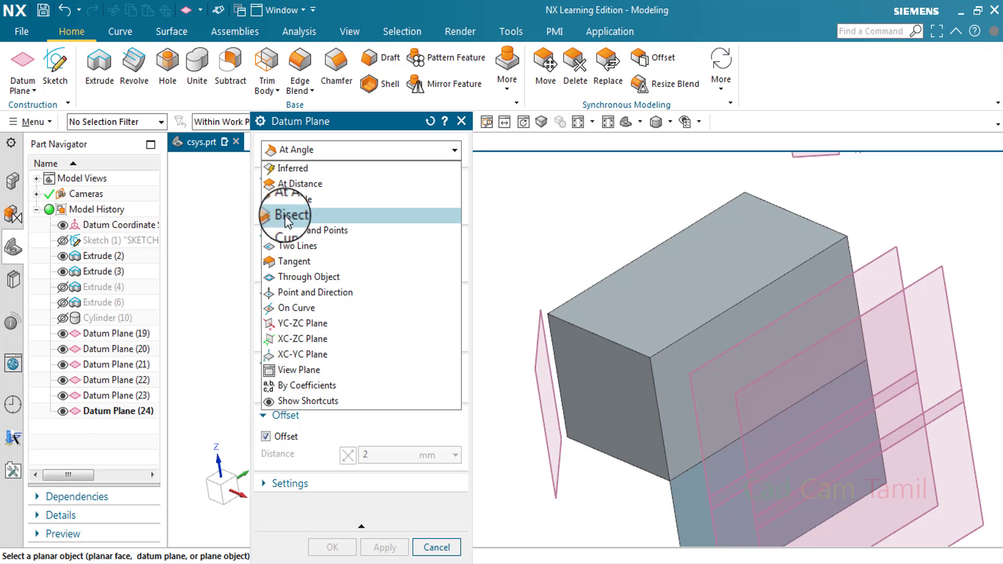
click(443, 143)
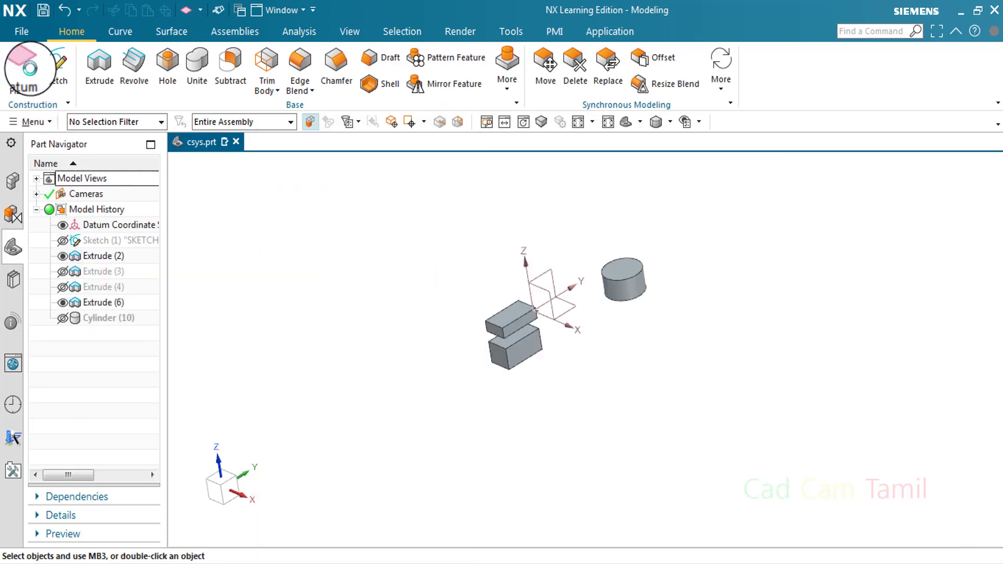
click(26, 65)
click(313, 151)
click(312, 221)
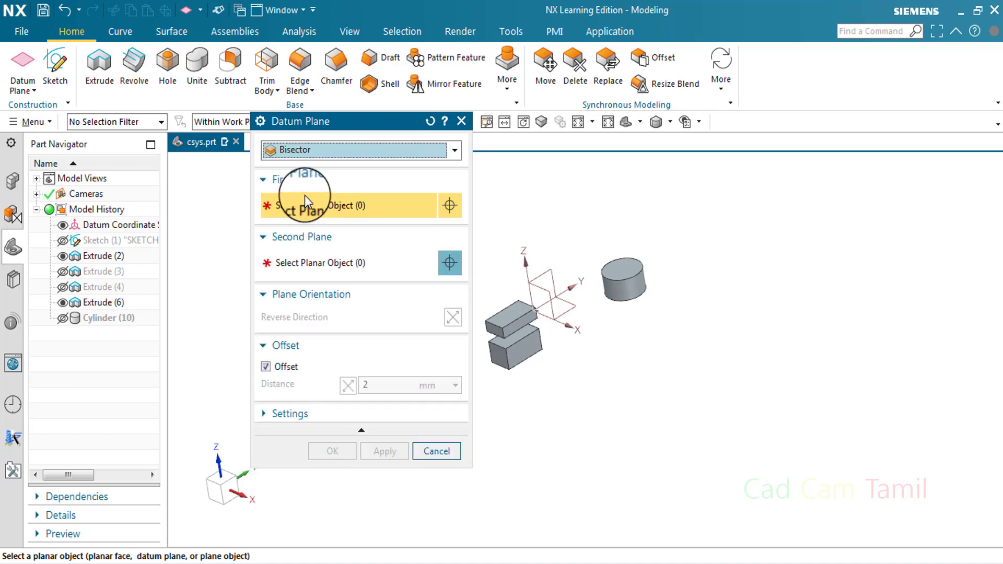
Collapse the Bisector's First Plane and Second Plane groups, keeping Plane Orientation and Offset expanded.
click(293, 179)
click(292, 198)
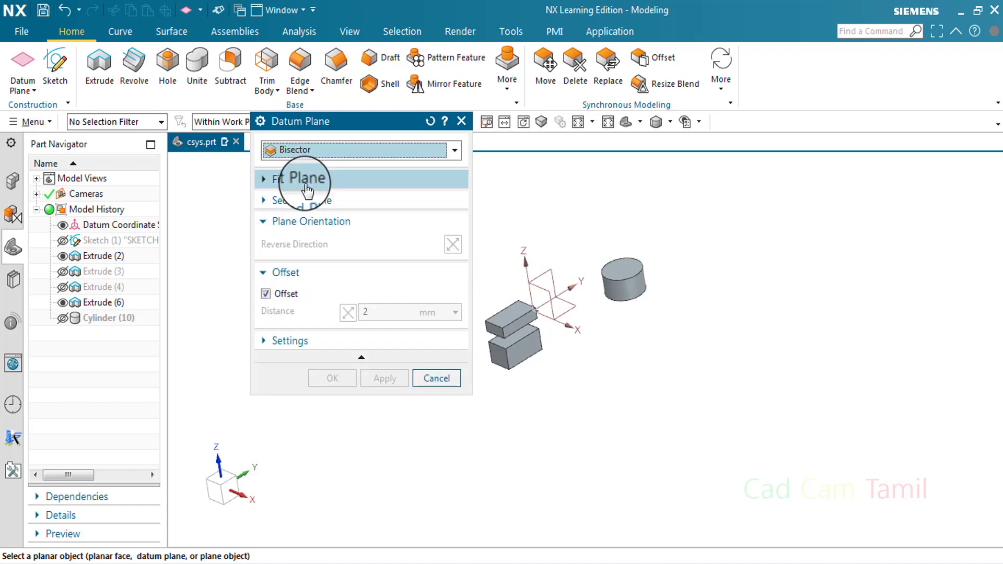
click(302, 222)
click(293, 243)
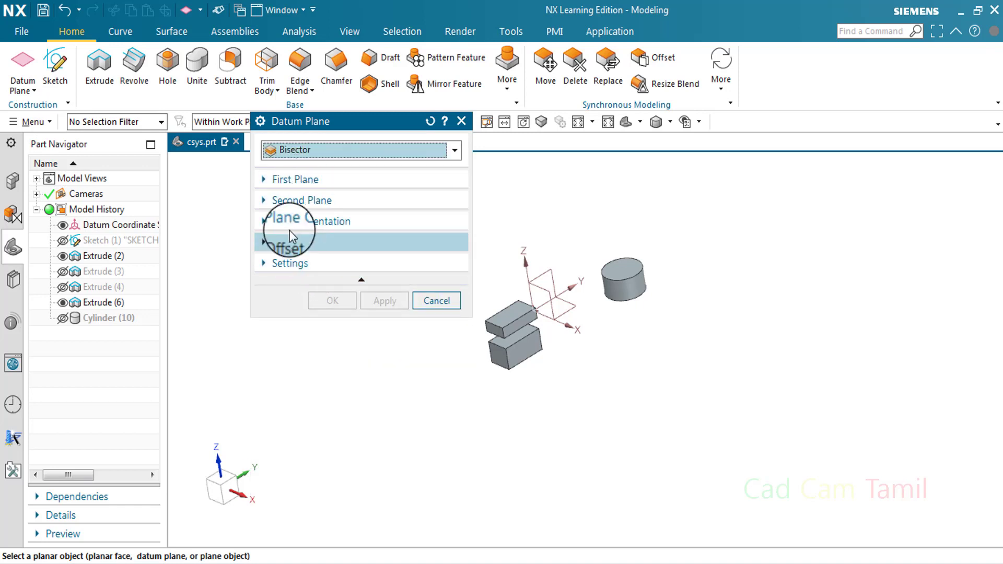
click(293, 221)
click(279, 270)
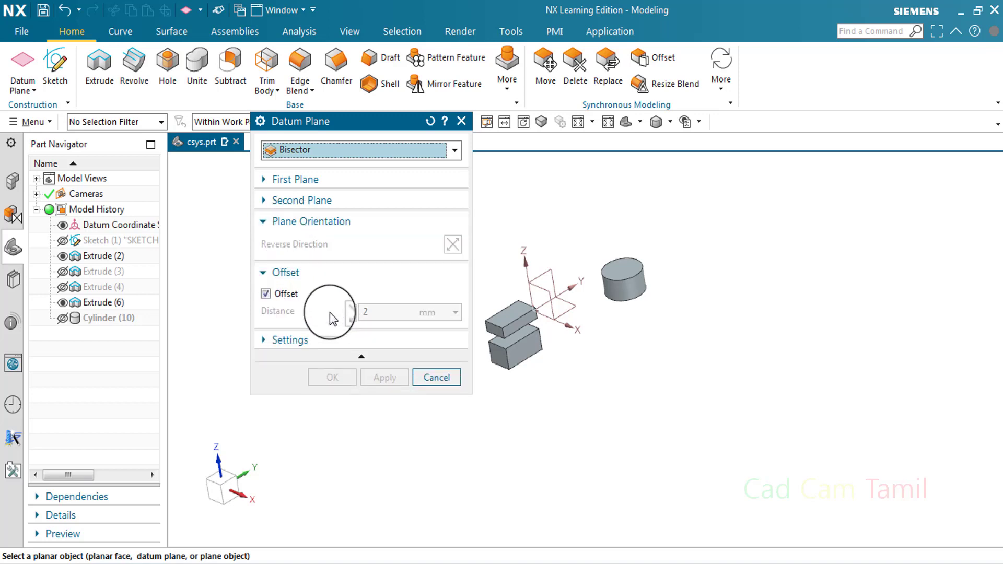
Keep Offset enabled, expand First Plane and Second Plane, and select two planes of the datum coordinate system for the Bisector.
click(267, 294)
click(267, 294)
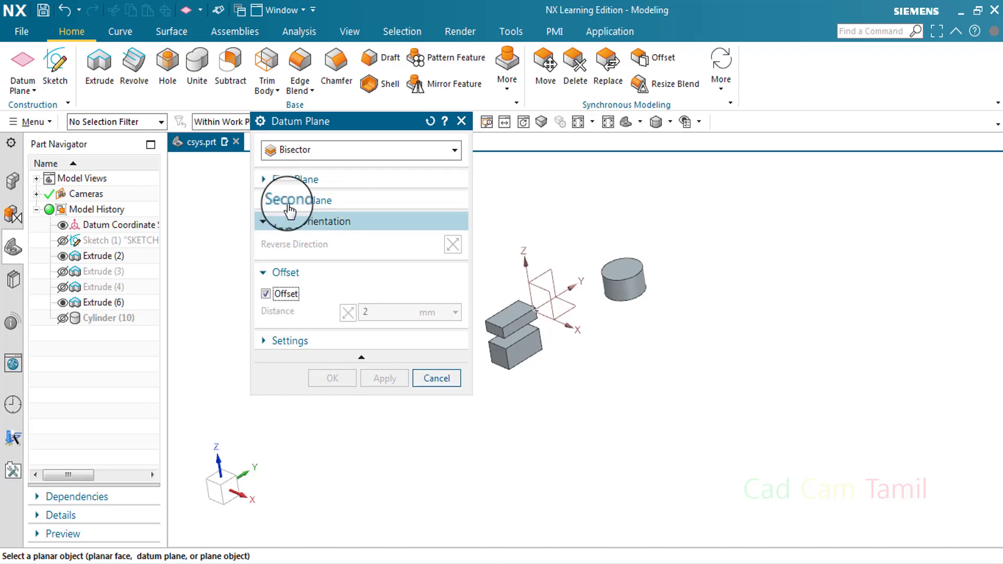
click(290, 180)
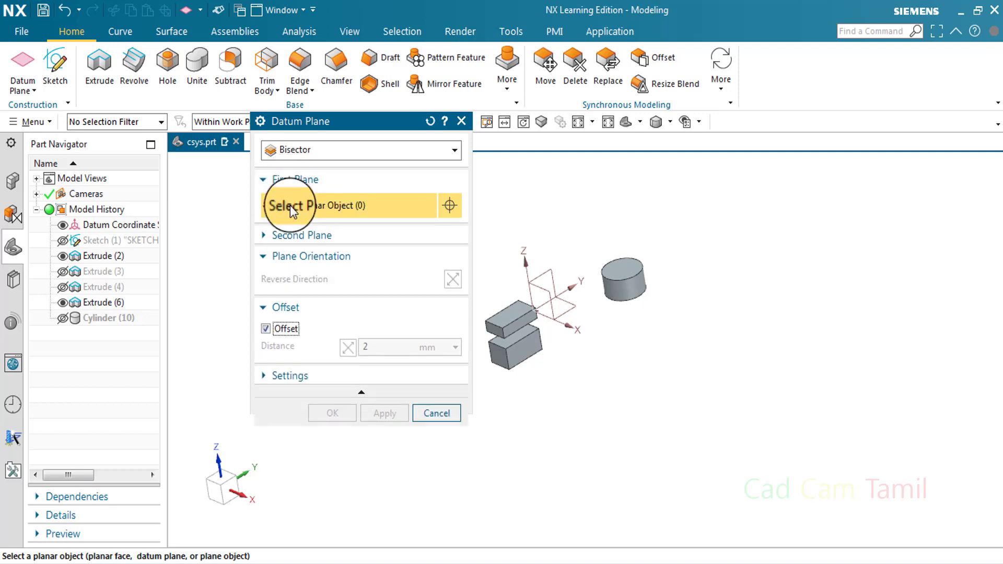
click(290, 235)
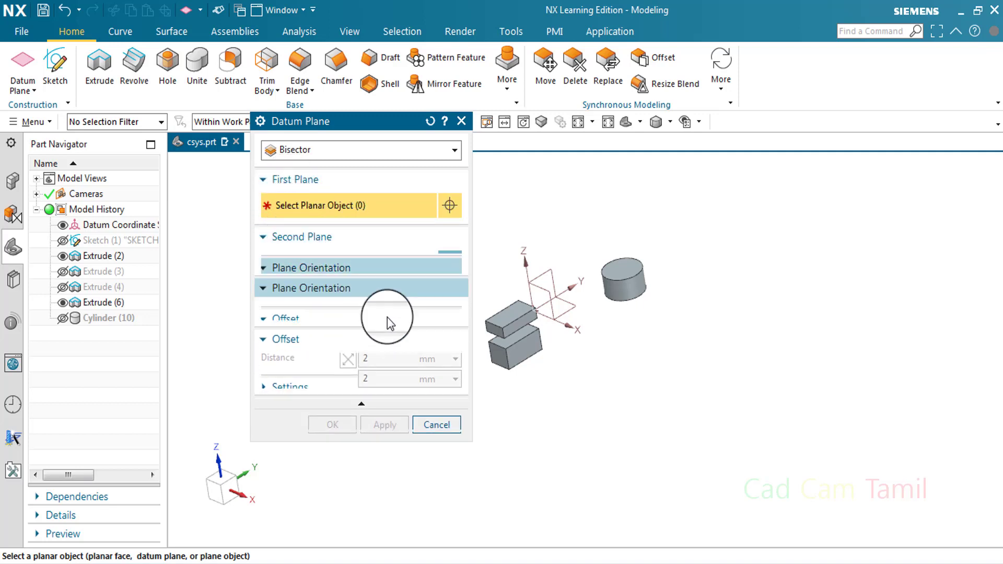
click(546, 274)
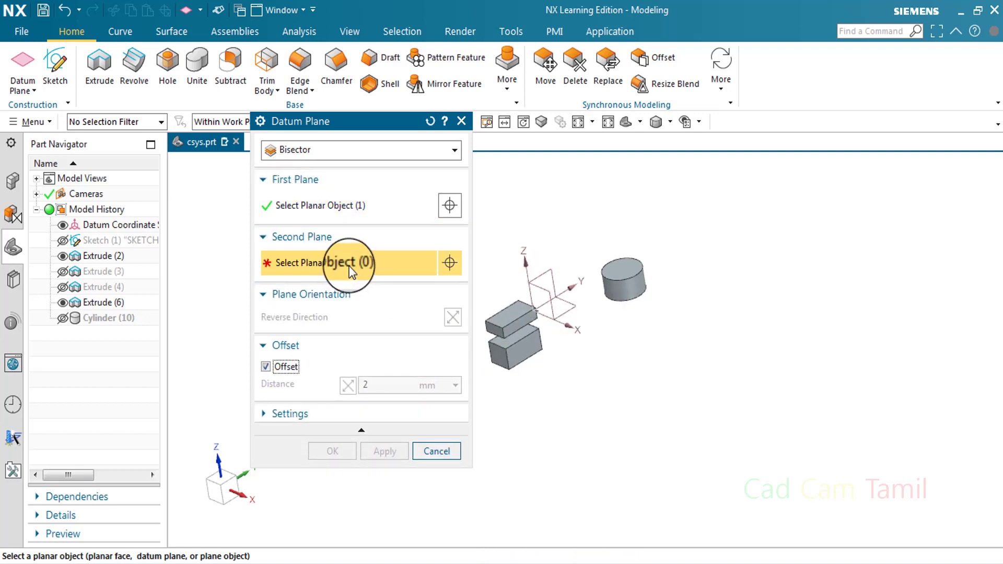
click(593, 254)
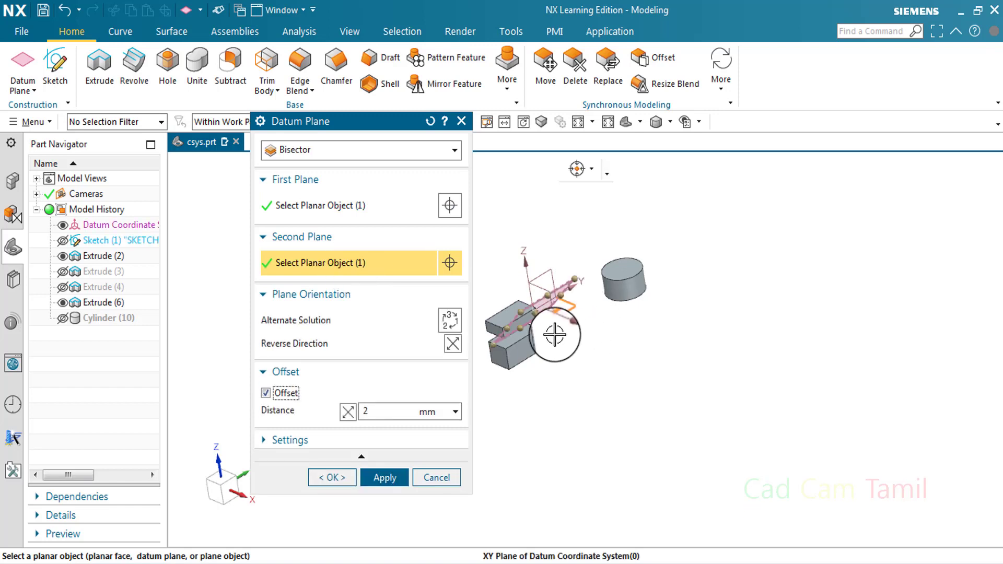
Cycle through the Bisector's alternate solutions and create the datum plane with a 2 mm offset.
scroll(585, 335, down, 2)
scroll(609, 353, up, 4)
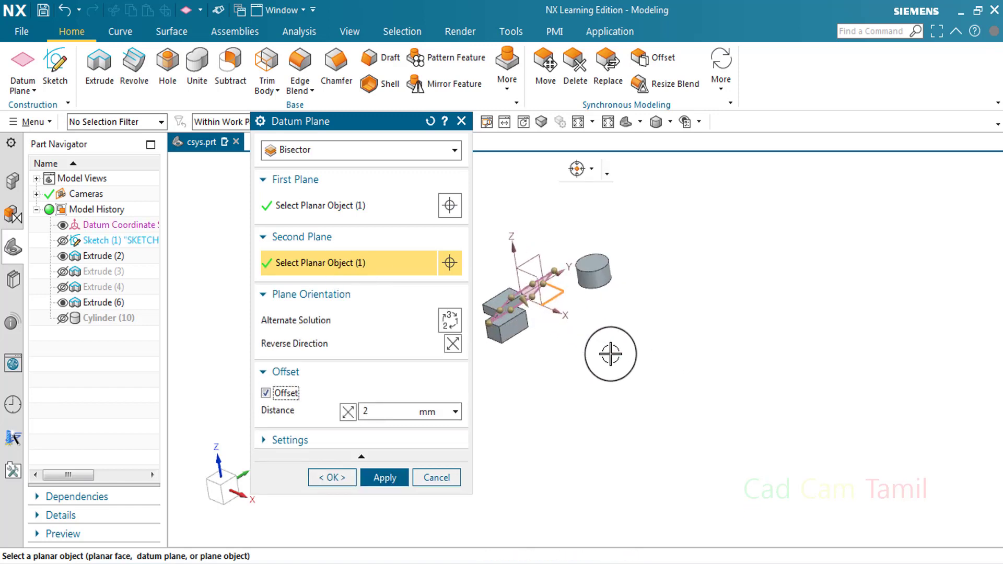
scroll(627, 335, down, 2)
middle_drag(594, 335, 416, 331)
click(450, 320)
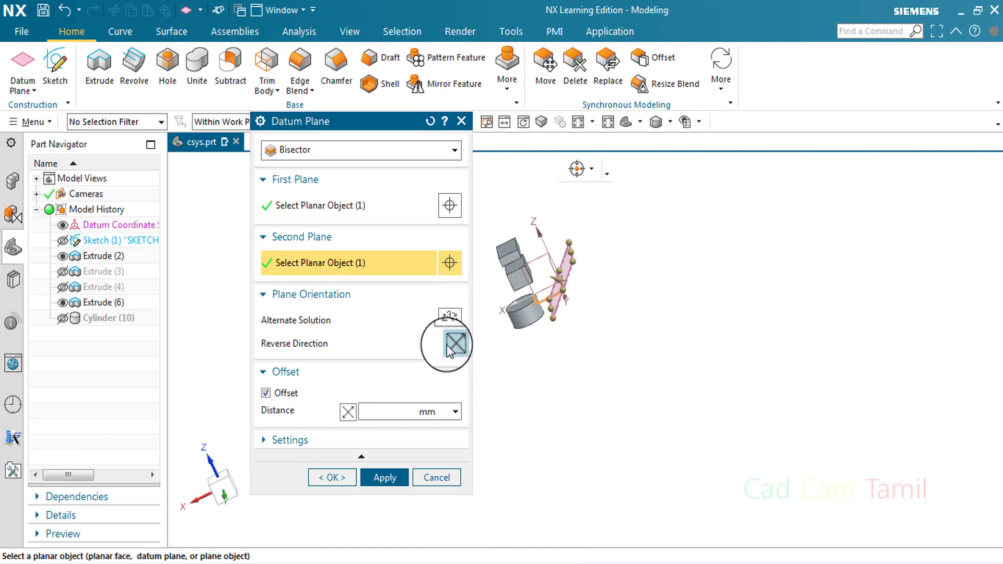
click(453, 324)
click(452, 323)
click(452, 324)
click(452, 324)
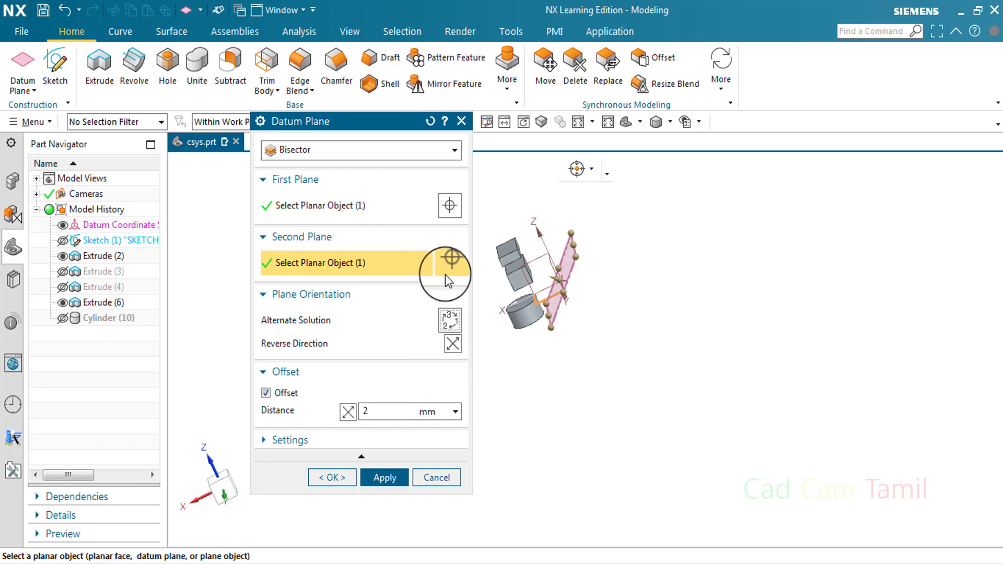
click(404, 477)
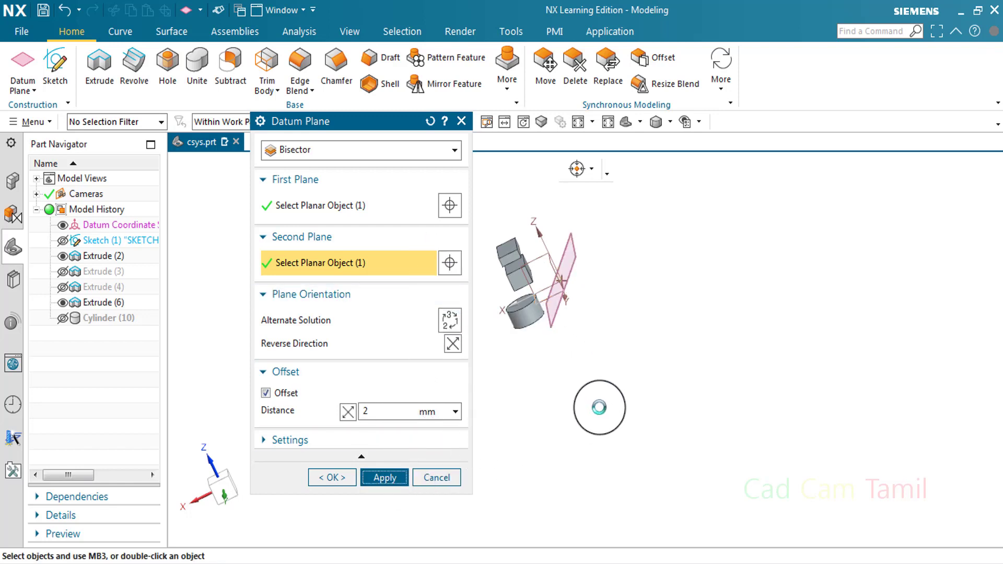
Switch the plane type to Curves and Points and expand its Subtype and Reference Geometry groups.
click(277, 151)
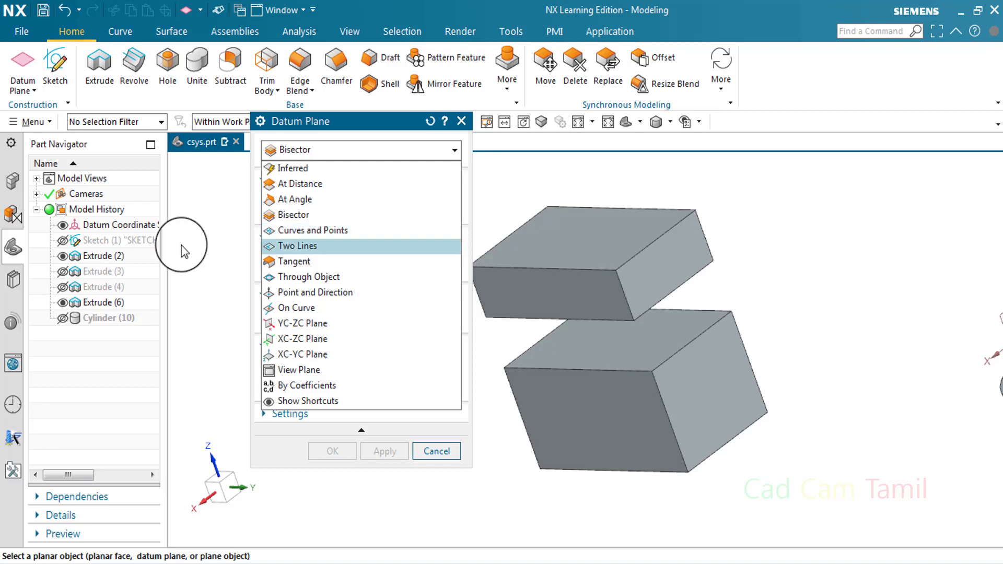
click(60, 243)
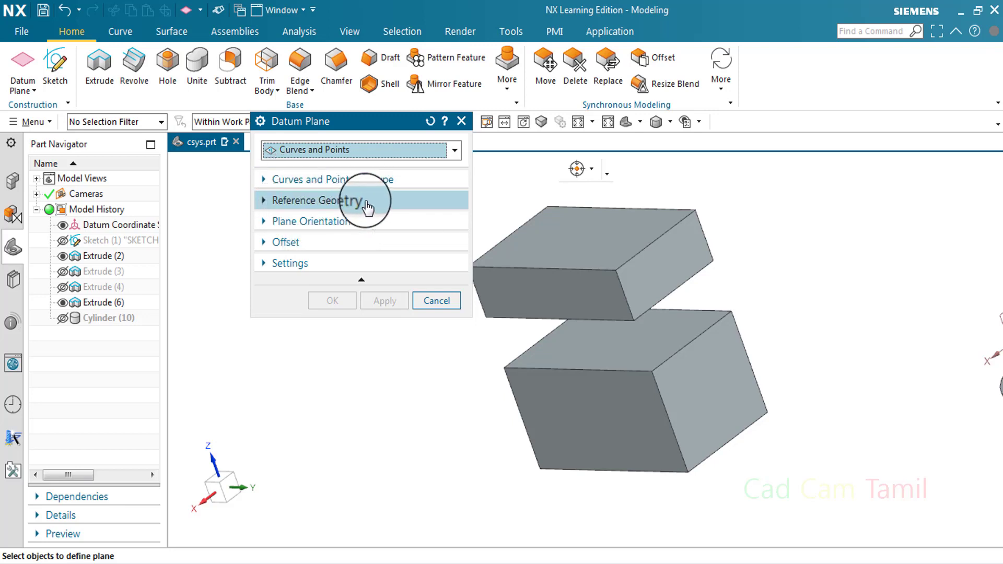
click(350, 180)
click(348, 228)
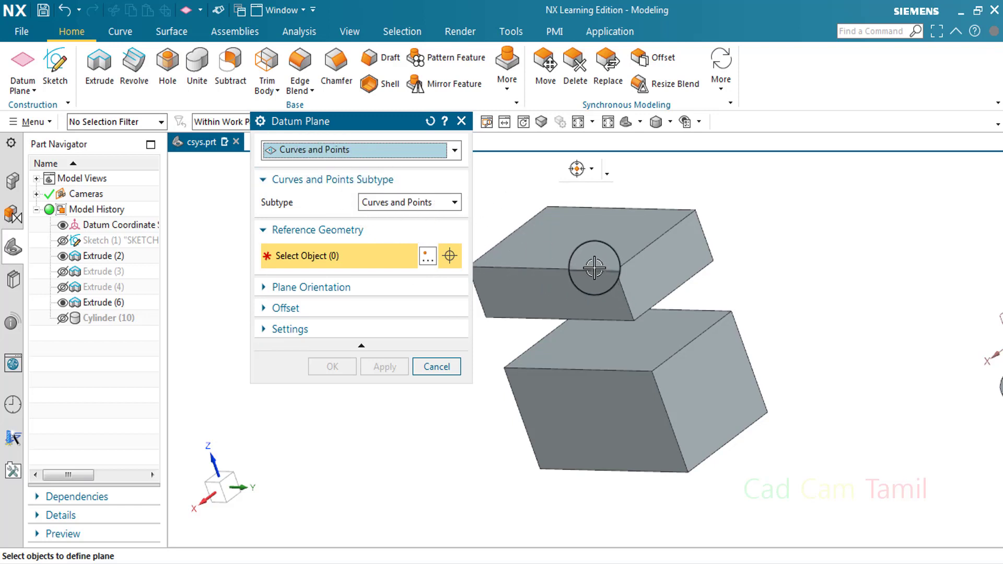
Create a datum plane with the Curves and Points subtype at the upper block's front top corner, using the edge start point.
click(431, 205)
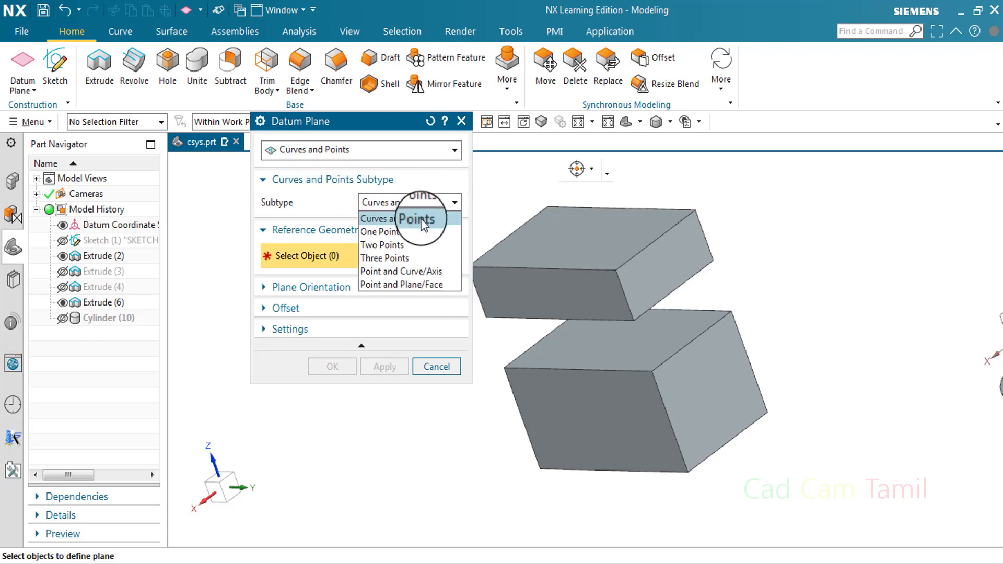
click(423, 222)
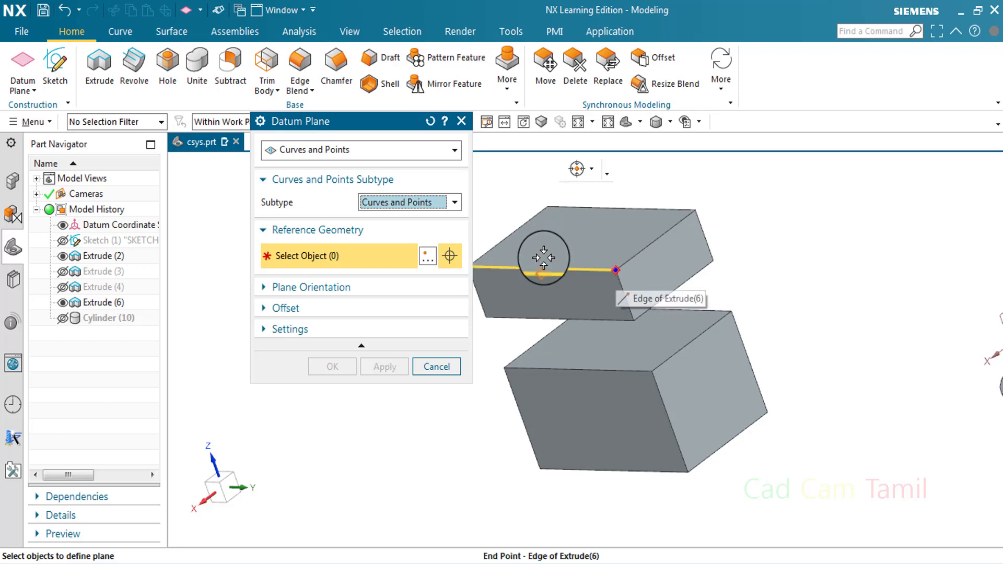
click(616, 270)
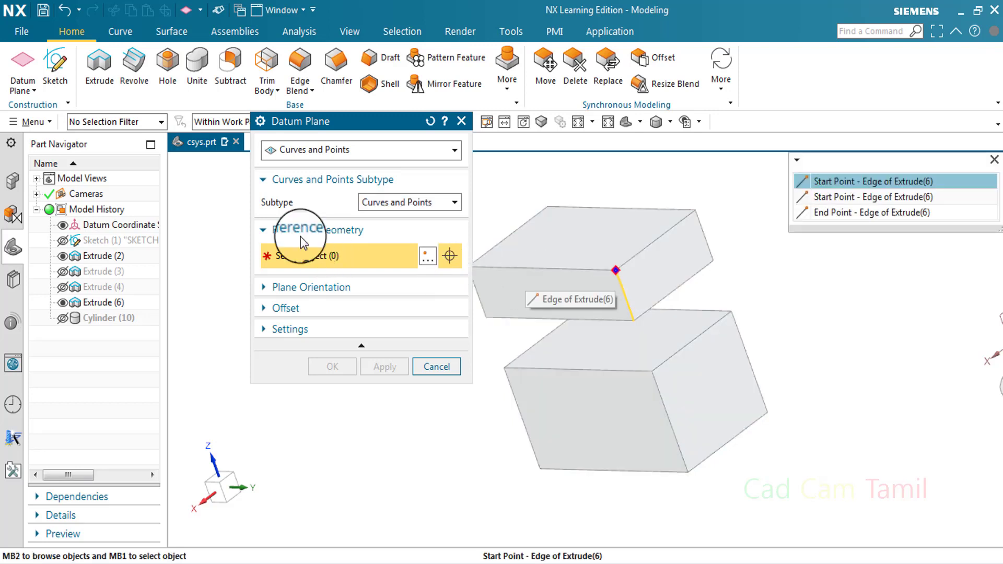
click(616, 272)
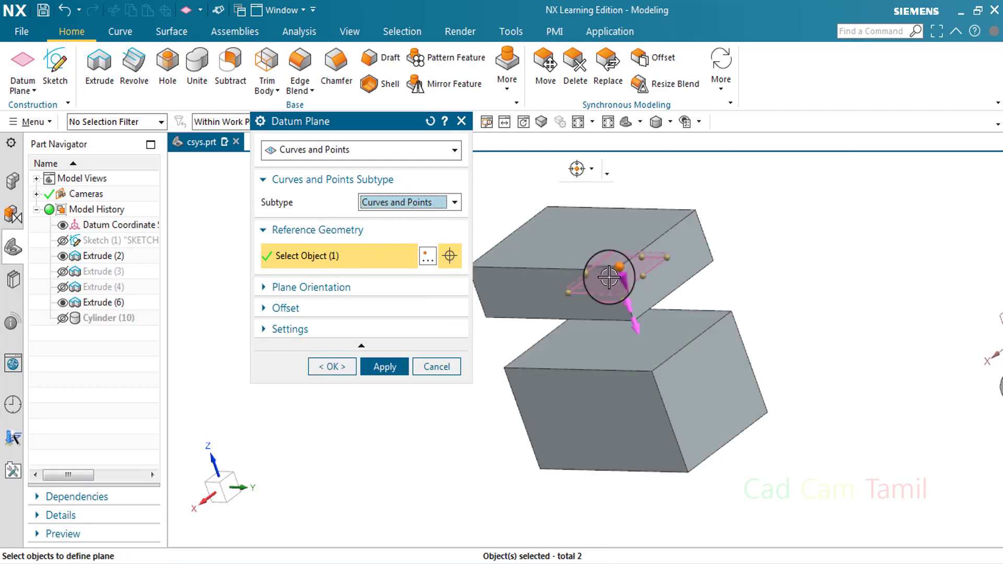
scroll(609, 278, up, 1)
click(384, 367)
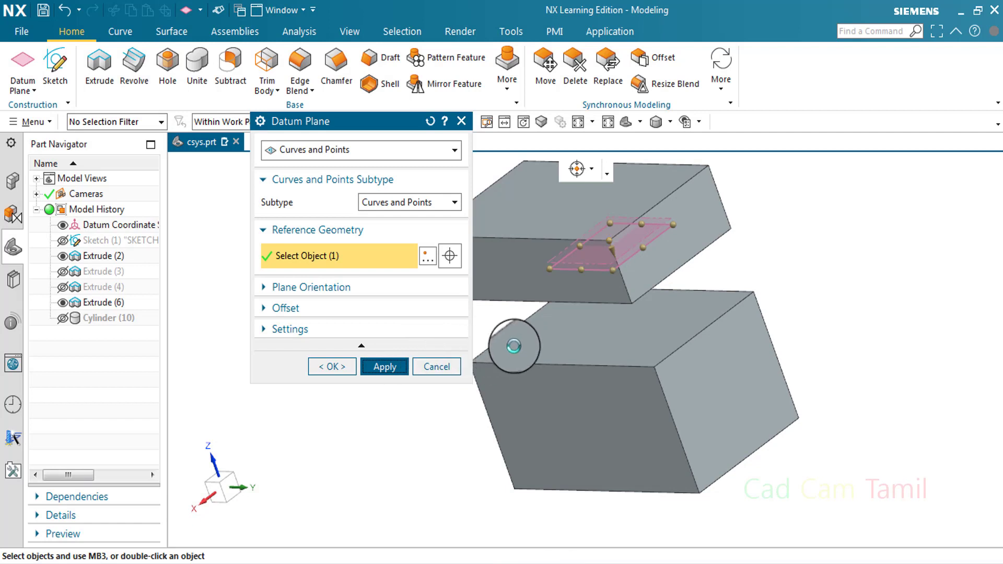
Try the One Point subtype with the lower block's front top corner as the reference point.
click(418, 207)
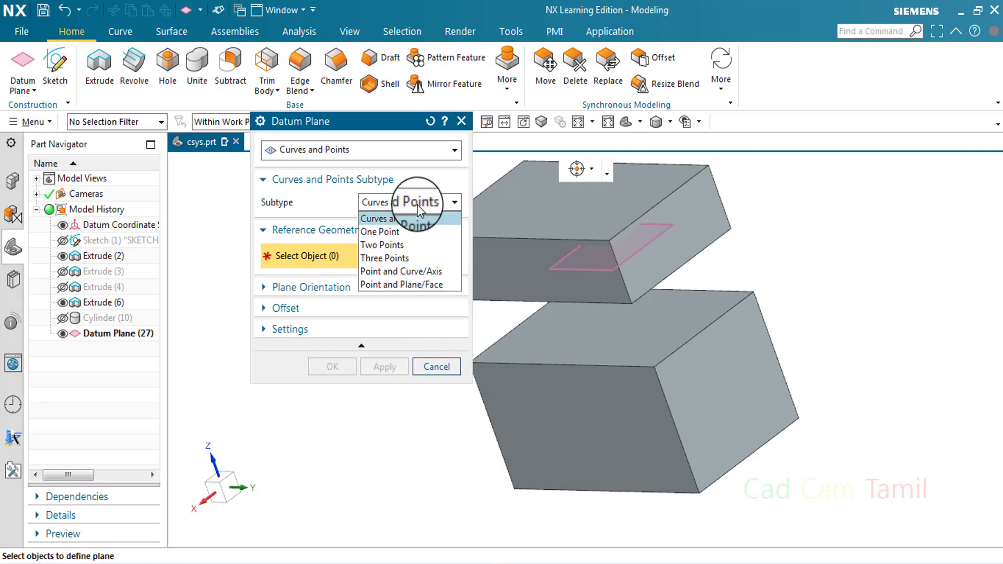
click(375, 233)
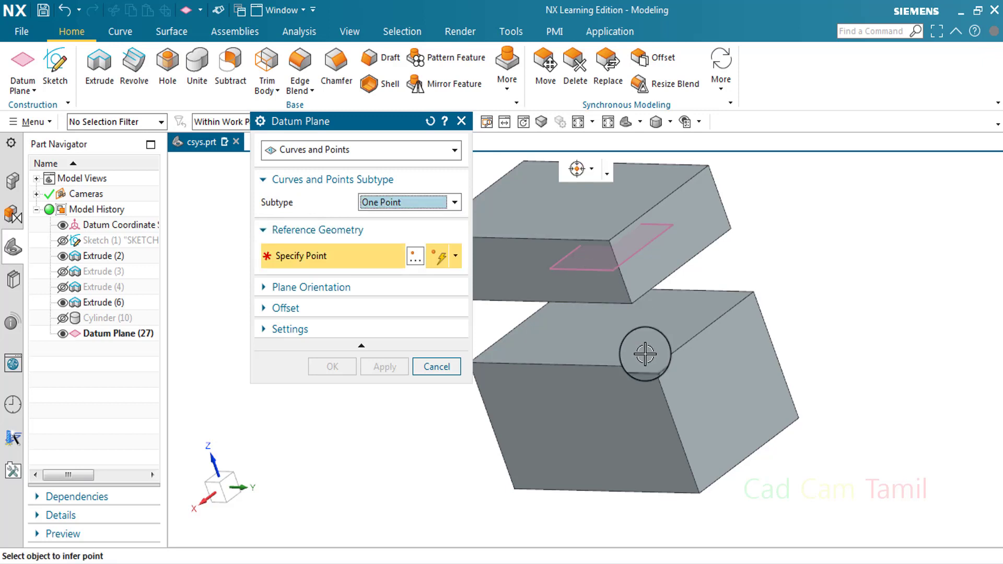
click(654, 367)
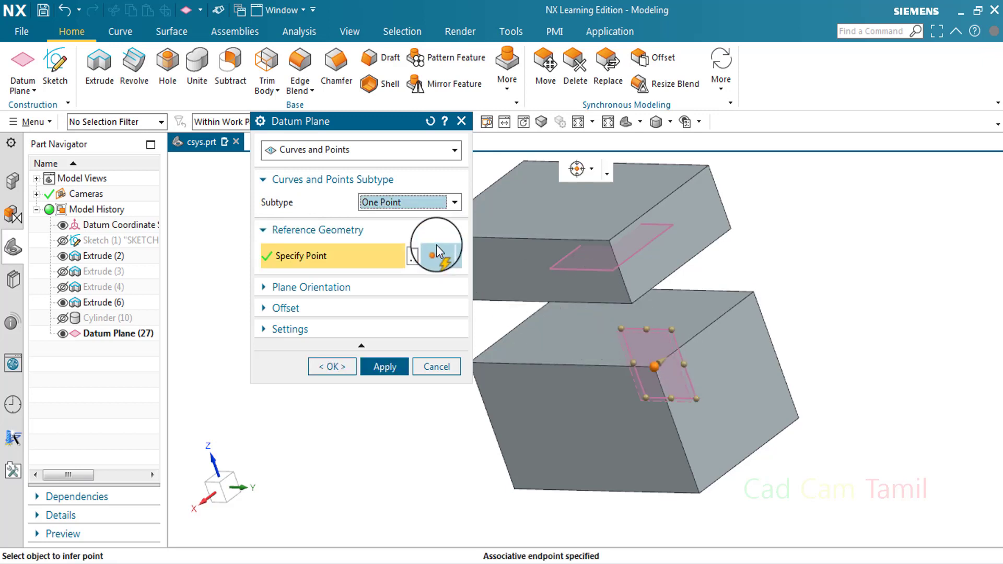
click(411, 204)
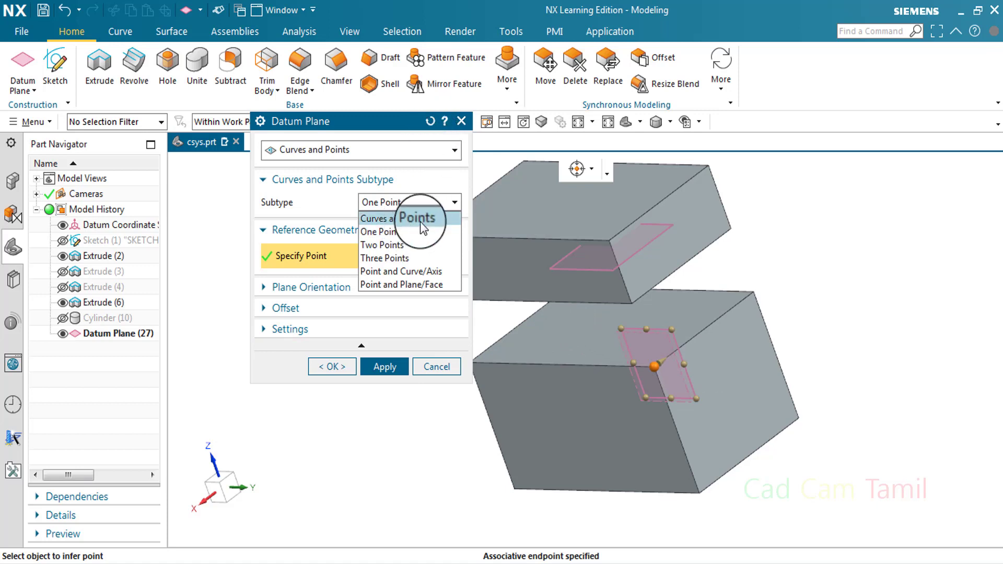
Show Sketch (1) and create a datum plane with the Curves and Points subtype at the end of the sketch arc near the cylinder.
click(419, 220)
scroll(605, 301, down, 2)
scroll(712, 332, down, 4)
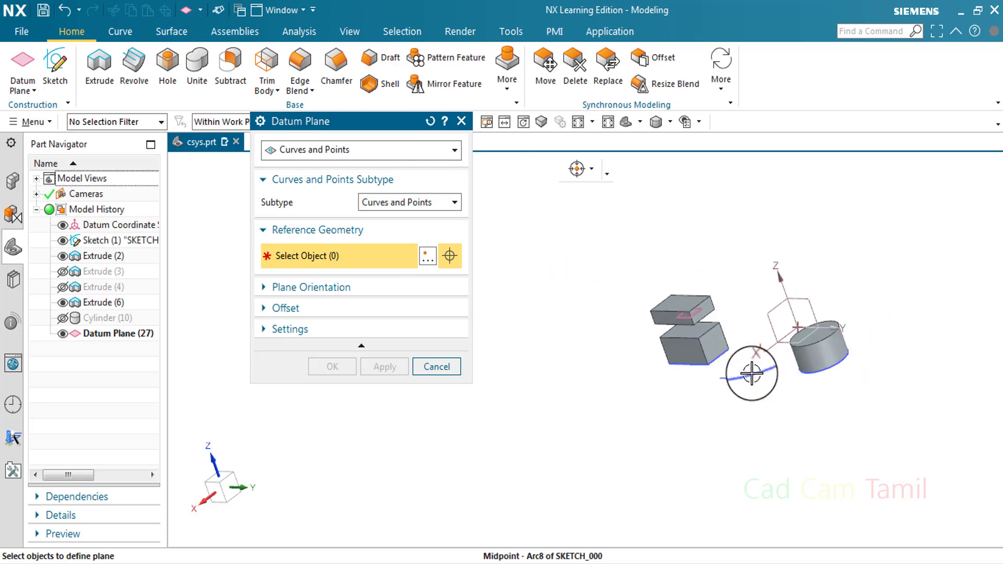
scroll(752, 361, up, 3)
click(782, 373)
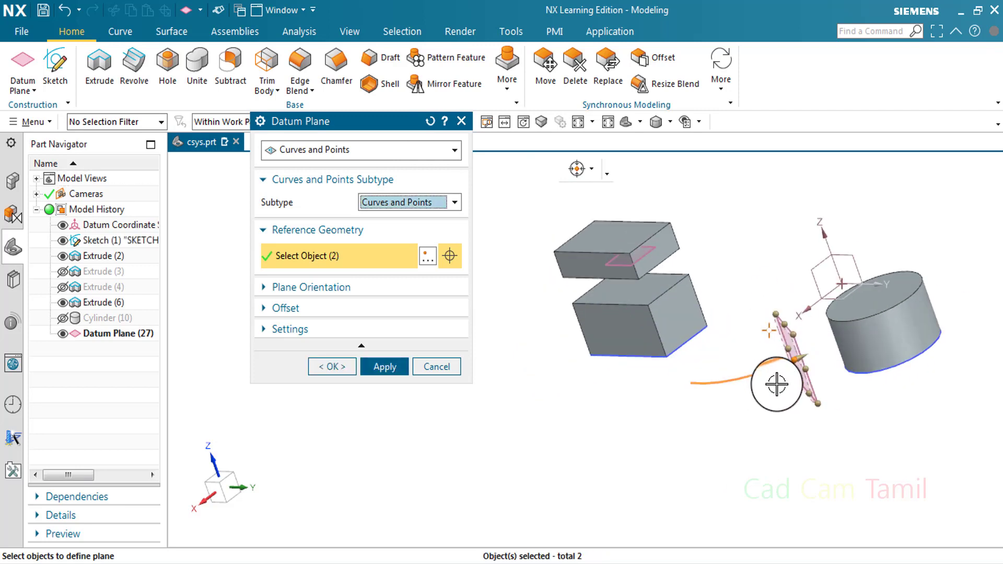
click(772, 384)
click(402, 365)
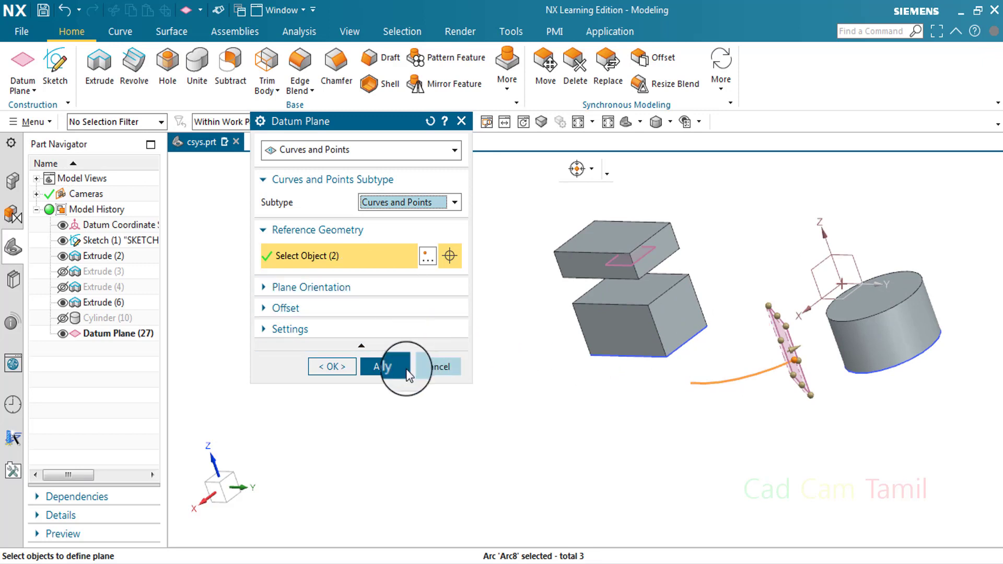
Create a Two Points datum plane through the two rear top corners of the upper block.
click(417, 207)
click(399, 233)
click(399, 206)
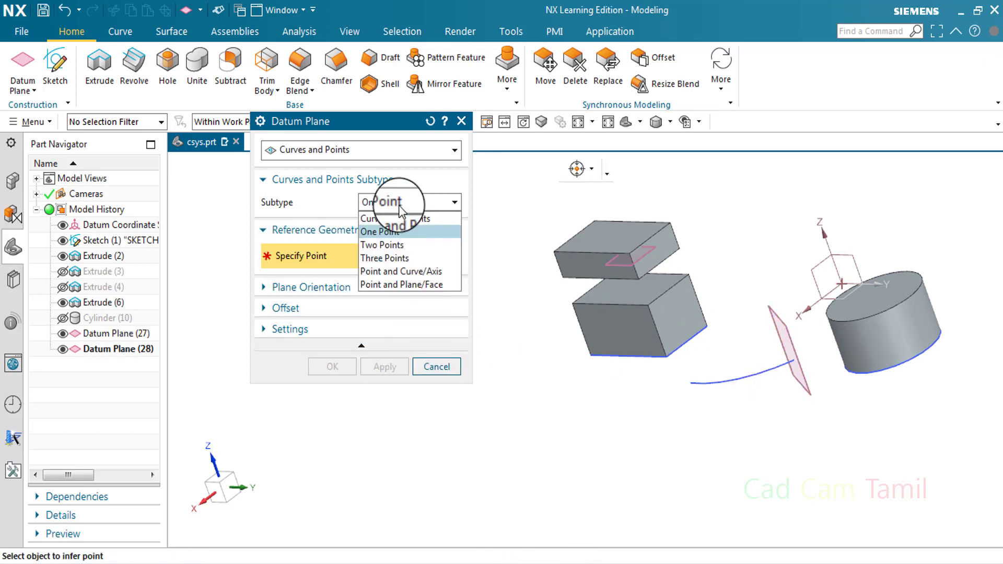
click(393, 245)
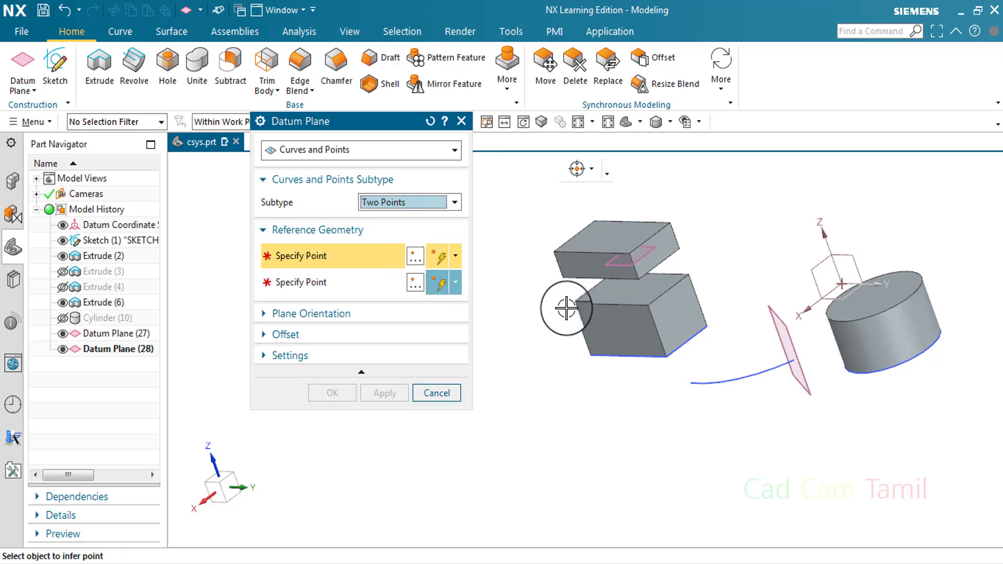
scroll(575, 240, down, 4)
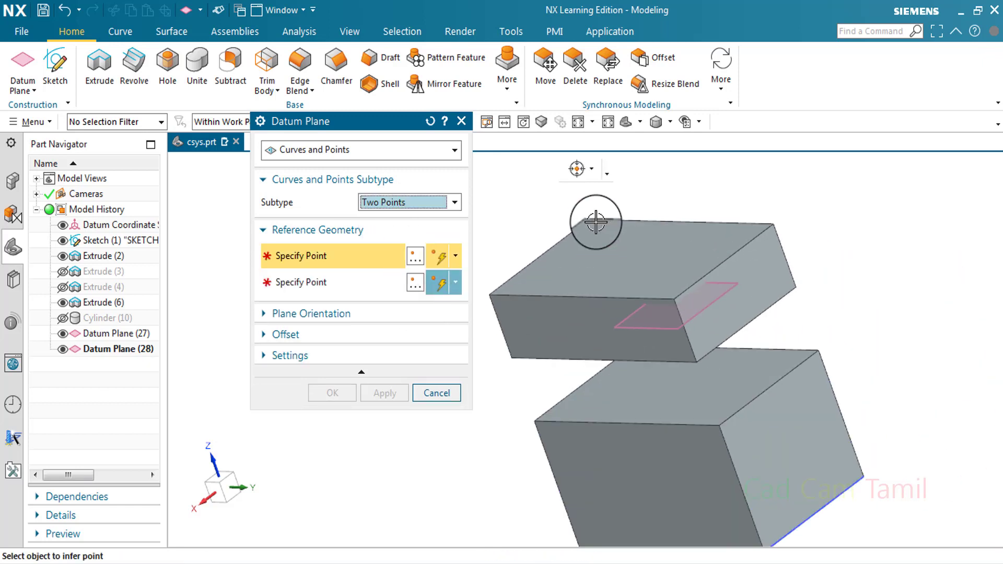
click(587, 218)
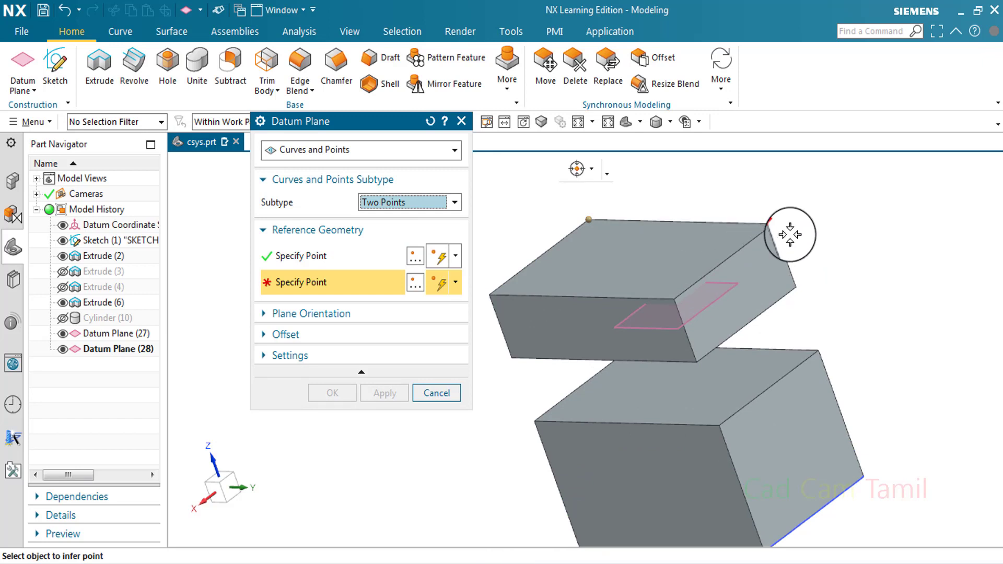
click(774, 223)
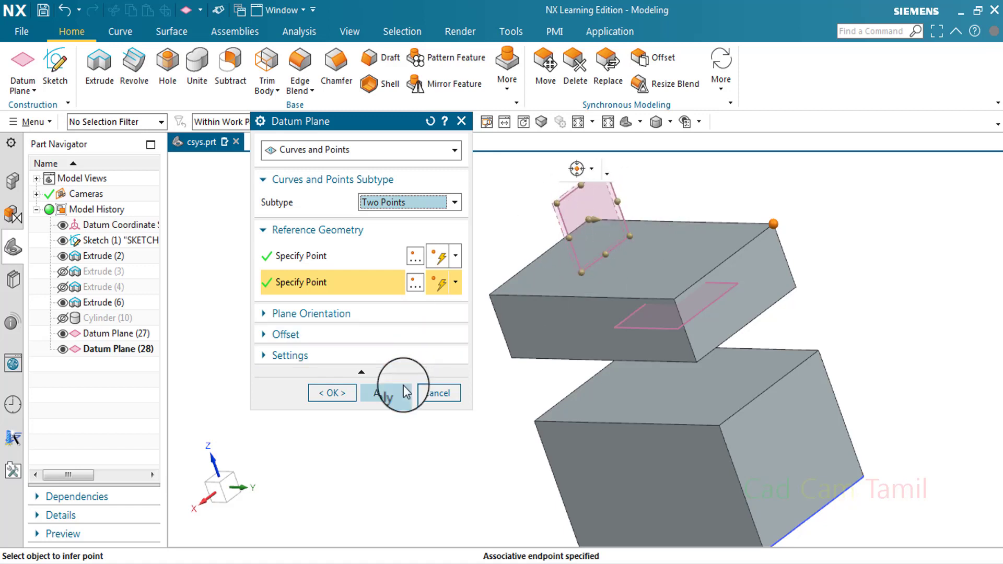
click(399, 393)
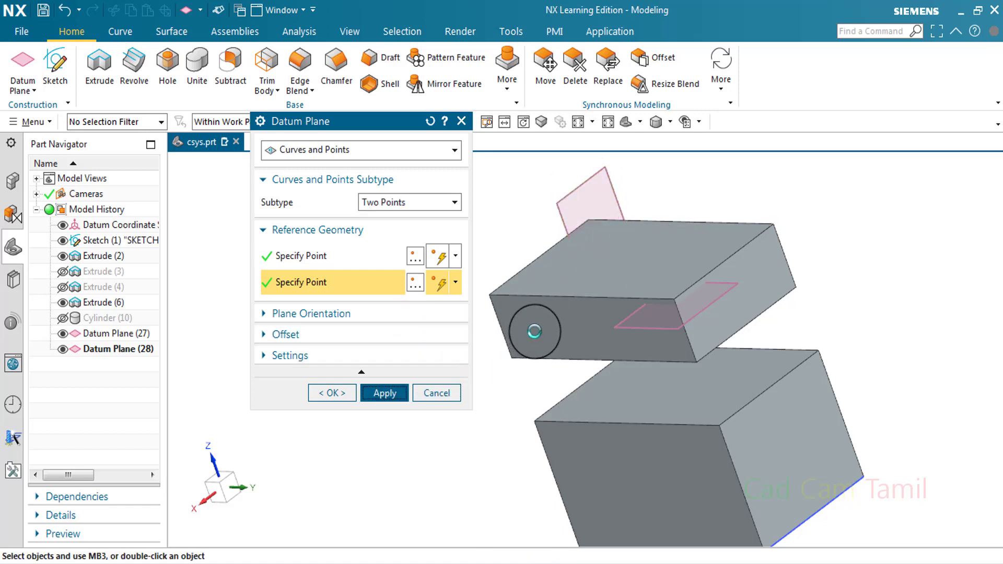
Set the second point of a new Two Points datum plane at a corner of the lower block's bottom face.
scroll(565, 334, up, 4)
scroll(588, 349, down, 6)
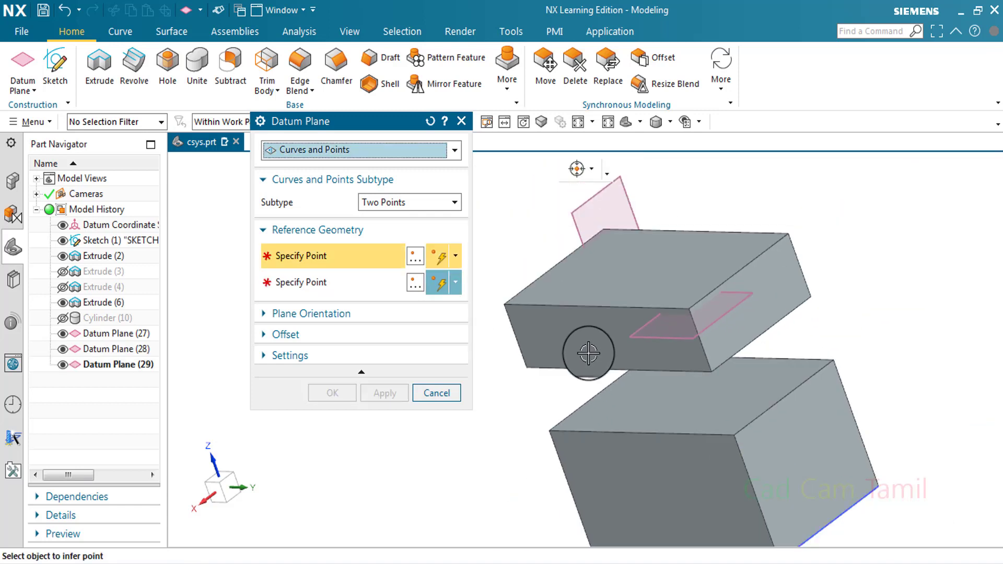
scroll(675, 442, down, 3)
click(606, 403)
middle_drag(606, 403, 705, 391)
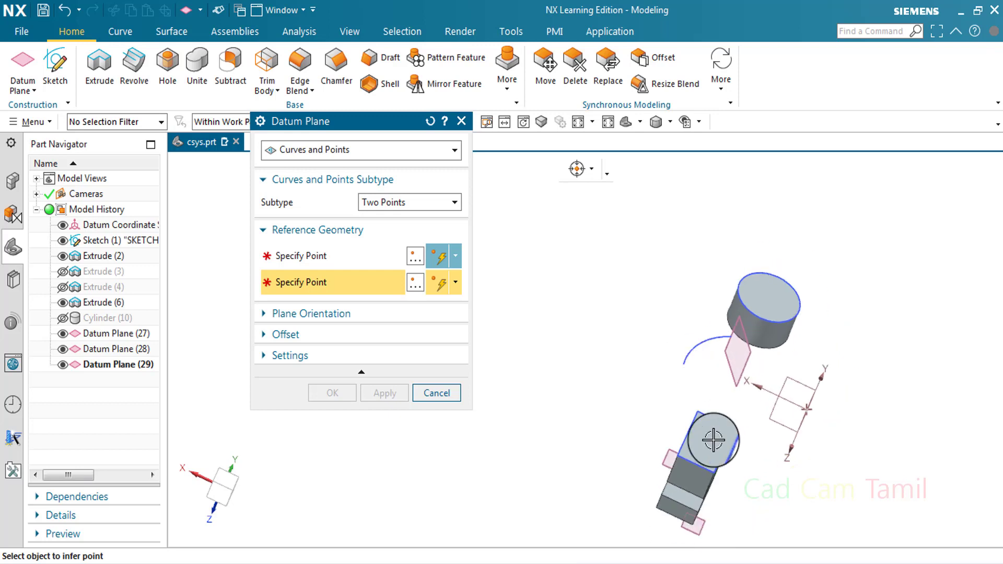
scroll(706, 428, up, 2)
scroll(700, 413, up, 2)
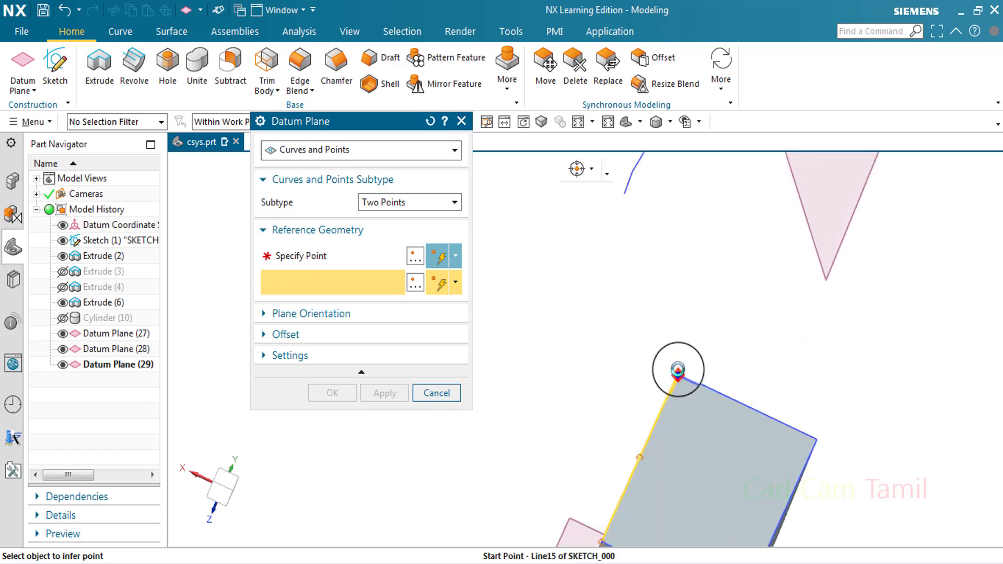
click(676, 372)
Try a Two Points datum plane through two corners on a short top edge of the upper block, offset by 17.
scroll(672, 355, down, 2)
scroll(670, 335, down, 3)
click(365, 282)
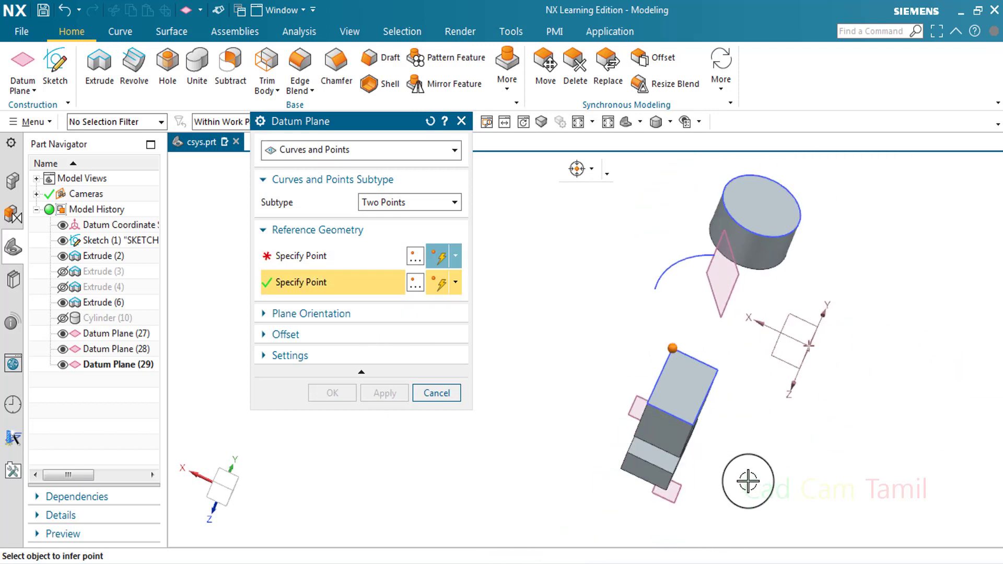
scroll(690, 427, up, 3)
click(692, 417)
scroll(745, 456, down, 1)
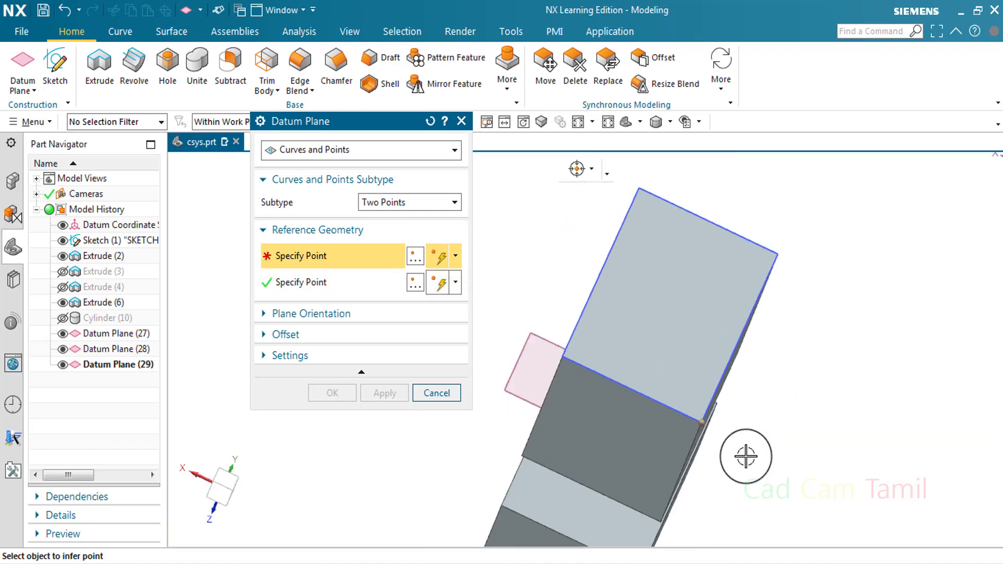
scroll(746, 456, down, 2)
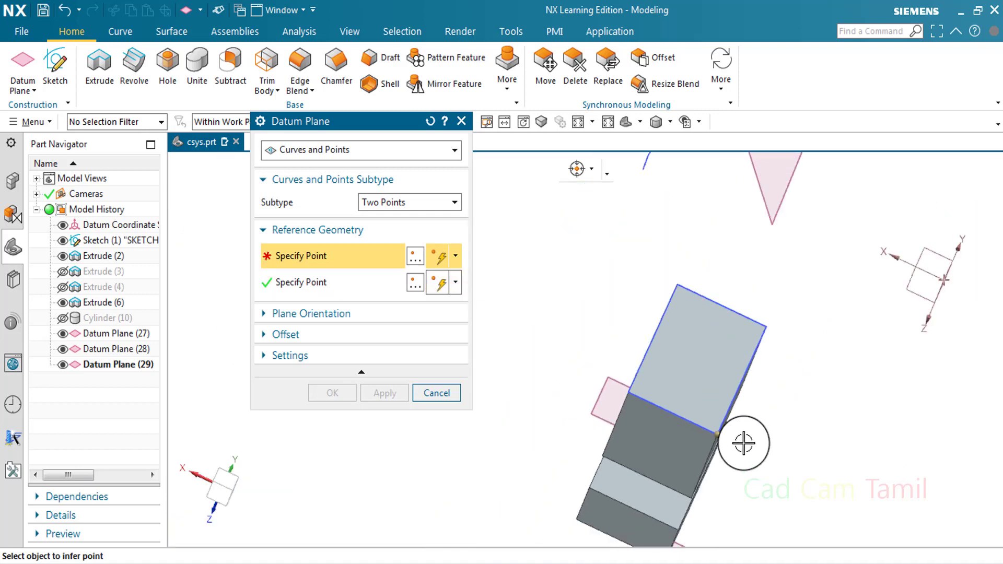
click(678, 285)
mouse_move(621, 362)
middle_down()
mouse_move(637, 385)
mouse_move(622, 366)
middle_up()
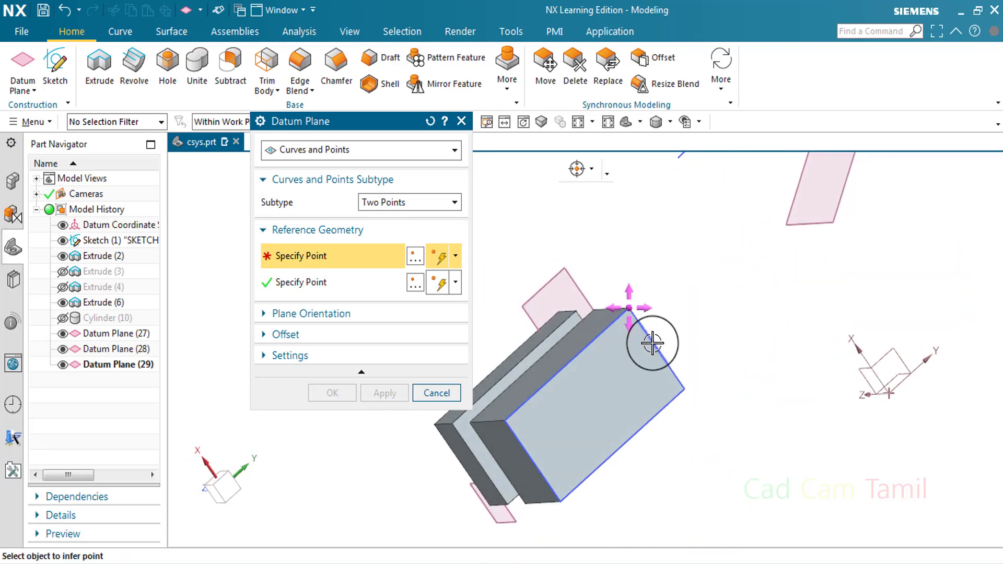
click(680, 385)
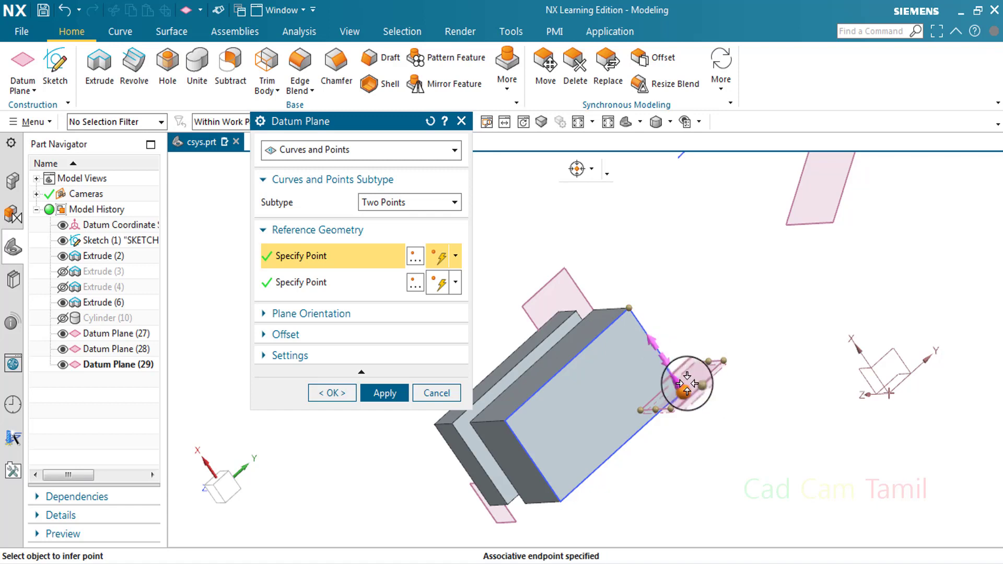
mouse_move(666, 361)
mouse_down()
mouse_move(650, 343)
mouse_move(665, 356)
mouse_up()
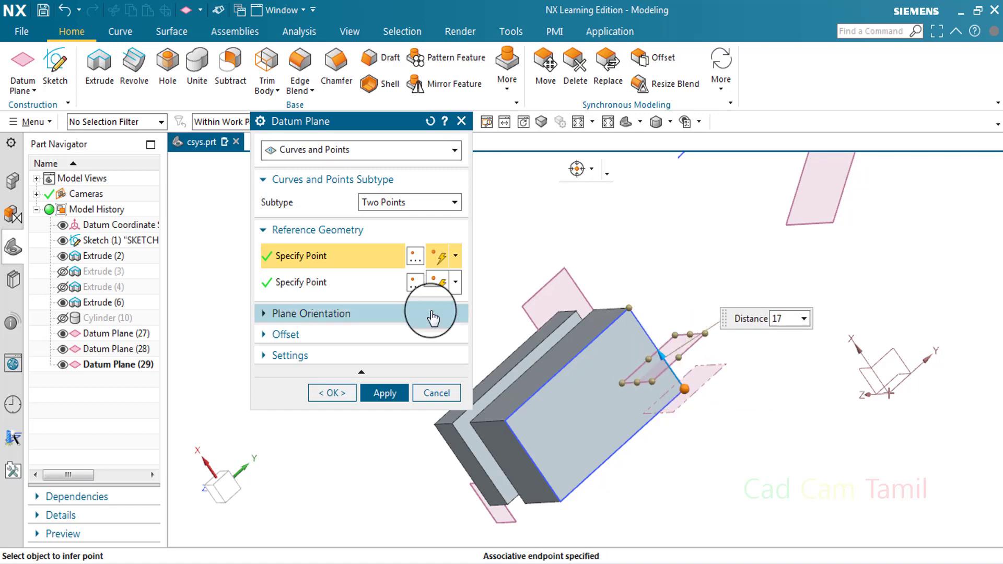
Try the Three Points subtype with three corners of the upper block's top face.
click(418, 203)
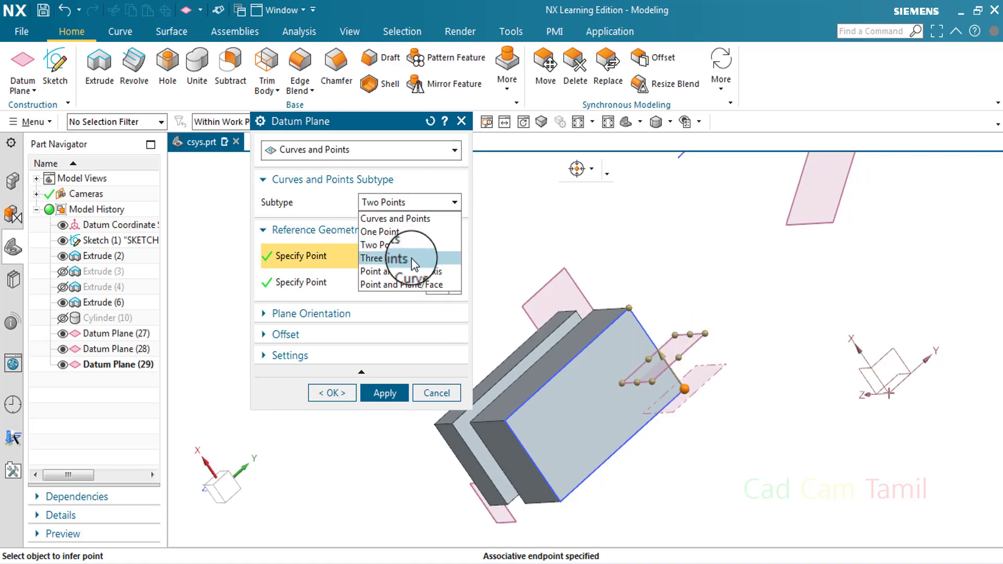
click(778, 374)
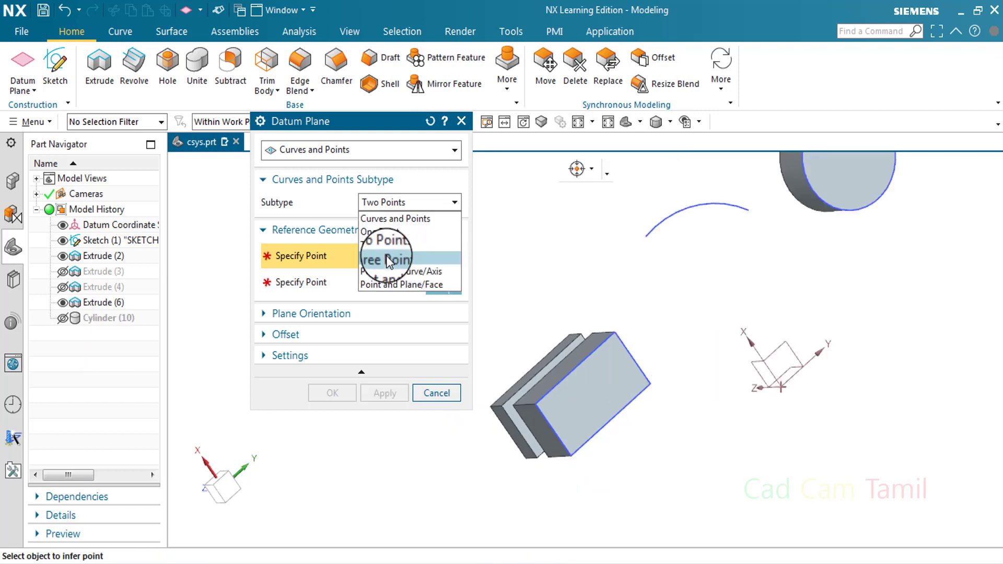
click(402, 257)
middle_drag(665, 436, 690, 405)
click(536, 273)
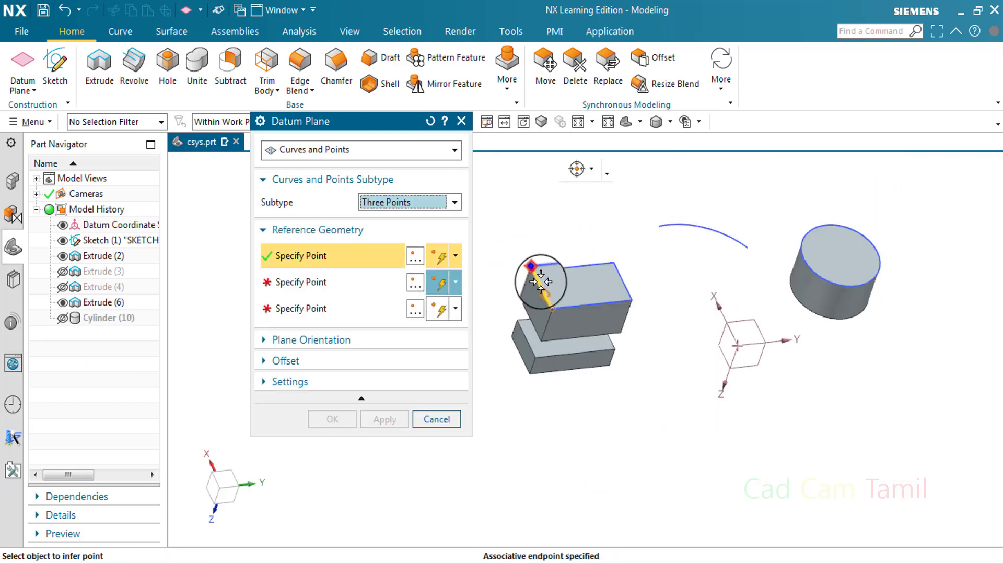
click(632, 300)
click(611, 262)
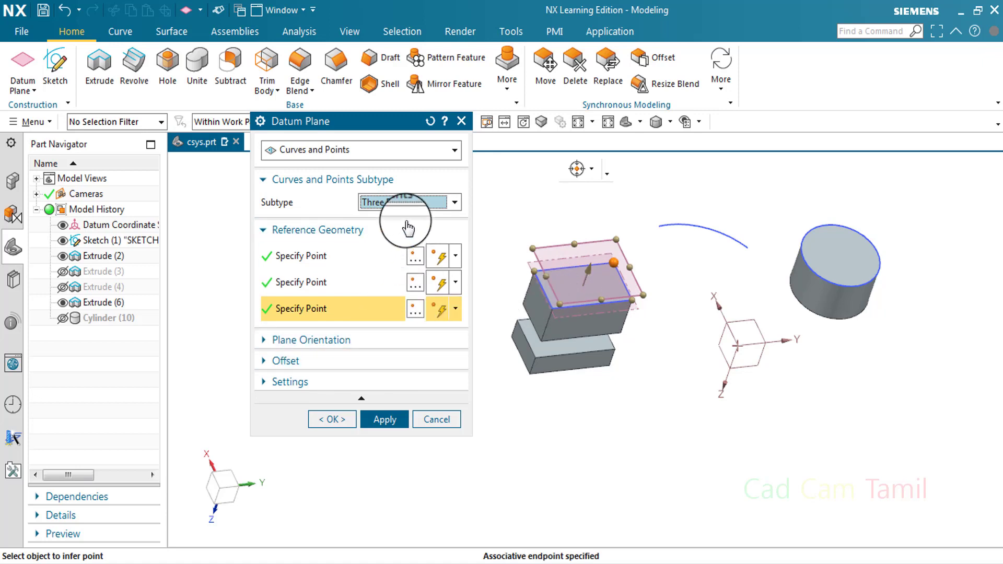
Create a Three Points datum plane through two diagonally opposite top corners and the front bottom corner of the upper block.
click(418, 204)
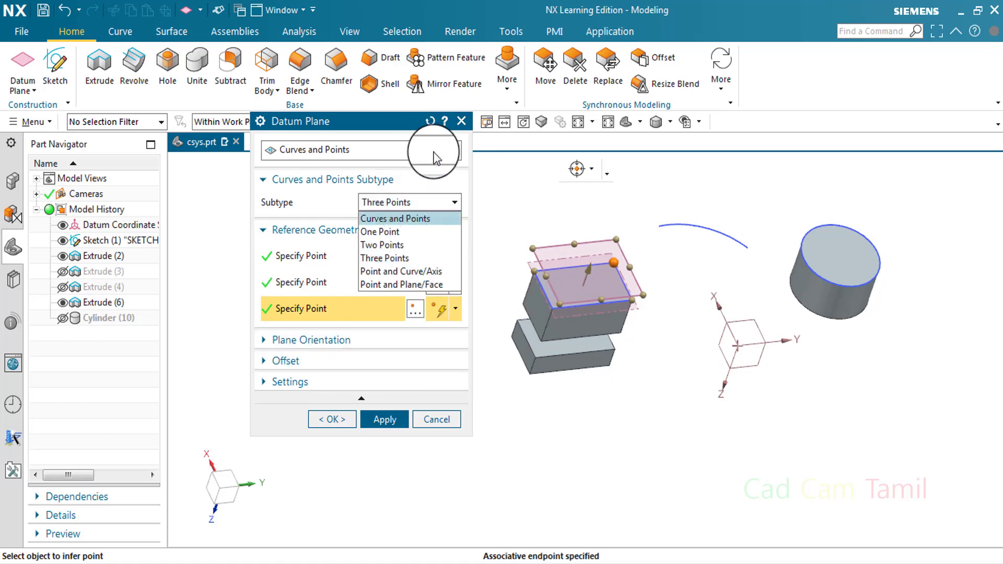
click(384, 257)
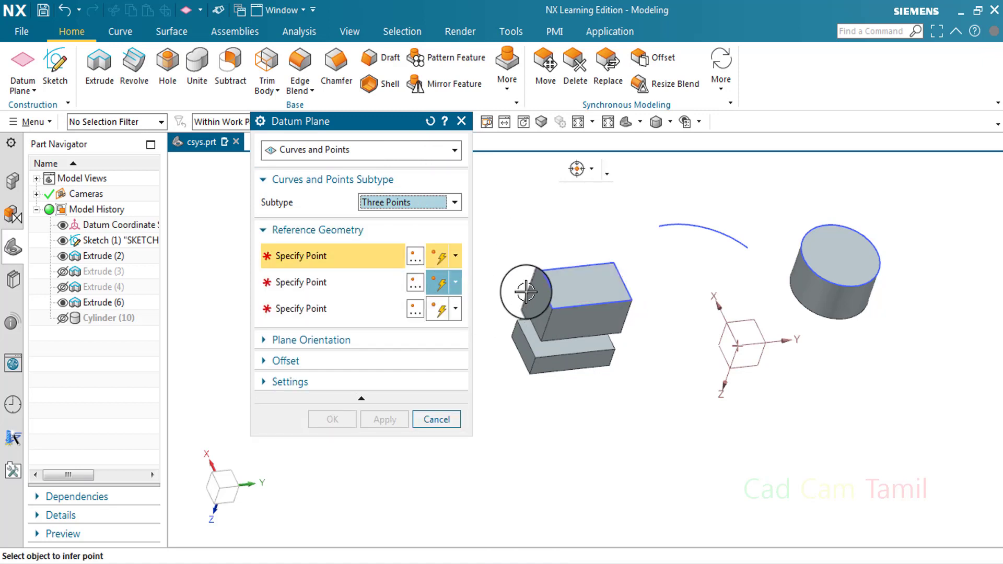
click(532, 272)
click(632, 300)
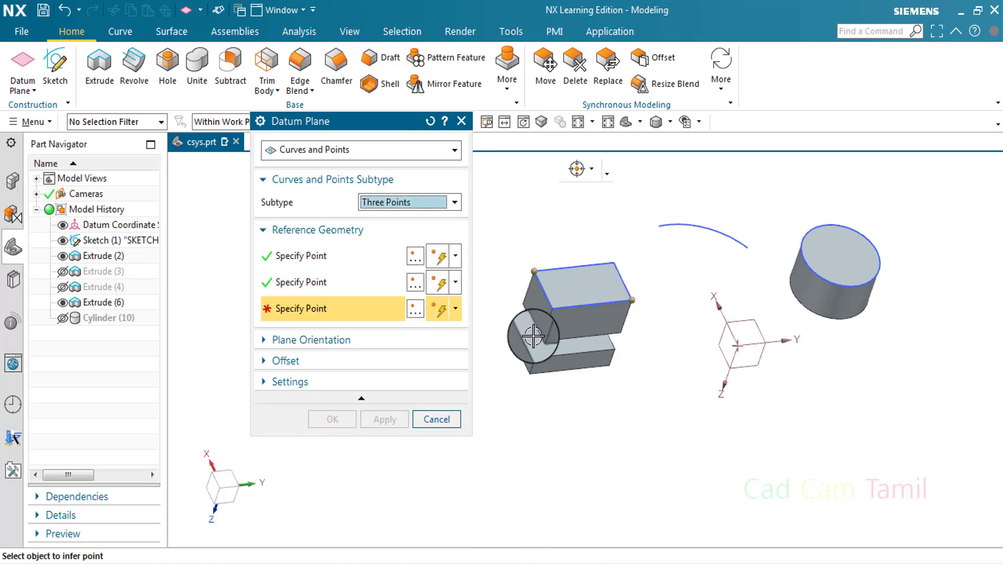
scroll(539, 341, up, 5)
click(549, 350)
scroll(584, 347, down, 5)
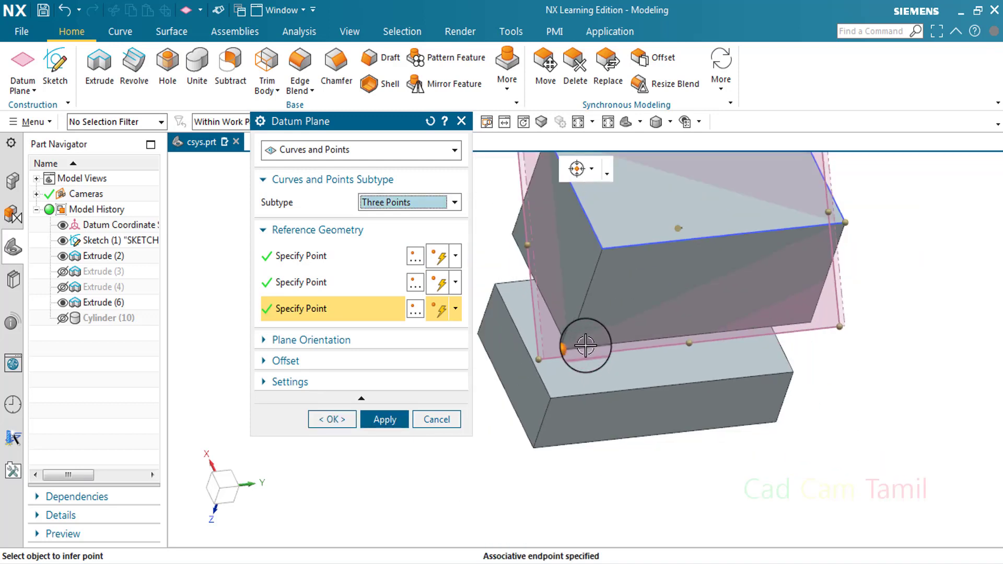
click(391, 420)
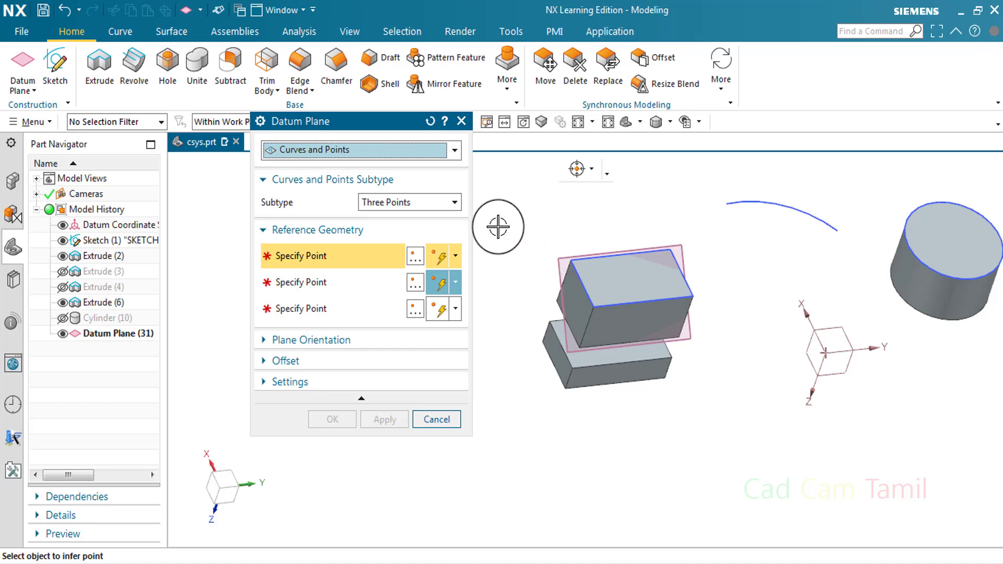
Try the Point and Curve/Axis subtype with the sketch arc's end farthest from the cylinder as the reference point.
click(387, 205)
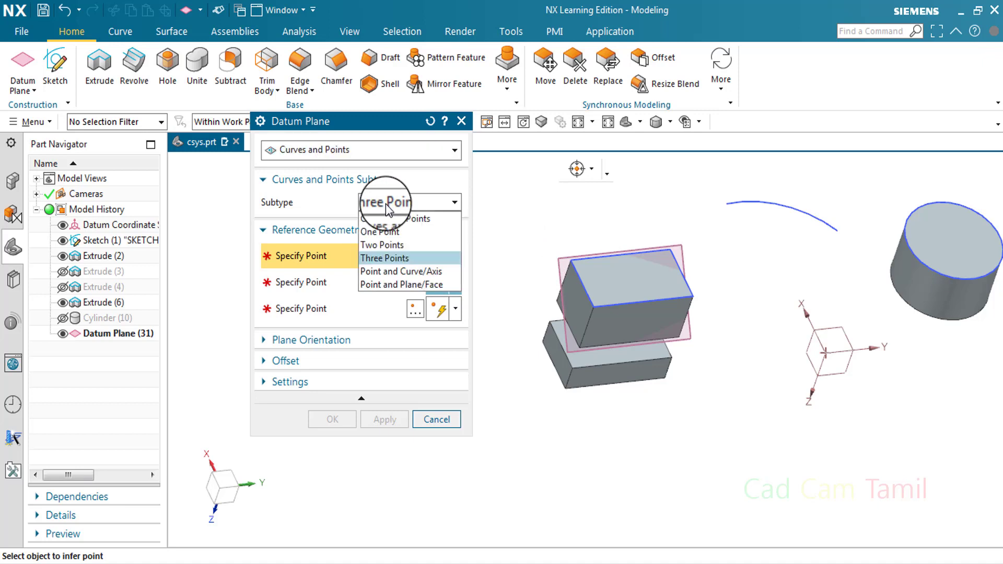
click(411, 277)
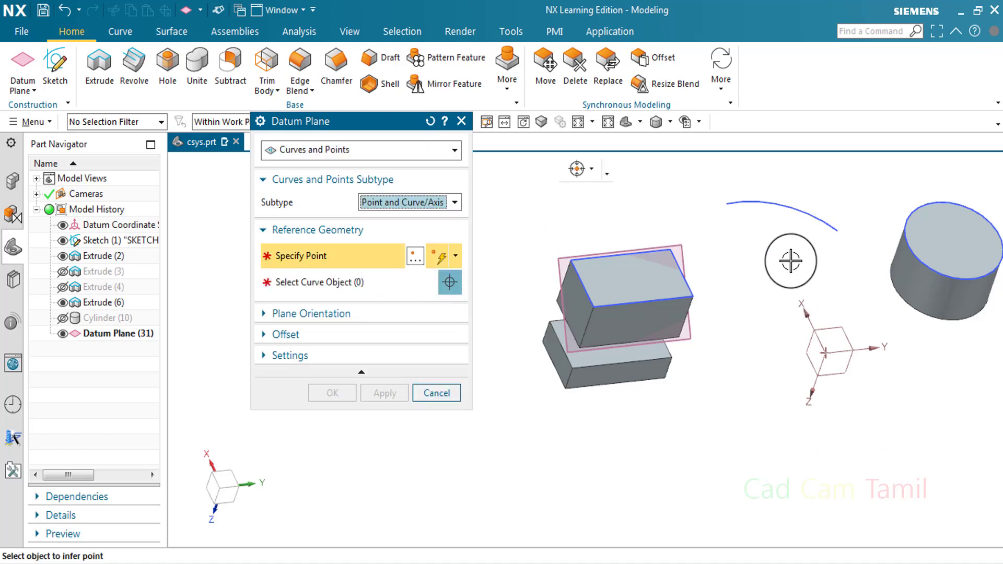
click(726, 203)
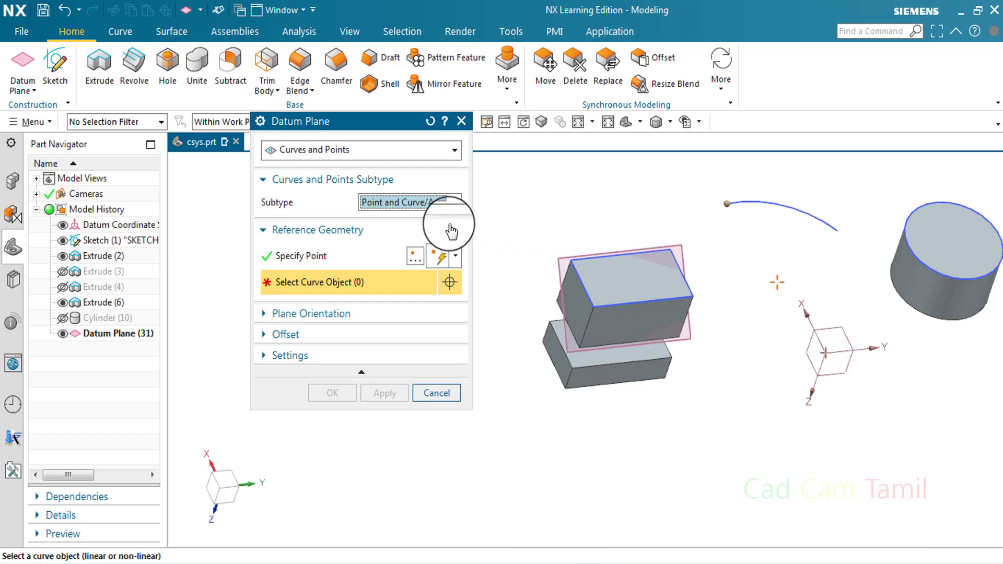
click(423, 205)
click(784, 204)
click(752, 205)
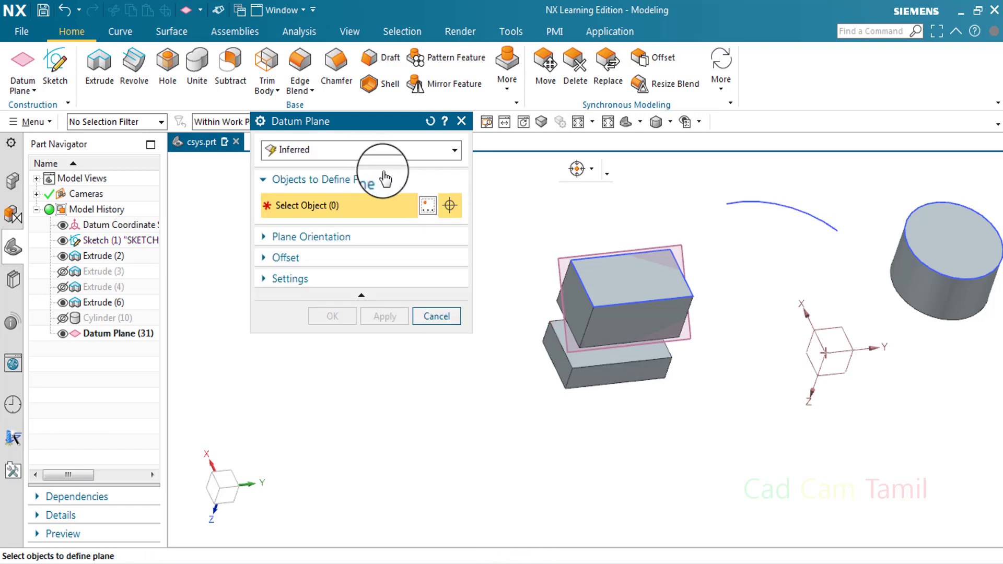
Create a Point and Curve/Axis datum plane at the lower block's front top corner, using its long front top edge as the curve.
click(384, 157)
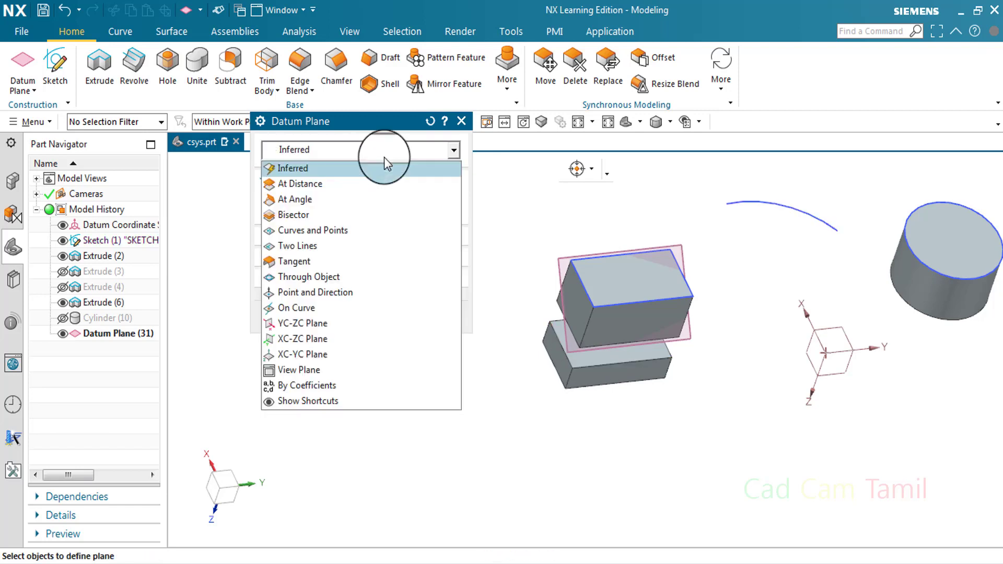
click(326, 234)
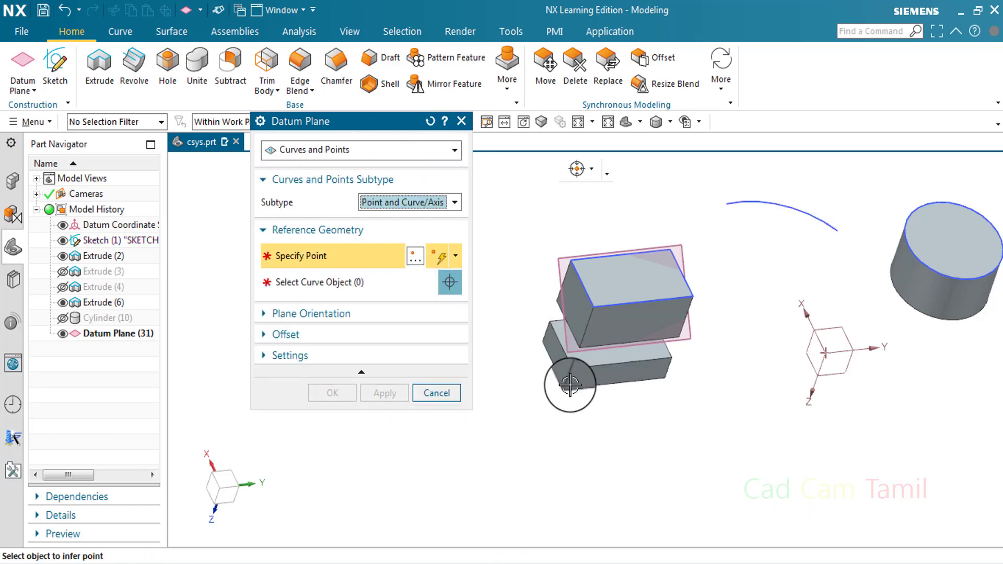
click(572, 369)
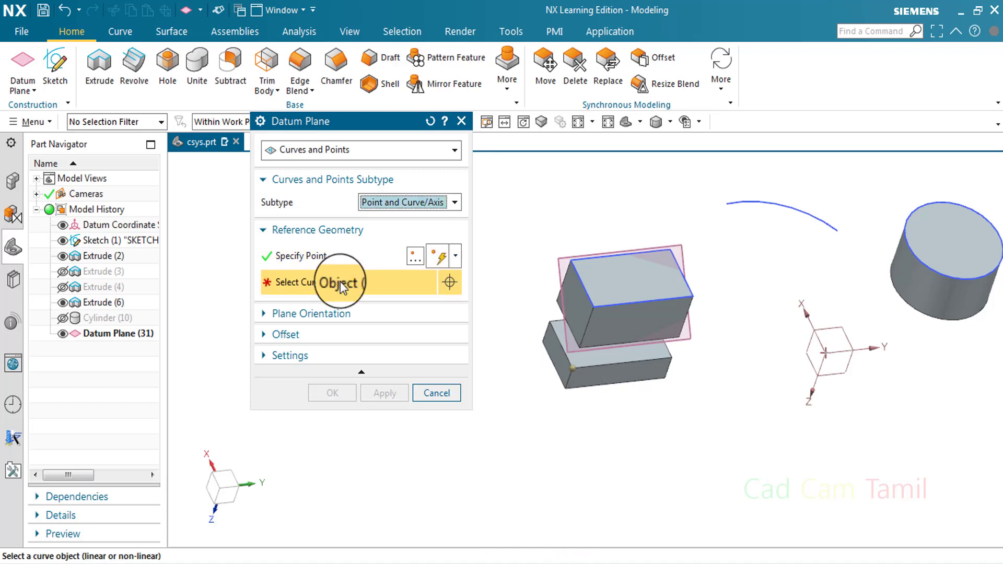
click(609, 364)
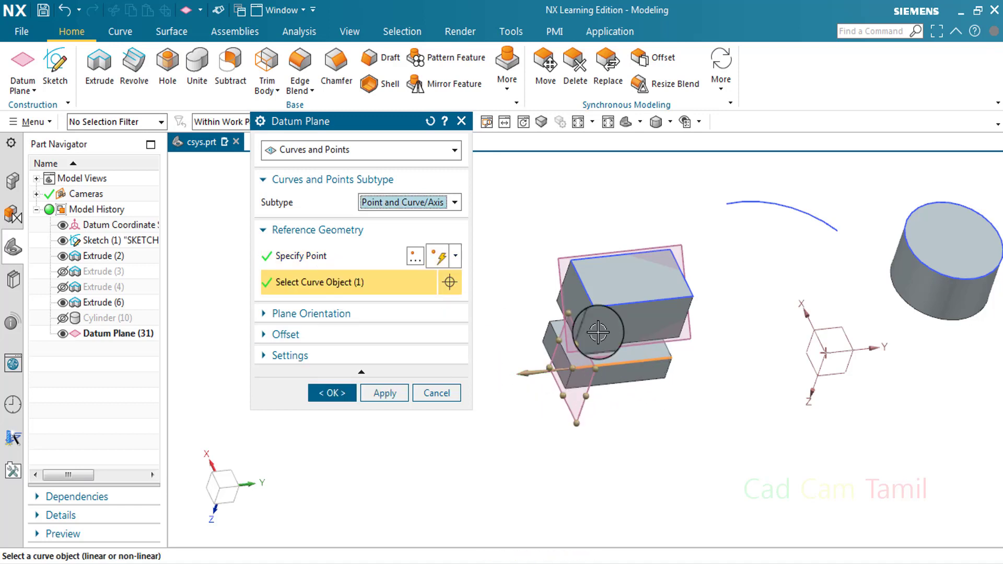
click(384, 393)
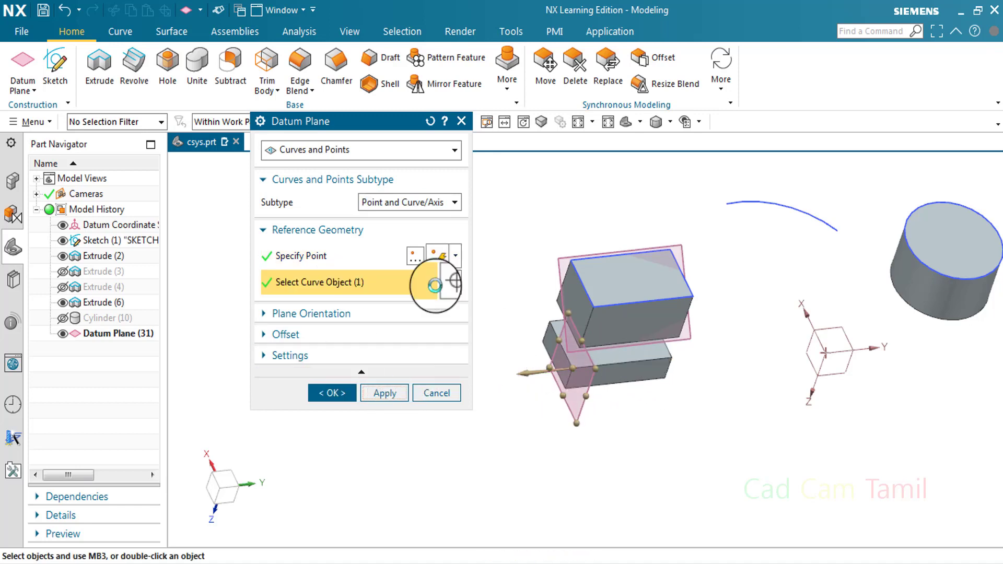
Create a Point and Plane/Face datum plane at the datum coordinate system's origin, using its Y-Z plane as the planar object.
click(431, 202)
click(412, 285)
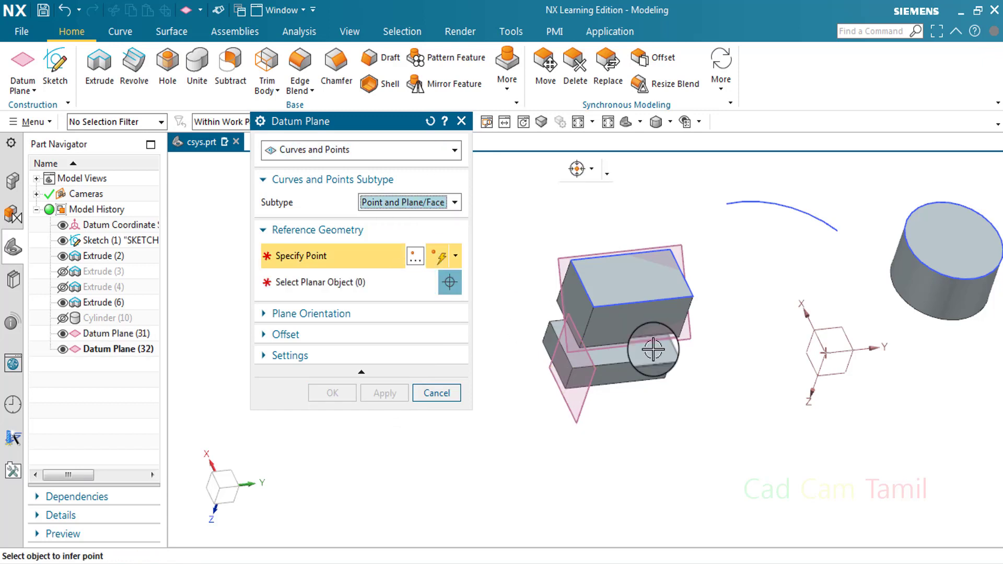
click(827, 362)
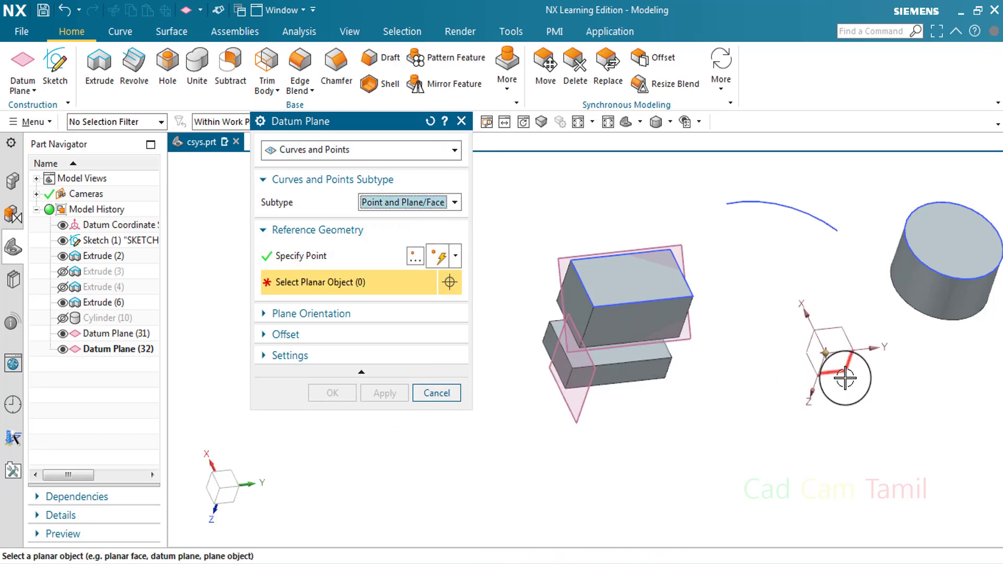
click(845, 377)
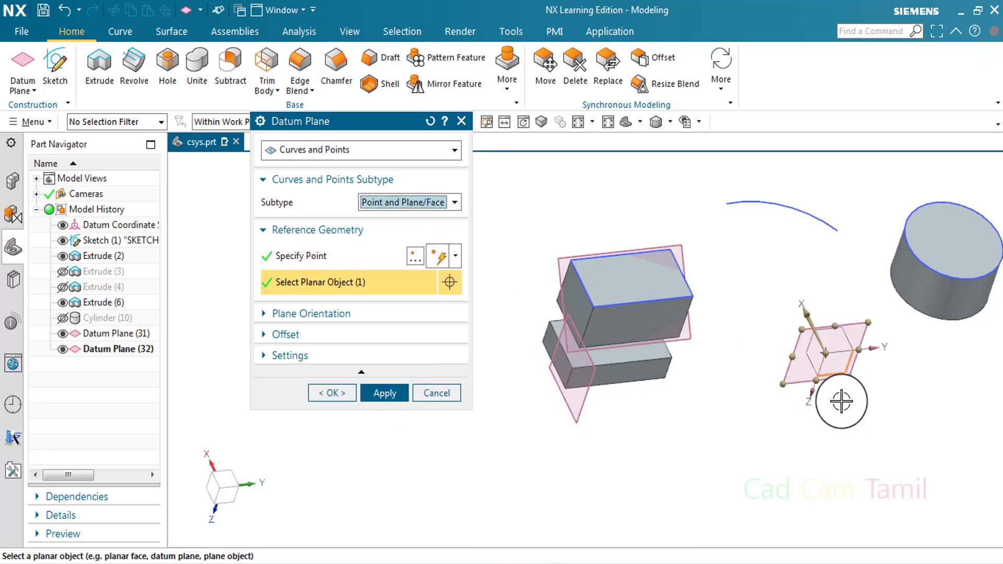
click(385, 393)
click(412, 203)
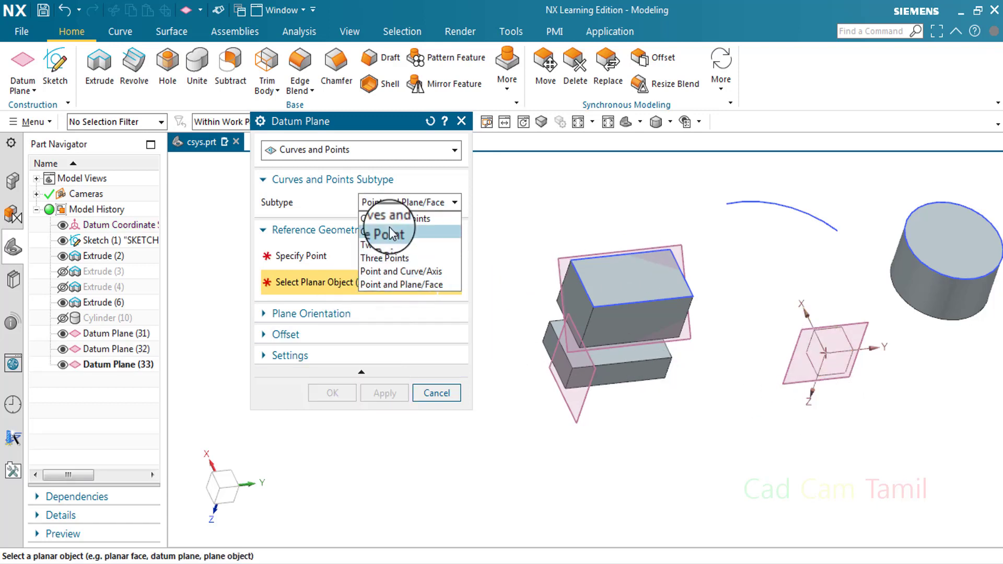
click(328, 198)
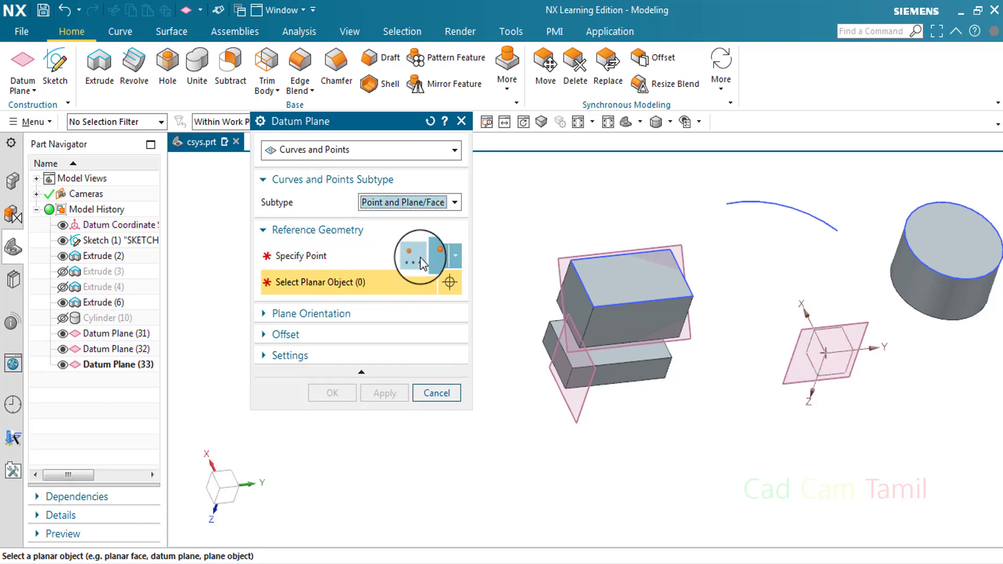
click(456, 256)
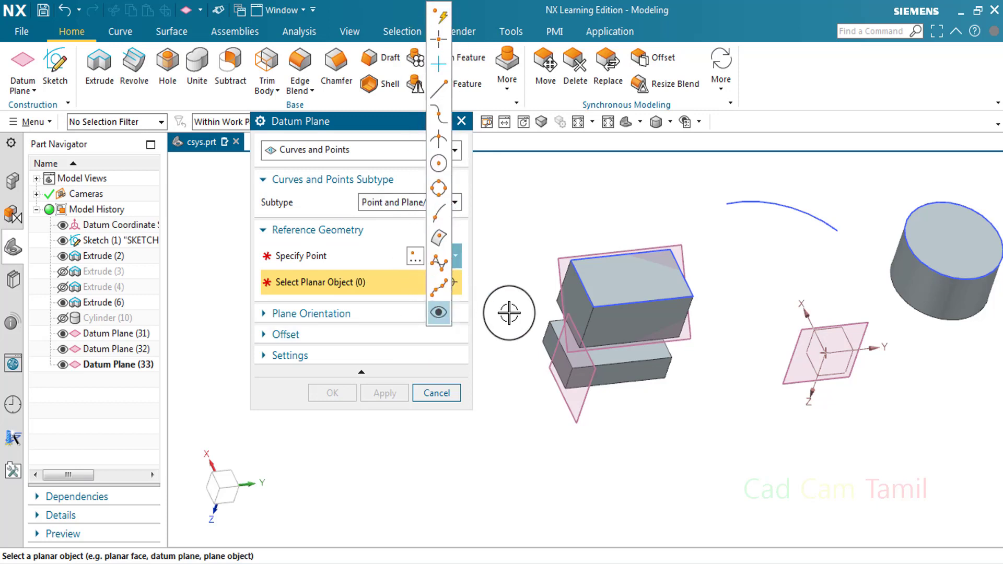
Preview a Two Lines datum plane using the upper block's short top side edge and the adjoining long front top edge.
click(408, 174)
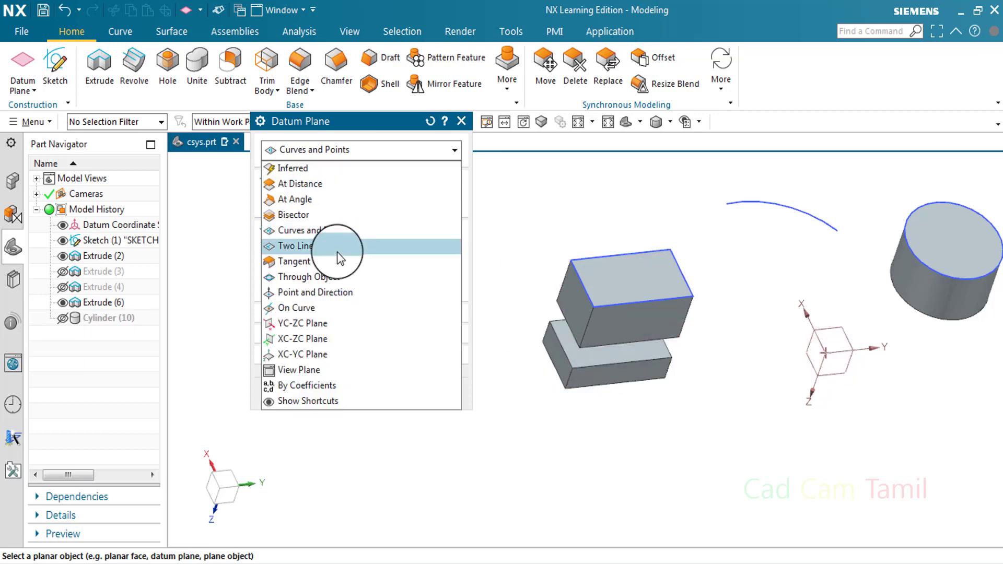
click(340, 258)
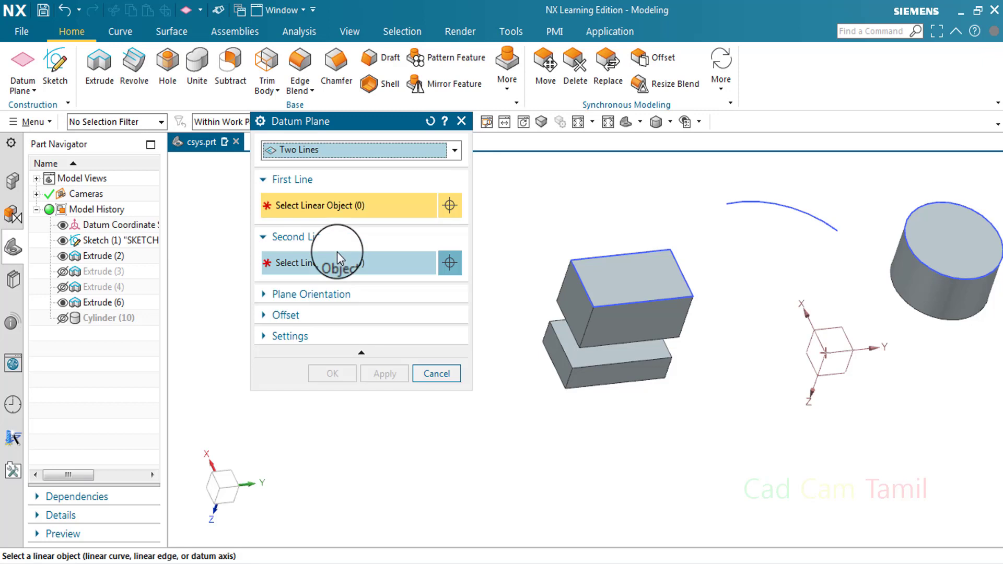
click(582, 289)
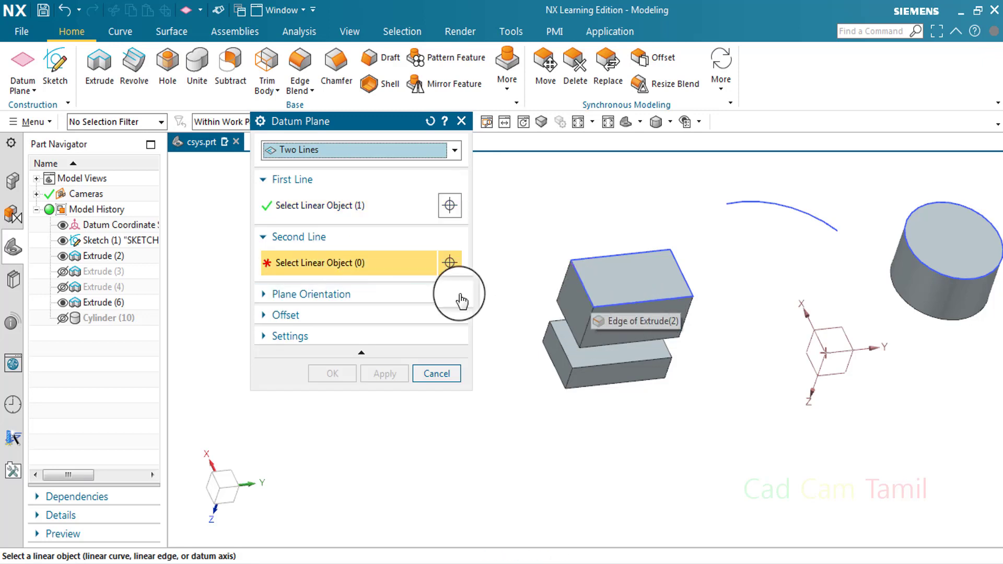
click(661, 303)
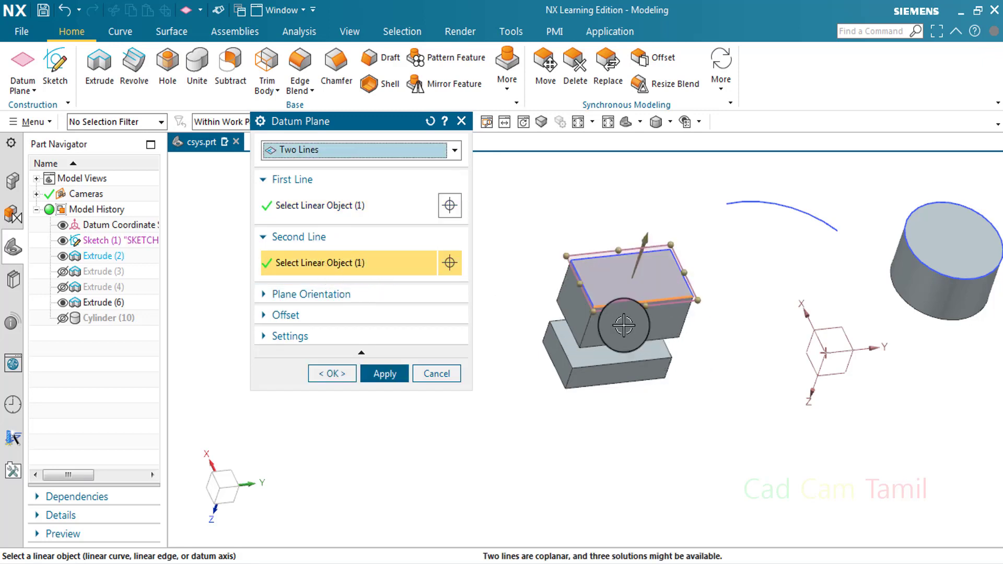
Cycle the Two Lines plane's alternate solutions to the one along the upper block's front face.
click(415, 295)
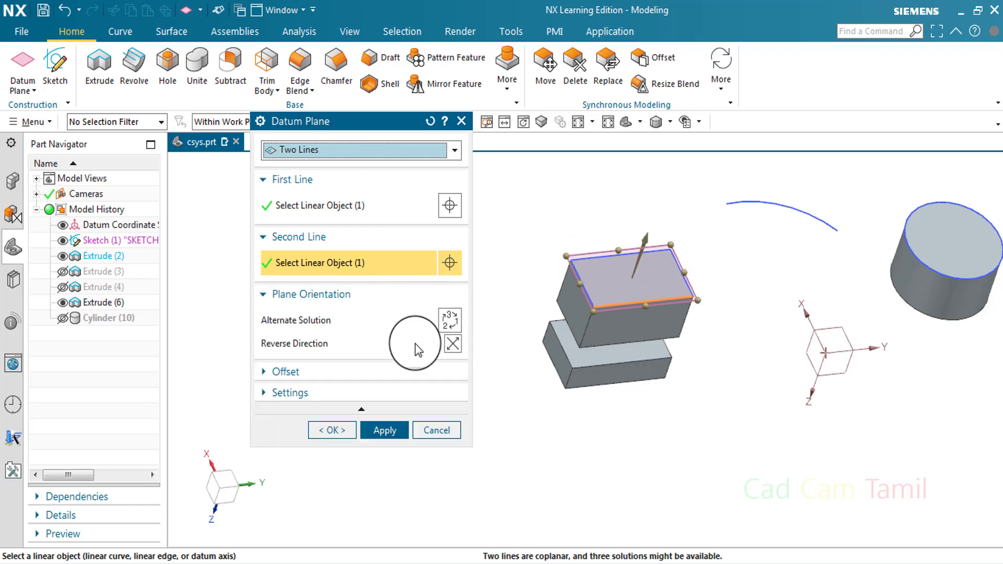
click(453, 320)
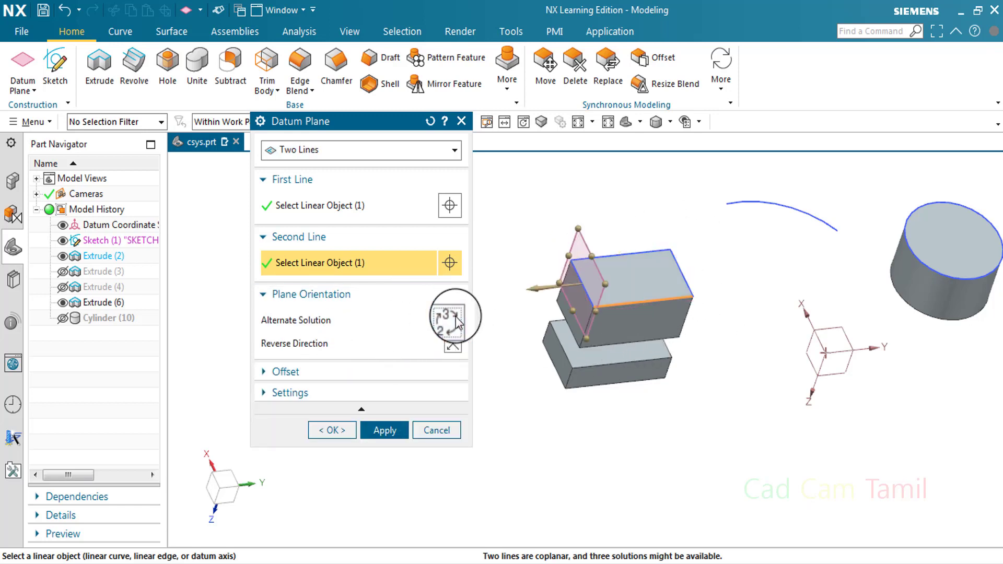
click(456, 320)
click(456, 320)
click(456, 321)
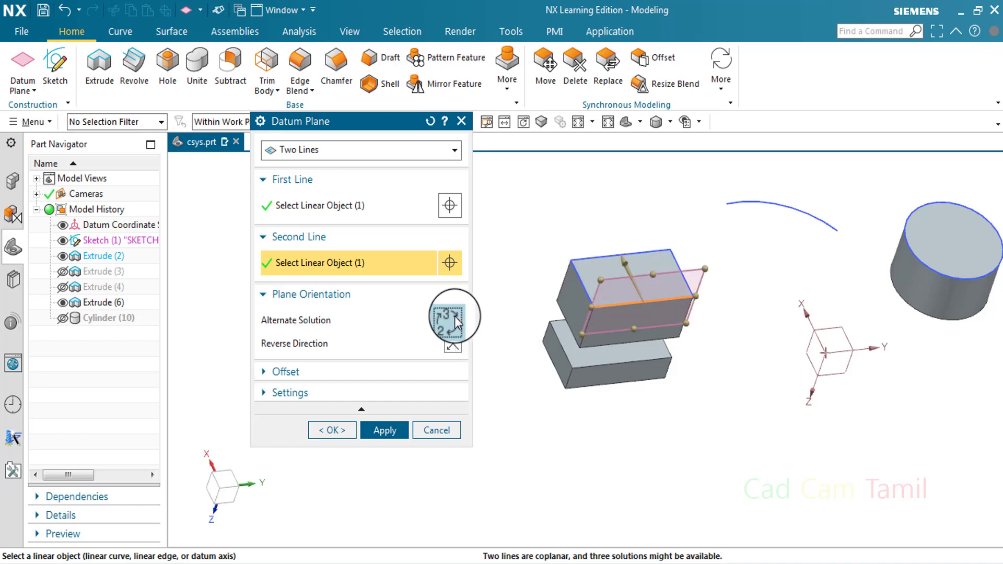
click(454, 317)
click(454, 319)
click(454, 321)
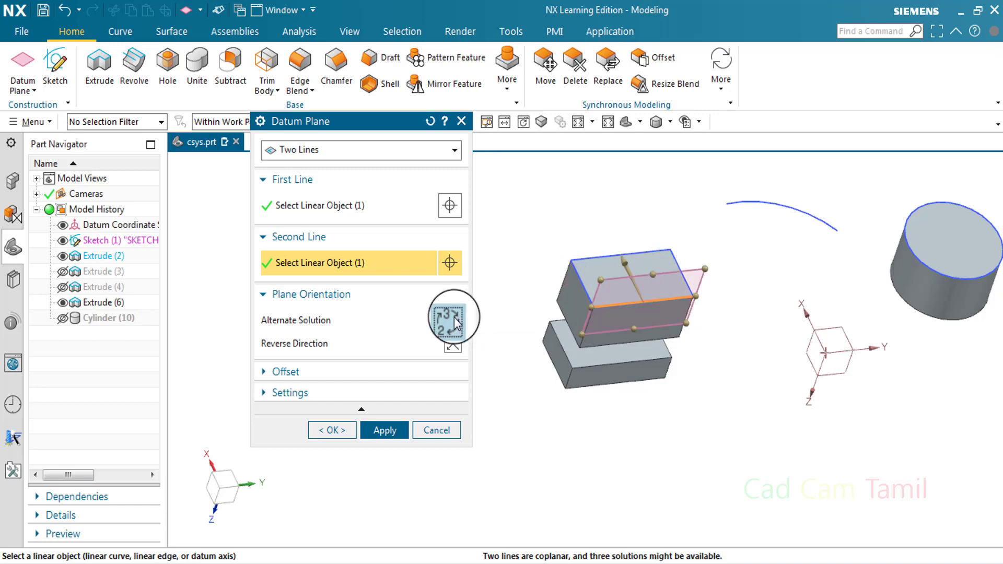
Try offsetting the Two Lines plane by 10 mm and by 45 mm, and leave the Datum Plane command.
click(282, 371)
click(266, 393)
text(10)
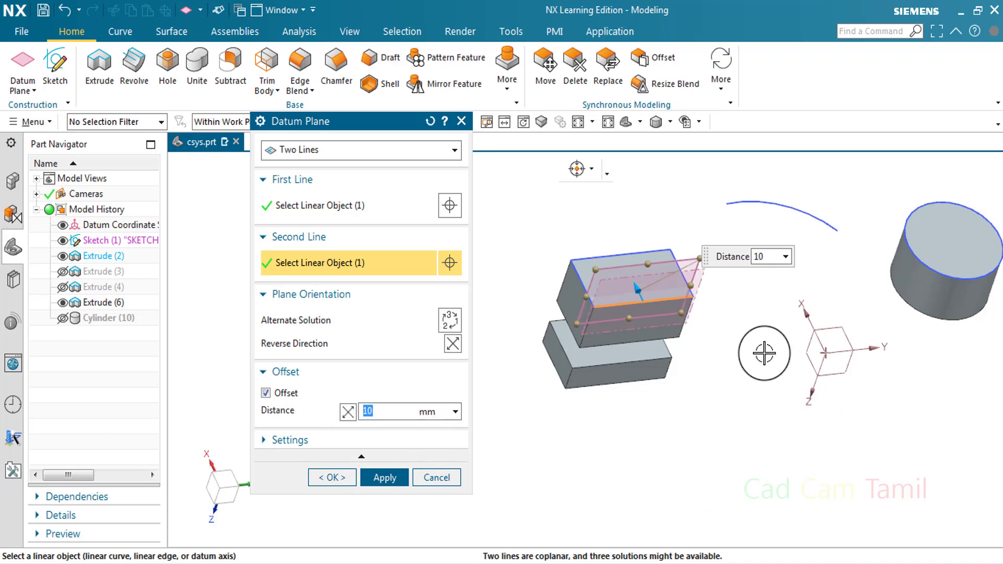
drag(627, 257, 616, 201)
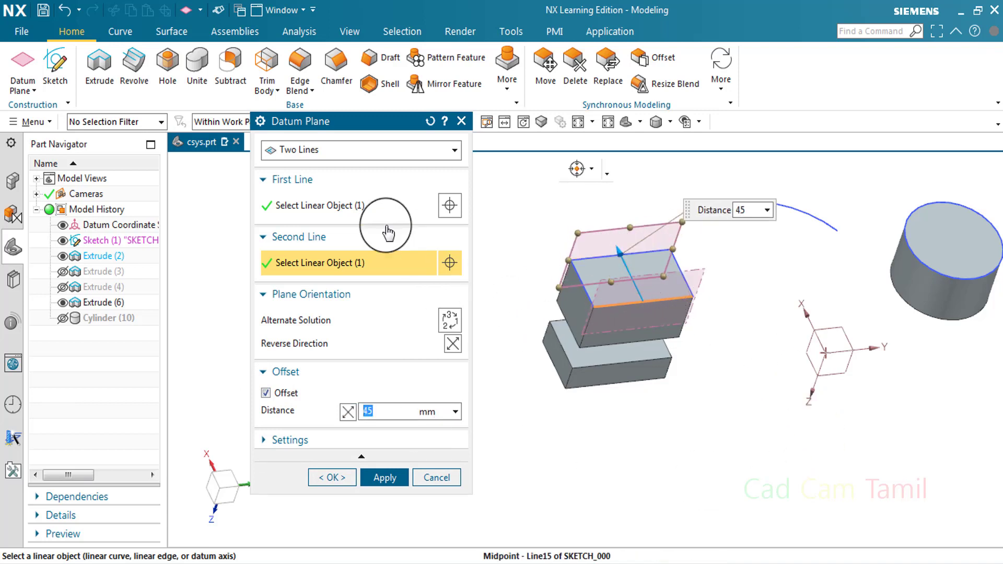
click(389, 478)
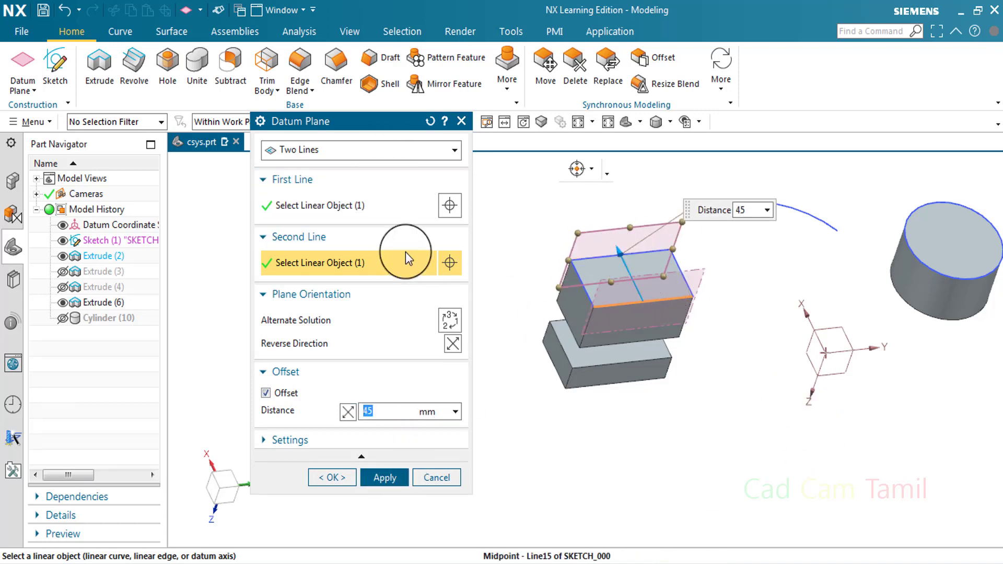
click(363, 150)
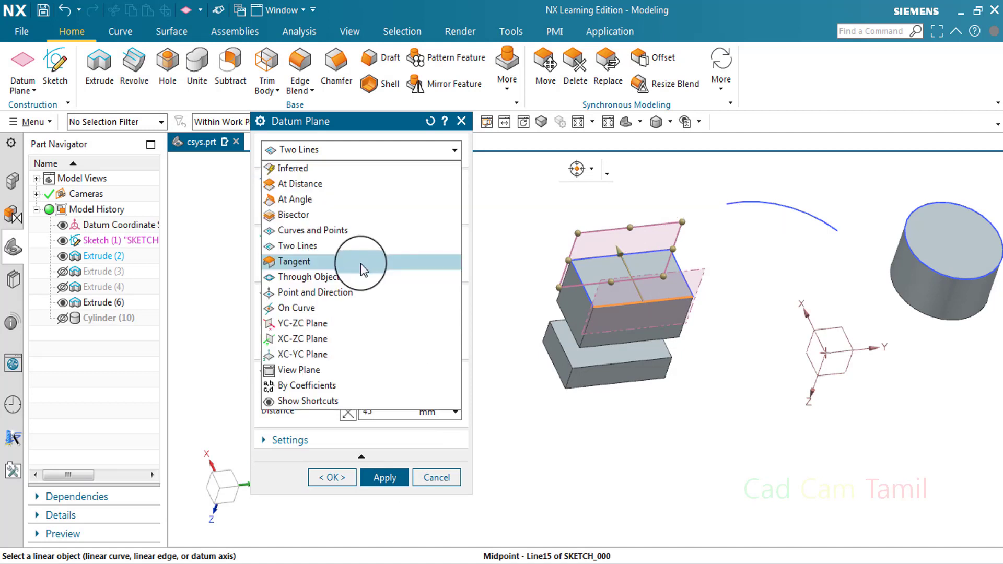
click(460, 141)
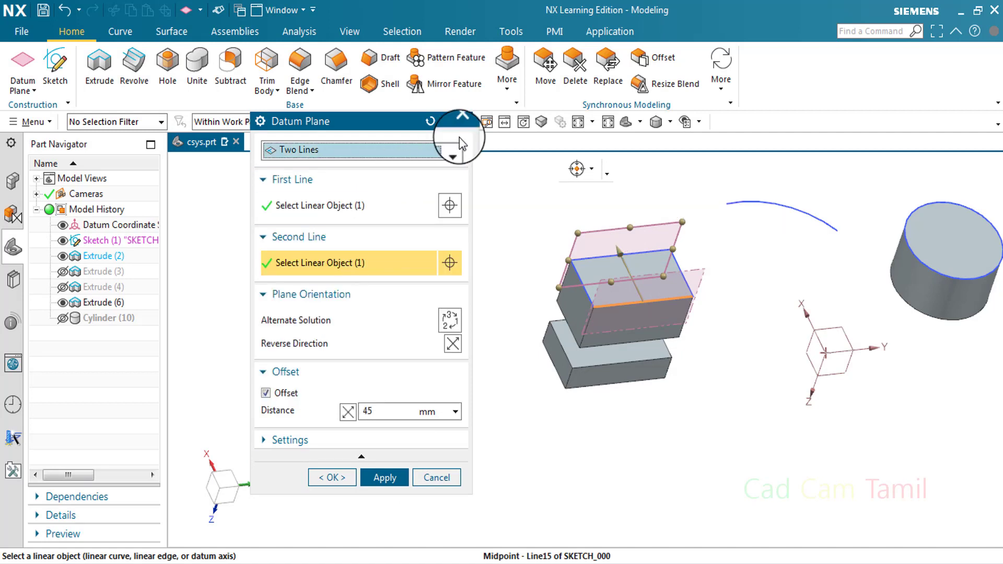
click(466, 121)
Show the hidden Cylinder (10) feature in the model.
click(62, 317)
scroll(511, 358, down, 4)
middle_drag(705, 369, 689, 180)
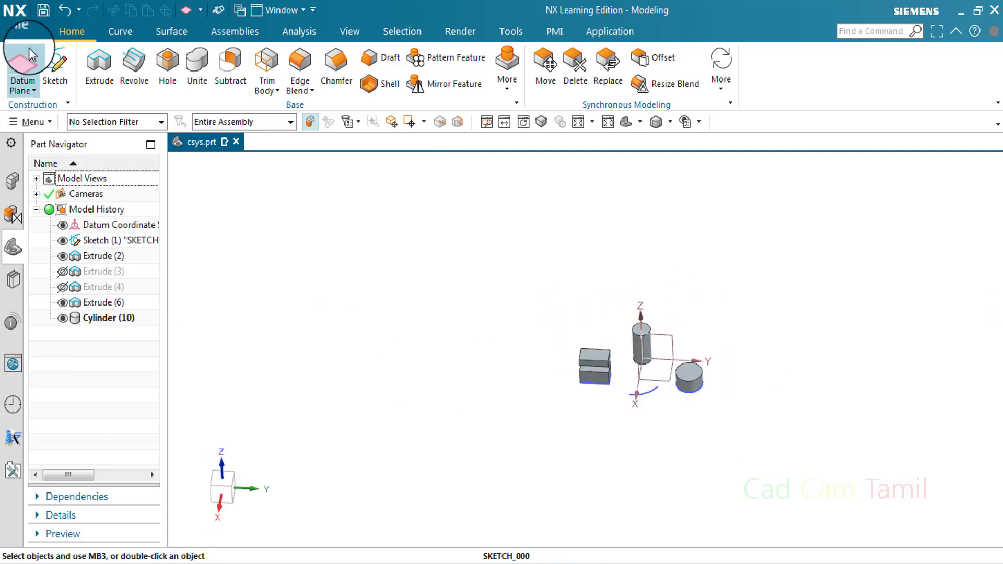
Start a new datum plane with the Tangent type.
click(24, 59)
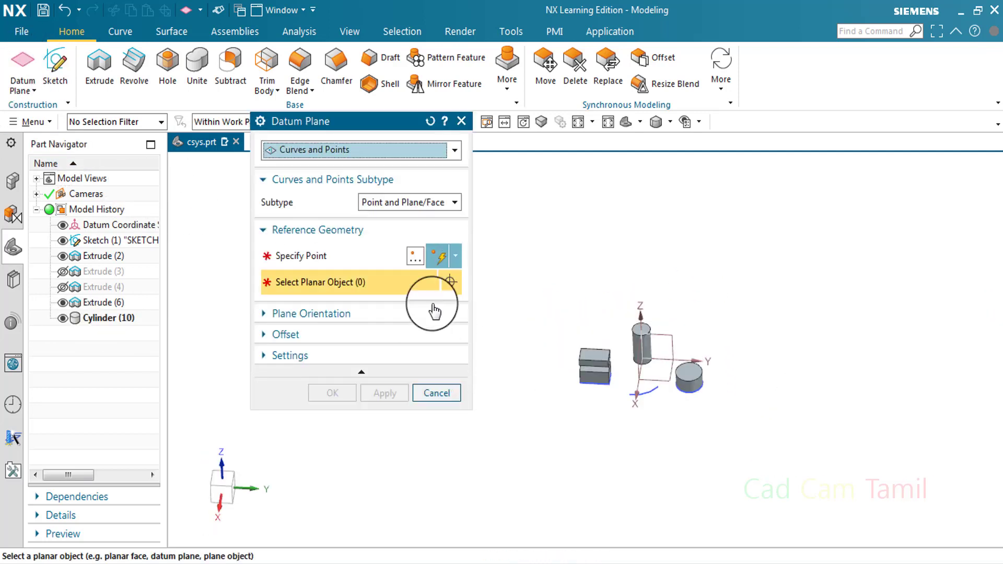
click(381, 149)
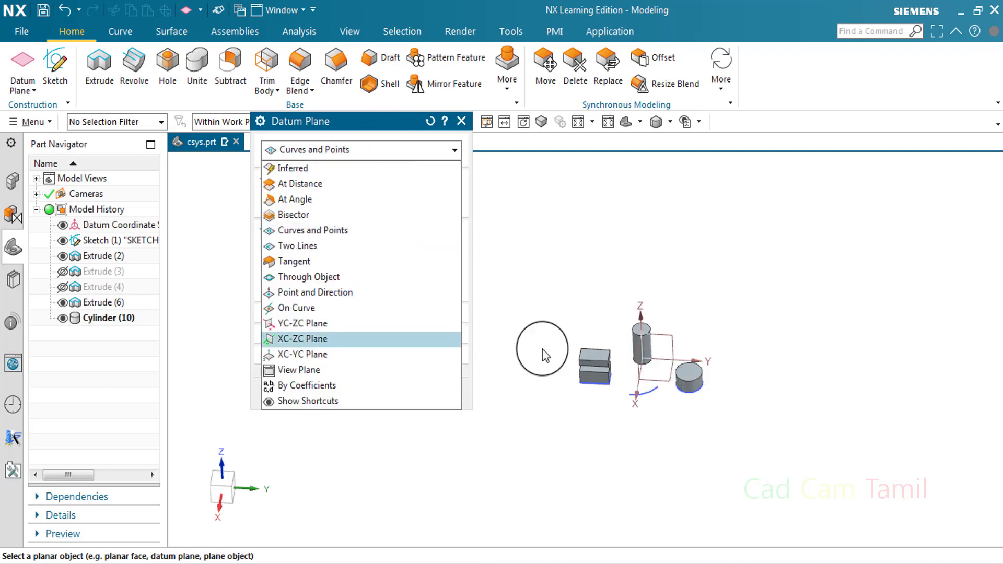
click(316, 262)
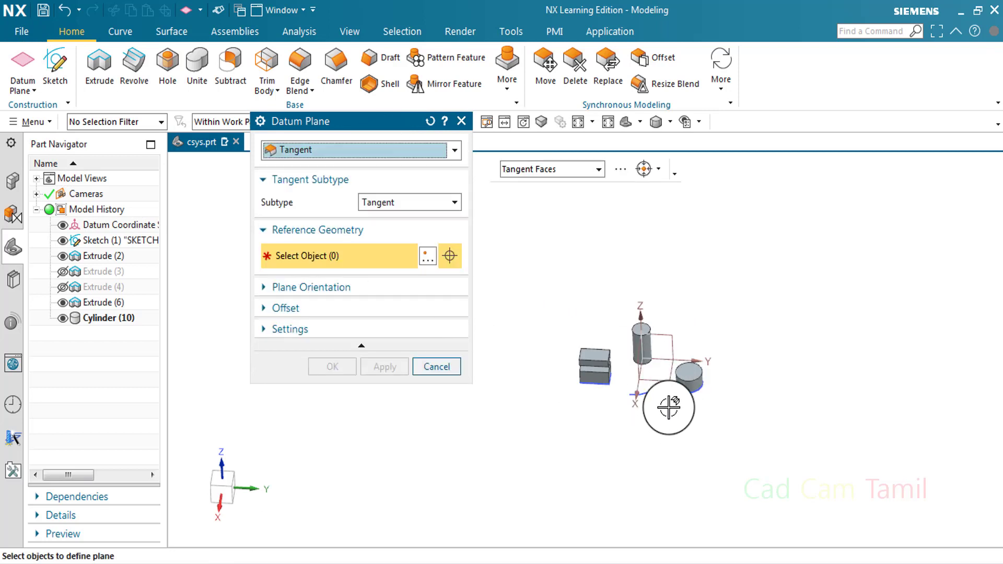
Examine the face selection rules, snap point options and subtypes of the Tangent plane type, keeping the Tangent subtype.
click(546, 172)
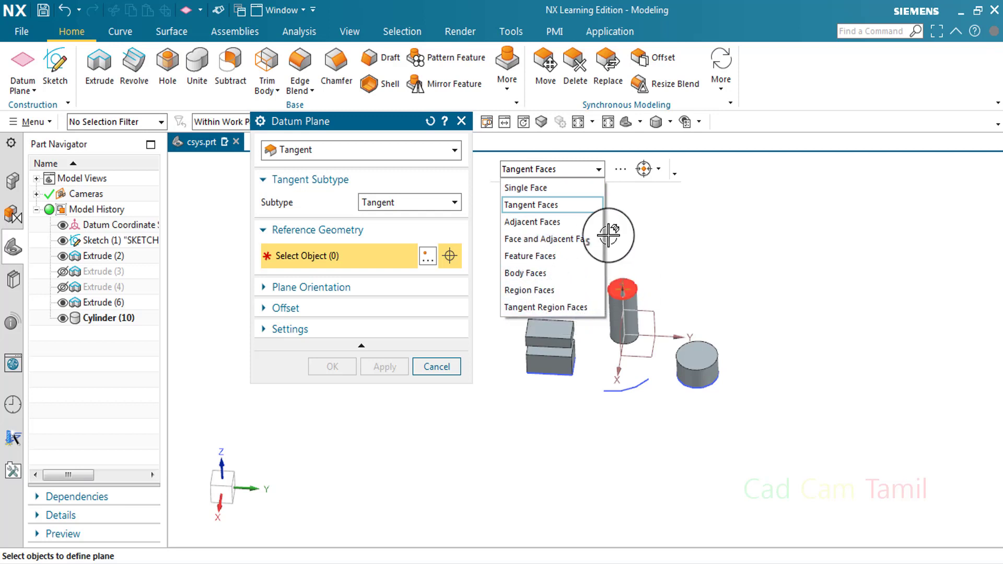
click(661, 168)
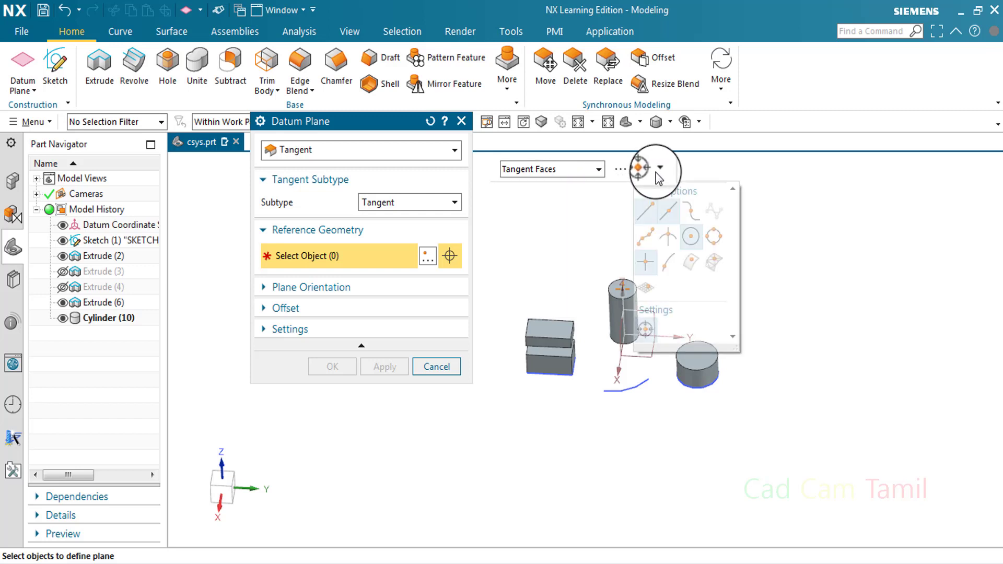
click(406, 201)
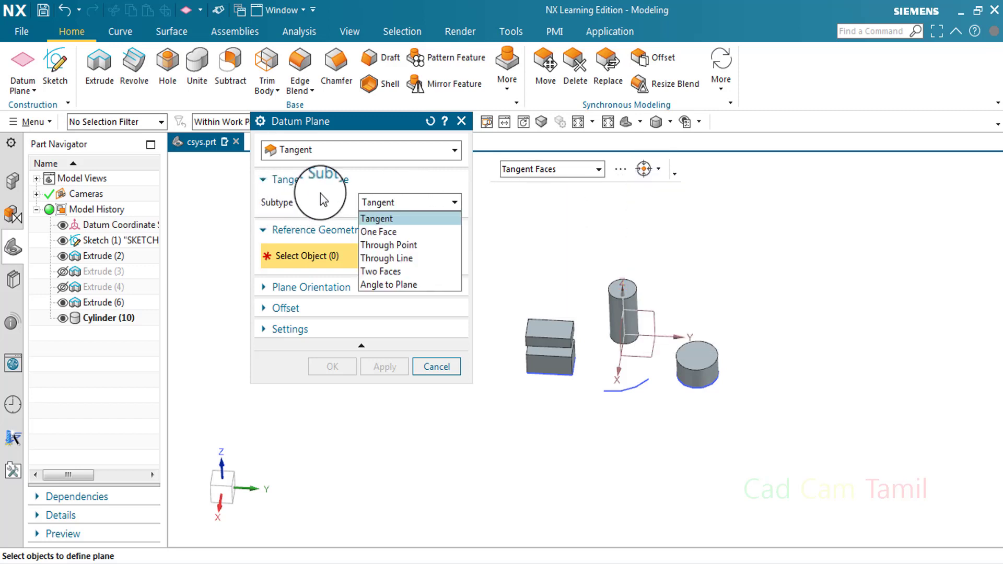
click(383, 216)
click(270, 229)
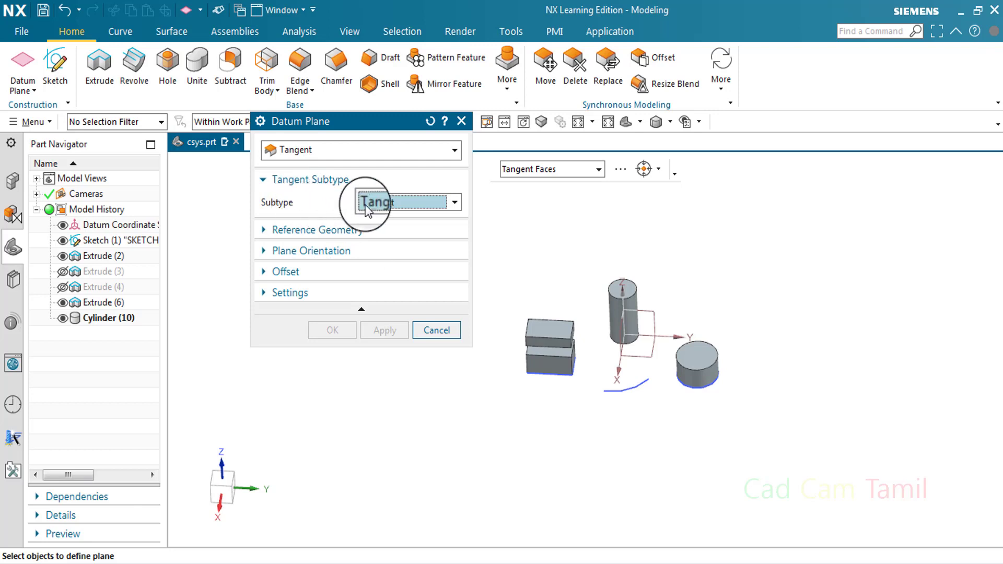
click(345, 234)
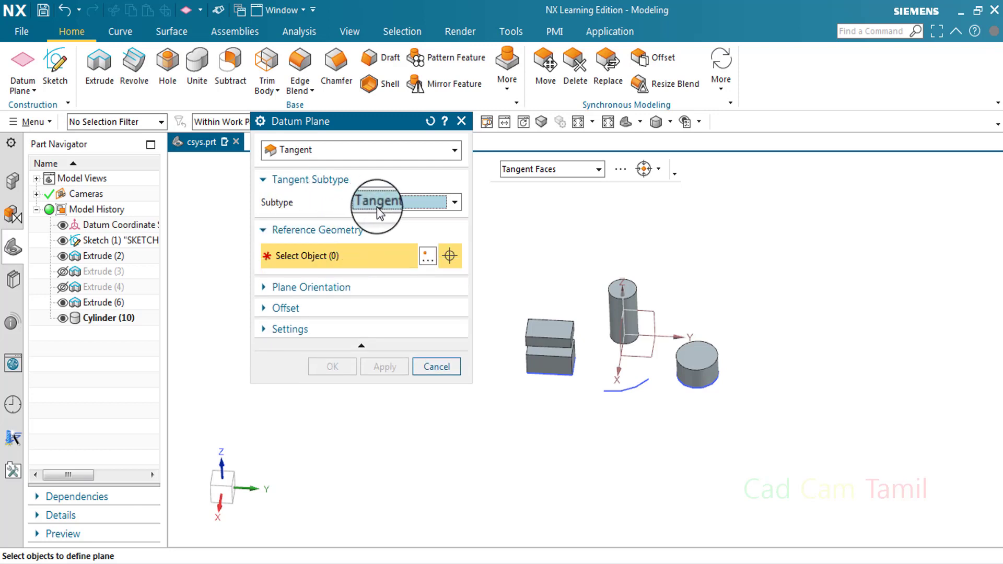
click(396, 204)
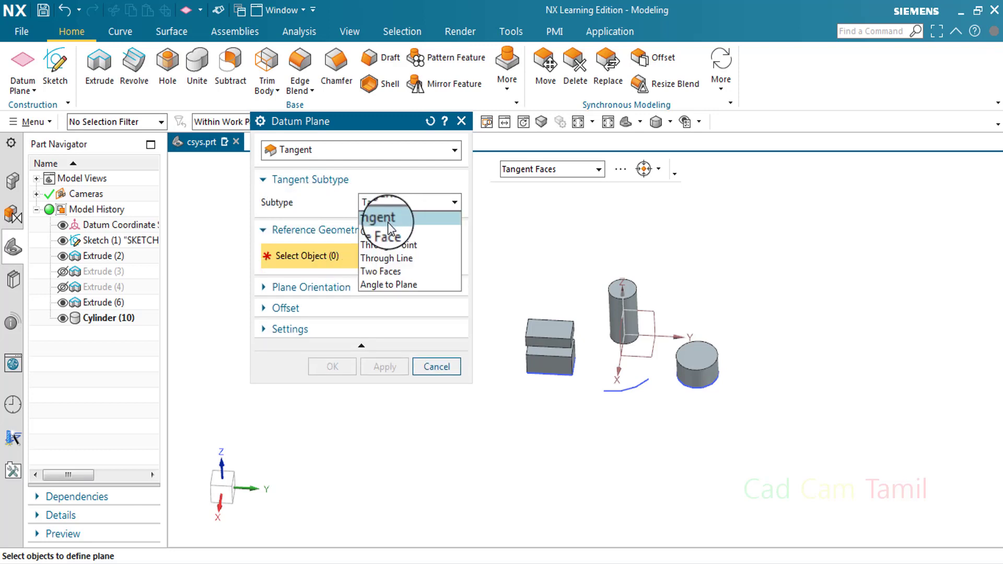
click(387, 221)
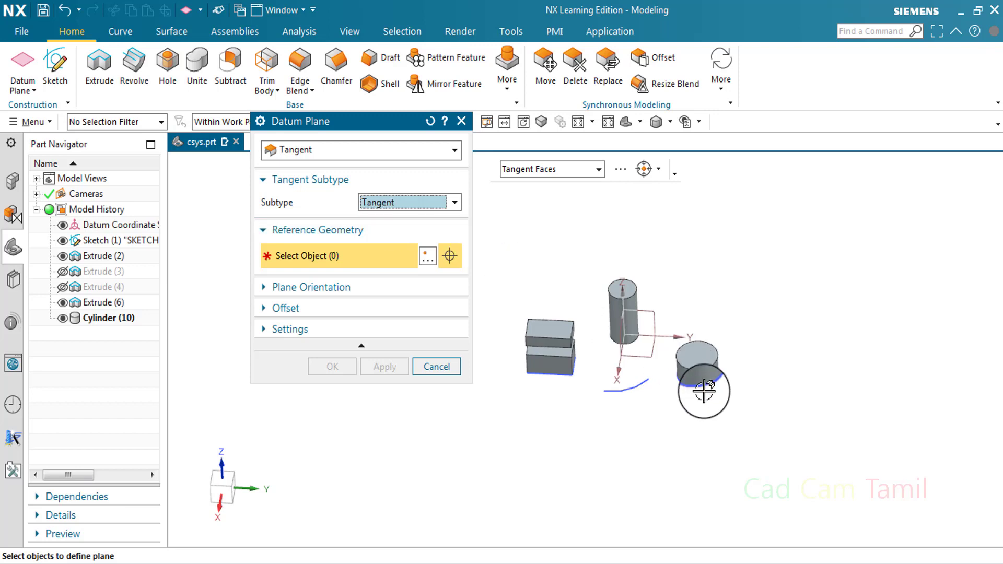
Define a plane tangent to the short cylinder's side face and offset it by 50 mm.
scroll(701, 381, up, 3)
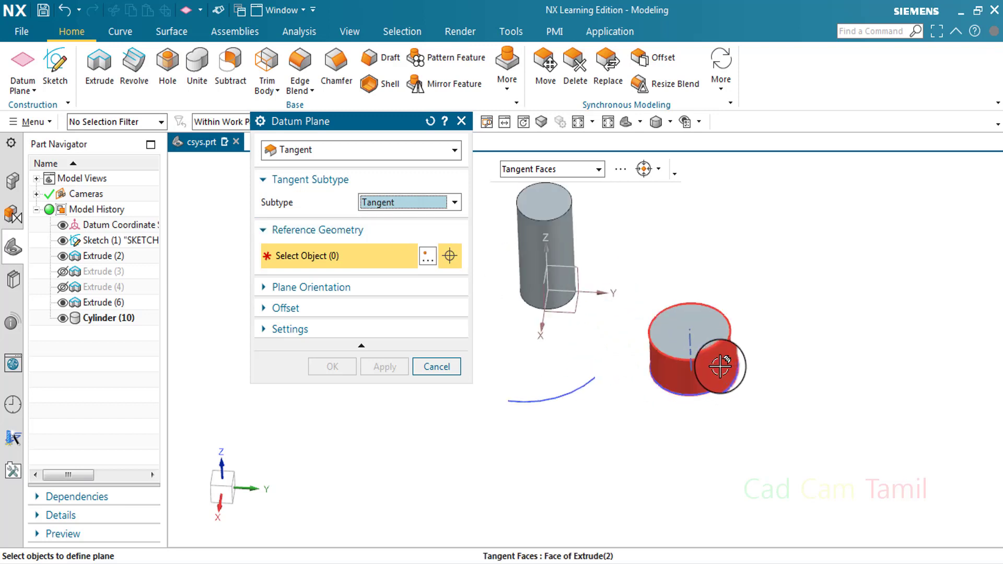
click(714, 401)
middle_drag(768, 390, 740, 324)
click(334, 308)
click(274, 331)
drag(728, 340, 726, 303)
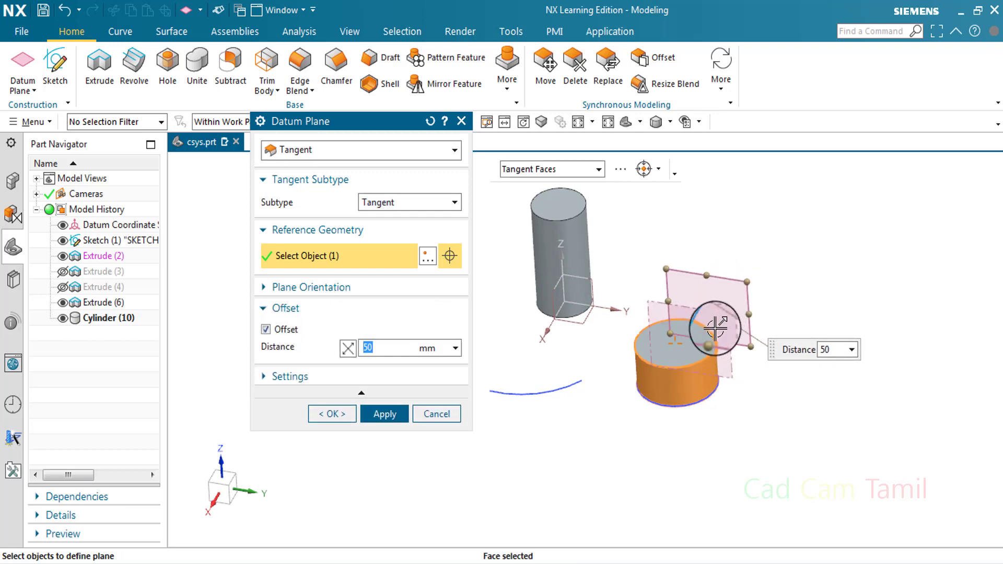
Preview a tangent datum plane with the One Face subtype on the short cylinder's side face.
click(392, 206)
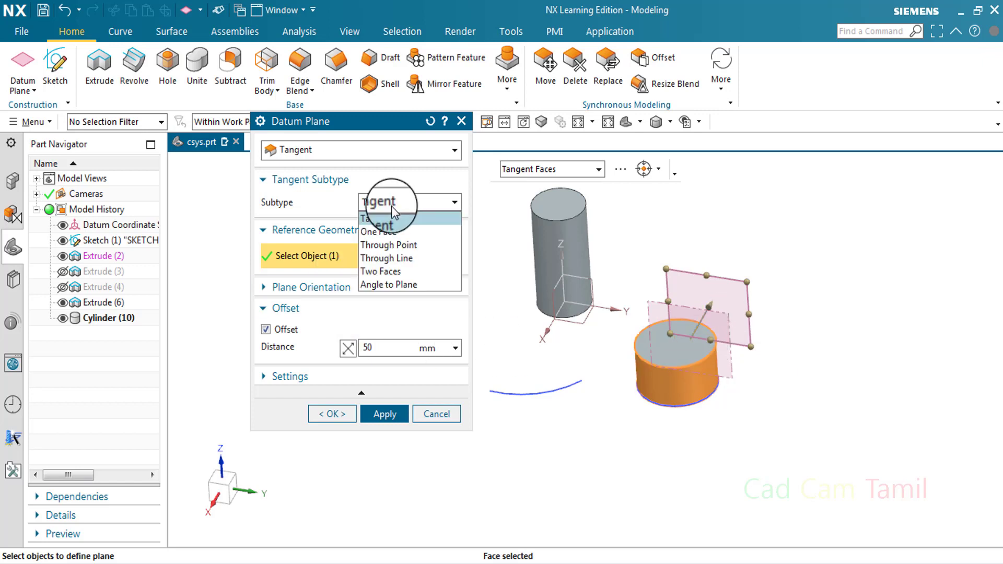
click(391, 234)
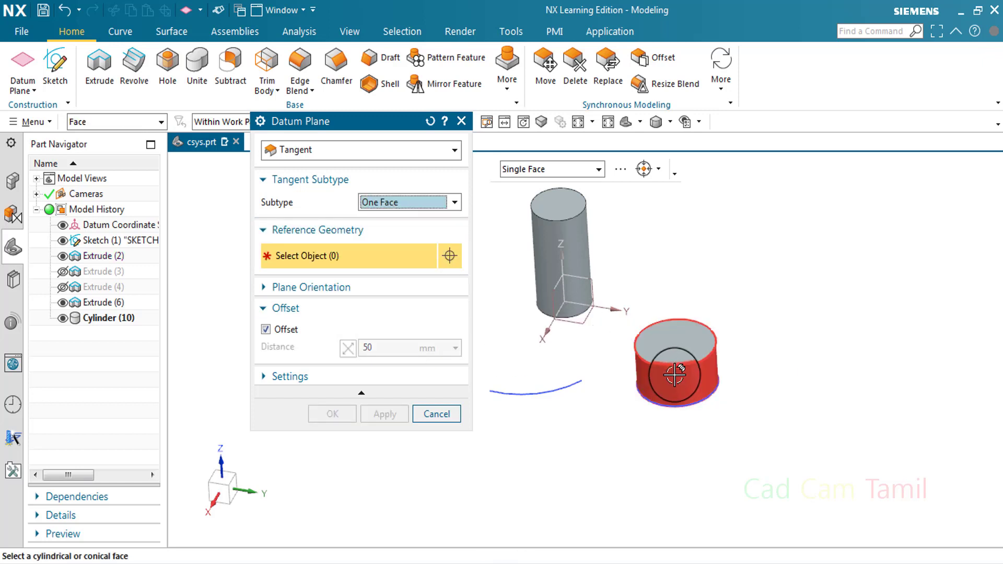
click(694, 382)
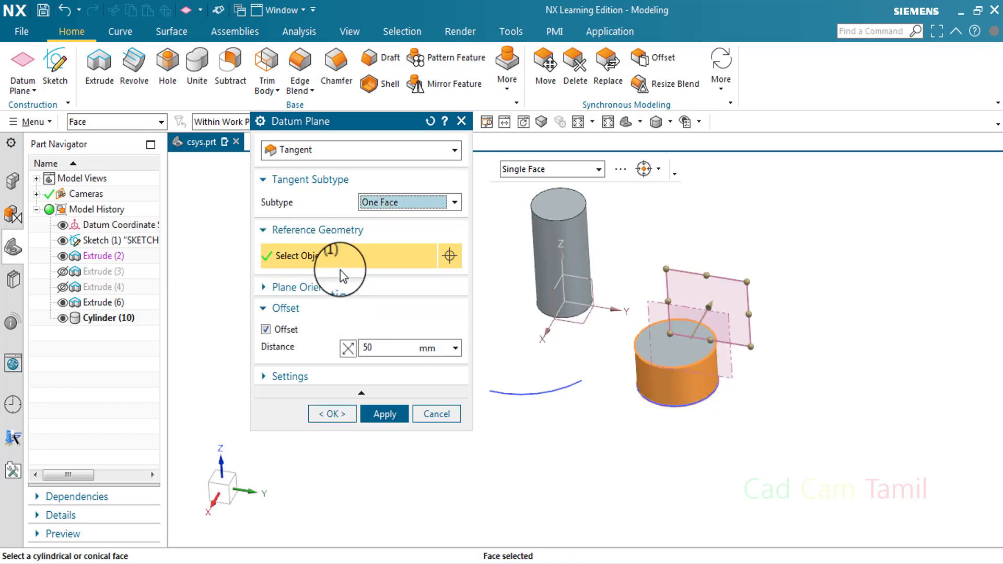
click(413, 202)
click(403, 231)
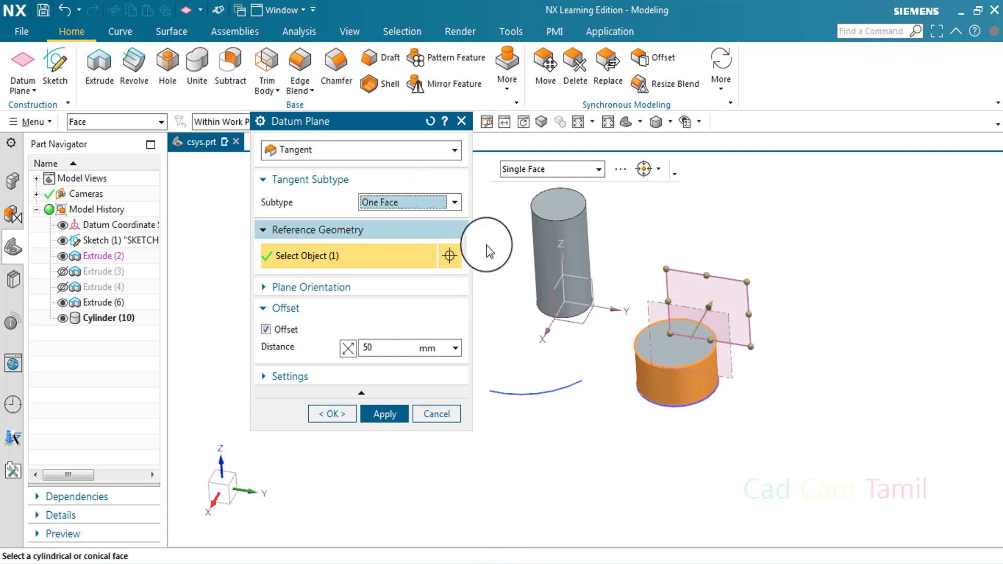
Preview a Through Point tangent plane from the short cylinder's side face, trying its own top centre and the tall cylinder's top centre as points.
click(412, 202)
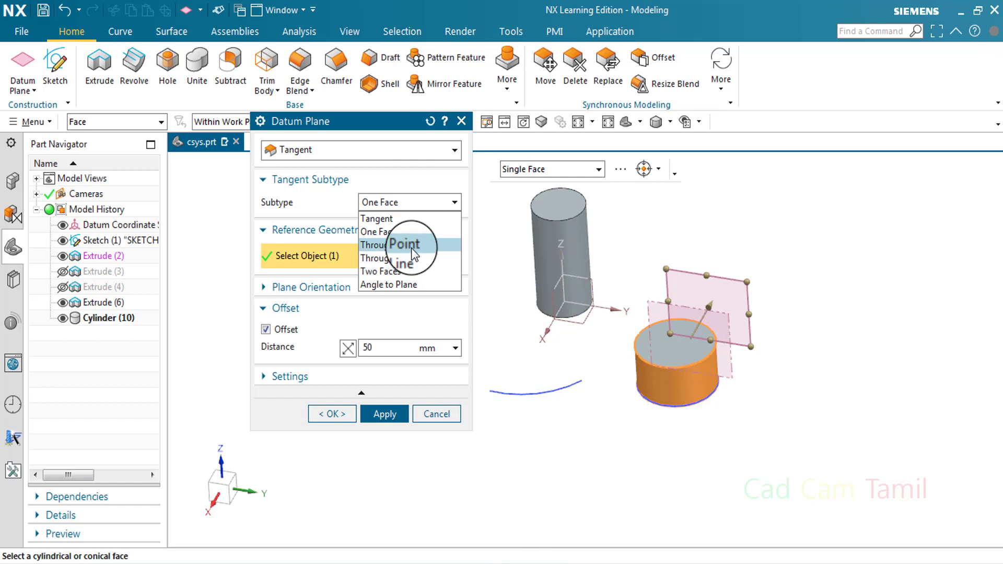
click(412, 246)
click(704, 405)
click(677, 346)
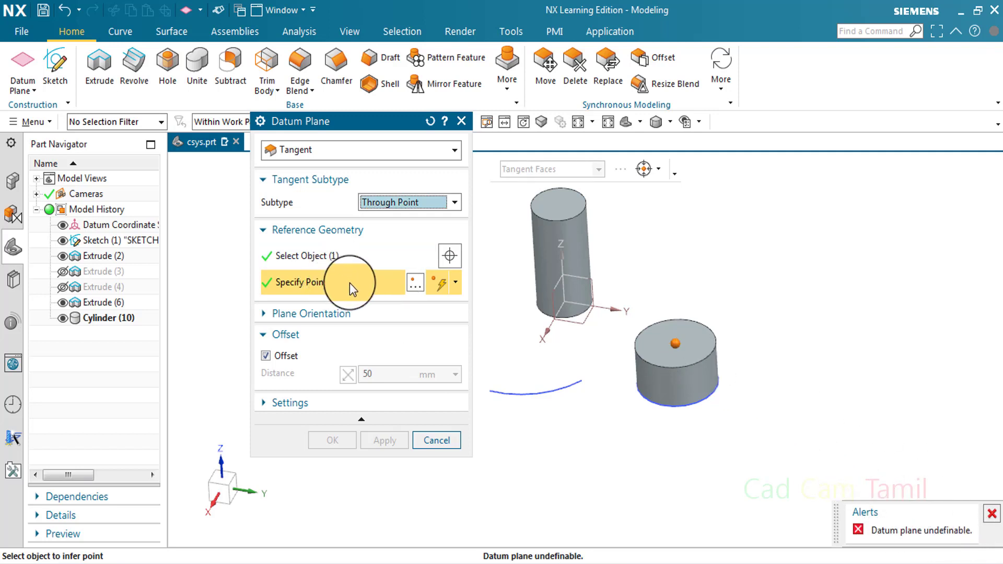
click(576, 306)
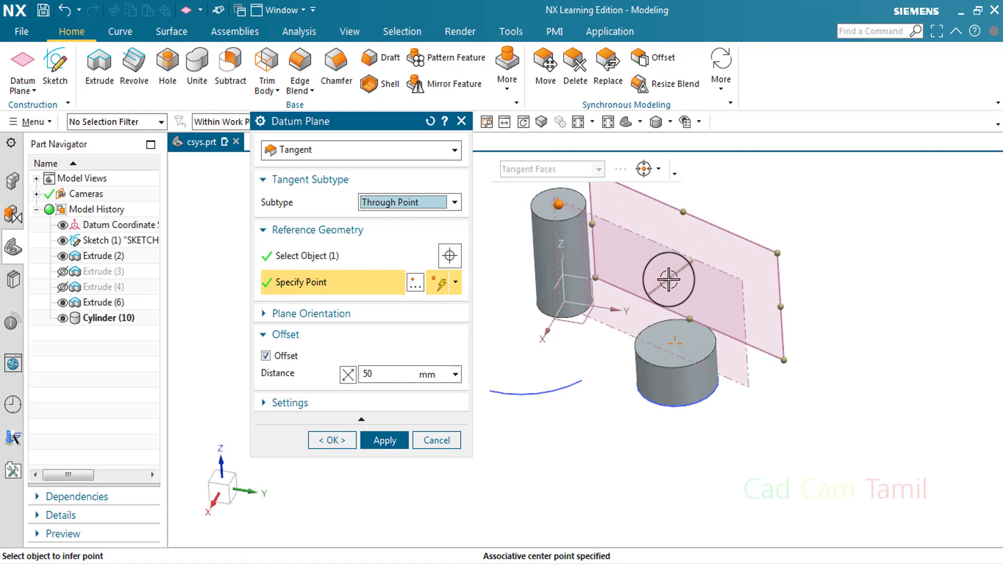
Preview a Through Line tangent plane using the short cylinder's side face and the tall cylinder's centerline.
click(441, 202)
click(430, 263)
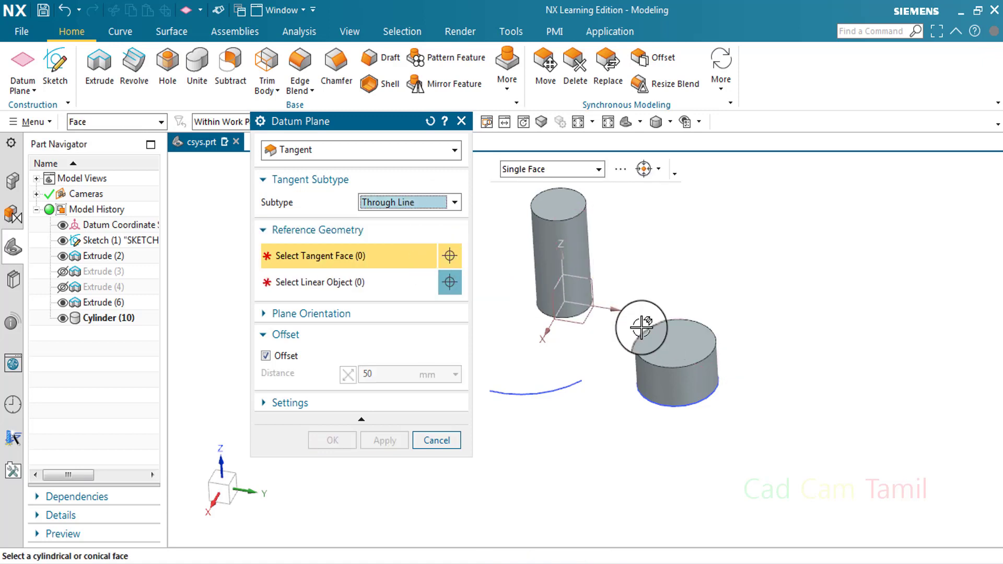
scroll(793, 330, down, 4)
scroll(663, 328, up, 2)
scroll(629, 341, up, 3)
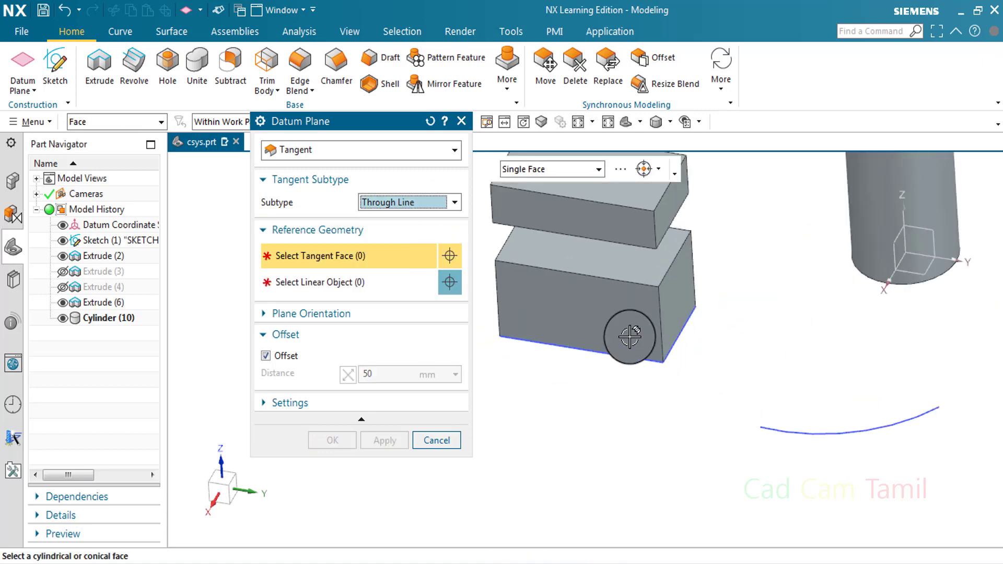
scroll(613, 282, down, 3)
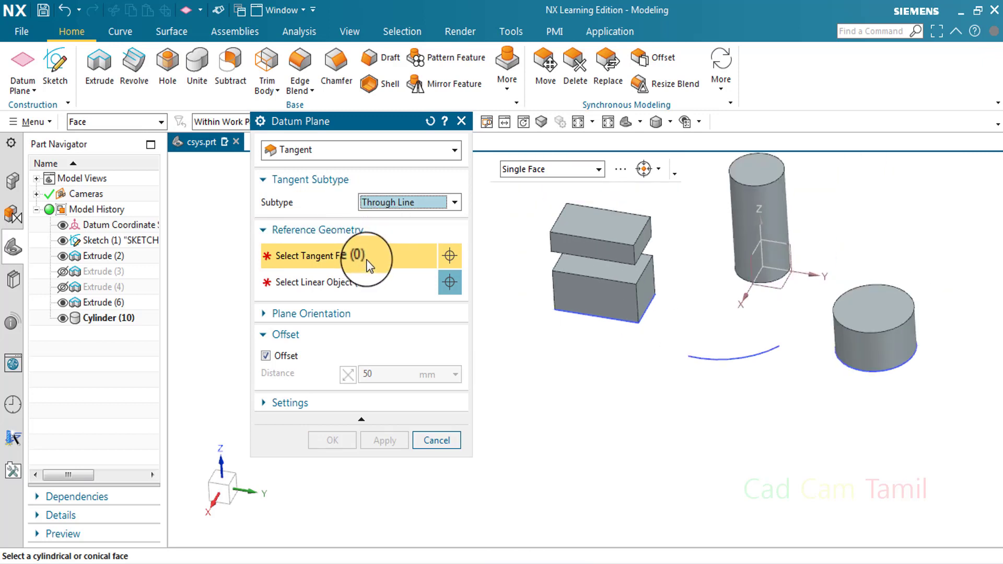
click(875, 335)
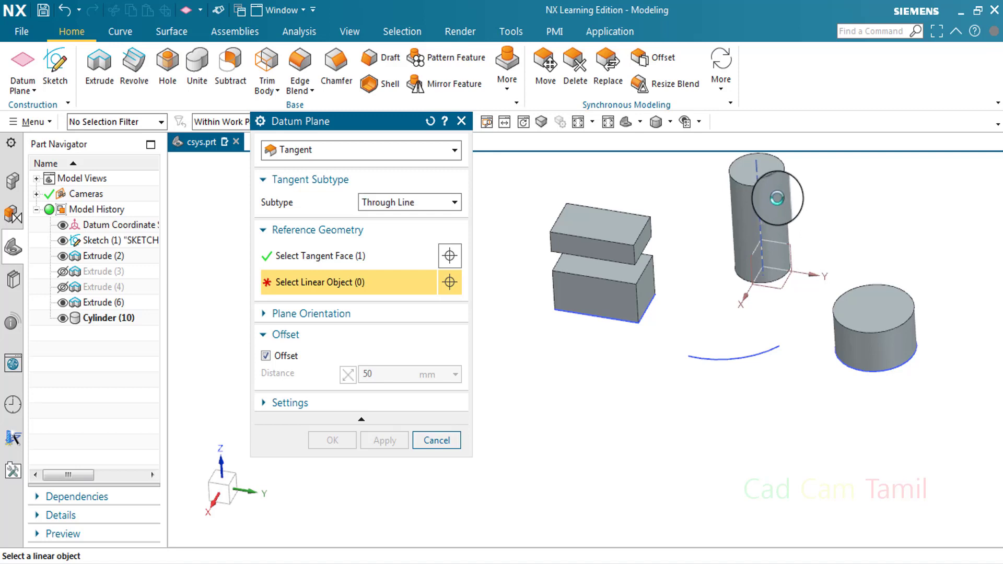
click(765, 191)
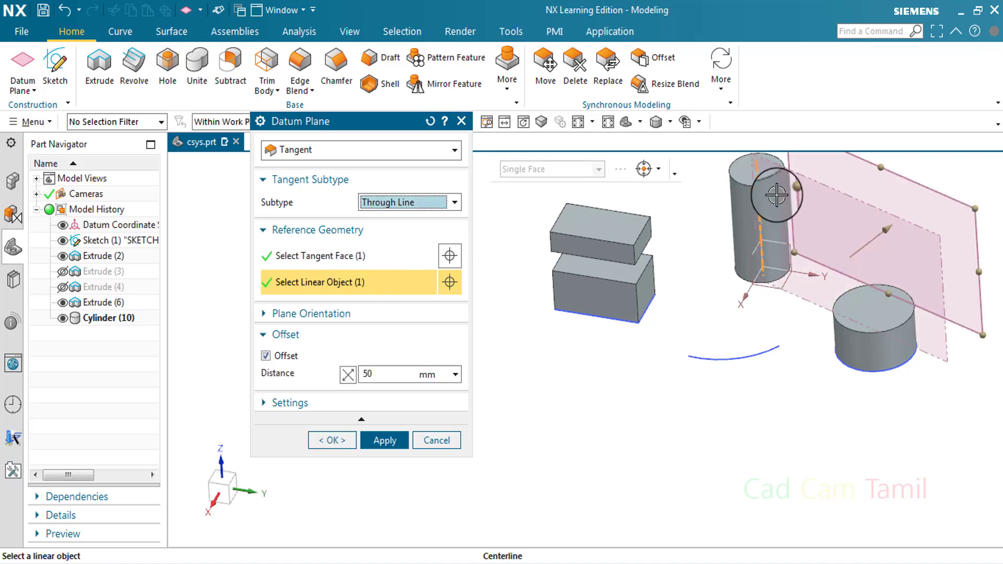
Switch the Through Line plane to its alternate solution with the offset turned off, and re-enable the 50 mm offset.
click(266, 356)
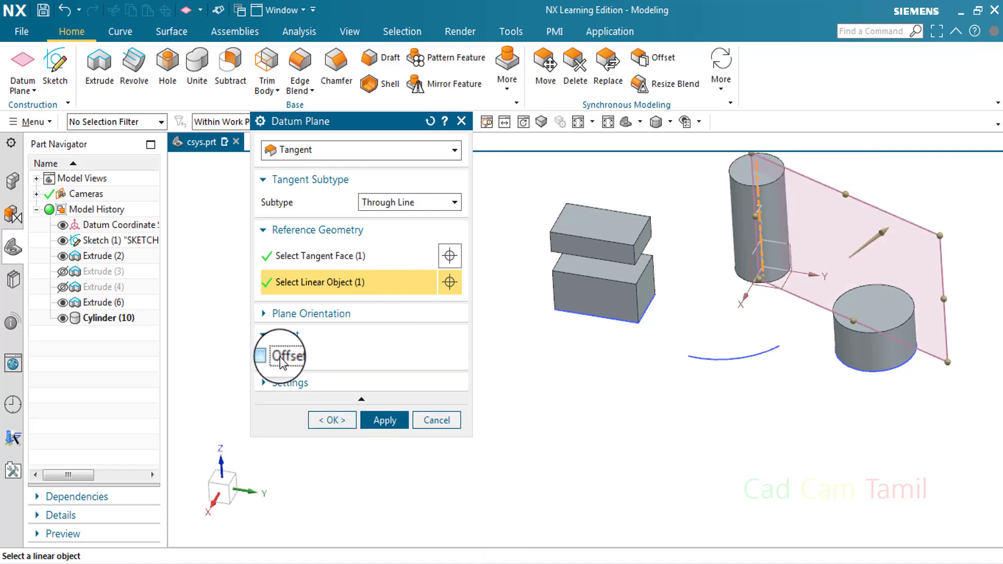
middle_drag(943, 345, 900, 365)
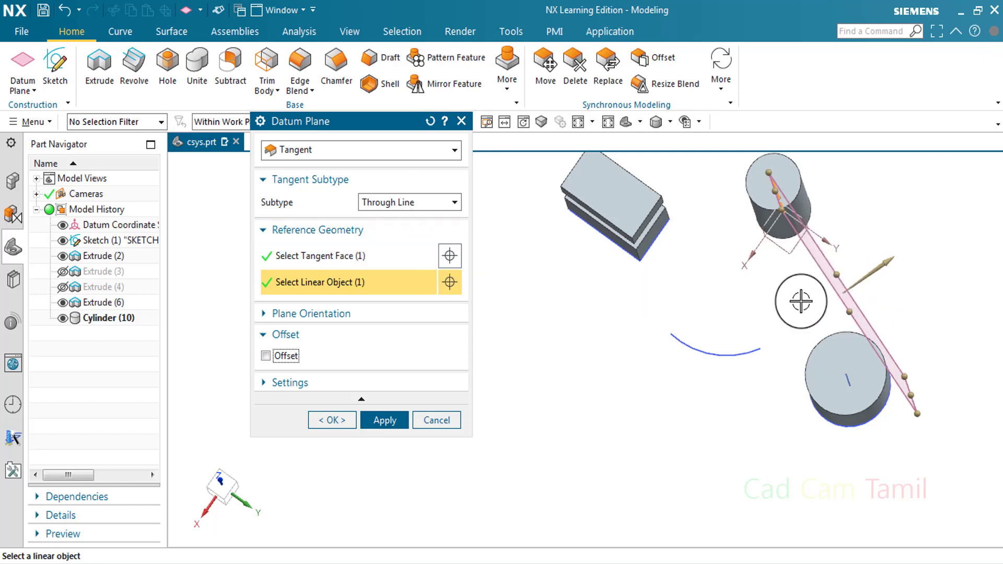
click(388, 317)
click(456, 340)
click(457, 341)
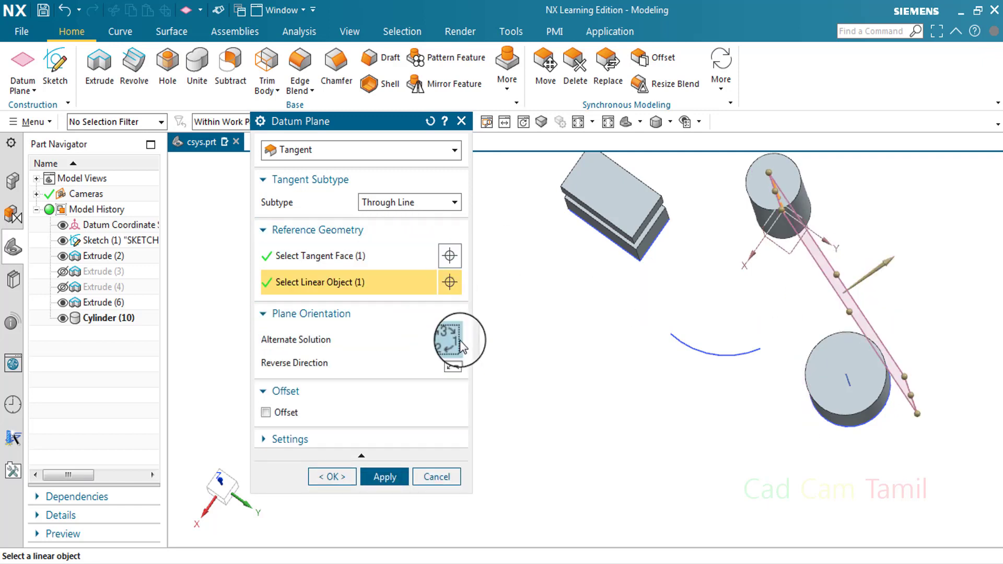
click(460, 341)
click(462, 345)
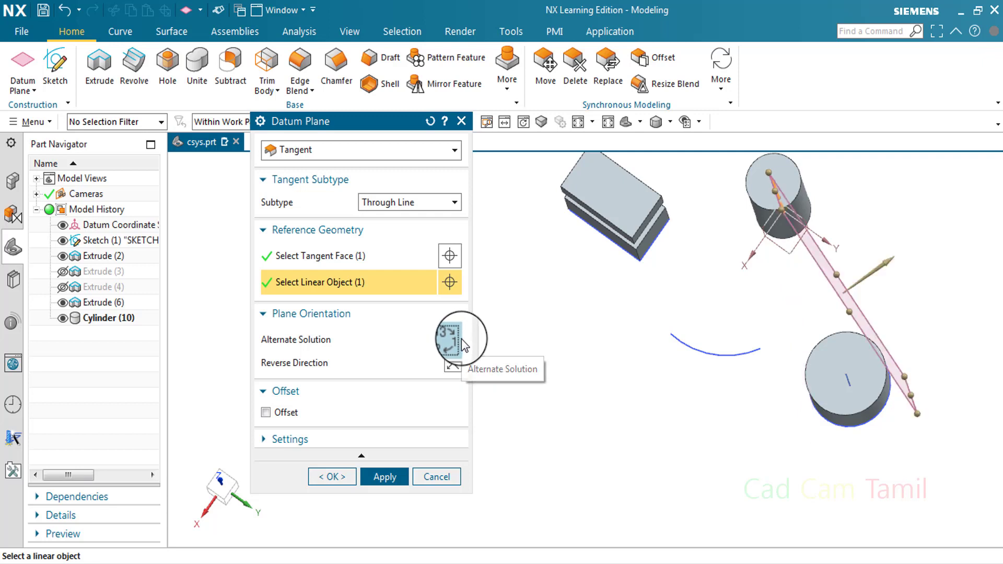
click(462, 345)
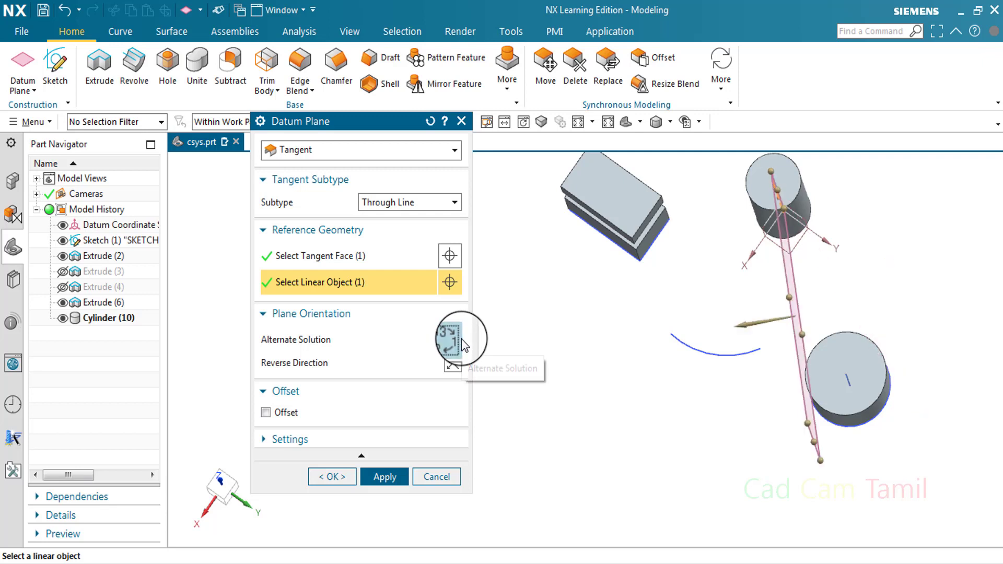
click(277, 413)
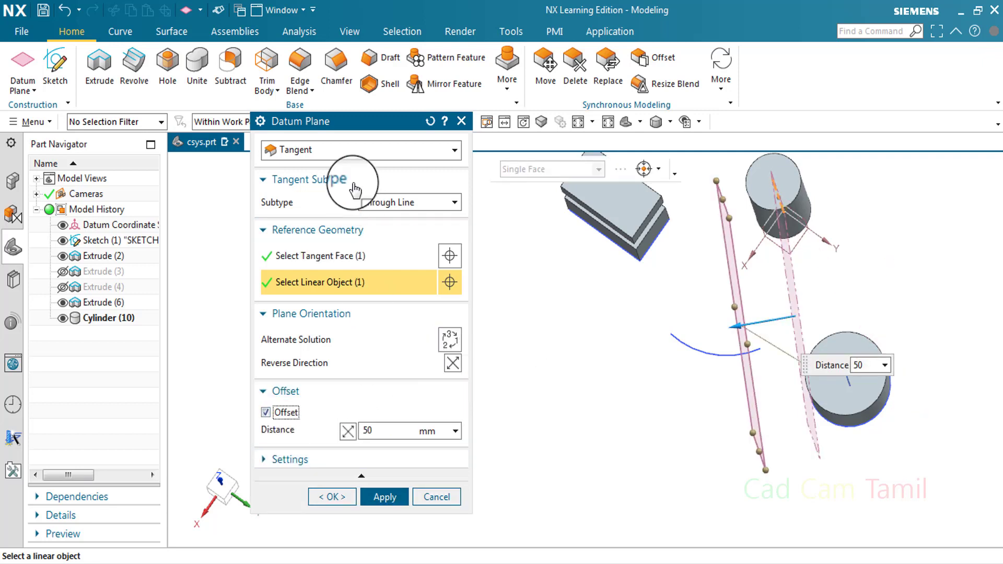
Preview an Angle to Plane tangent plane at 90° from the short cylinder's side face, trying the lower block's end face and a coordinate system plane as references.
click(385, 203)
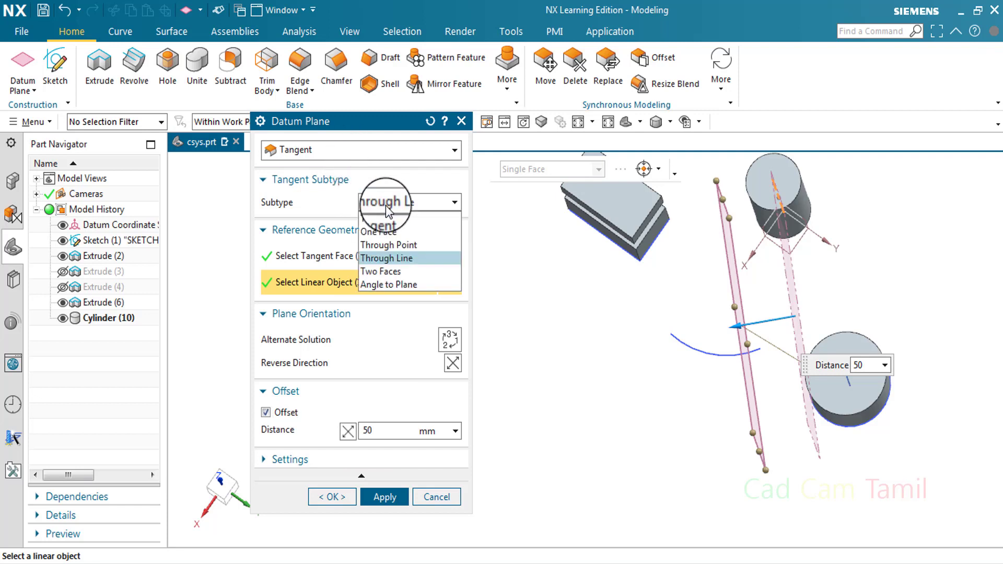
click(396, 286)
middle_drag(663, 369, 681, 338)
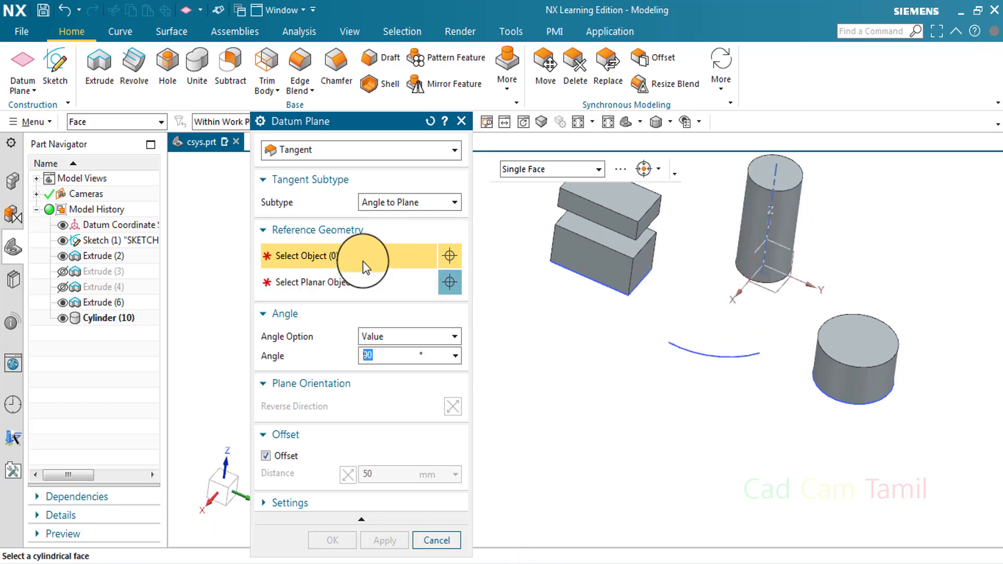
click(855, 389)
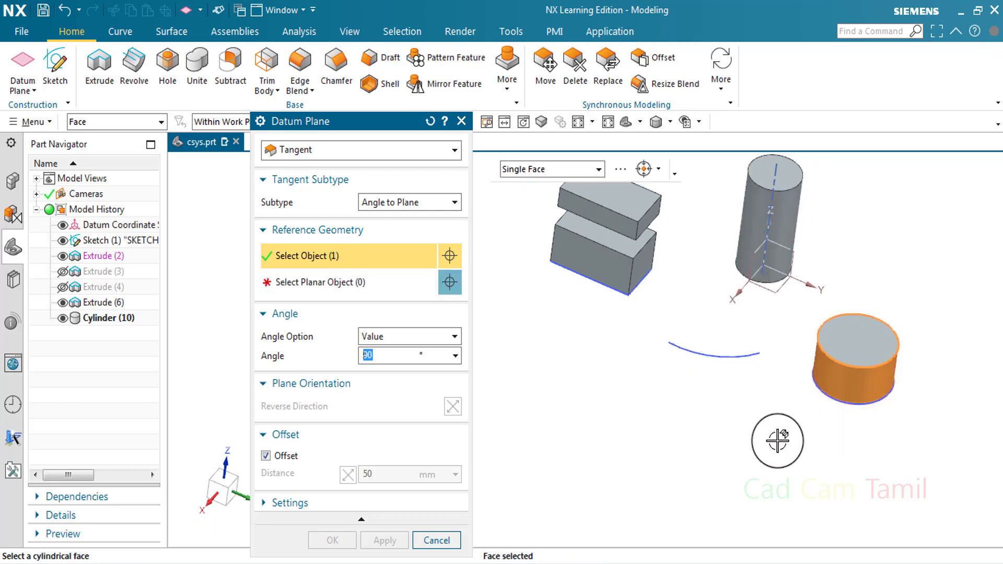
click(295, 285)
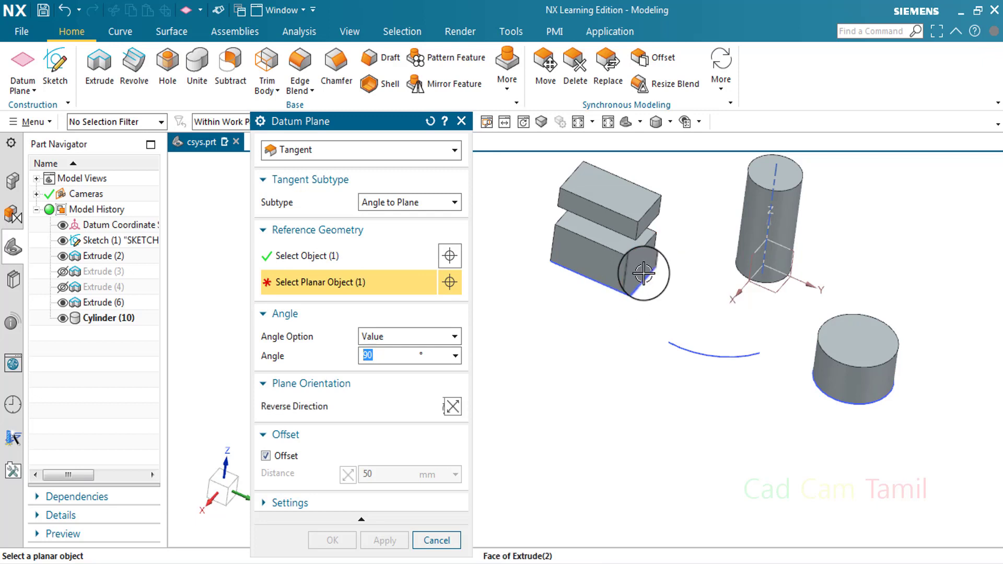
click(647, 264)
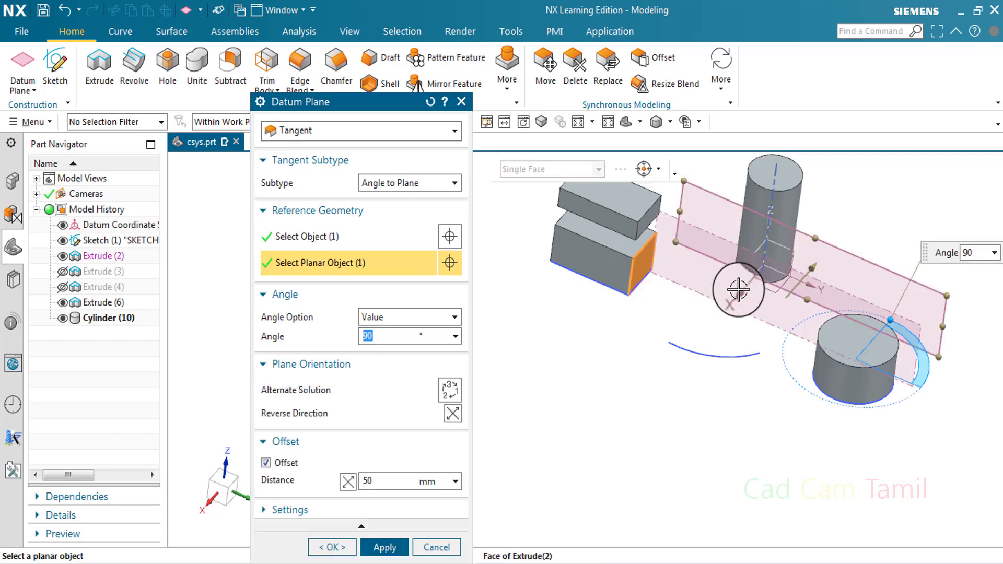
click(787, 247)
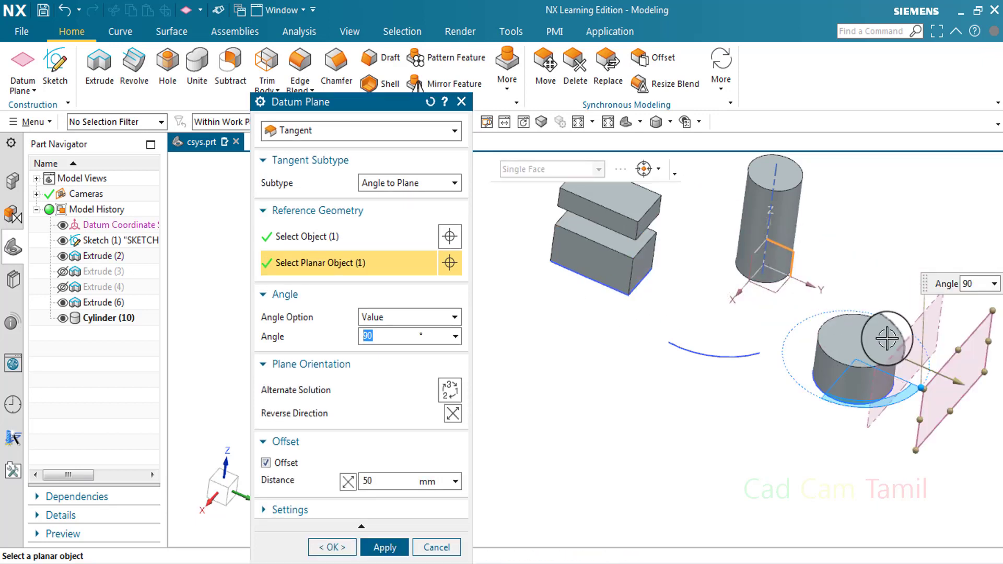
Try the Perpendicular and Parallel angle options relative to the selected coordinate system plane.
click(402, 317)
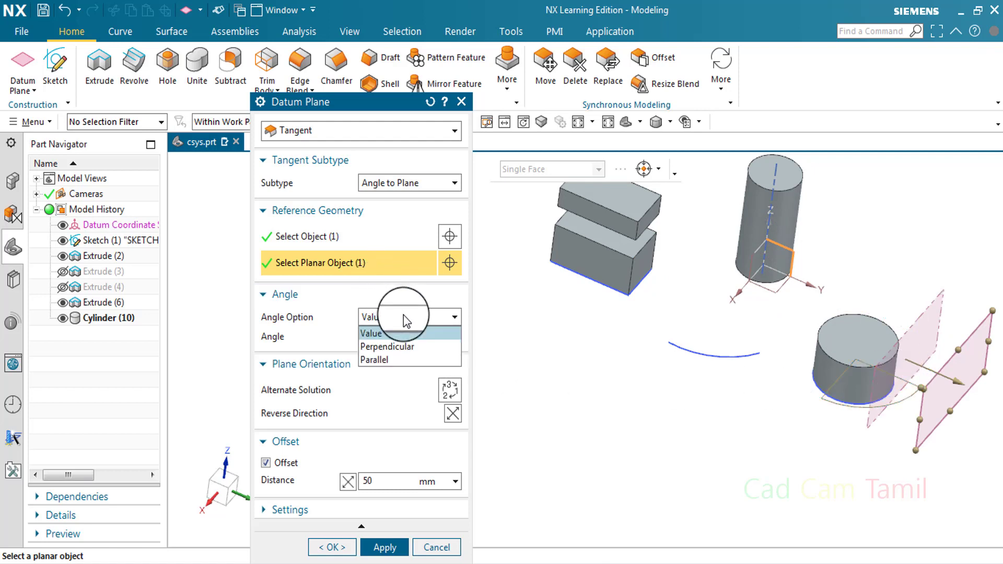
click(404, 347)
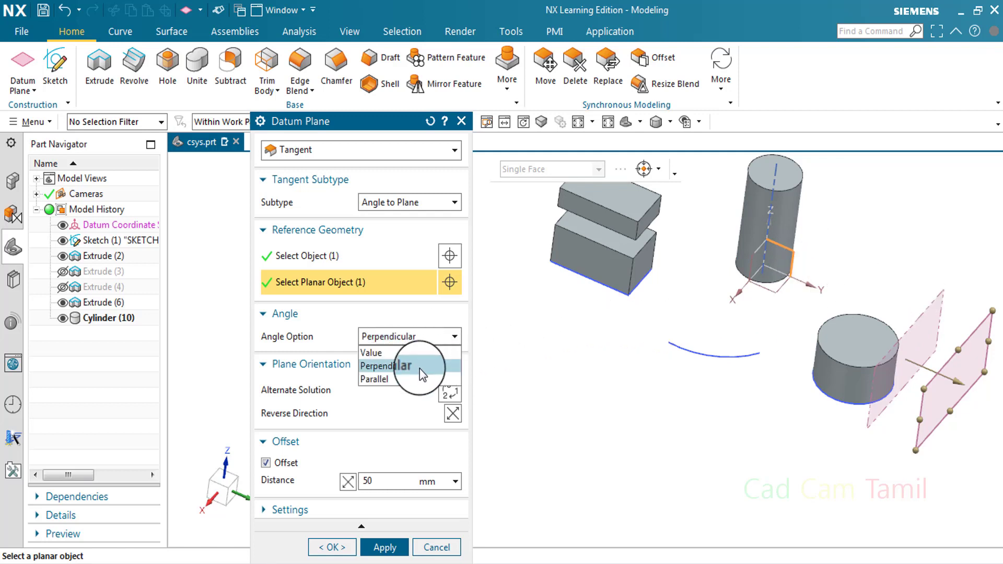
click(415, 380)
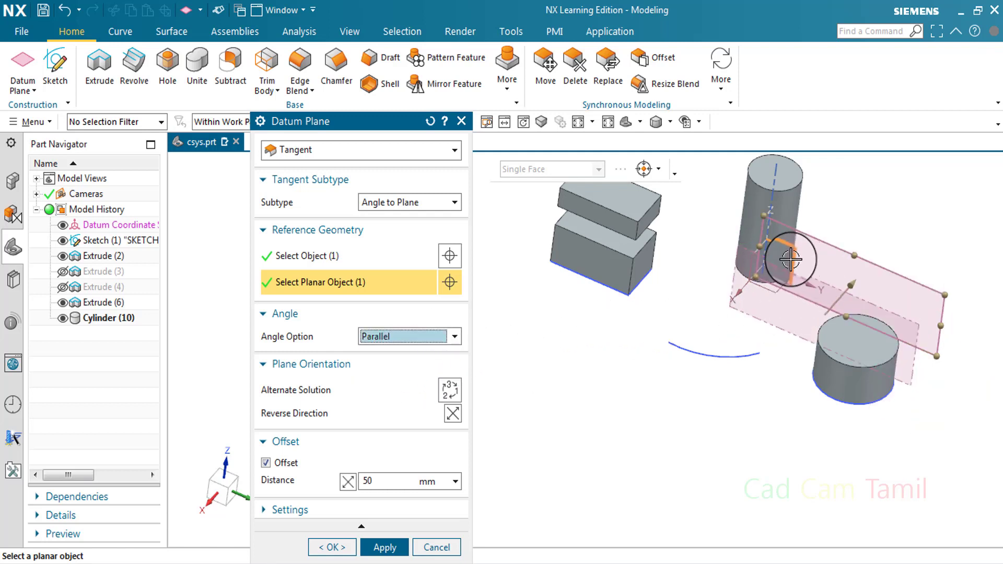
Reset the datum plane settings and preview an Angle to Plane tangent plane from the short cylinder's side face and the lower block's end face.
click(427, 124)
click(410, 202)
click(407, 286)
click(868, 382)
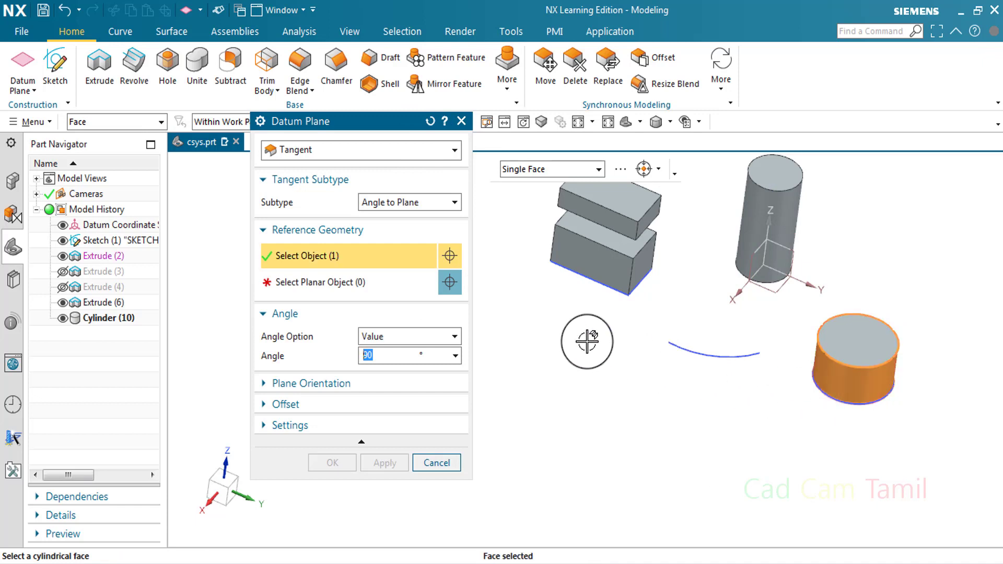
click(359, 296)
click(645, 269)
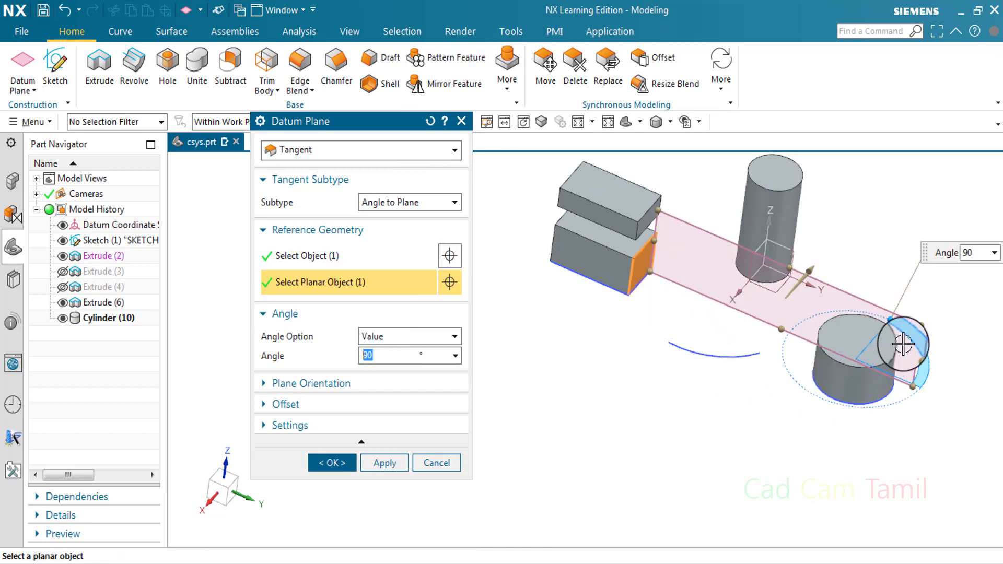
Compare the Perpendicular and Parallel angle options of the tangent plane relative to the lower block's end face.
click(418, 336)
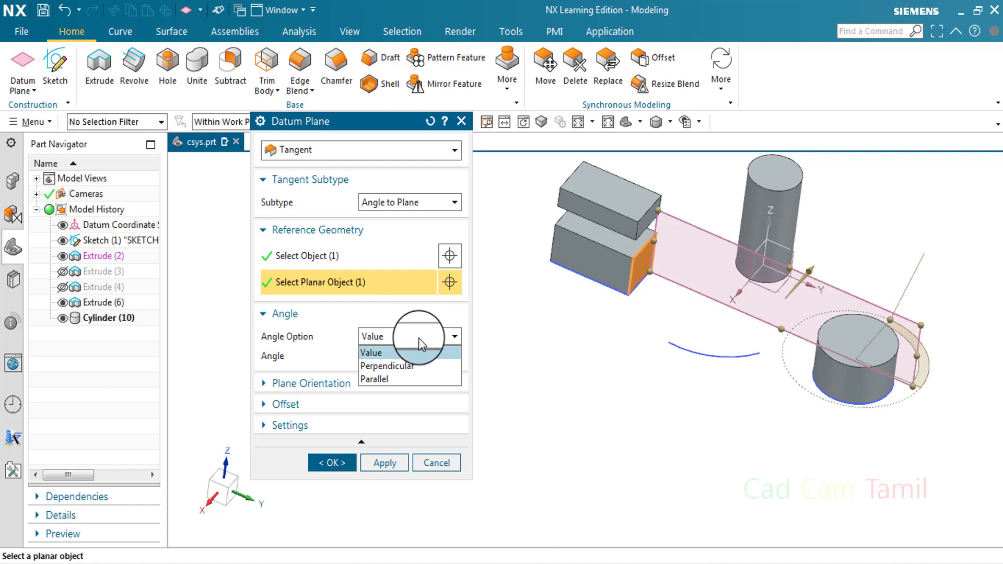
click(406, 368)
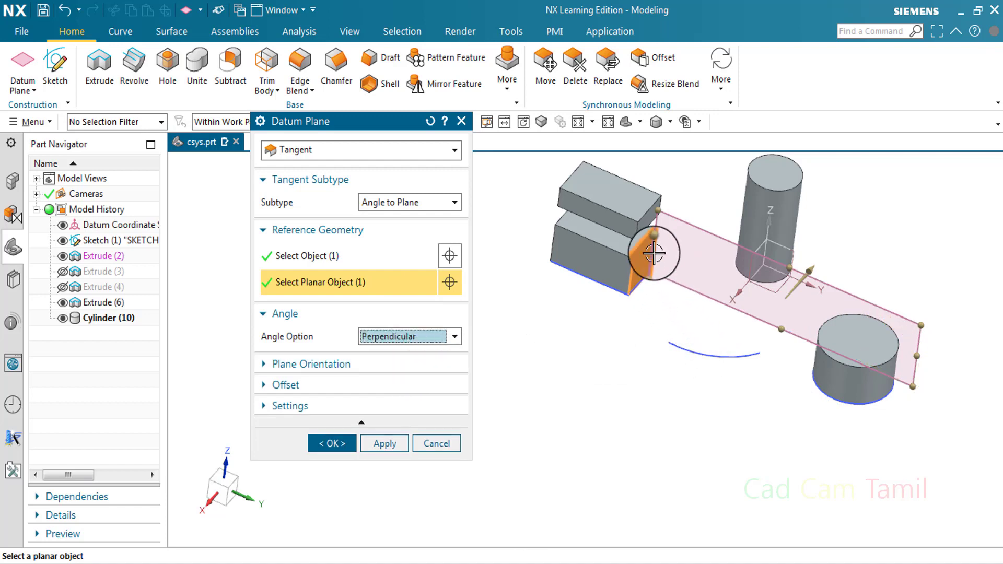
click(441, 337)
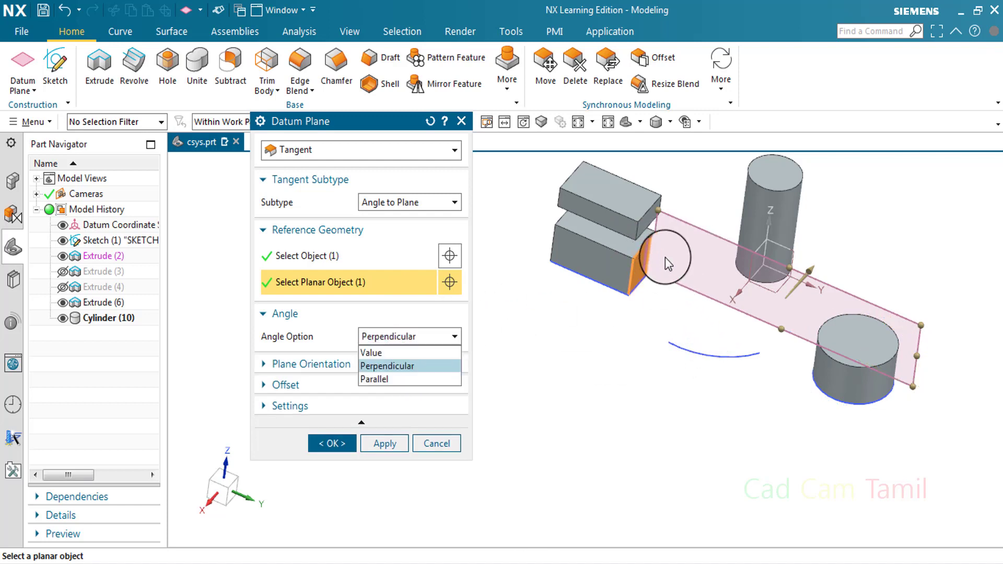
click(419, 385)
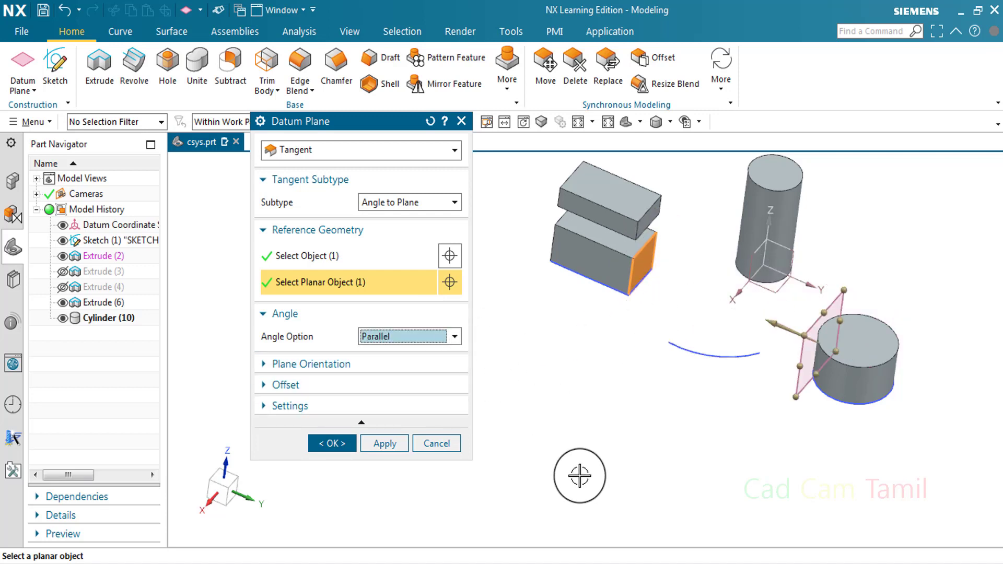
Create a Through Object datum plane on the tall cylinder's top face.
click(402, 154)
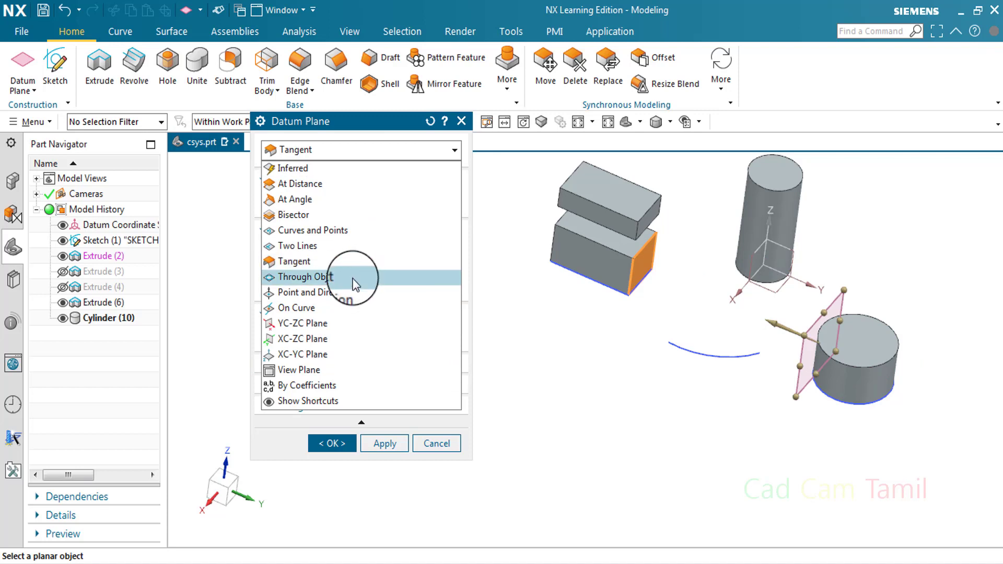
click(355, 283)
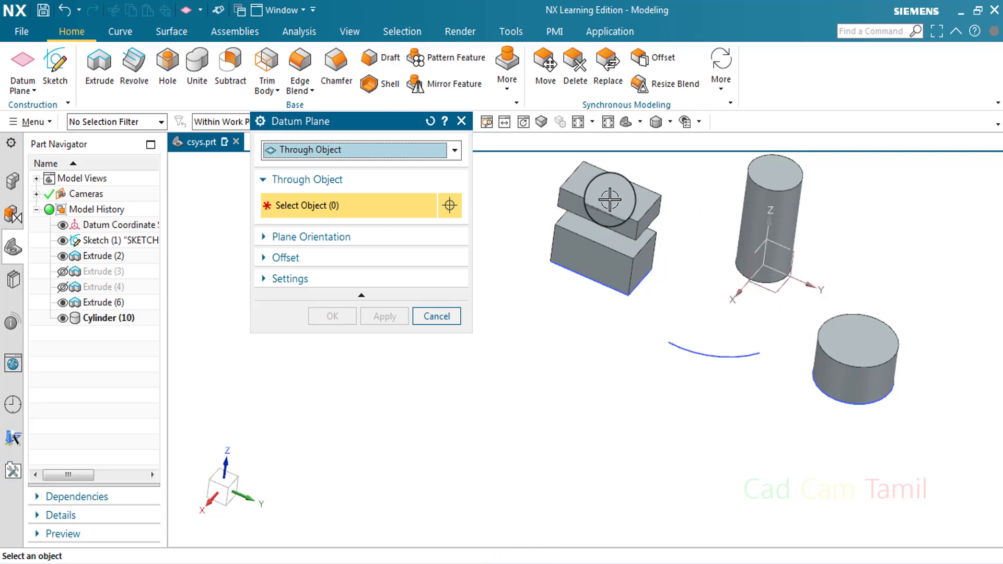
click(774, 174)
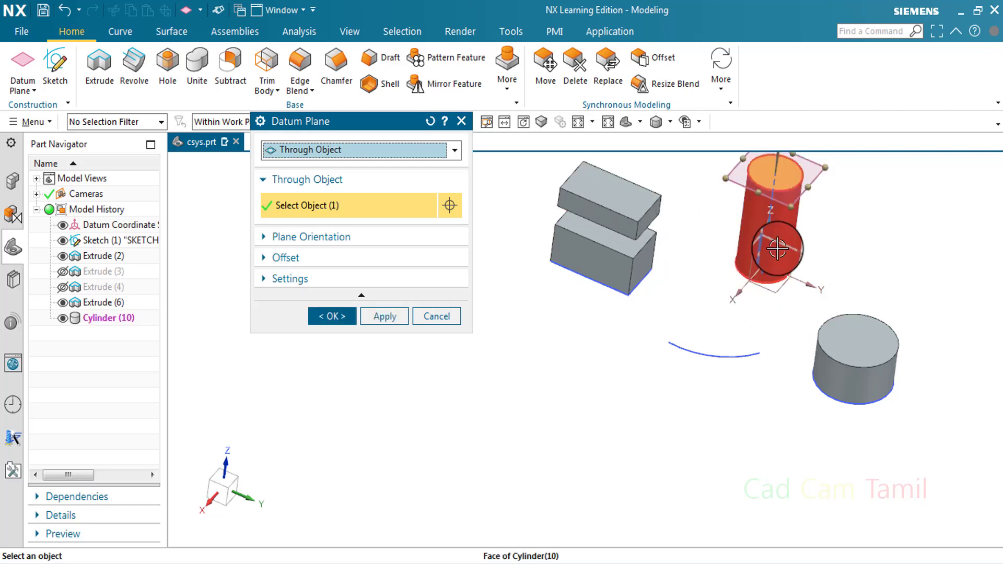
click(401, 300)
Create a Through Object datum plane from the upper block's long front face, offset by 40 mm.
click(600, 230)
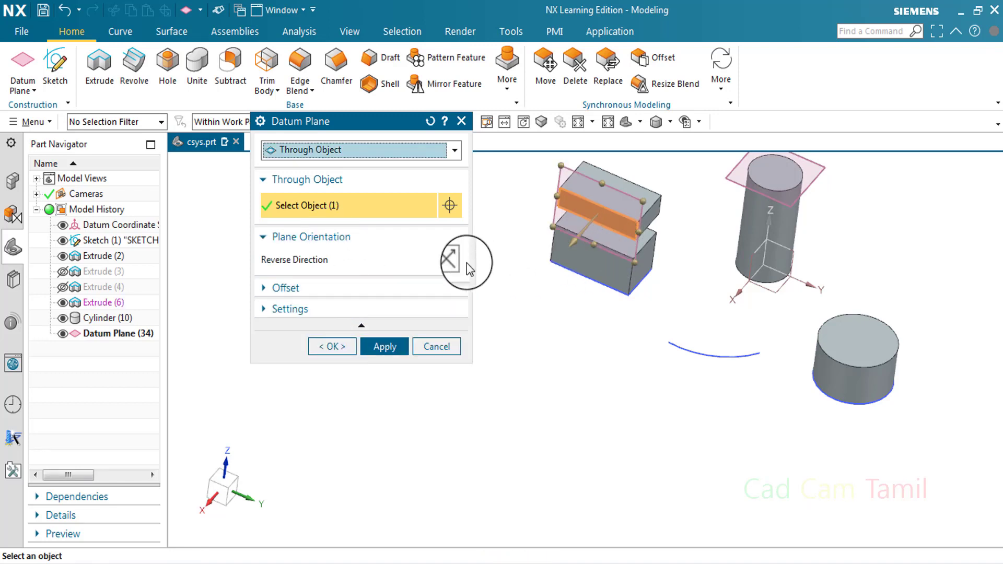
click(436, 288)
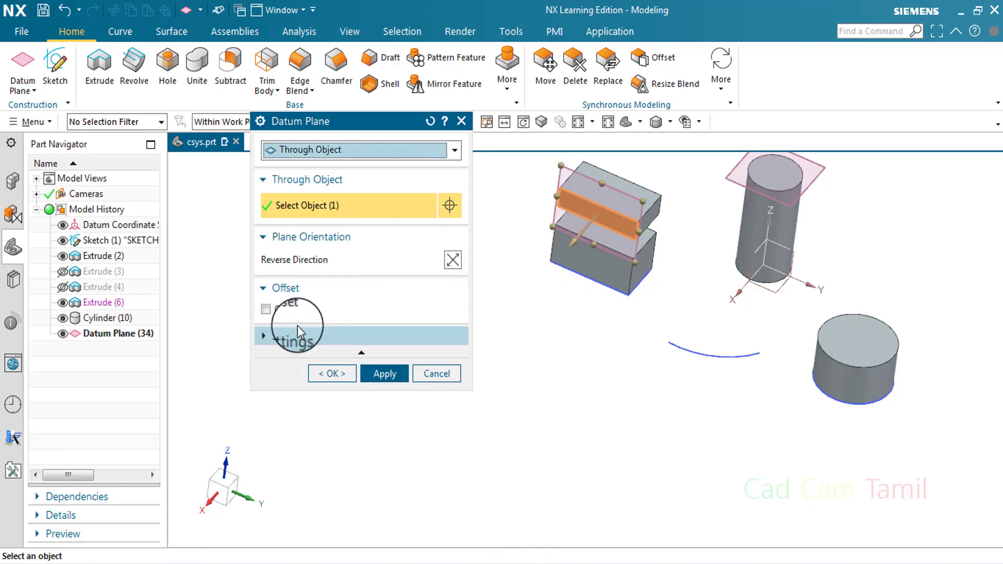
click(265, 309)
text(40)
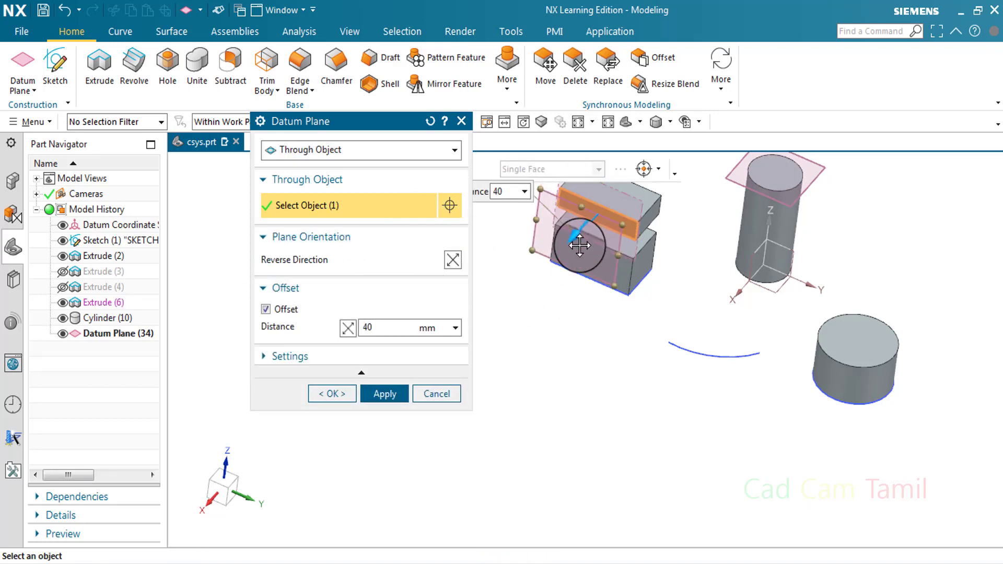
click(385, 394)
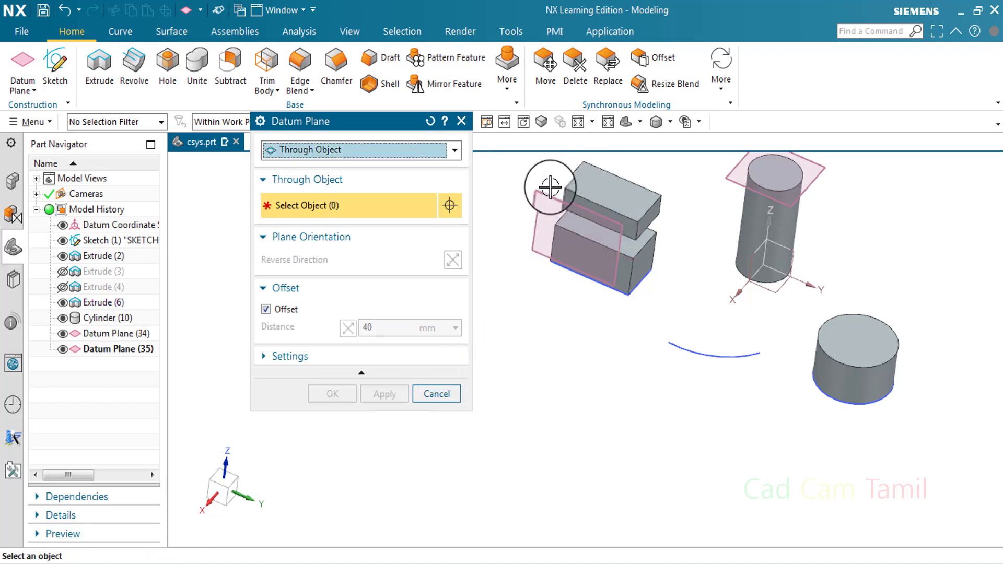
Preview a Through Object datum plane on the lower block's end face, offset by 40 mm.
click(403, 149)
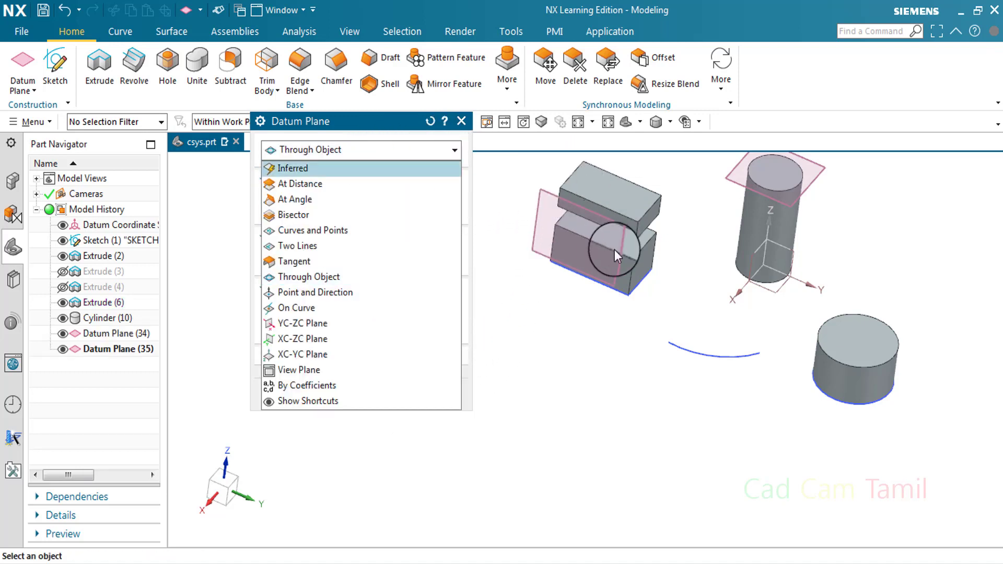
click(642, 259)
click(657, 172)
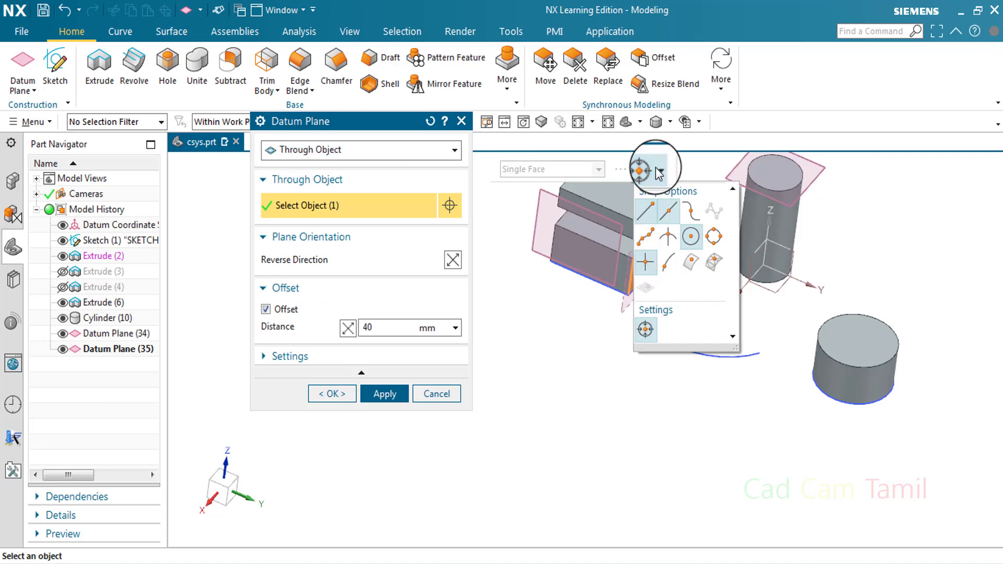
Preview a Point and Direction datum plane at the upper block's back corner of the top end edge, offset by 40 mm.
click(439, 150)
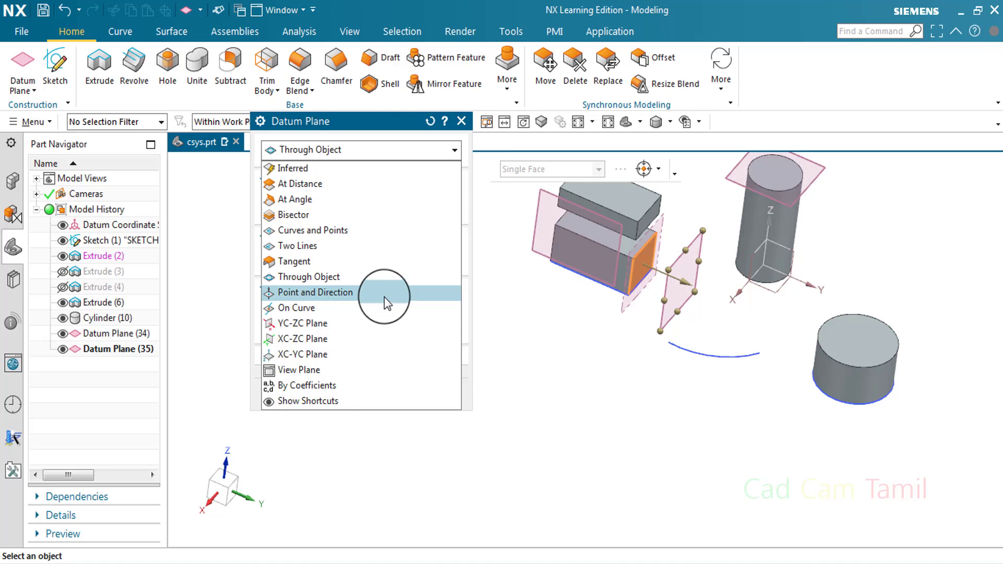
click(384, 296)
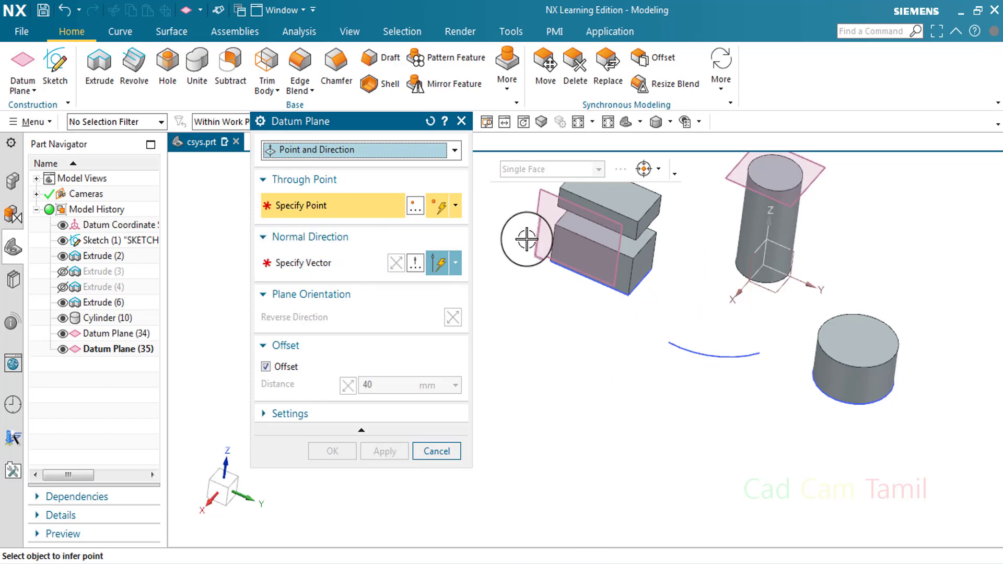
scroll(711, 333, up, 4)
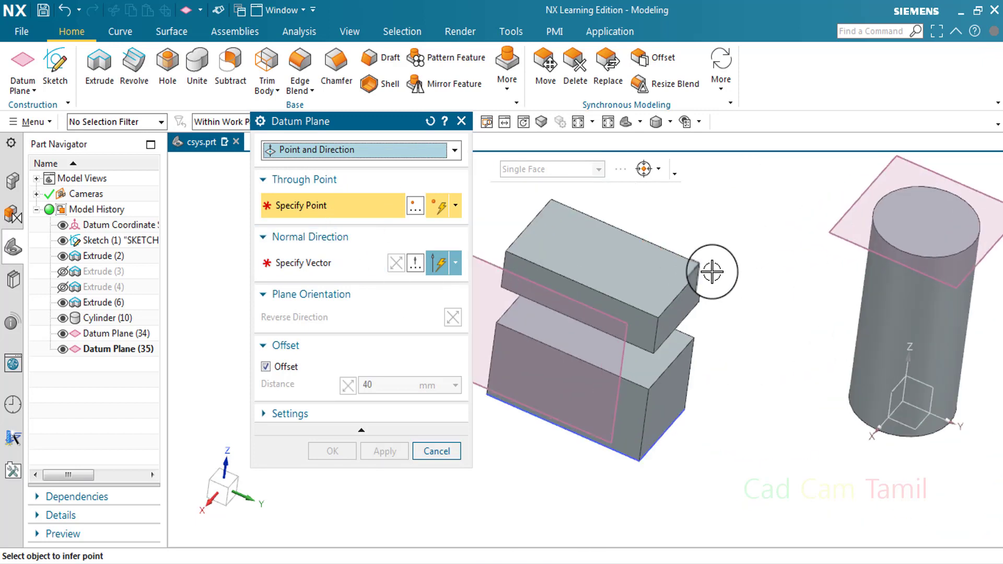
click(703, 267)
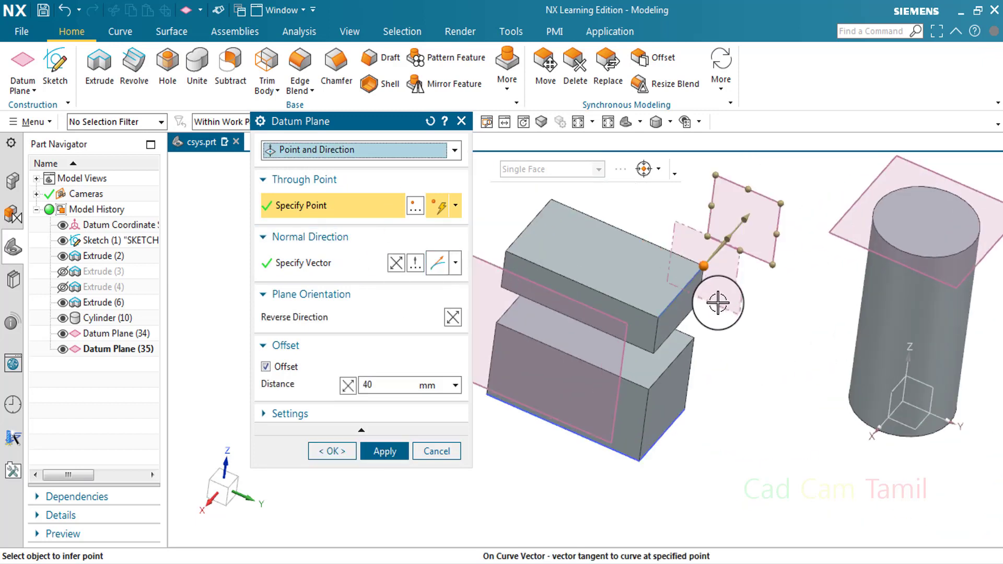
click(333, 267)
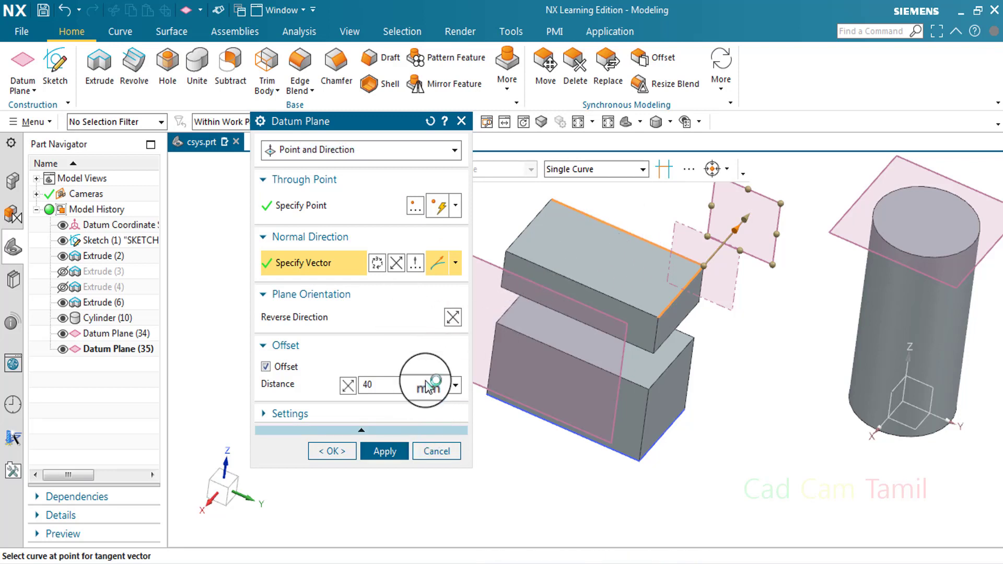
Reset the settings and create a Point and Direction datum plane at the upper block's front top corner, using the long top edge as the normal.
click(455, 152)
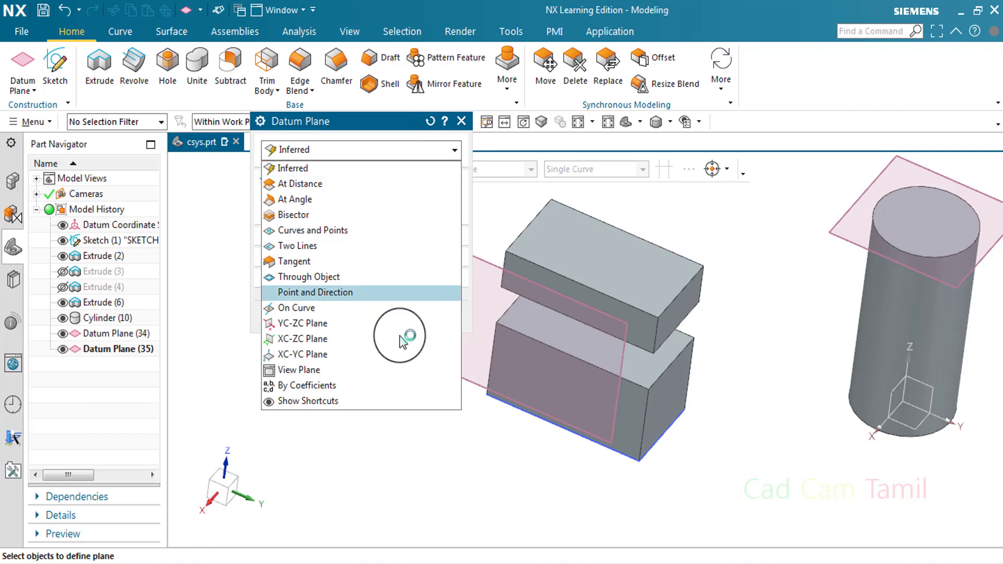
click(336, 290)
click(655, 317)
click(396, 262)
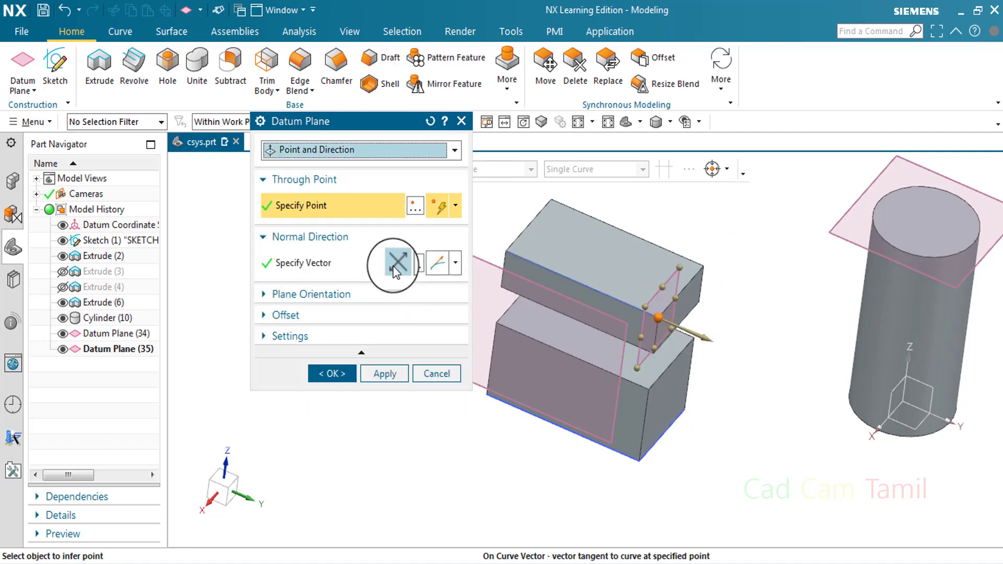
click(399, 261)
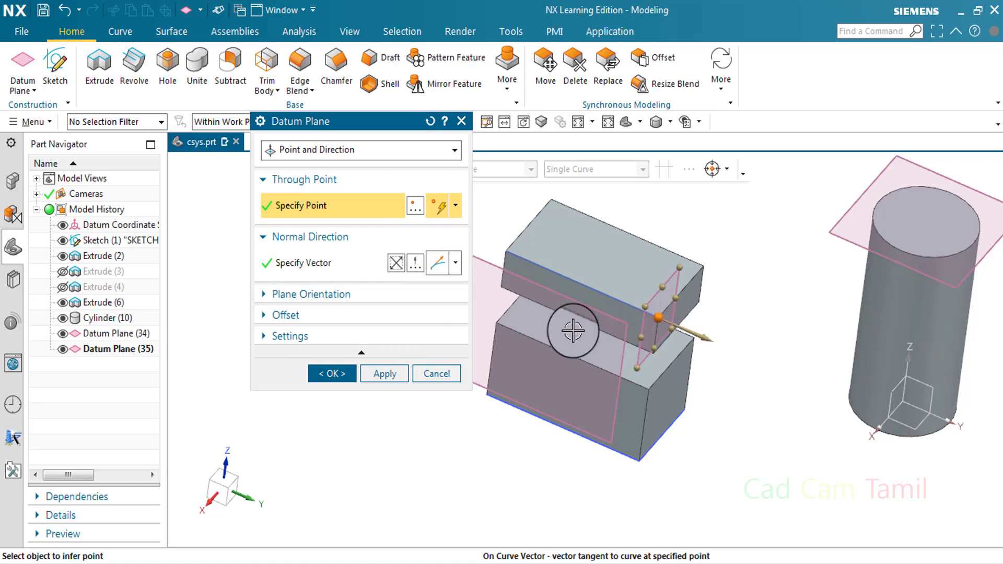
click(455, 263)
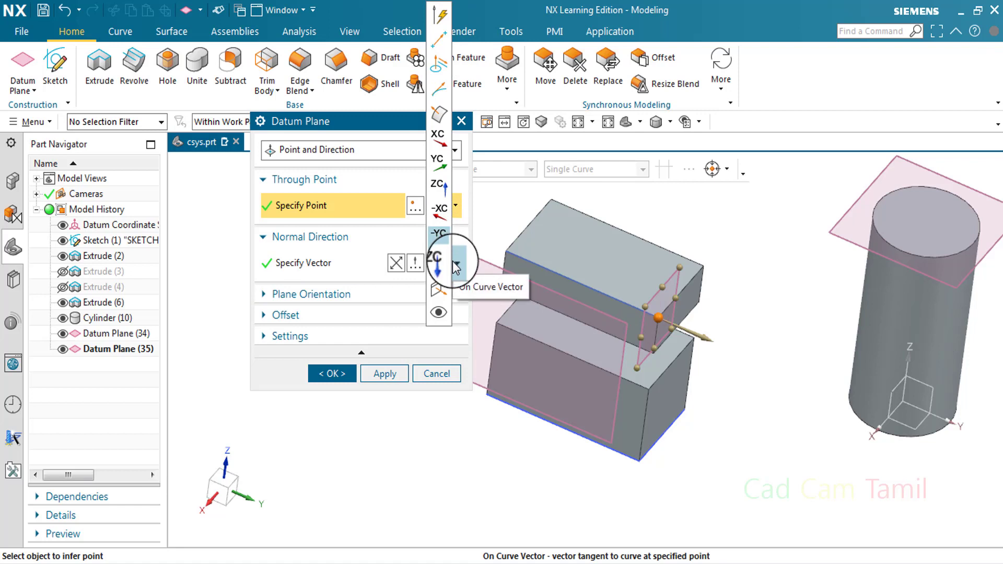
click(508, 217)
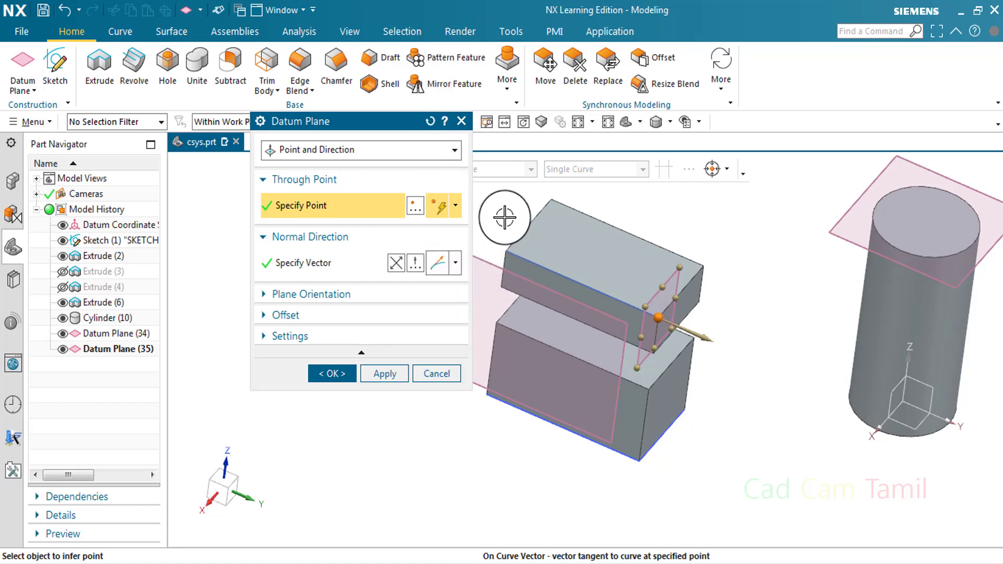
click(392, 373)
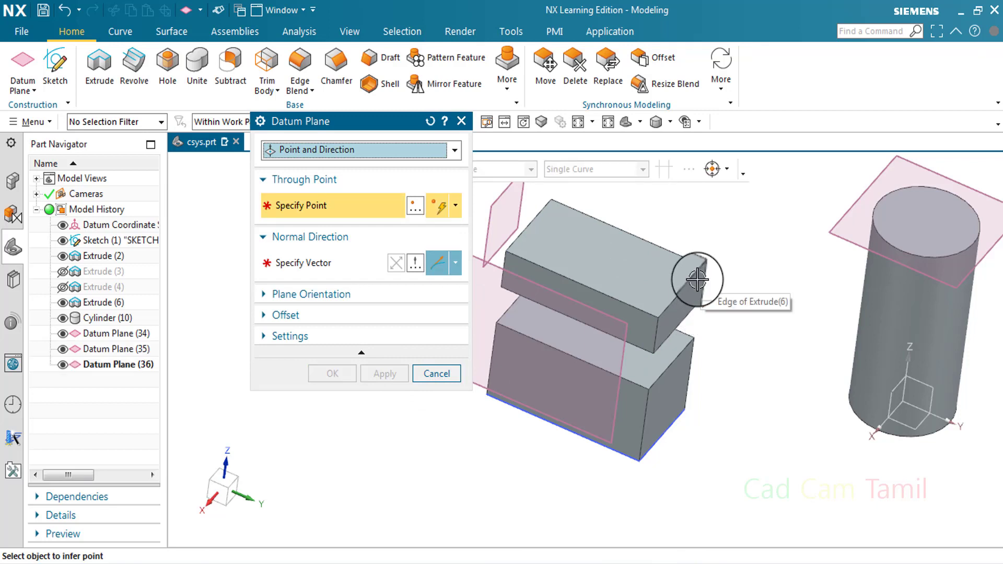
Leave the Datum Plane command and delete the three created datum planes.
click(366, 149)
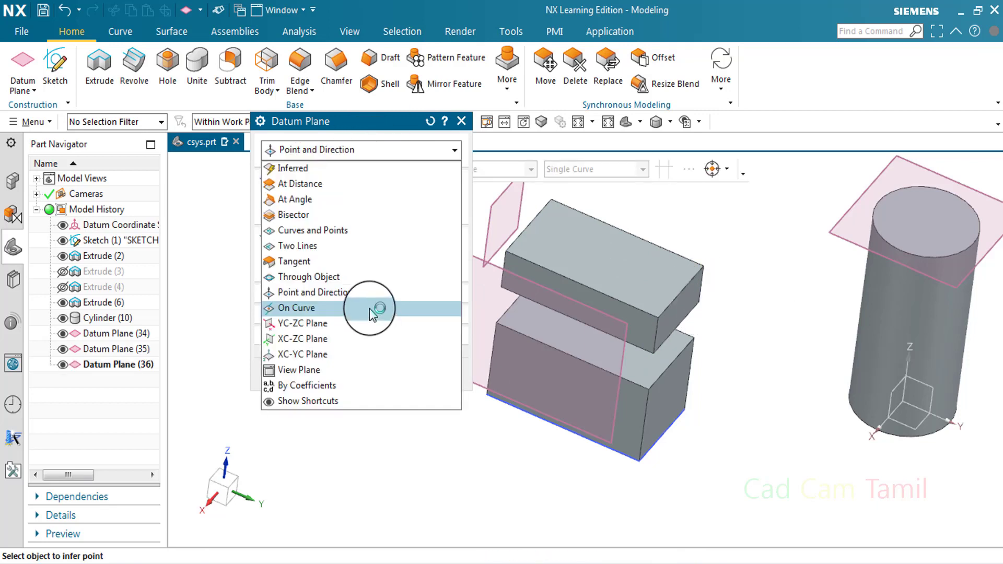
click(372, 308)
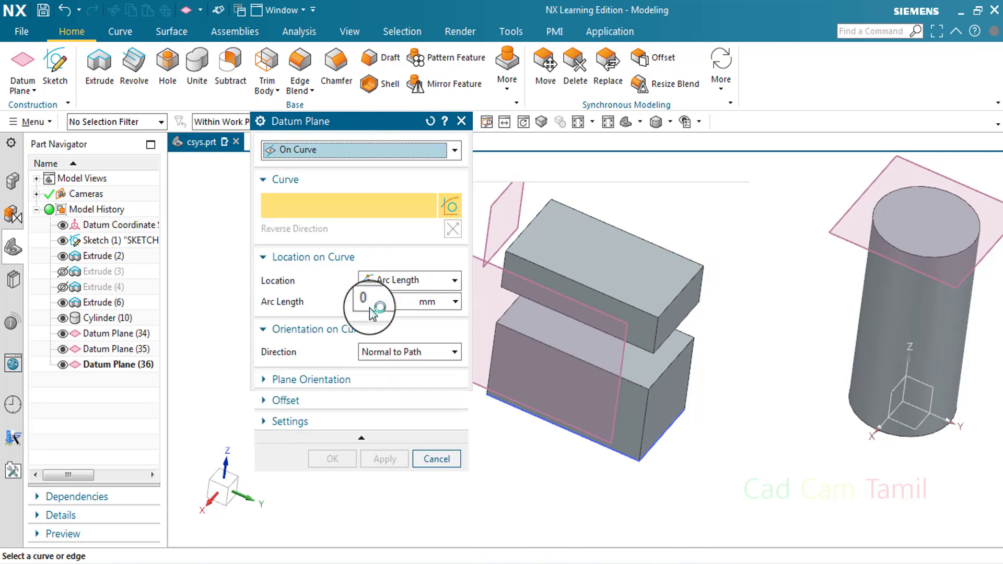
click(462, 121)
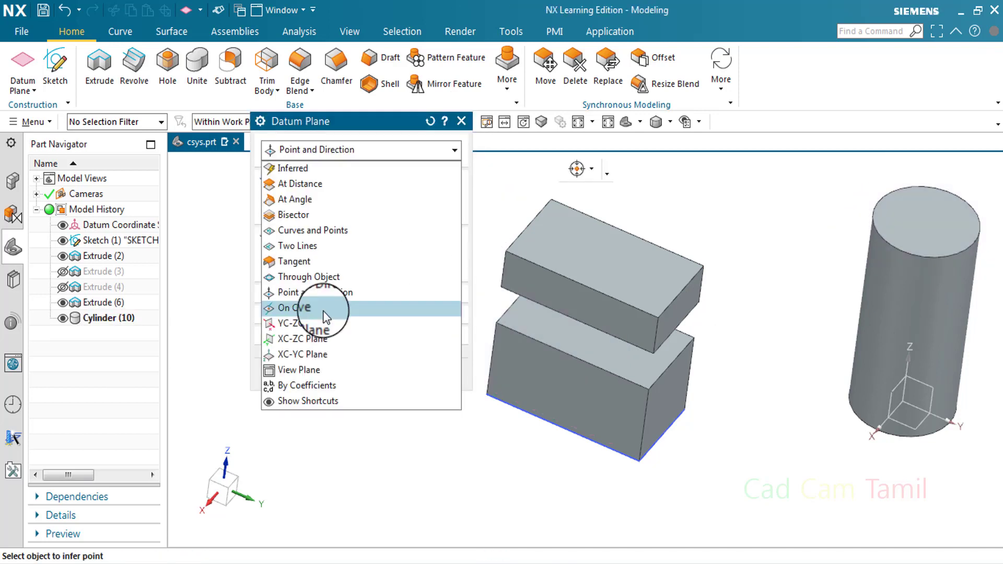
Examine the option groups of the On Curve plane type and its curve rule choices, and leave the command.
click(329, 373)
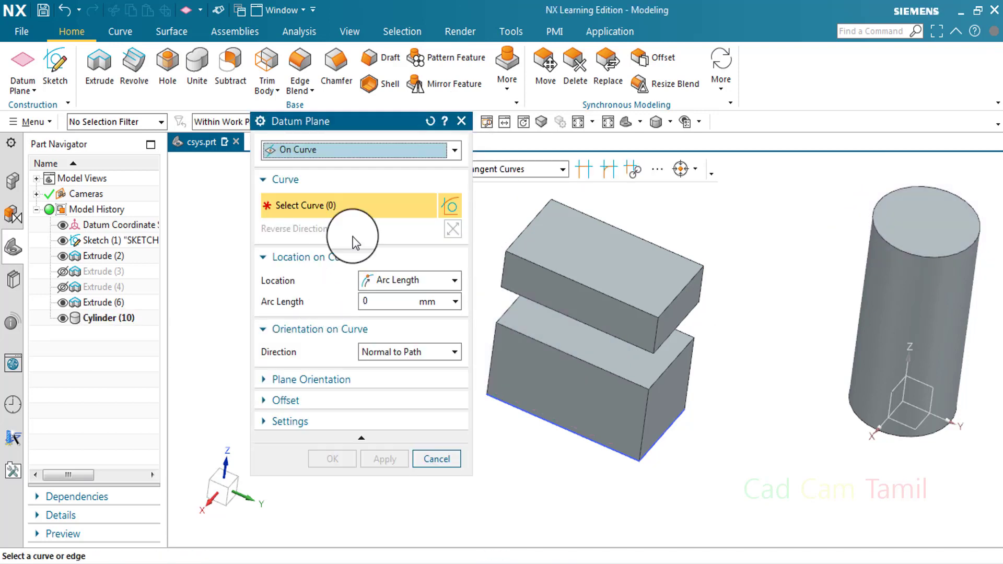
click(329, 180)
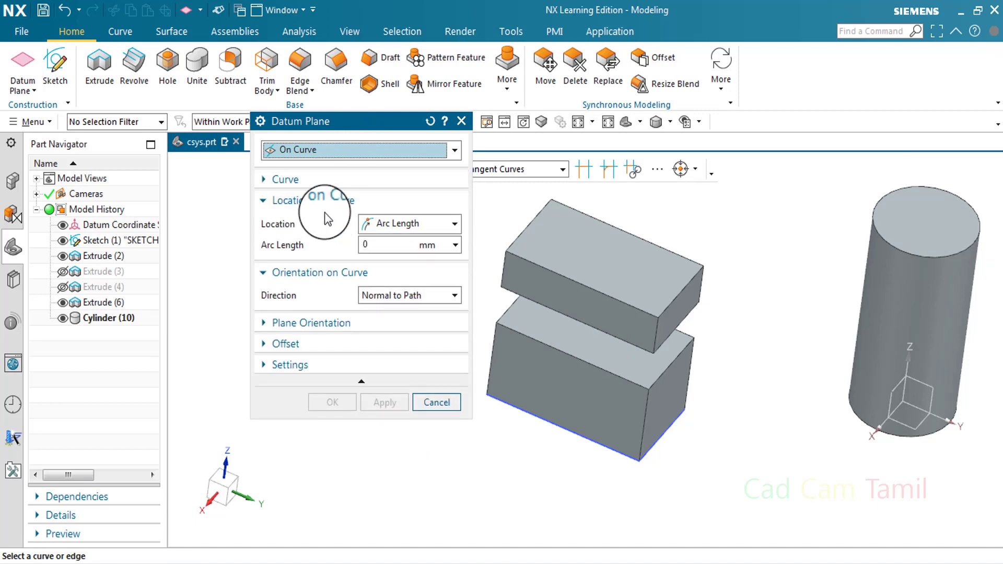
click(314, 201)
click(307, 225)
drag(344, 121, 299, 201)
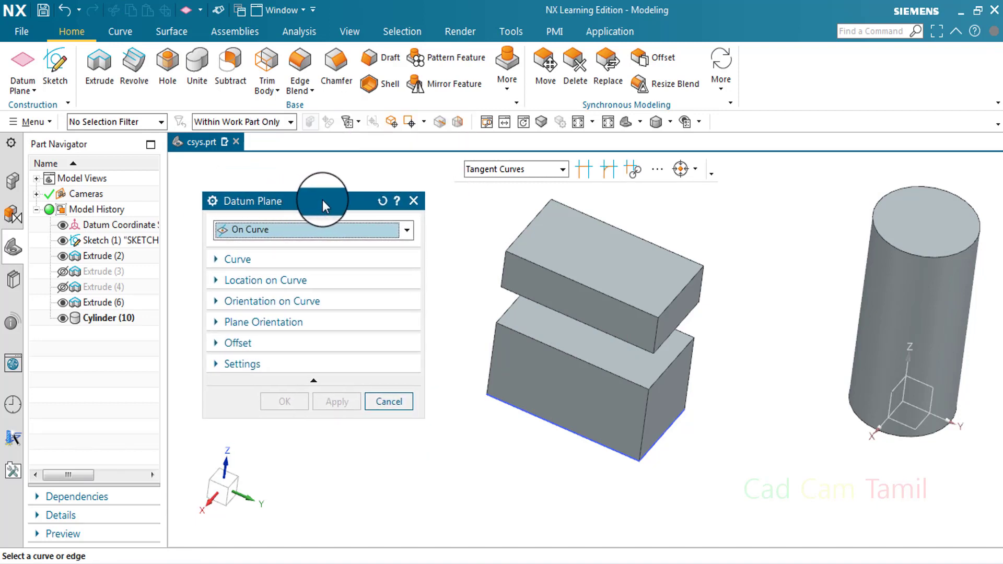
click(515, 175)
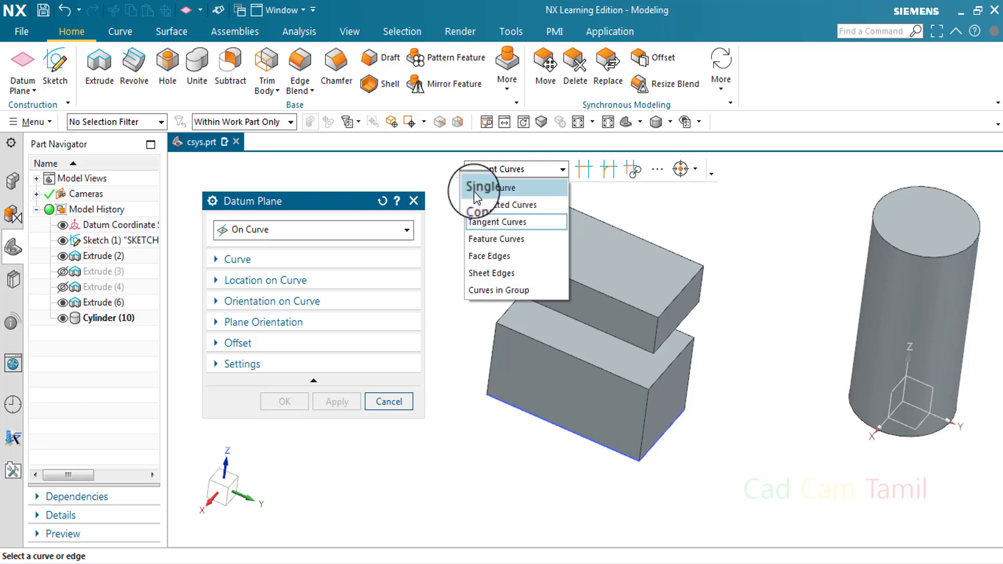
click(585, 170)
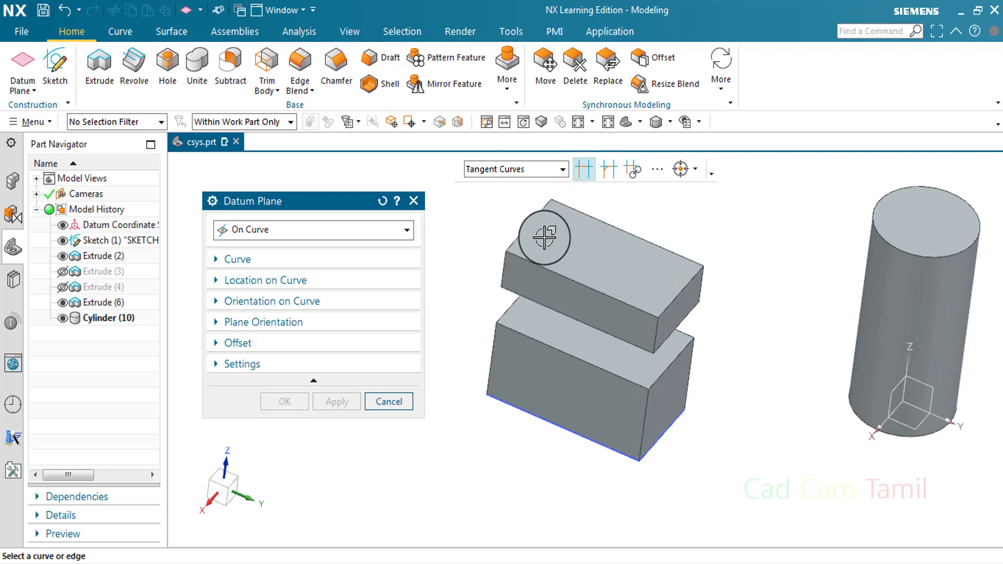
click(412, 200)
Preview an On Curve datum plane normal to the blue arc at an arc length of about 19 mm.
scroll(527, 310, up, 2)
scroll(527, 309, down, 2)
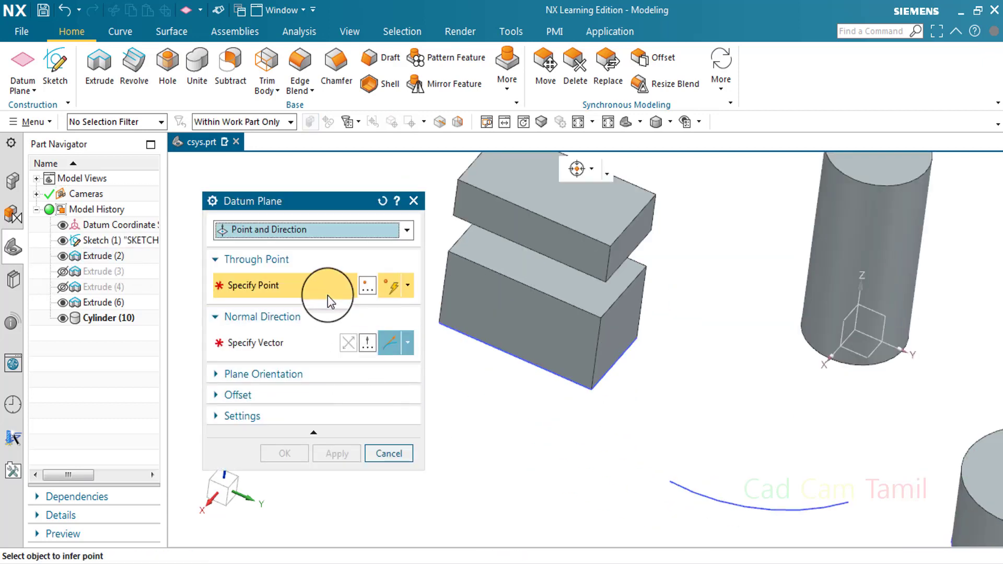
click(313, 229)
click(282, 387)
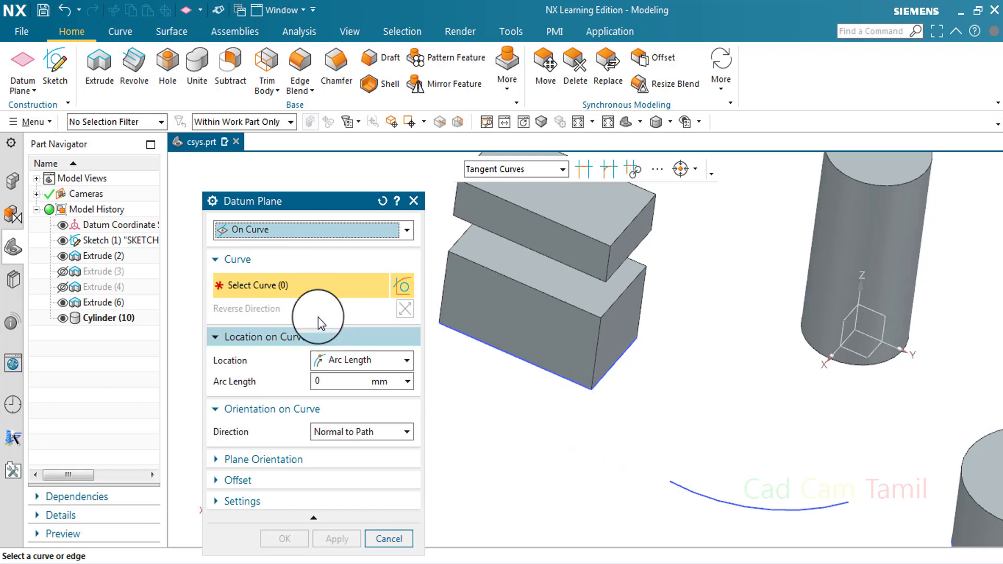
click(705, 502)
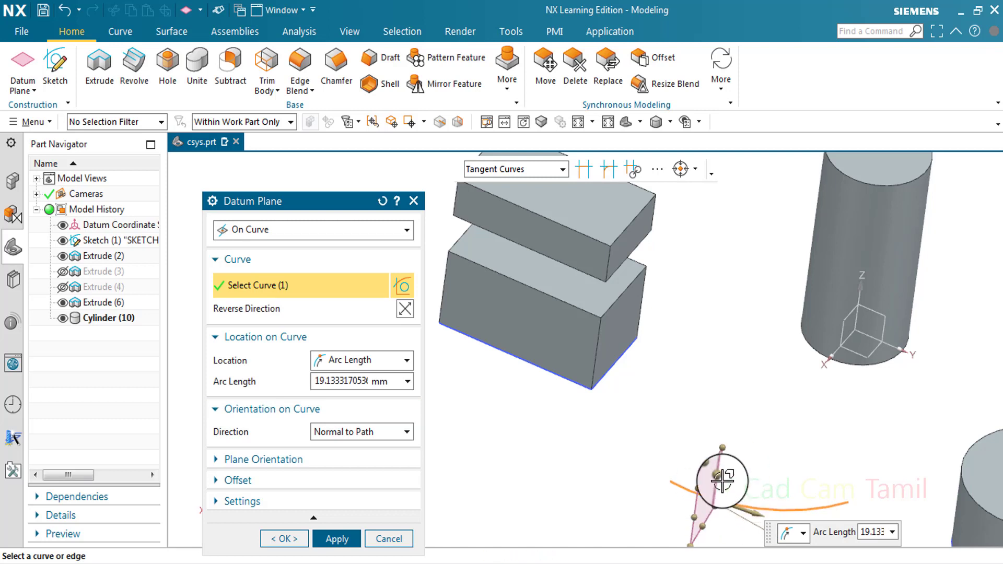
scroll(702, 460, down, 3)
scroll(706, 509, up, 5)
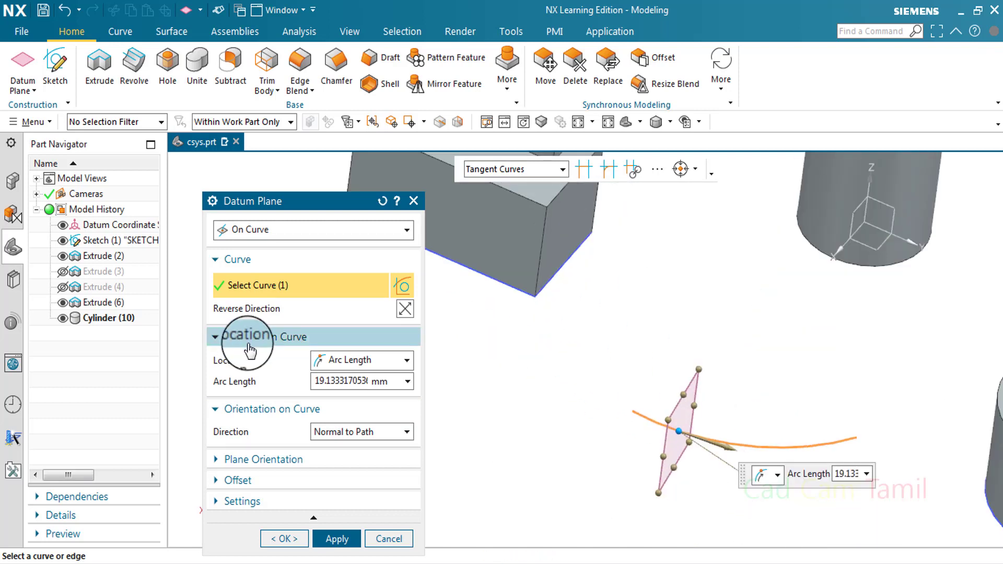
Go through the On Curve plane's option groups and enable its offset.
click(250, 341)
click(233, 258)
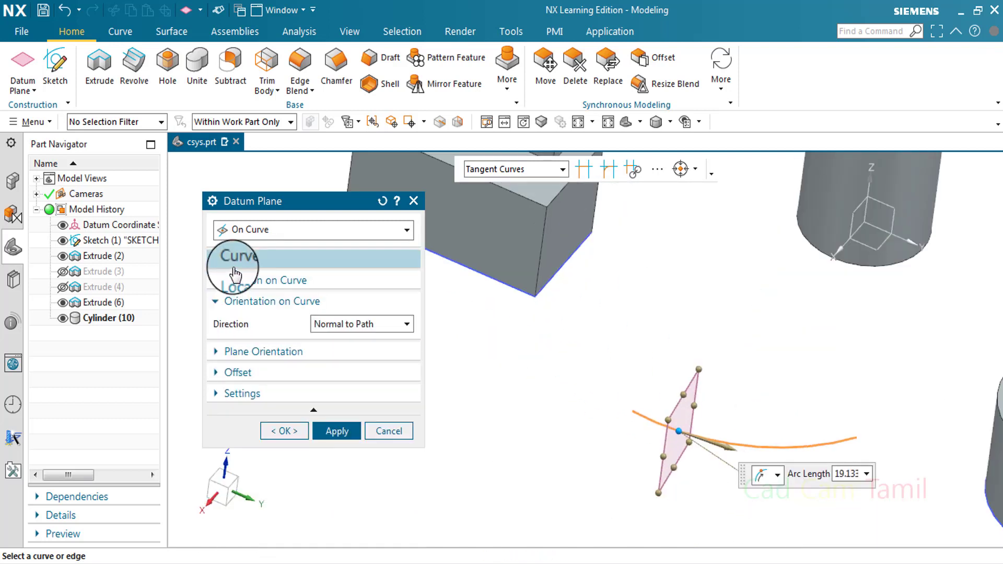
click(235, 302)
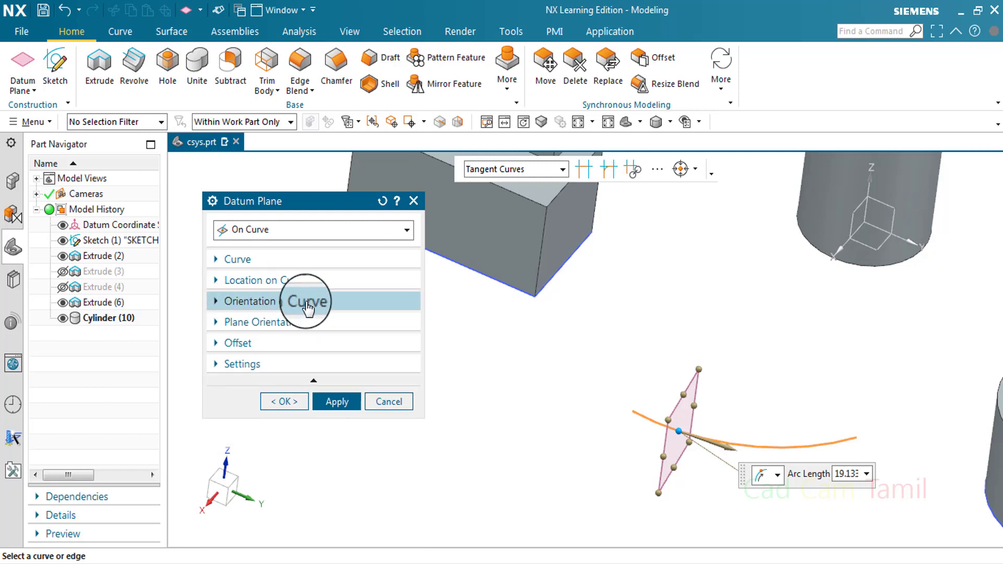
click(282, 327)
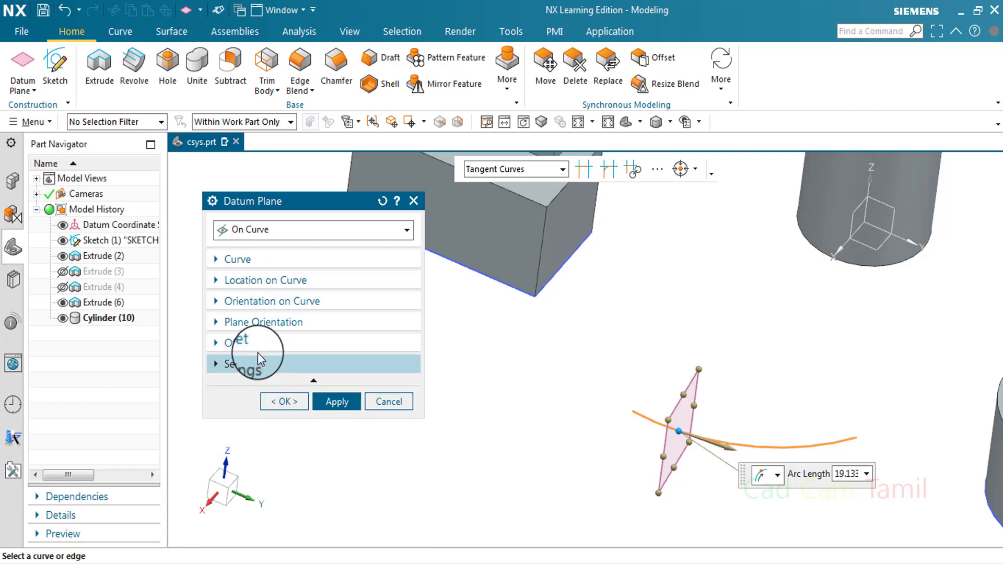
click(251, 398)
click(246, 422)
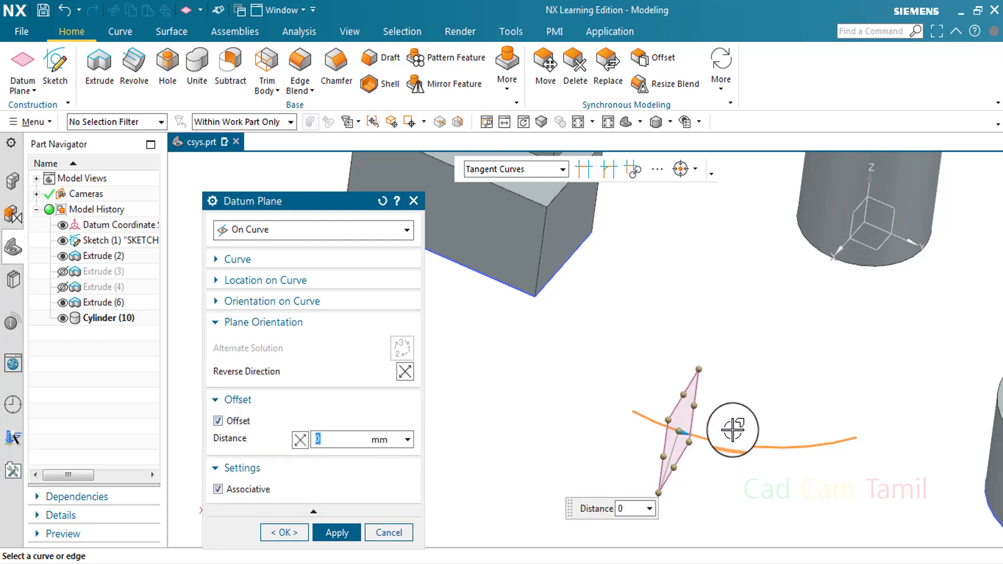
Change the plane's location on the arc to % Arc Length with a value of 30.
click(237, 280)
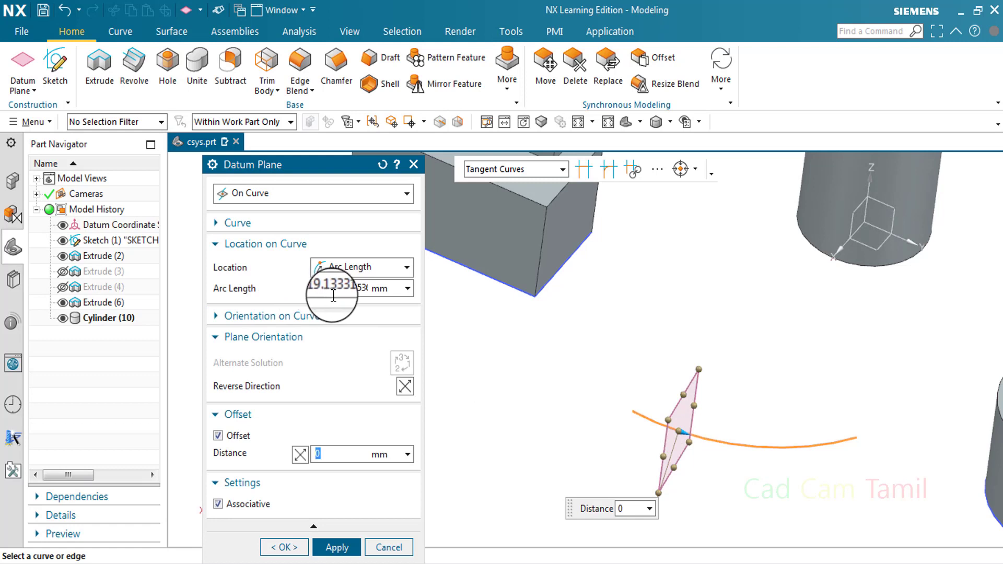
click(359, 269)
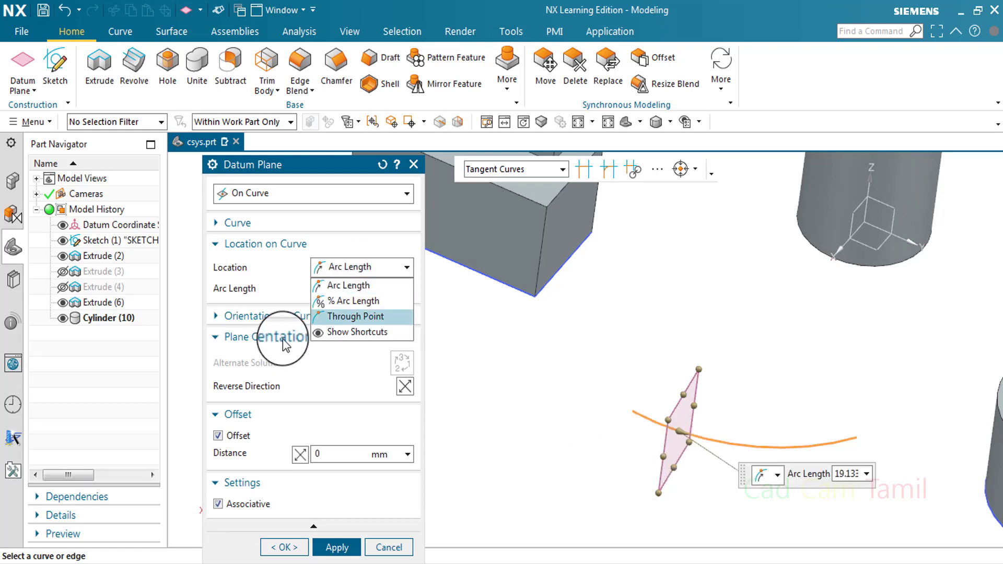
click(350, 305)
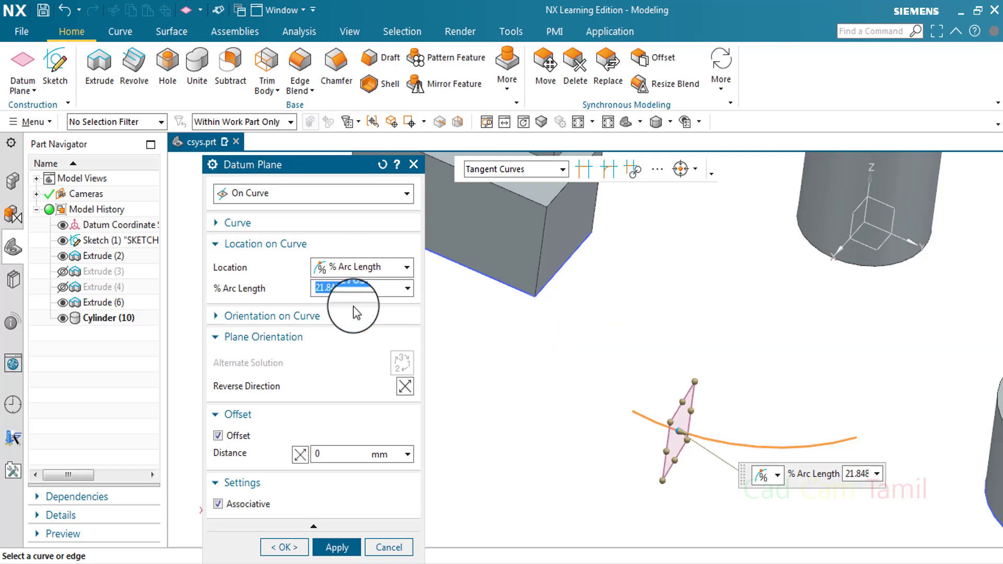
key(BackSpace)
text(30)
key(Return)
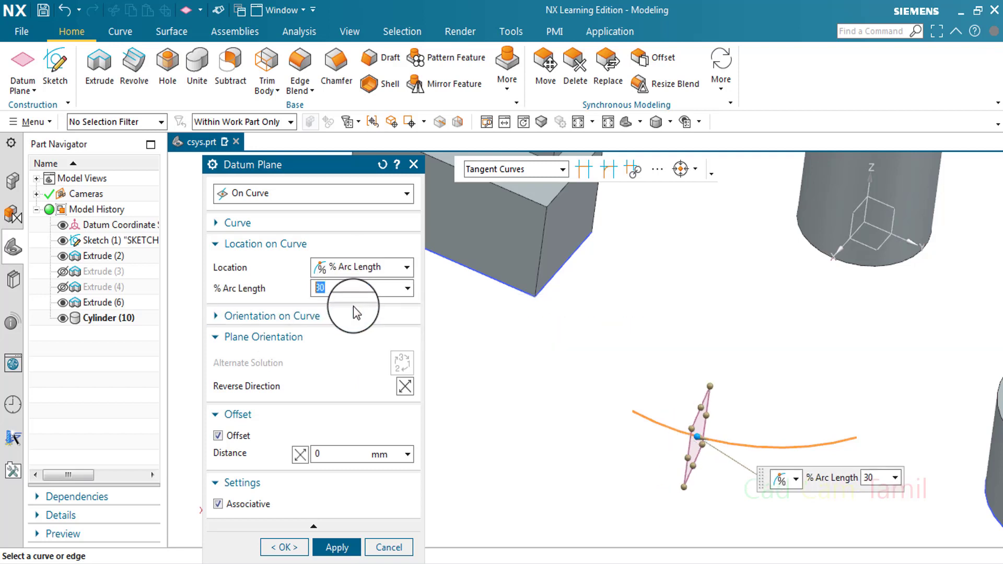
Show the orientation options of the On Curve plane and set its direction to Tangent to Path.
click(365, 316)
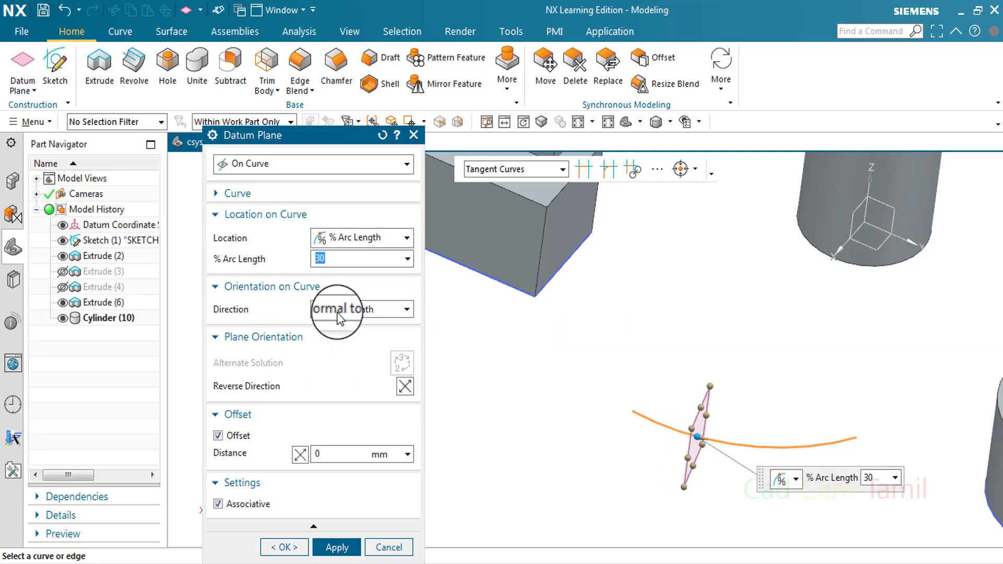
click(242, 350)
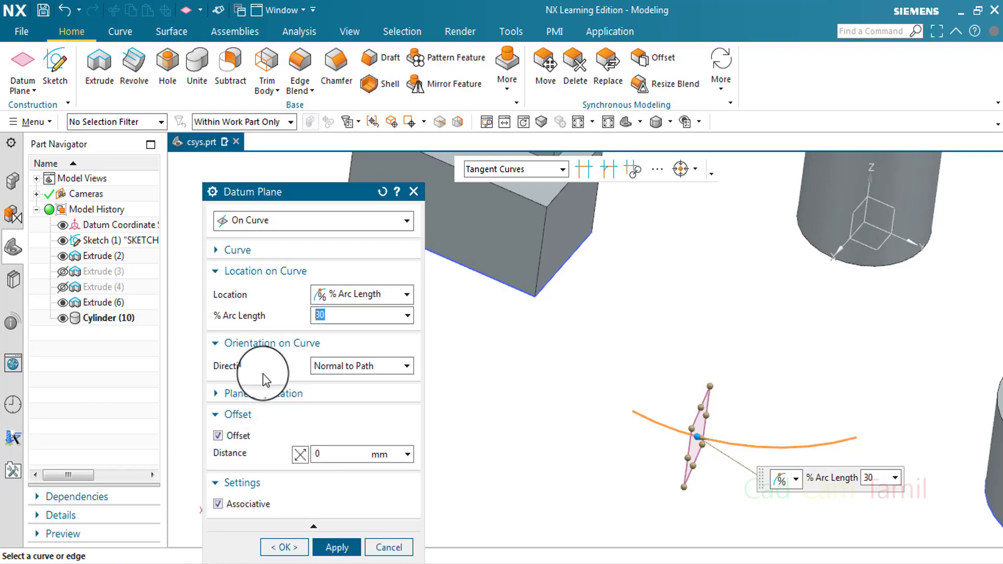
click(366, 369)
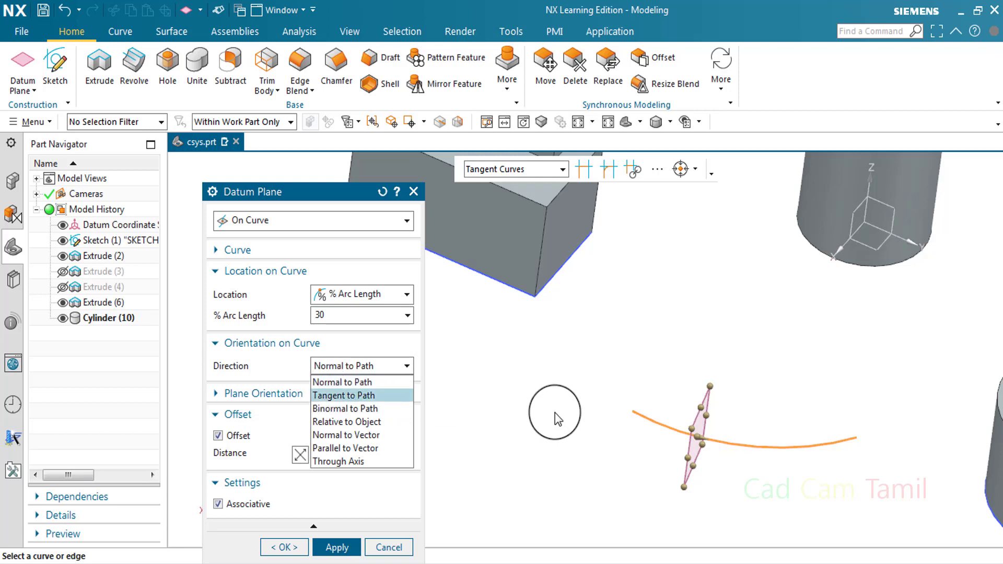
click(364, 396)
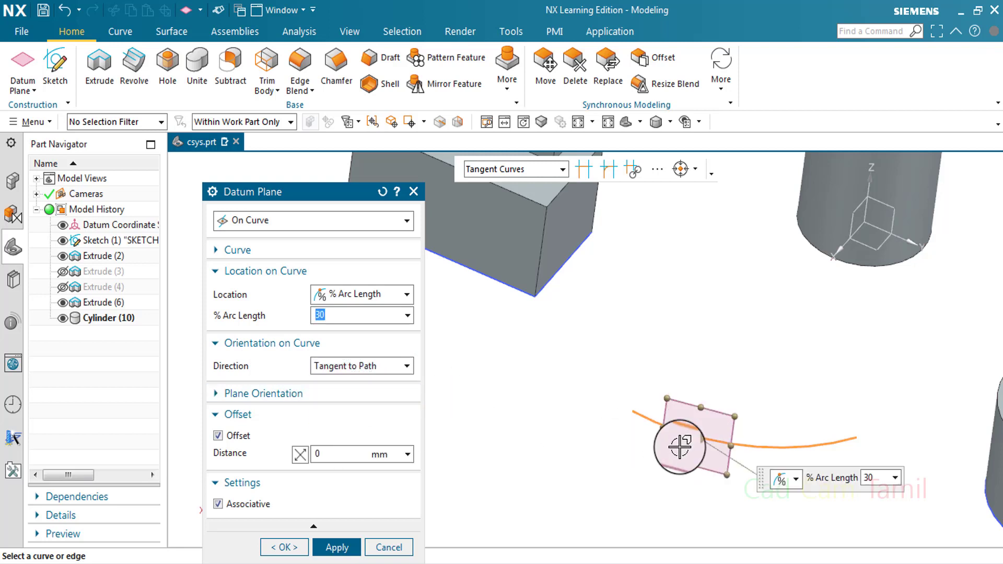
Set the plane's direction on the curve to Binormal to Path and create the datum plane.
click(381, 366)
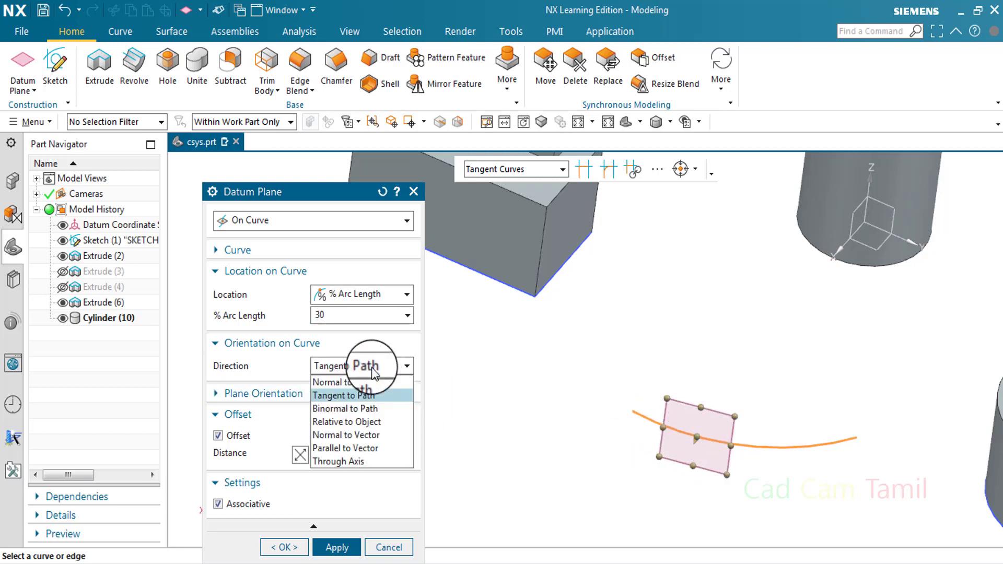
click(368, 403)
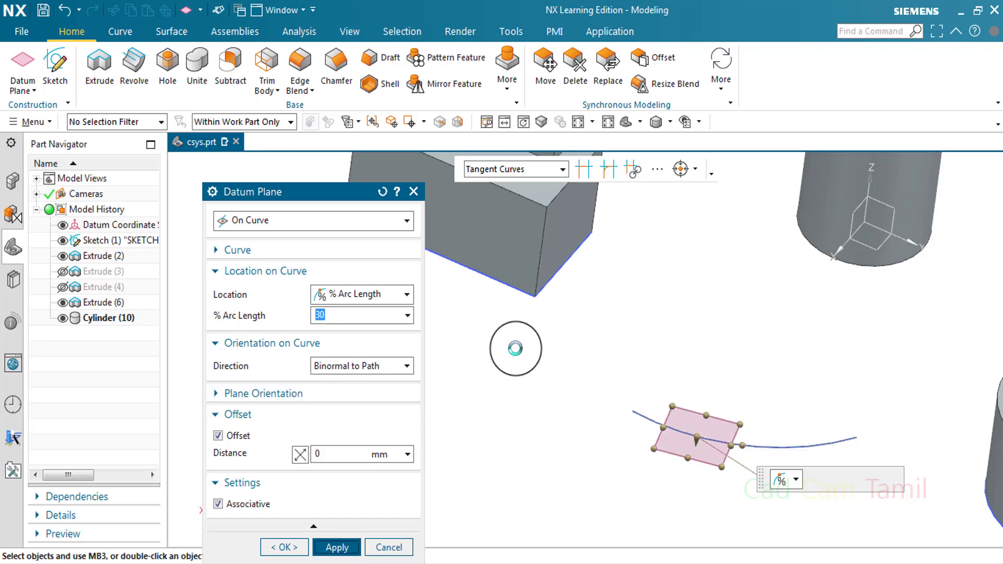
middle_click(596, 397)
Change the new plane's direction to Relative to Object, using the box's front face as the reference.
click(381, 366)
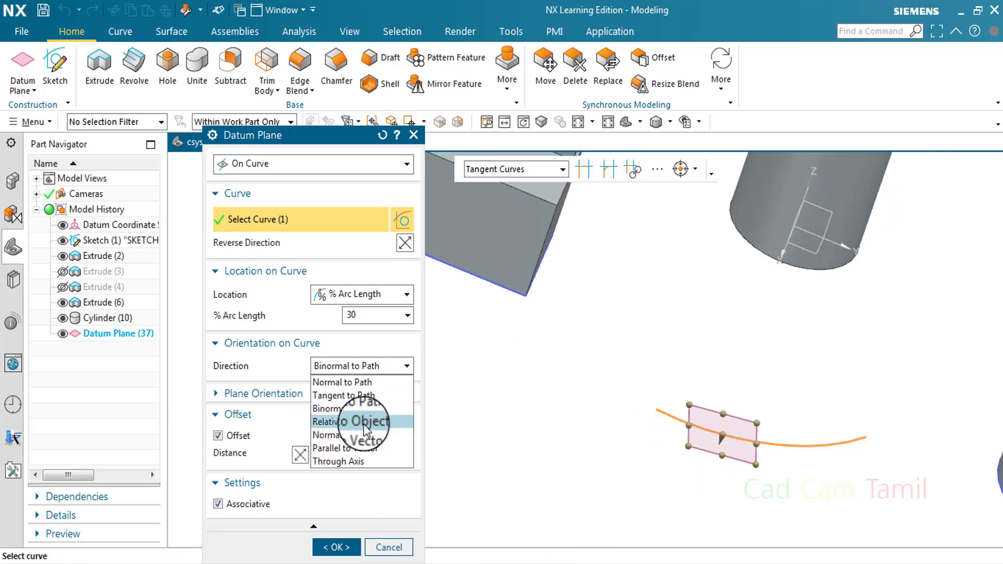
click(364, 424)
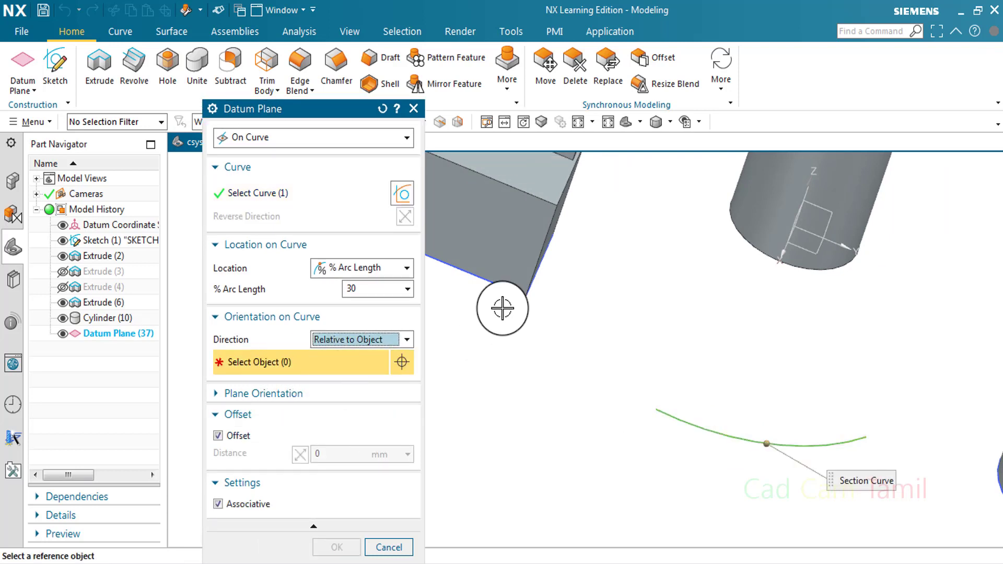
click(517, 230)
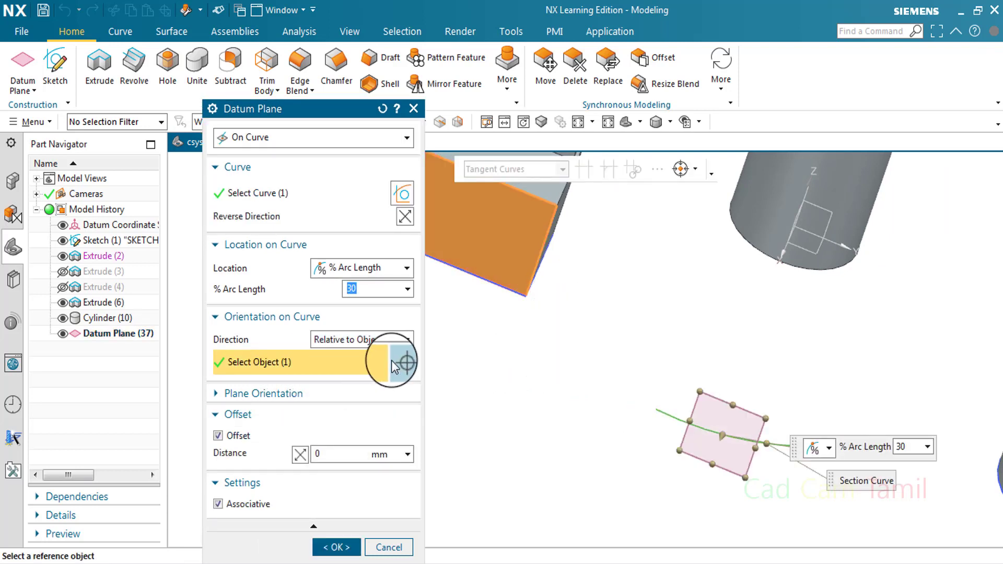
Orient the plane Normal to Vector, trying the Y axis as the vector before picking the Z axis.
click(395, 342)
click(369, 409)
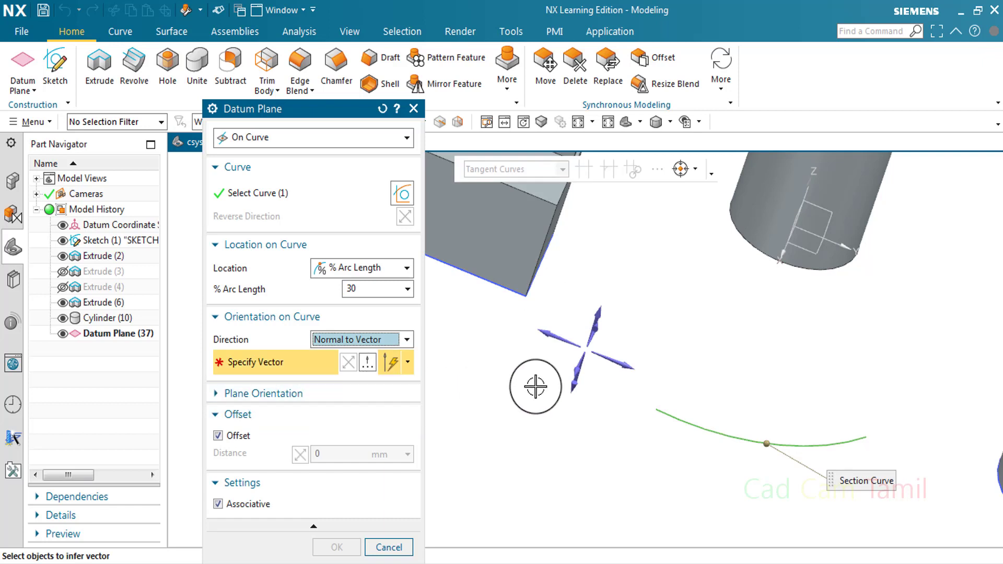
click(626, 367)
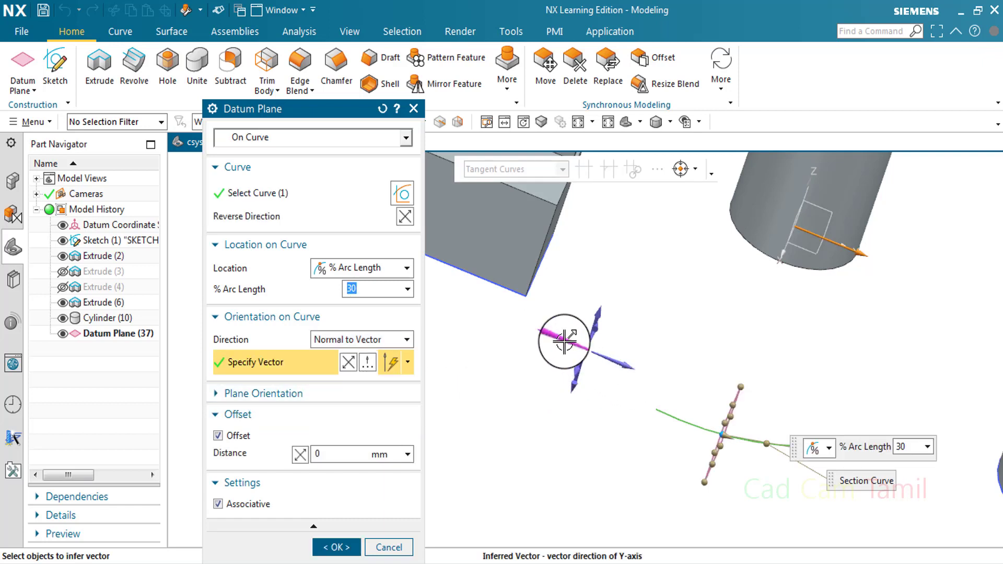
click(598, 324)
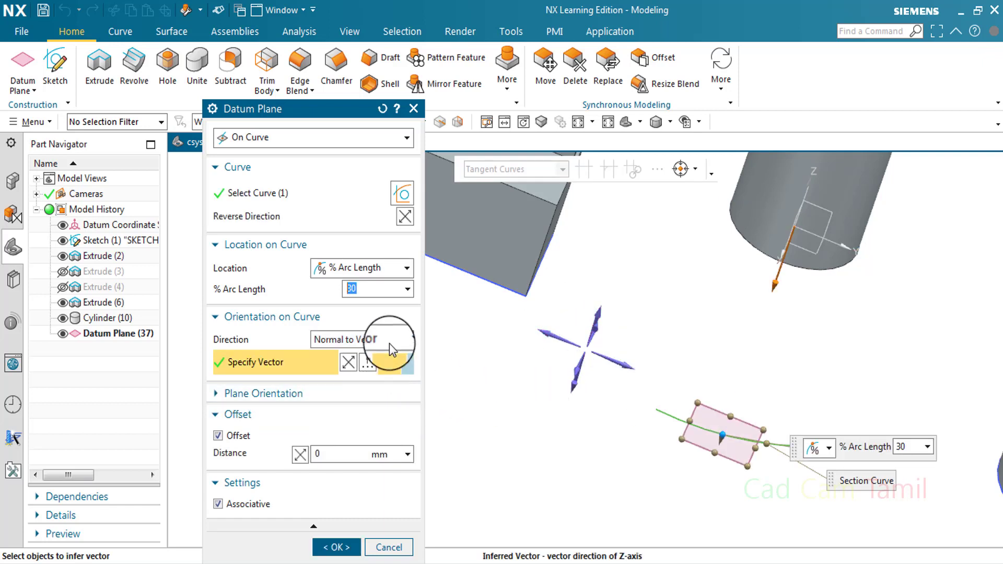
Try the Parallel to Vector direction for the plane, and change it to Through Axis.
click(312, 346)
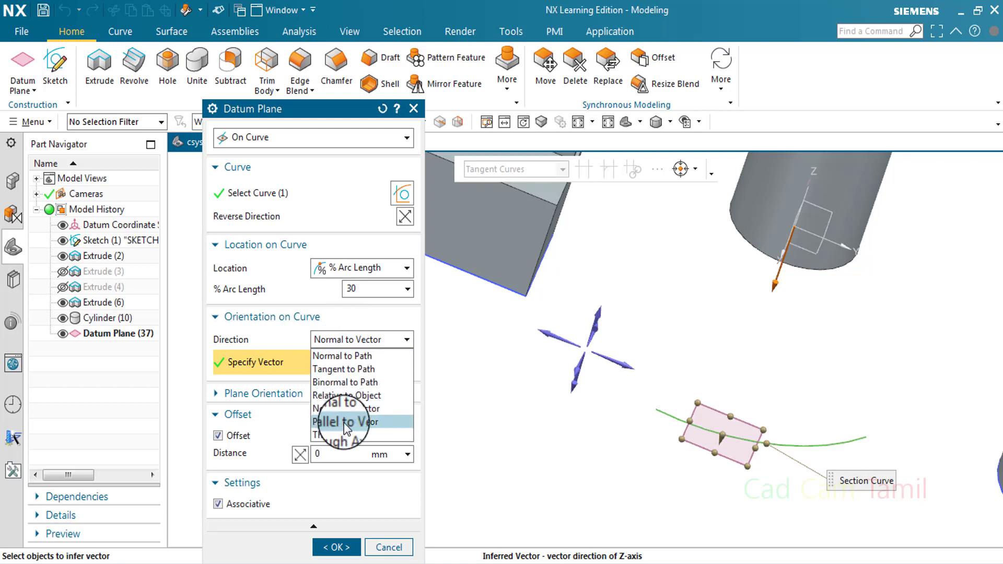
click(344, 418)
click(365, 340)
click(361, 435)
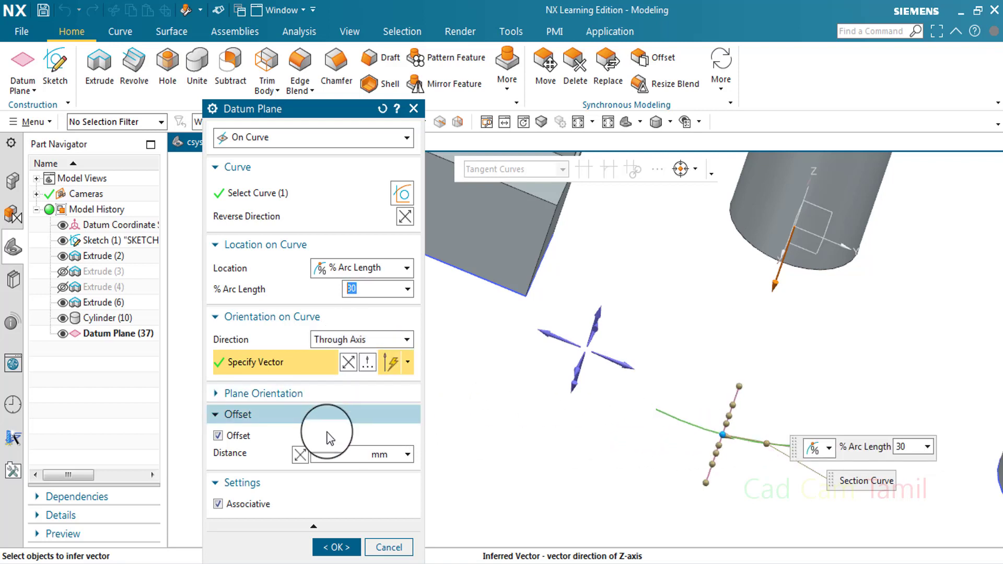
Offset the Through Axis plane by 5 mm and accept the datum plane.
click(335, 455)
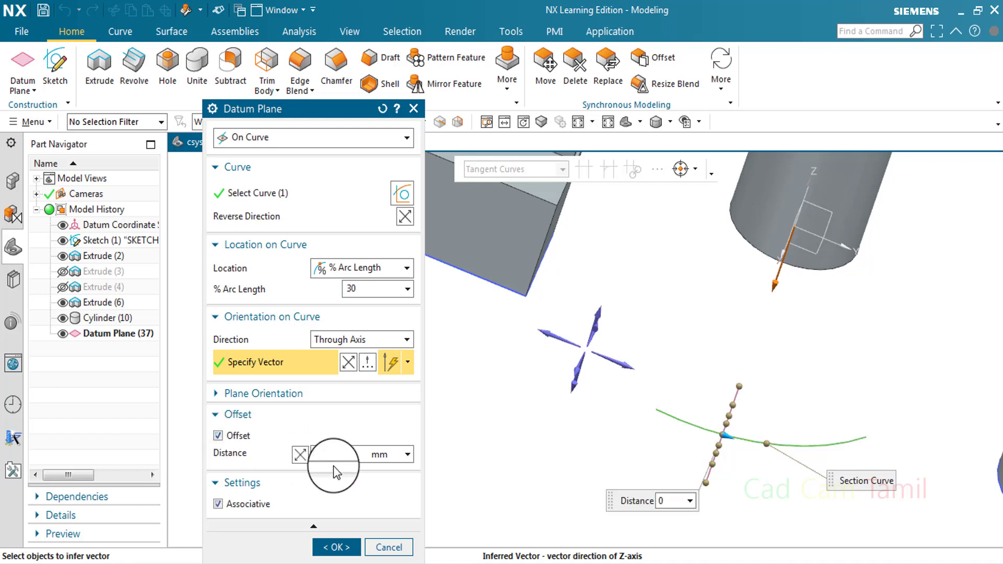
text(5)
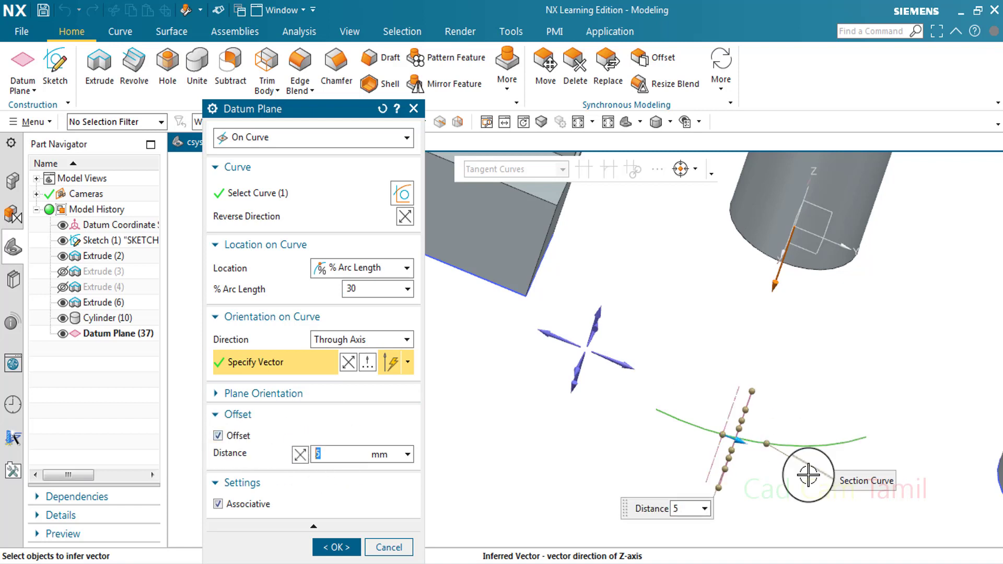
middle_drag(638, 459, 618, 452)
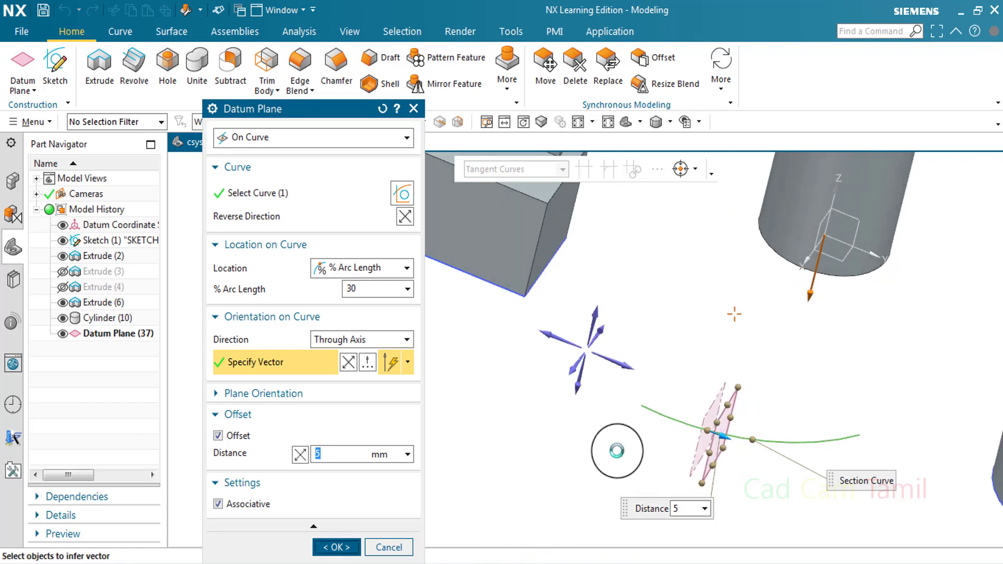
middle_click(618, 452)
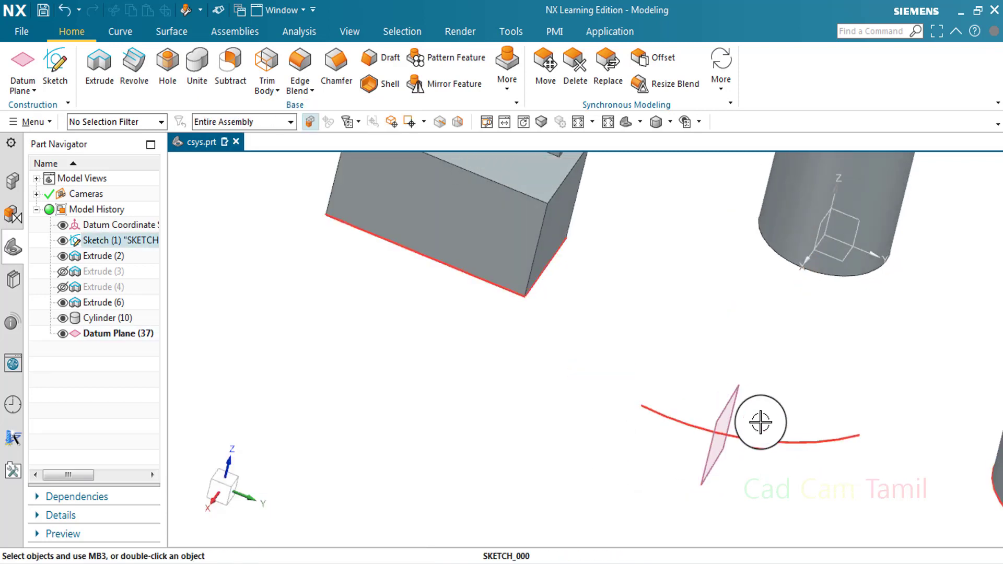
Reopen the new datum plane, look through the available plane types, and leave the command.
double_click(705, 464)
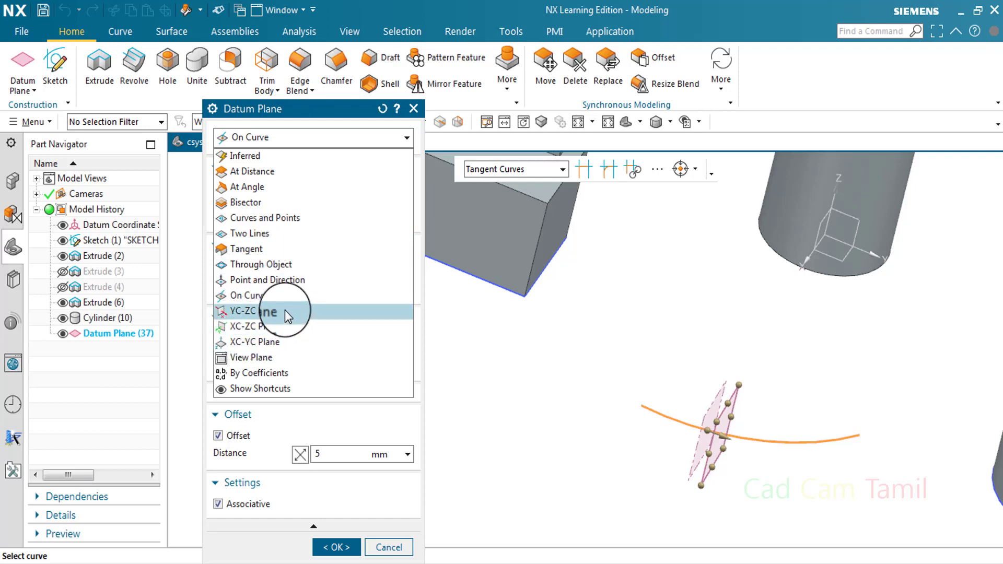
click(413, 110)
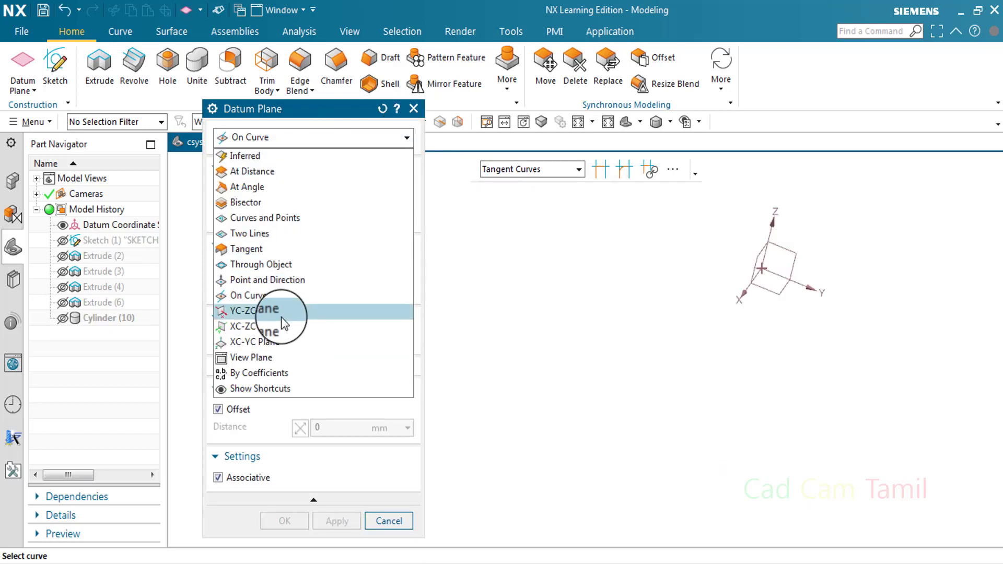
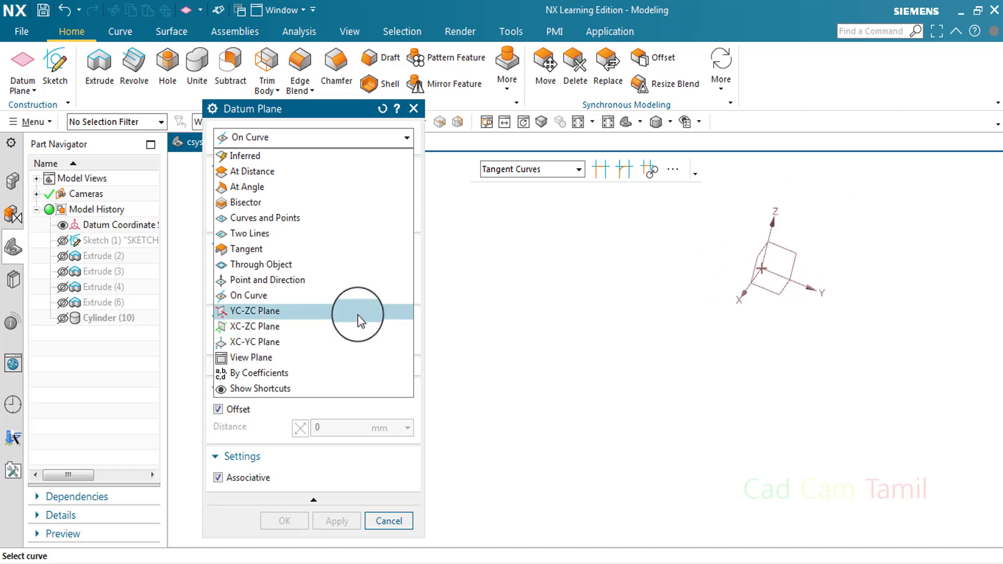
Preview a YC-ZC Plane datum, try its Absolute reference, and offset it 20 mm from the WCS.
click(268, 313)
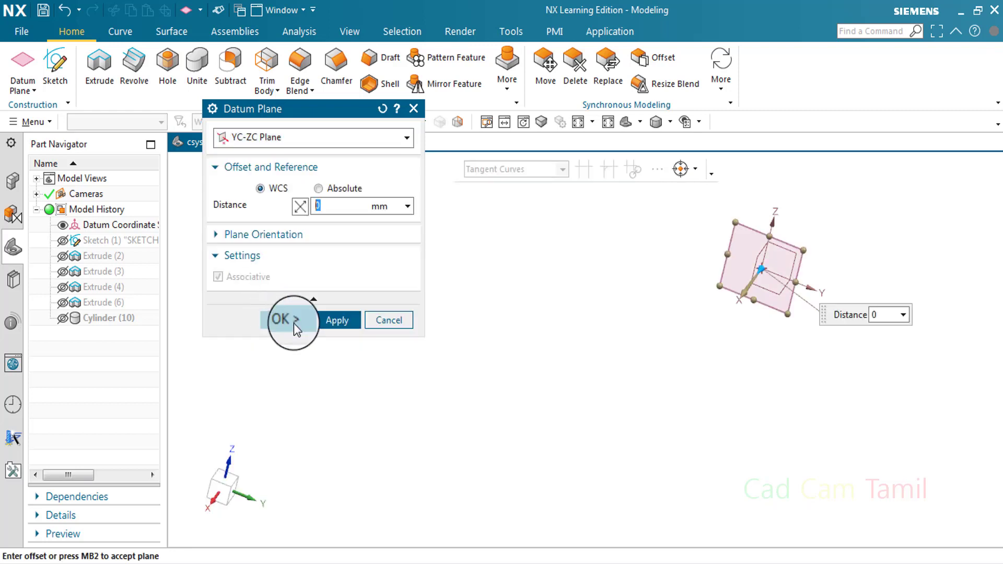
click(264, 168)
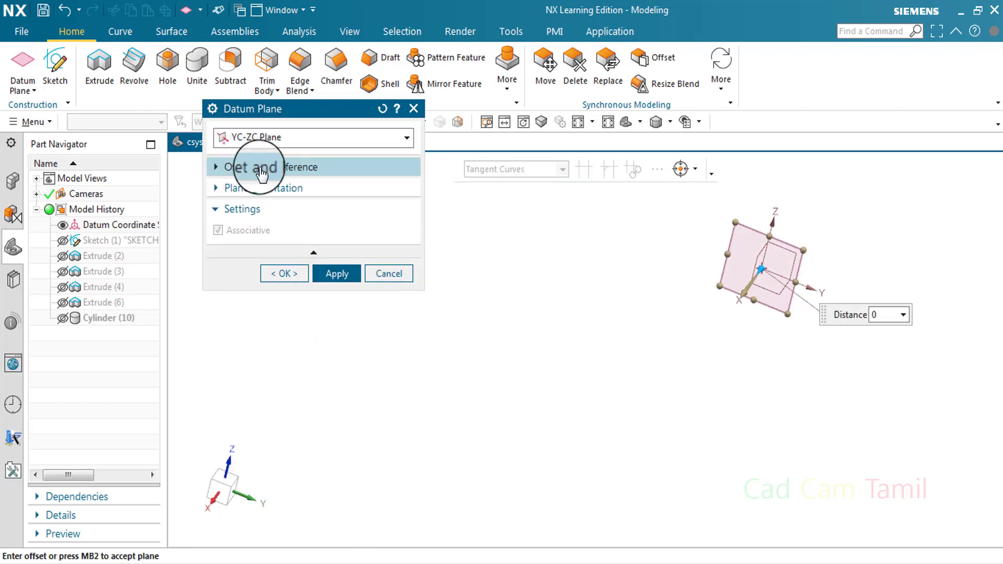
click(261, 168)
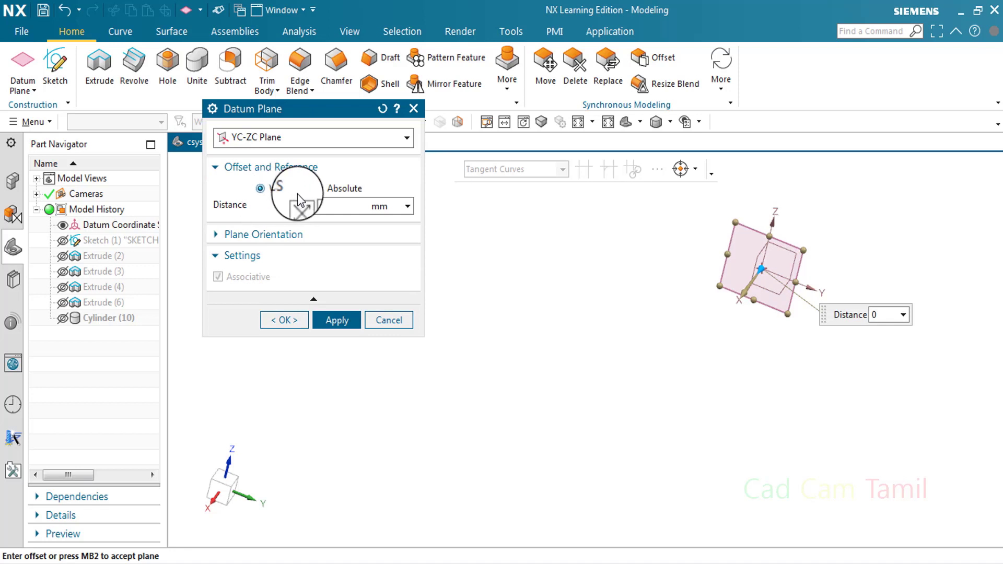
click(318, 189)
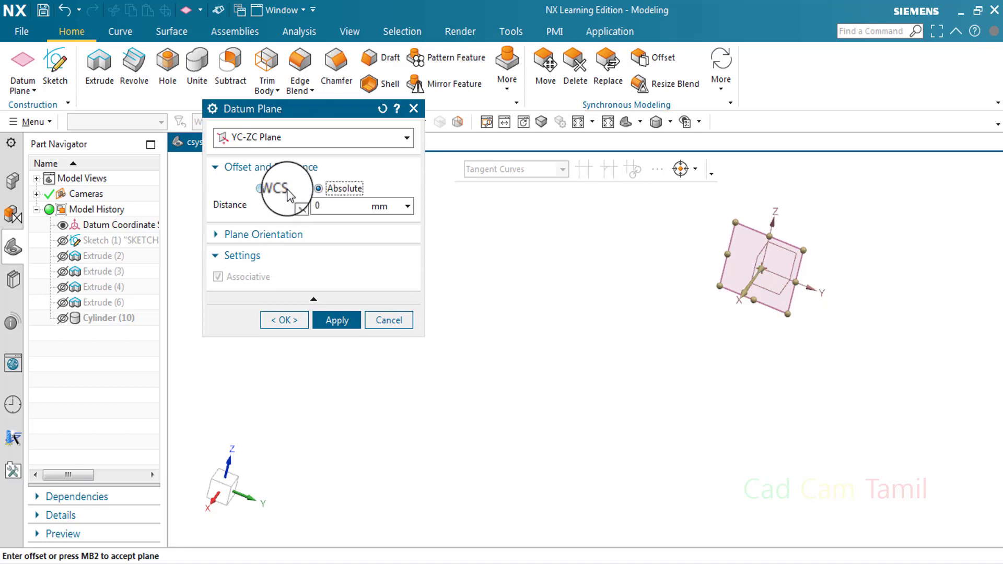
click(326, 208)
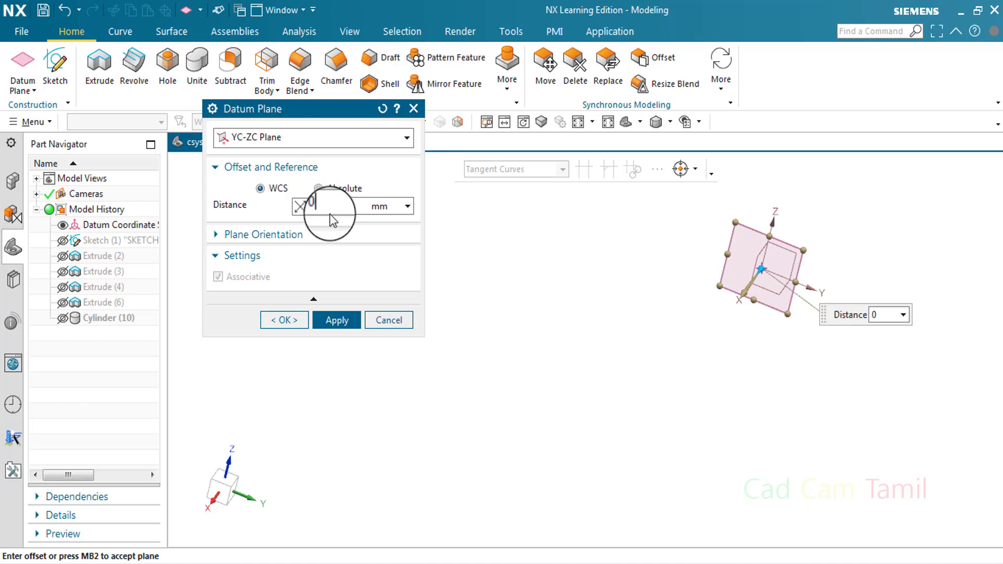
text(20)
key(Return)
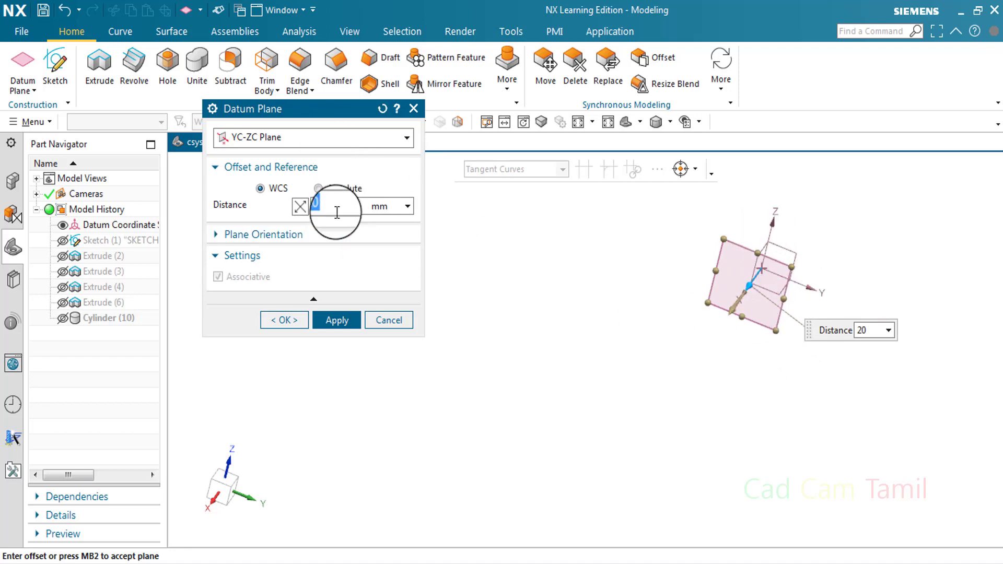
Preview the XC-ZC Plane type and the XC-YC Plane type on the coordinate system.
click(324, 137)
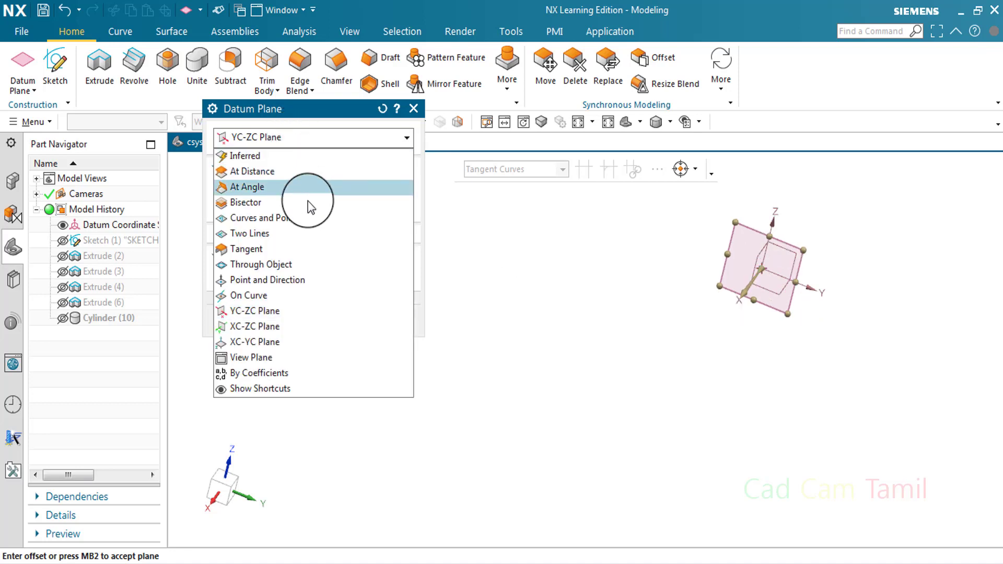
click(259, 329)
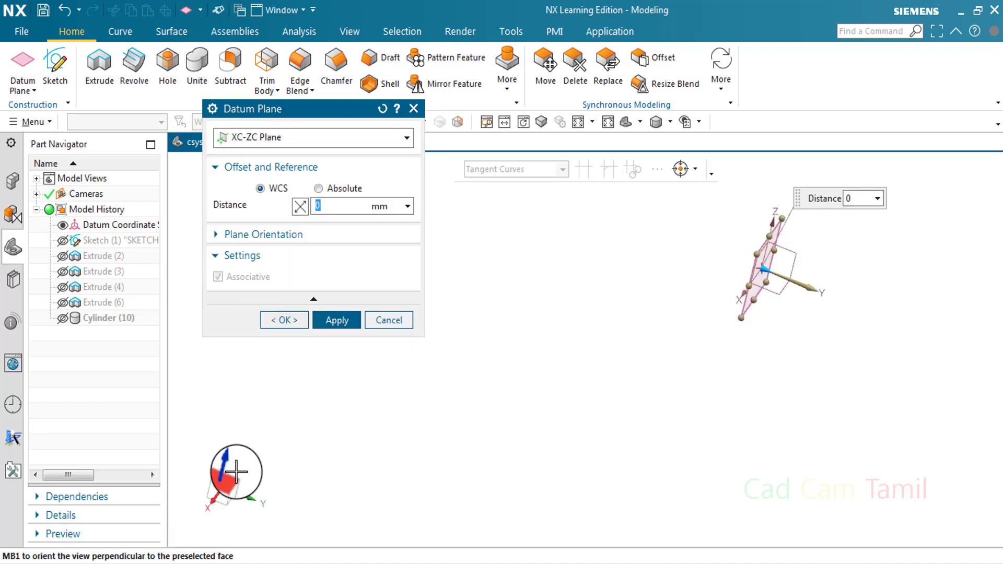
click(324, 137)
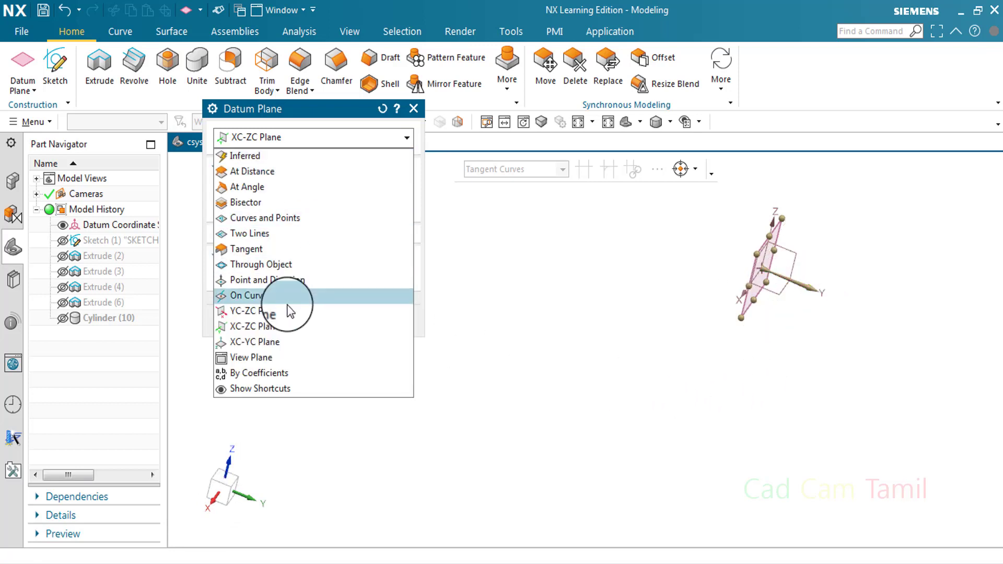
click(294, 343)
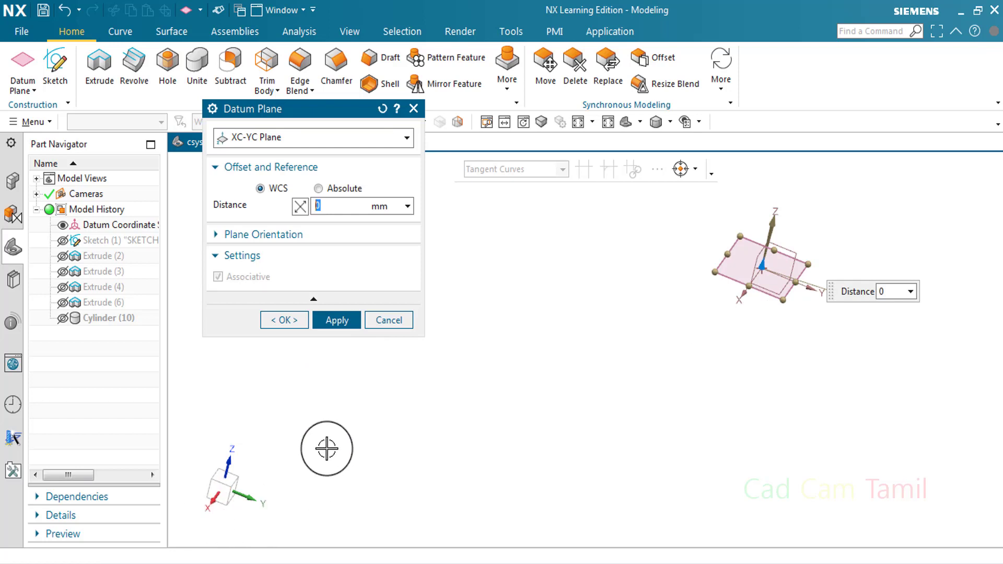
Preview a View Plane datum with the view turned square to the YZ plane of the coordinate system.
click(402, 135)
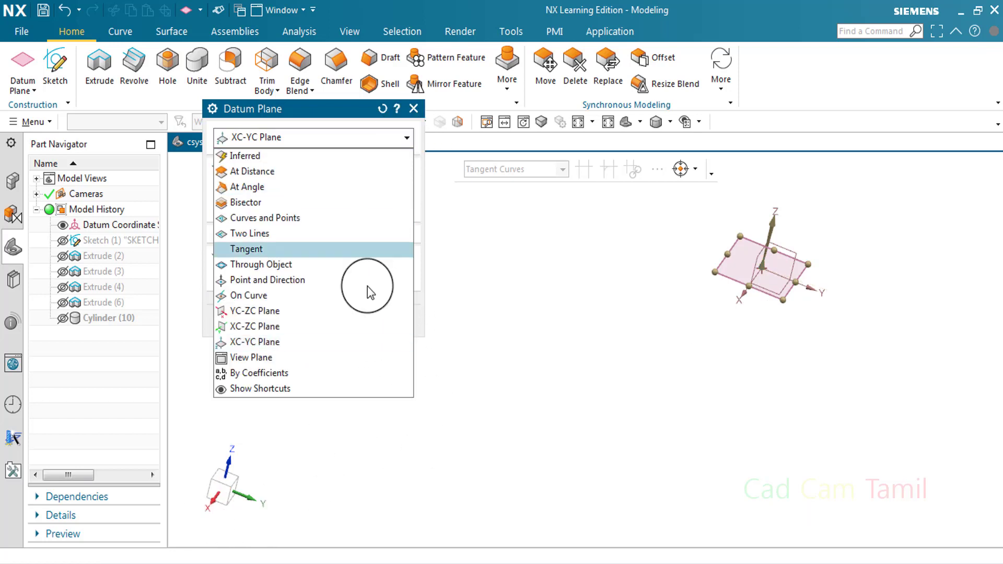
click(287, 356)
middle_drag(714, 391, 793, 346)
key(F8)
scroll(800, 255, down, 2)
scroll(800, 255, up, 2)
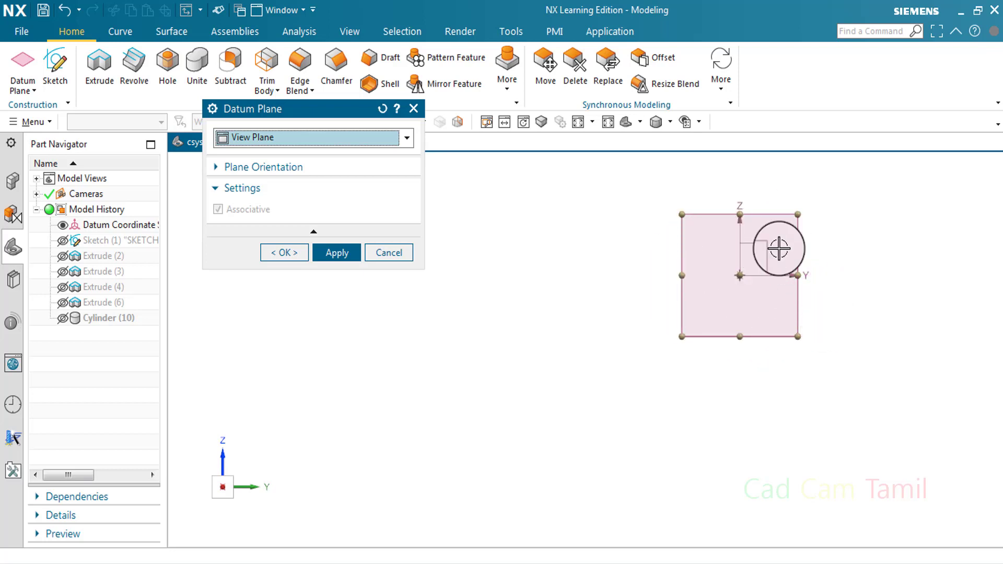
Switch the datum plane to By Coefficients and examine its coefficient fields, Absolute reference and Plane Orientation options.
click(313, 138)
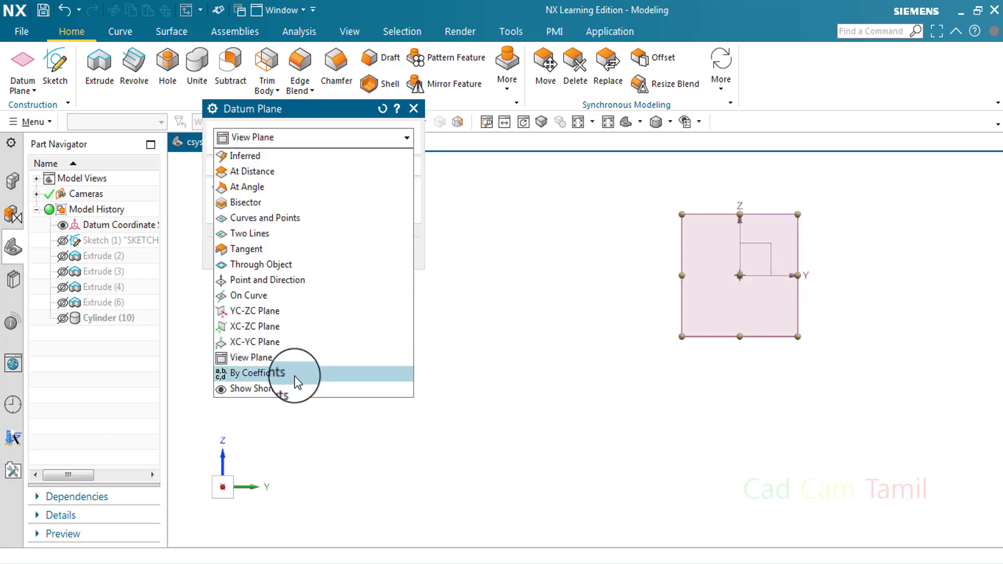
click(298, 381)
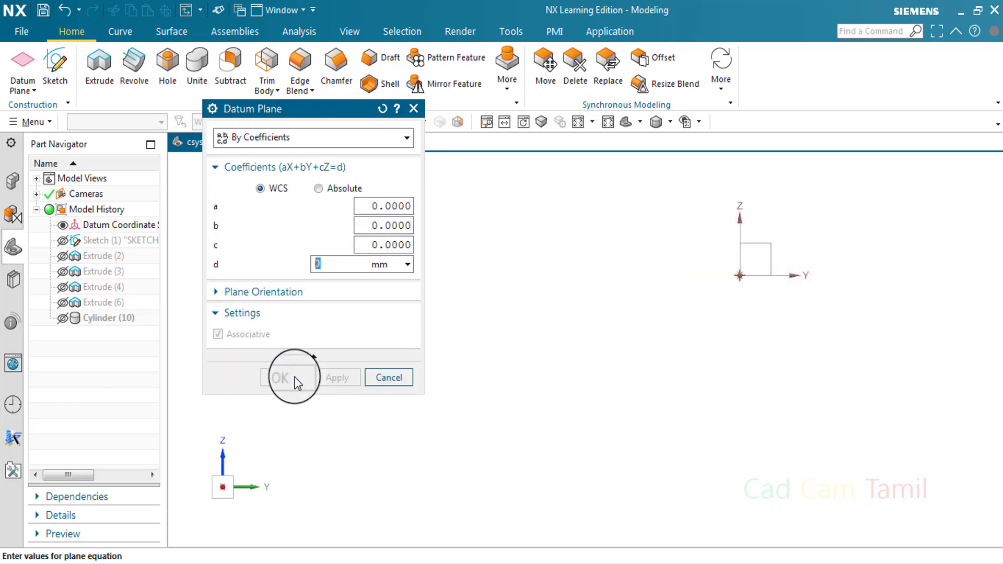
click(238, 167)
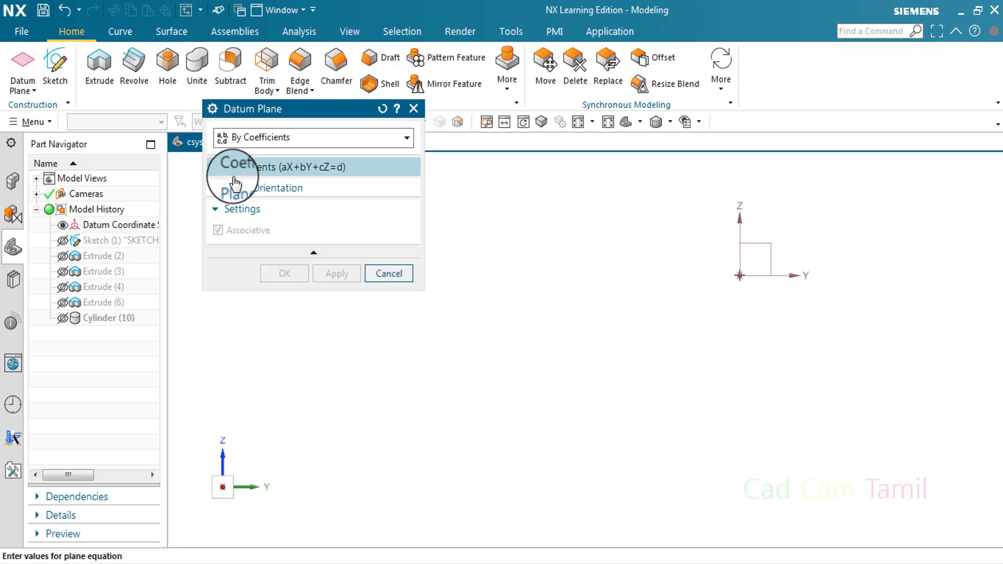
click(246, 189)
click(250, 167)
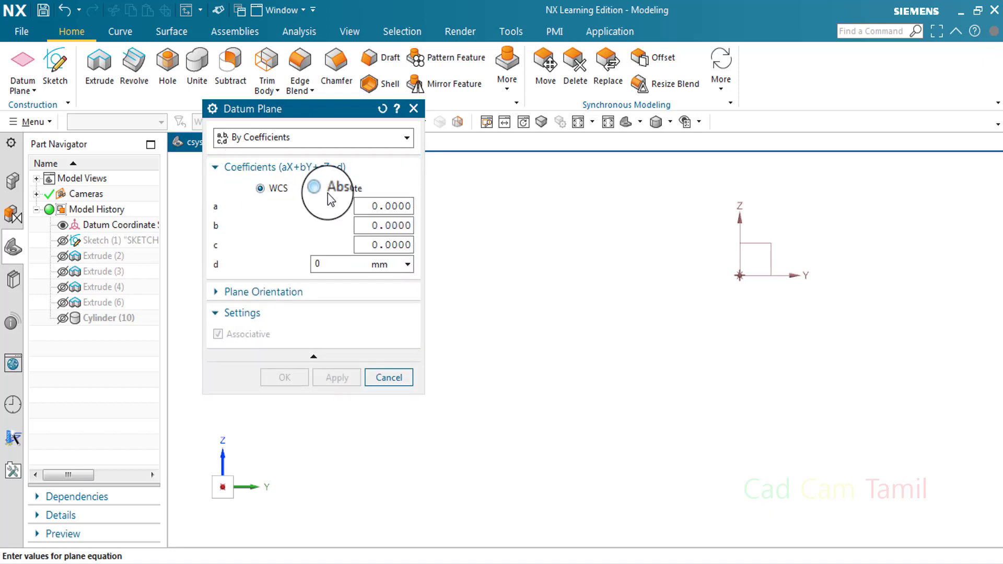
click(324, 190)
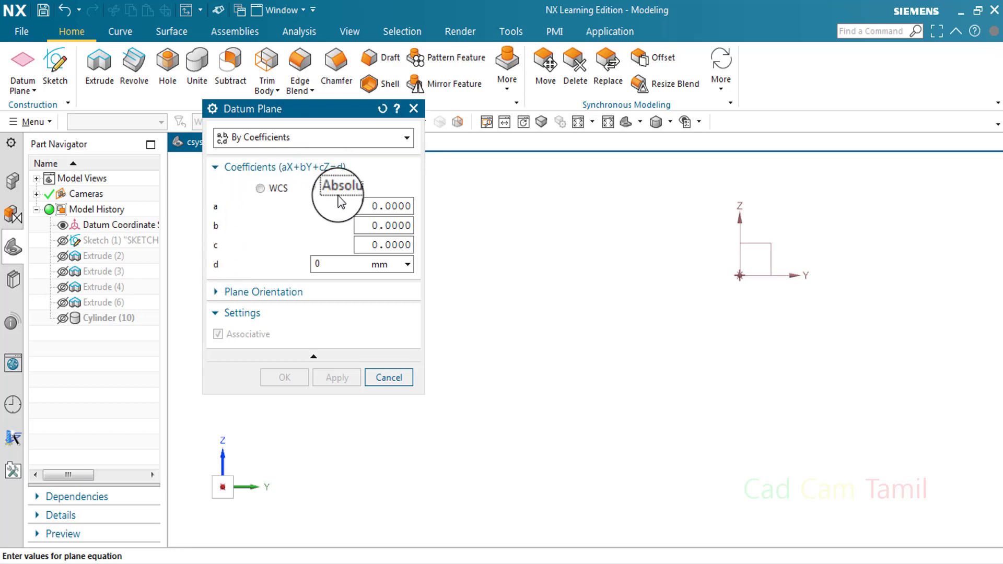
click(312, 291)
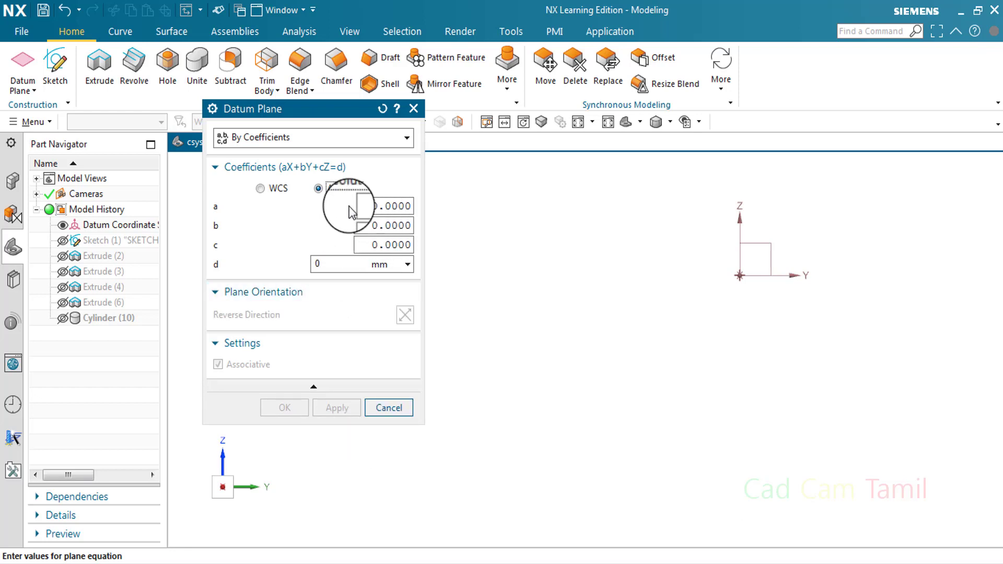
Preview the View Plane type, and create a fixed XC-ZC Plane datum on the WCS with no offset.
click(374, 139)
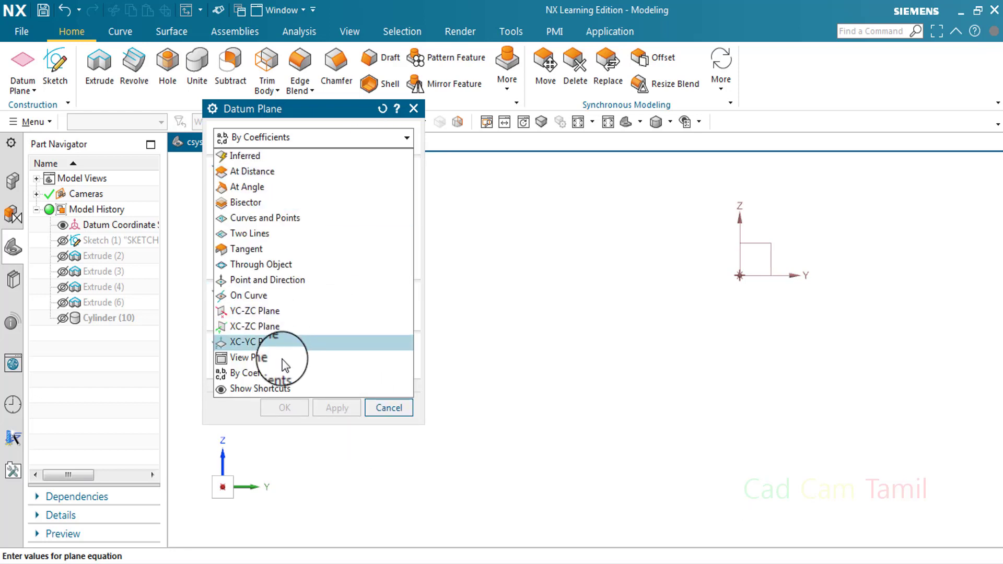
click(310, 358)
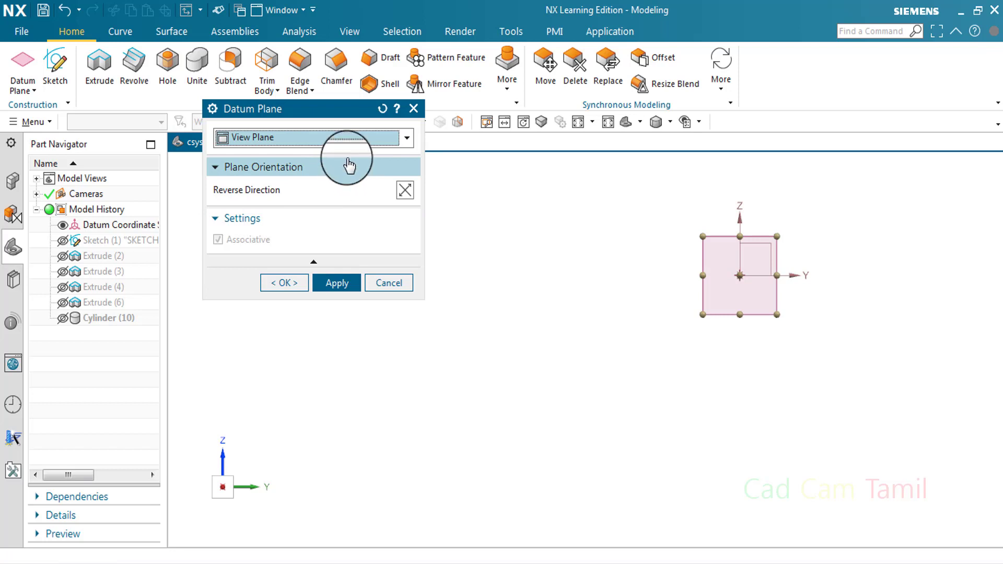
click(347, 138)
click(325, 322)
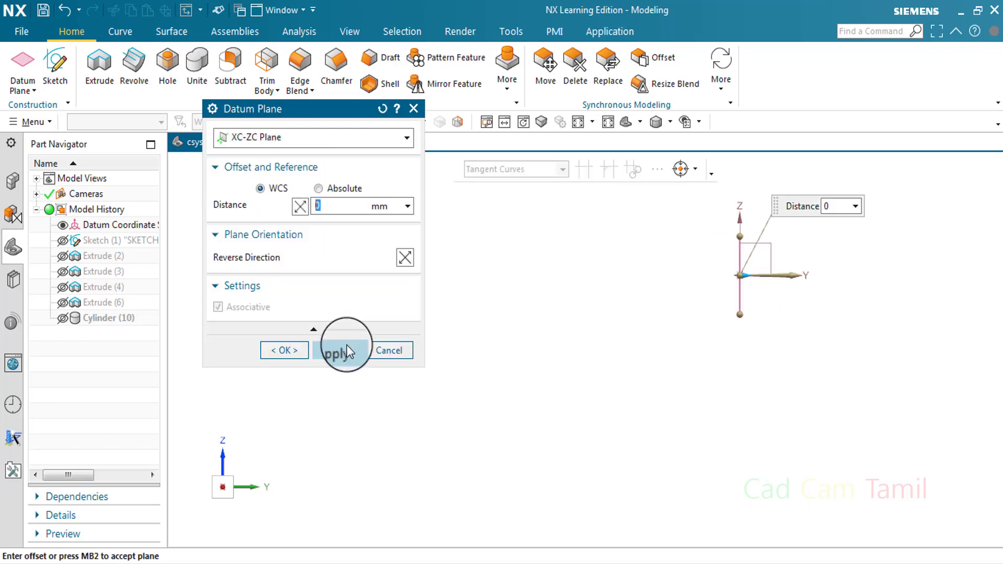
click(345, 353)
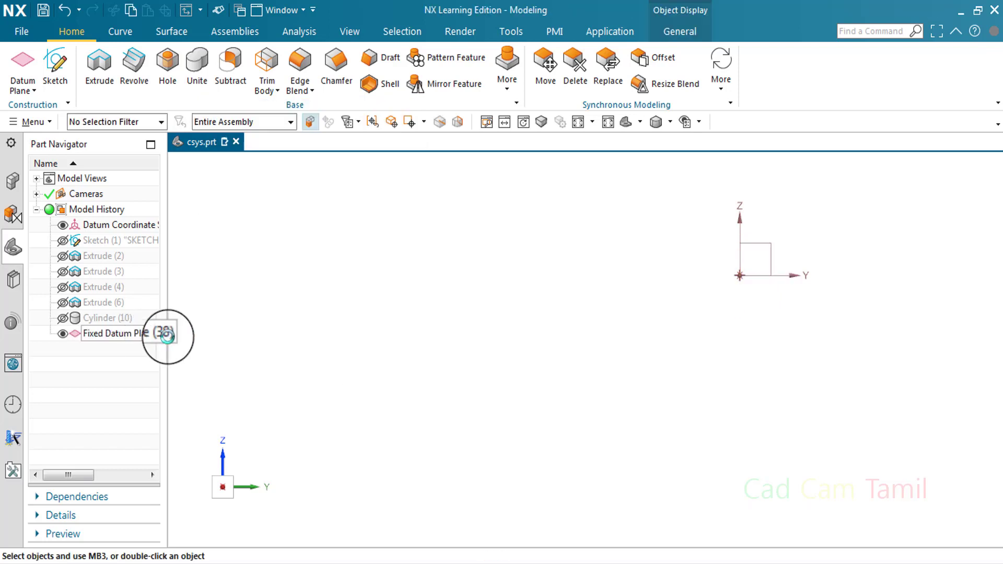
click(391, 282)
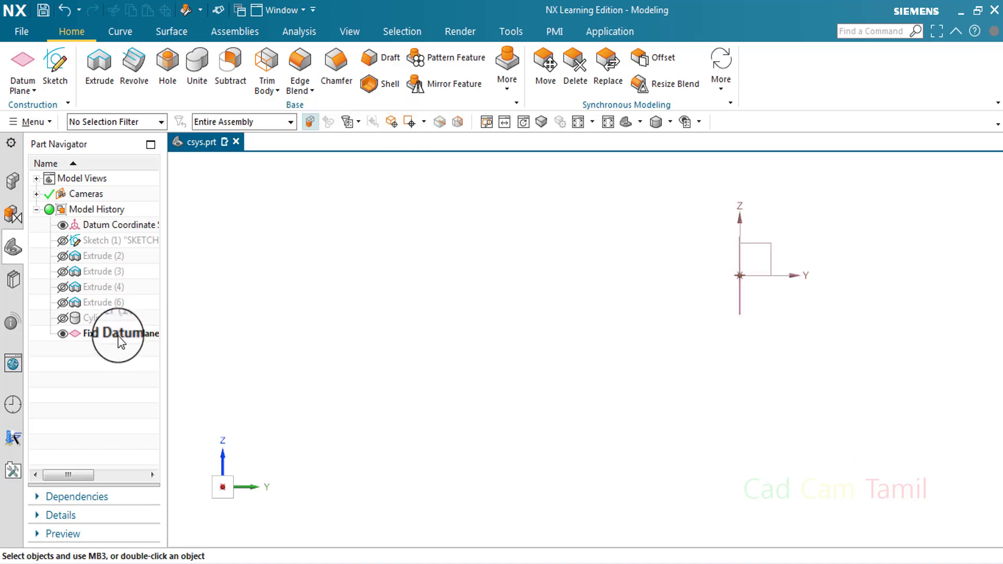
Reopen the fixed datum plane to look through its available plane types, leave it unedited, and delete it.
middle_drag(524, 403, 484, 416)
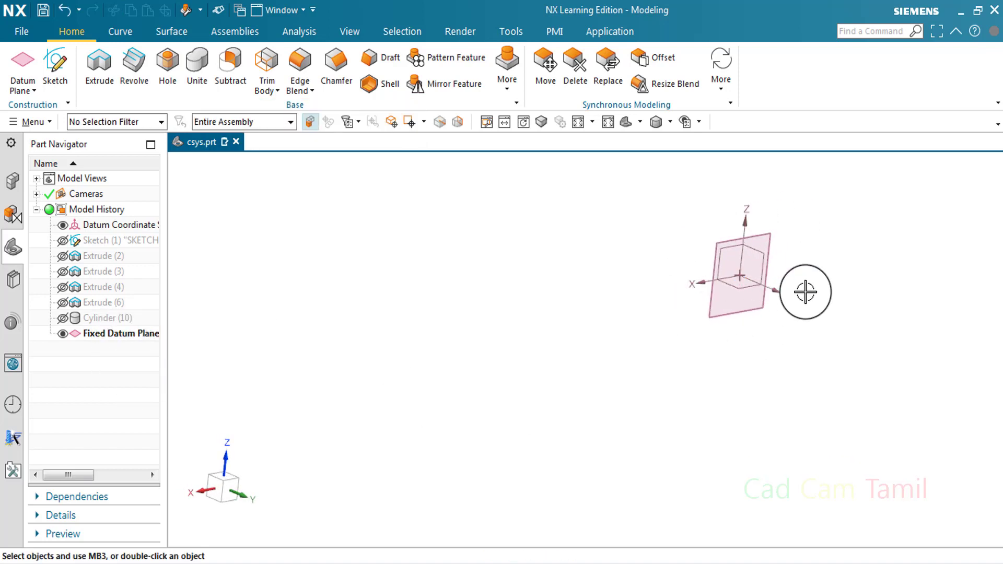
double_click(137, 334)
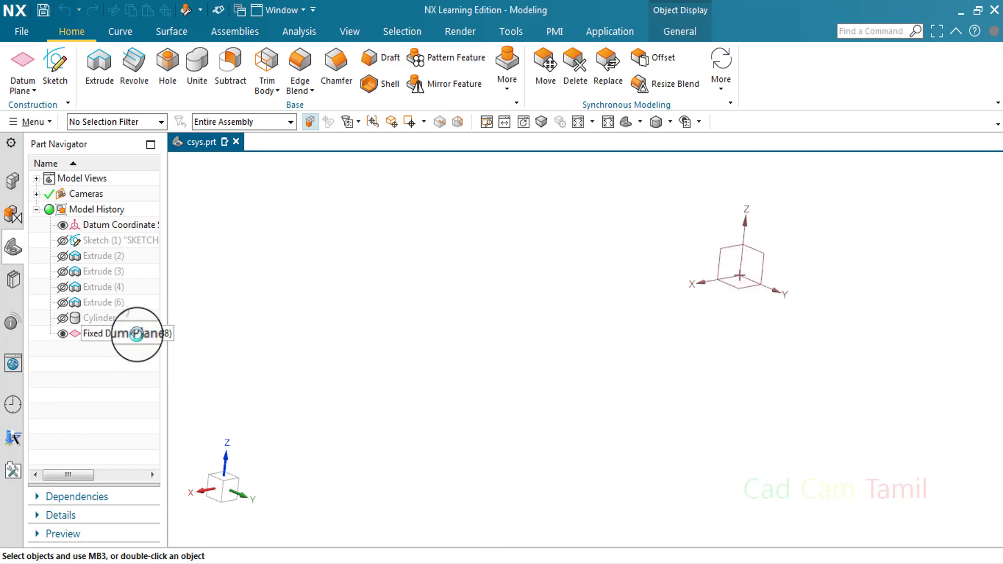
drag(326, 111, 358, 183)
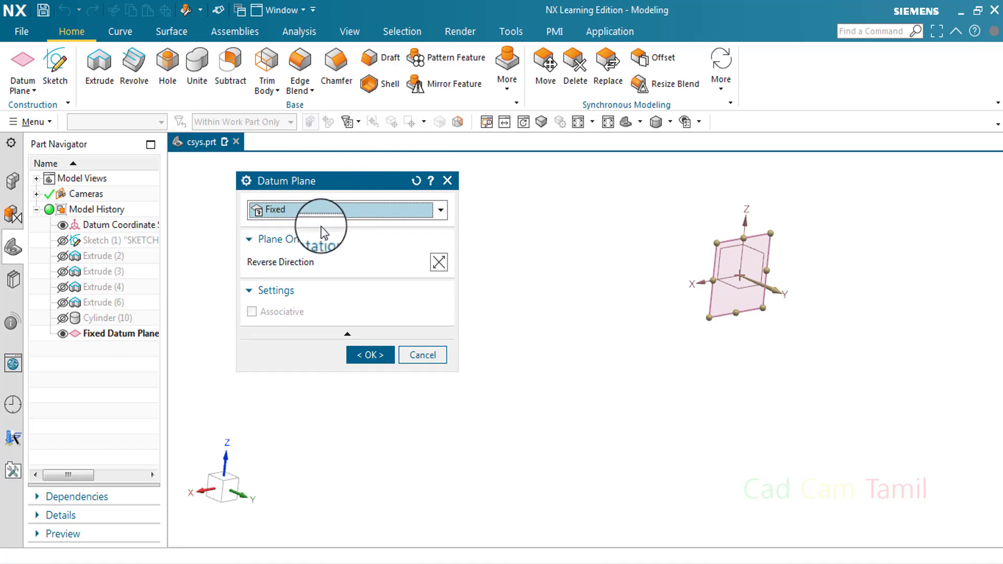
click(369, 210)
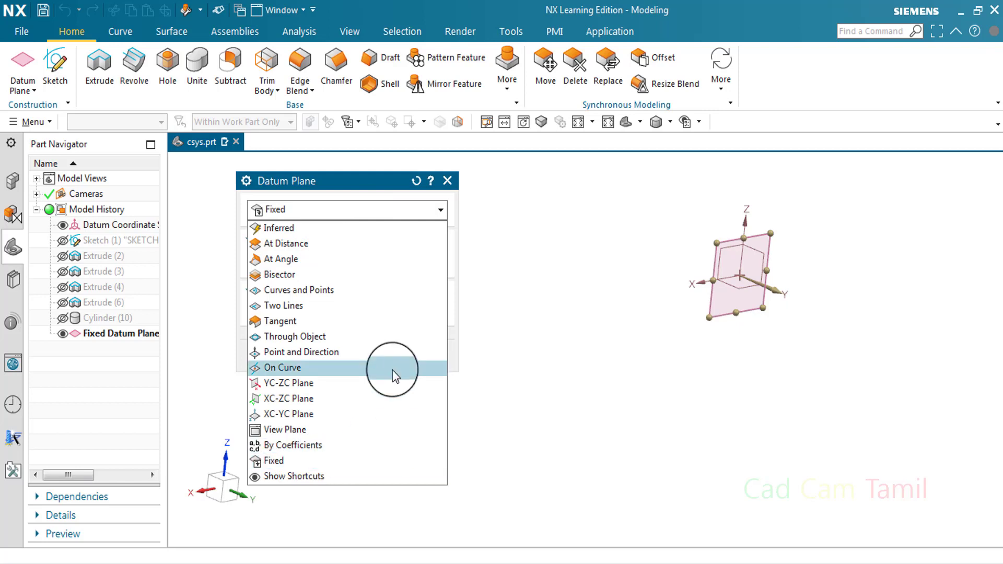
click(458, 184)
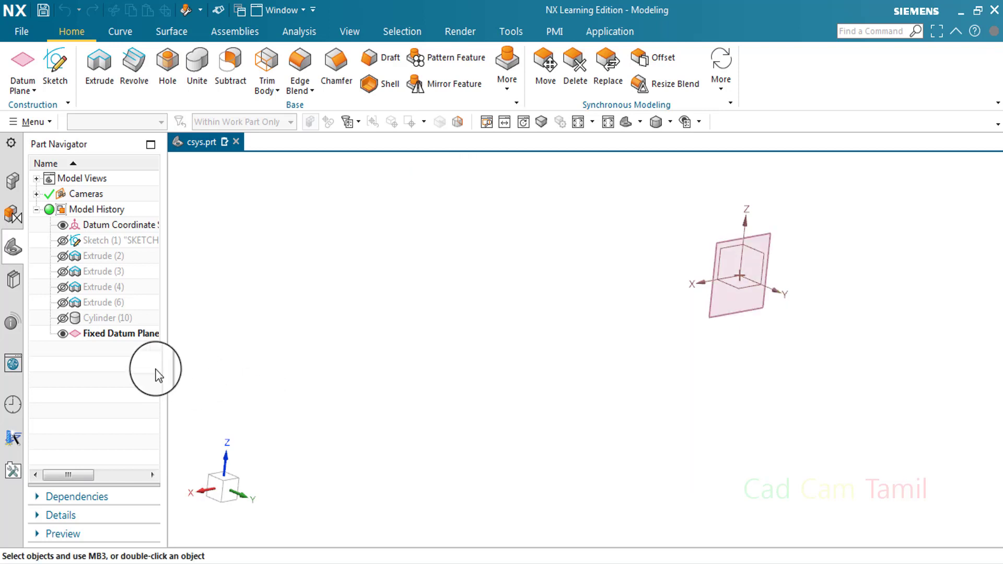
right_click(129, 336)
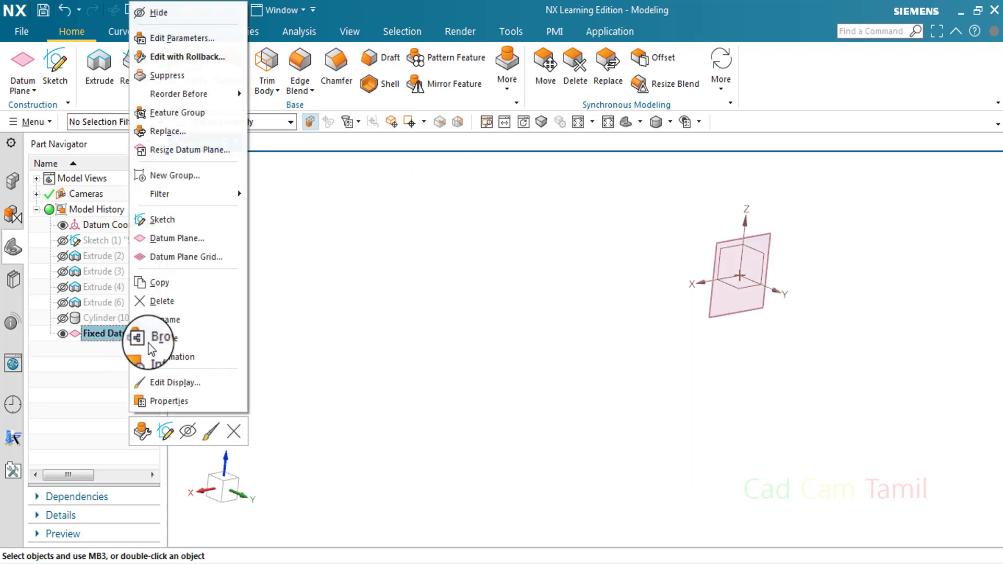
click(173, 303)
Start a new datum plane with the Inferred type.
click(31, 68)
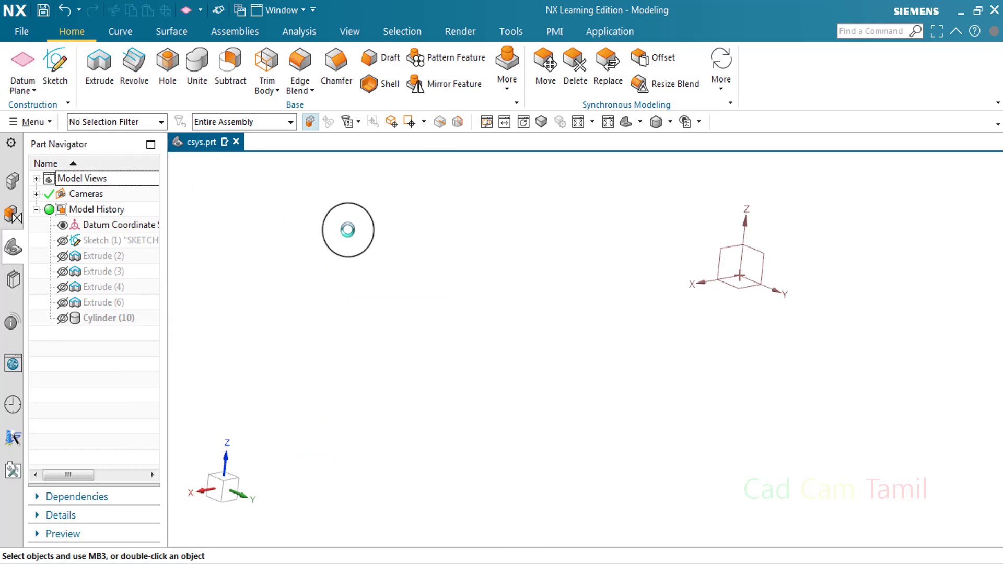
click(355, 210)
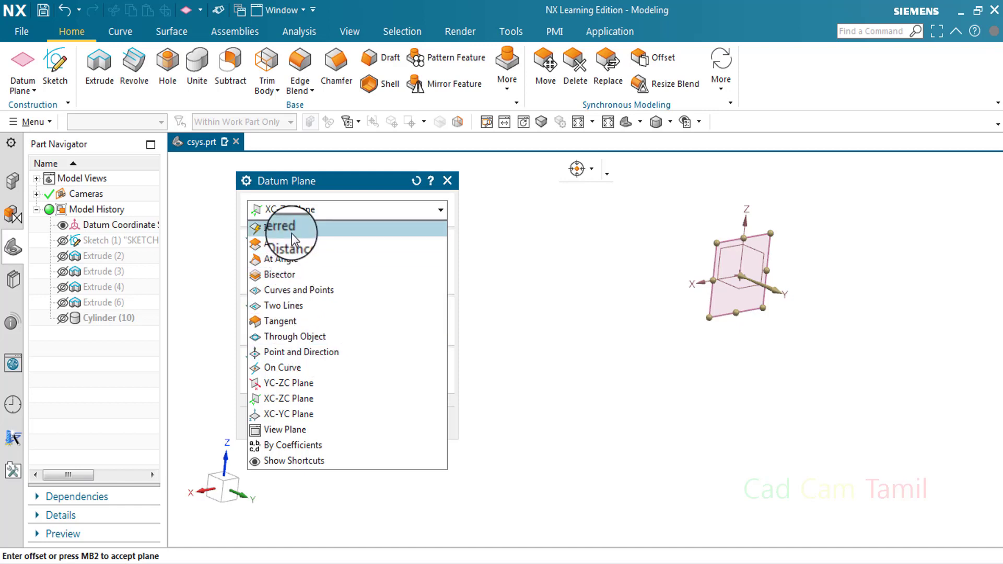
click(291, 233)
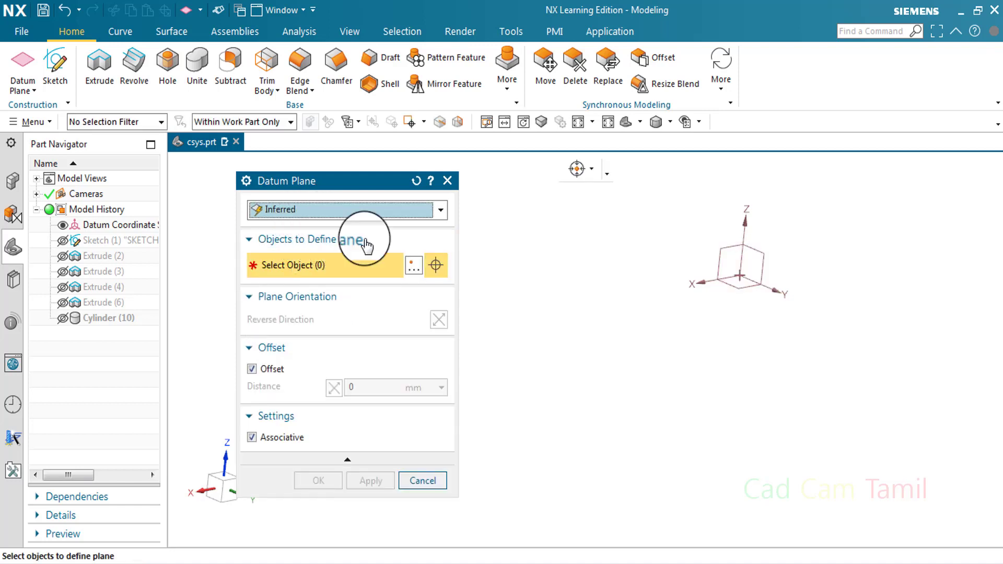
Create an Inferred datum plane between the XY and YZ planes of the coordinate system, and undo it.
middle_drag(643, 351, 756, 235)
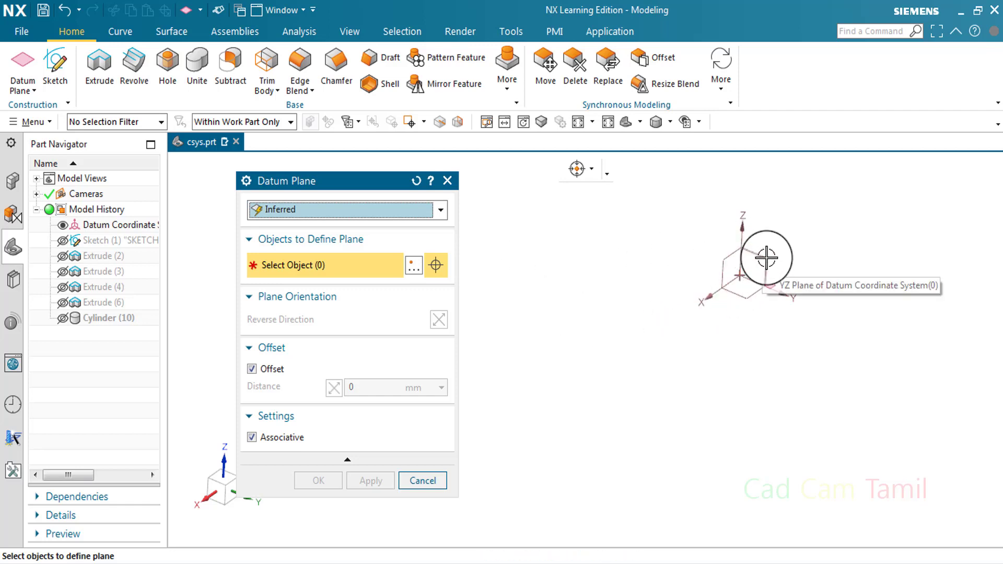
click(761, 296)
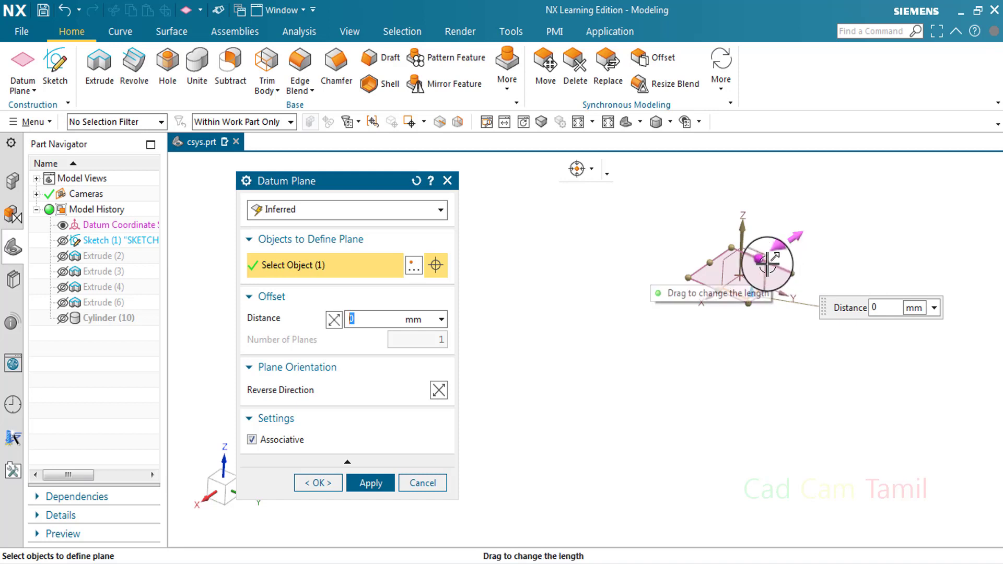
click(706, 288)
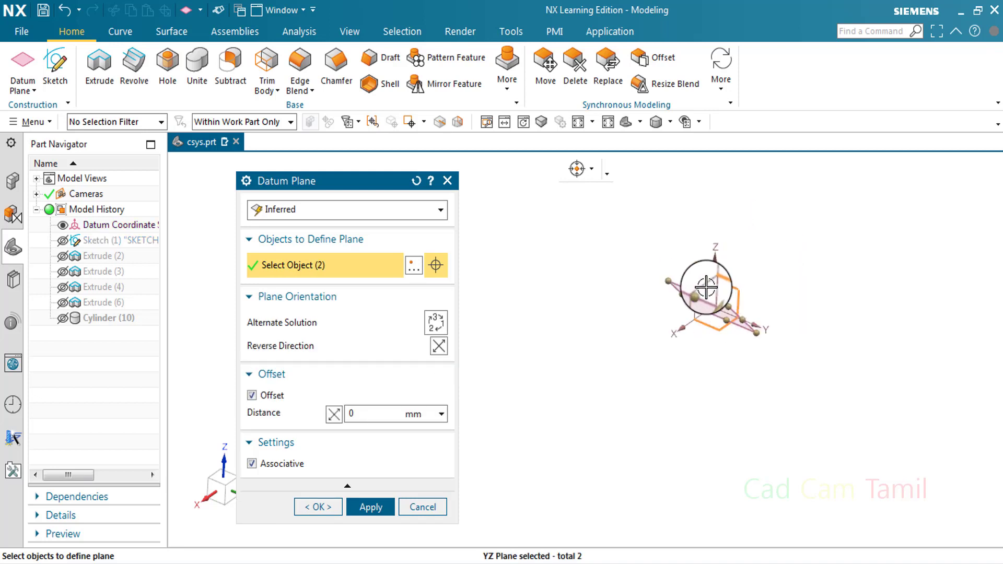
middle_click(744, 306)
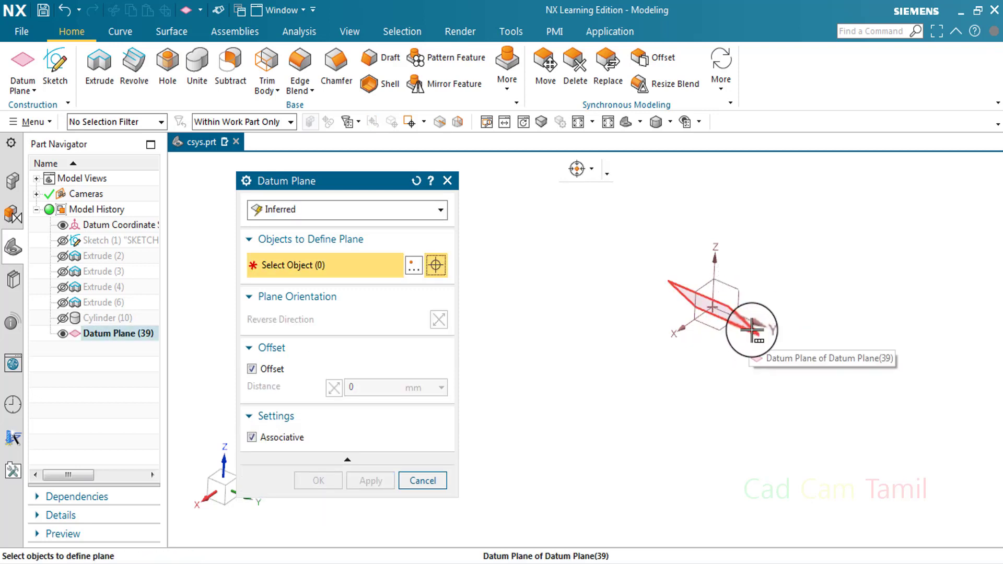
key(ctrl+z)
Create an Inferred datum plane parallel to the XY plane, offset upward along Z to above the coordinate system.
click(757, 317)
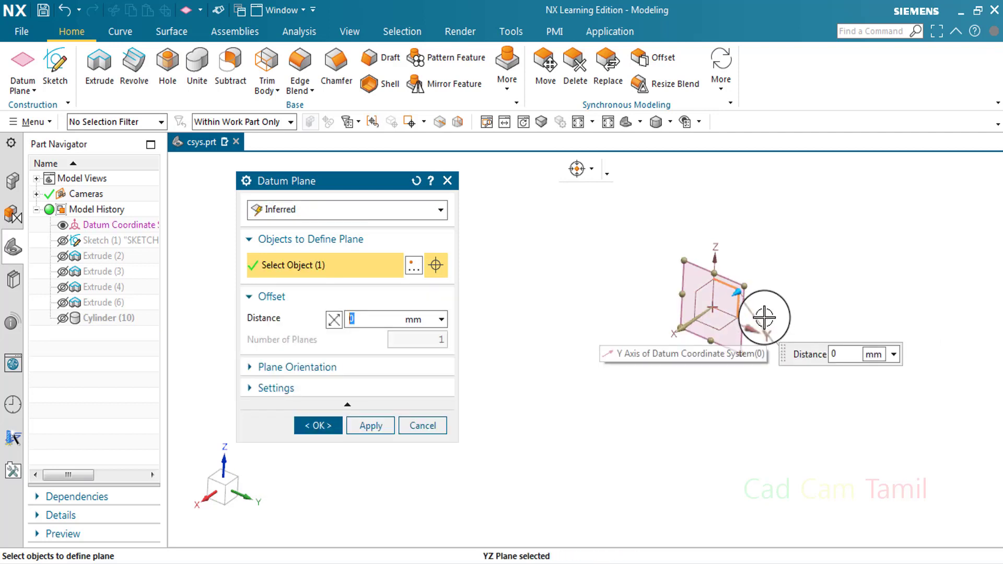
click(733, 325)
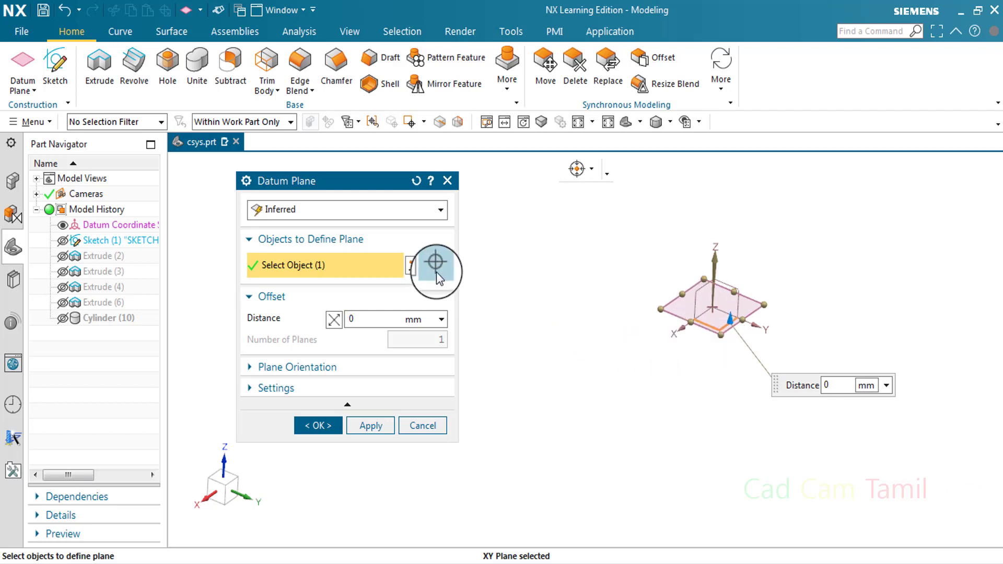
click(720, 334)
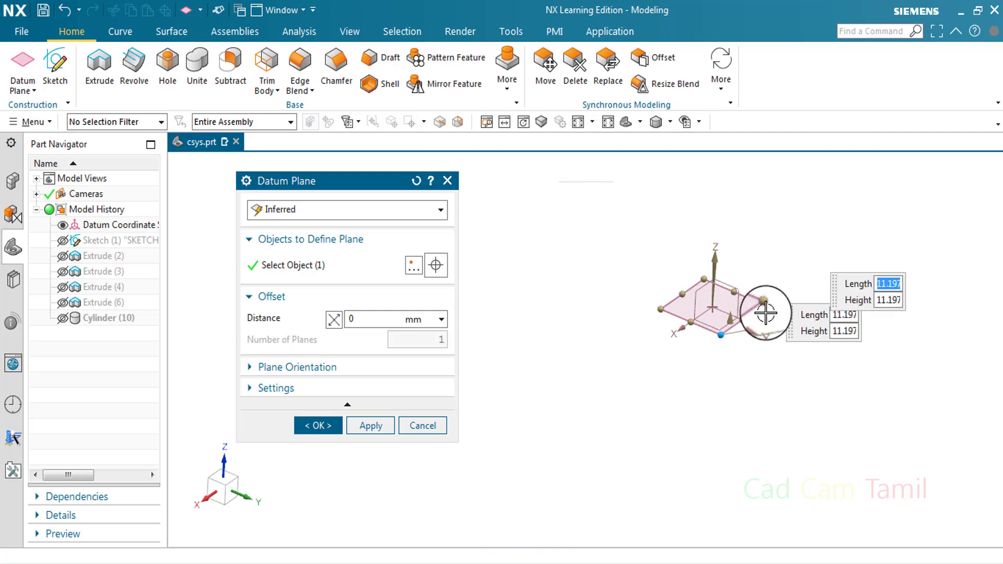
click(705, 277)
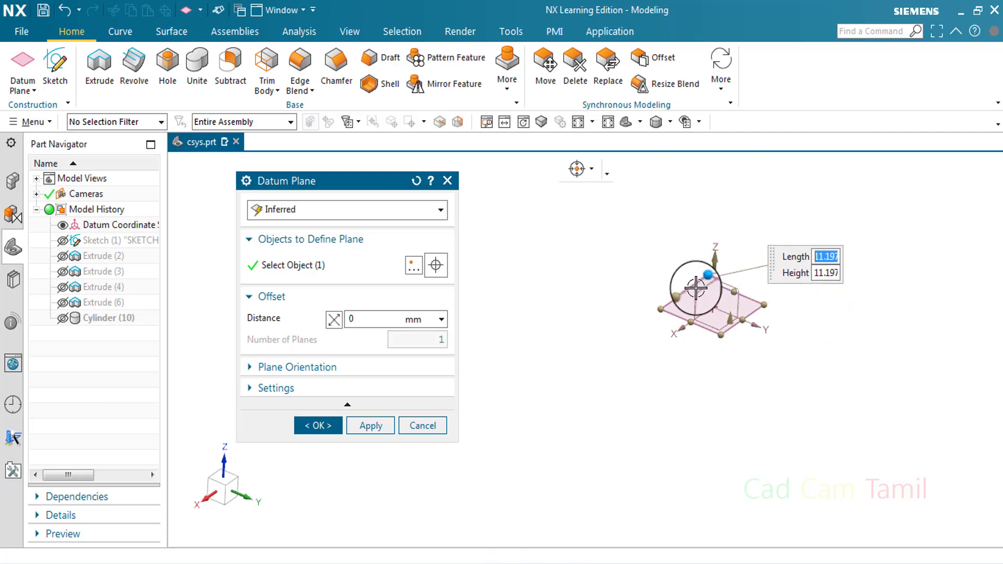
click(660, 309)
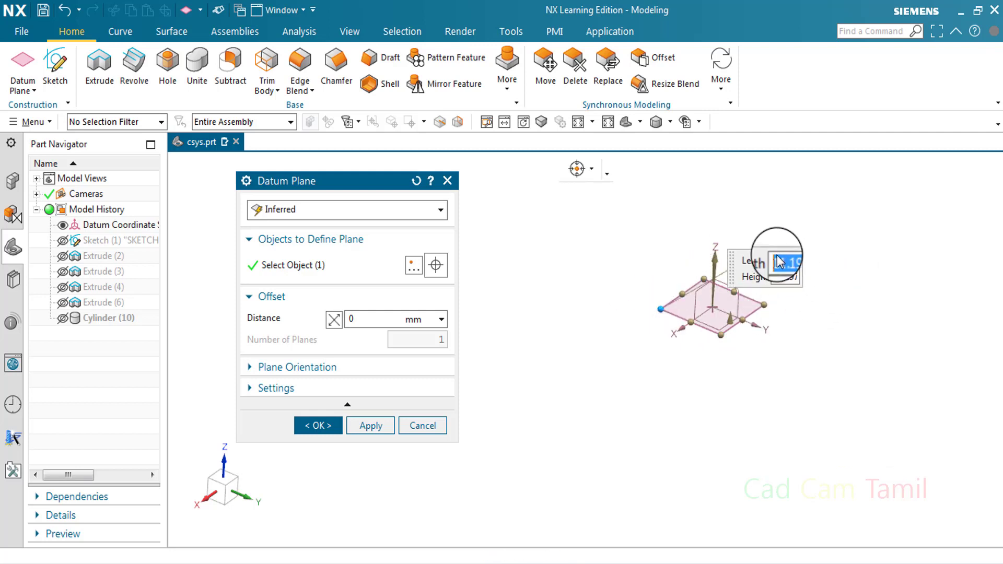
drag(736, 261, 860, 233)
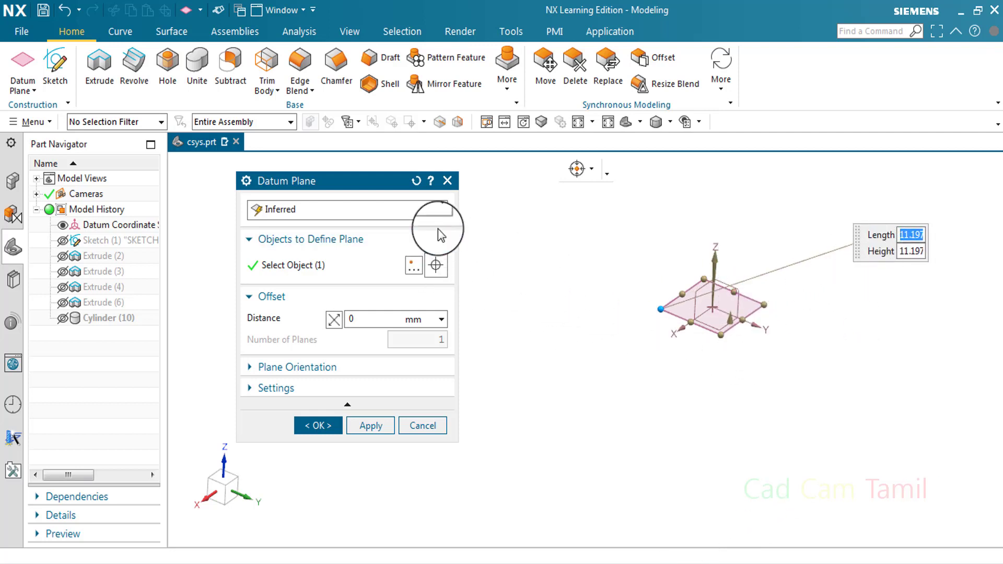
drag(731, 320, 731, 229)
click(412, 425)
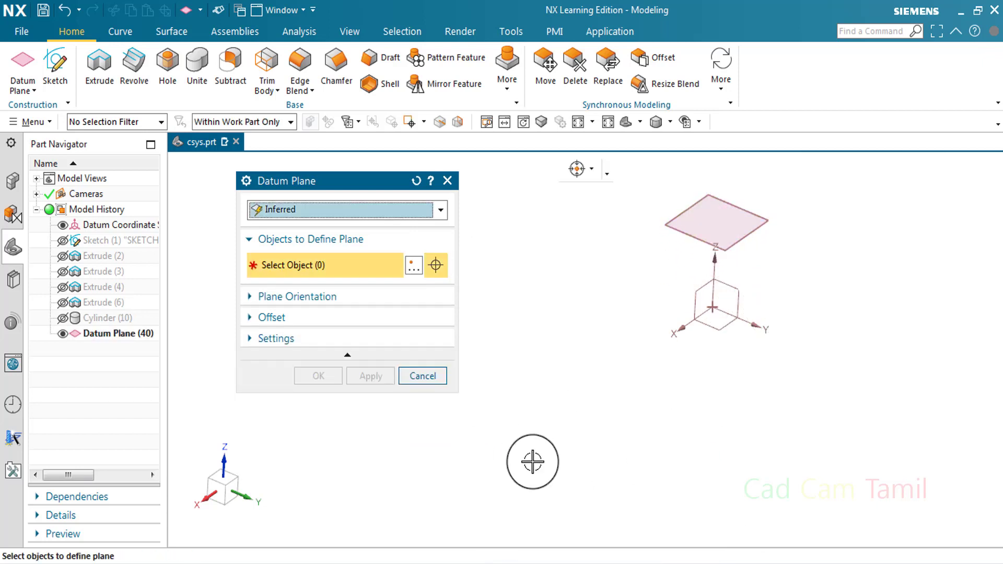
Create a second Inferred datum plane on the XY plane through the origin, and list the available plane types.
click(369, 209)
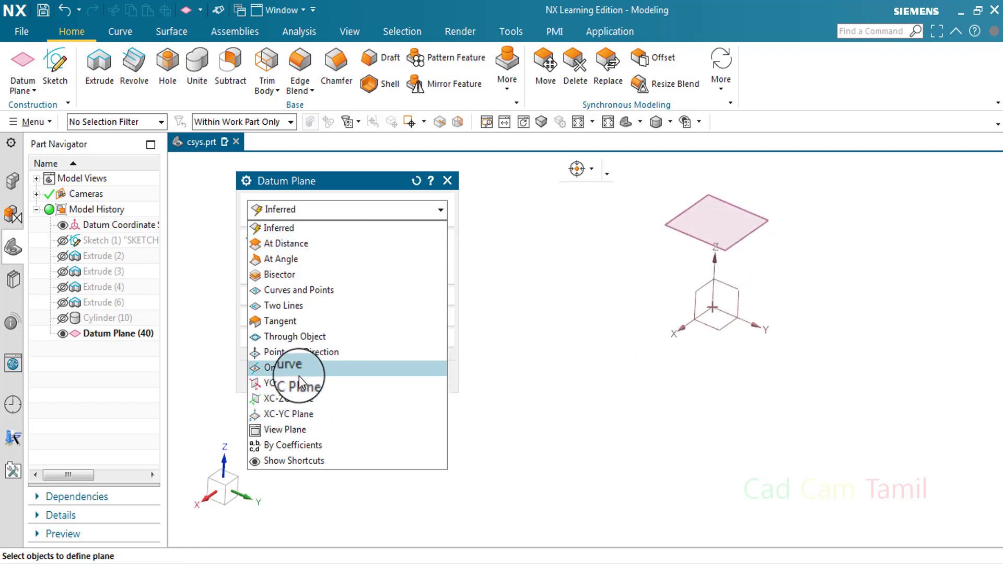
click(578, 293)
click(708, 310)
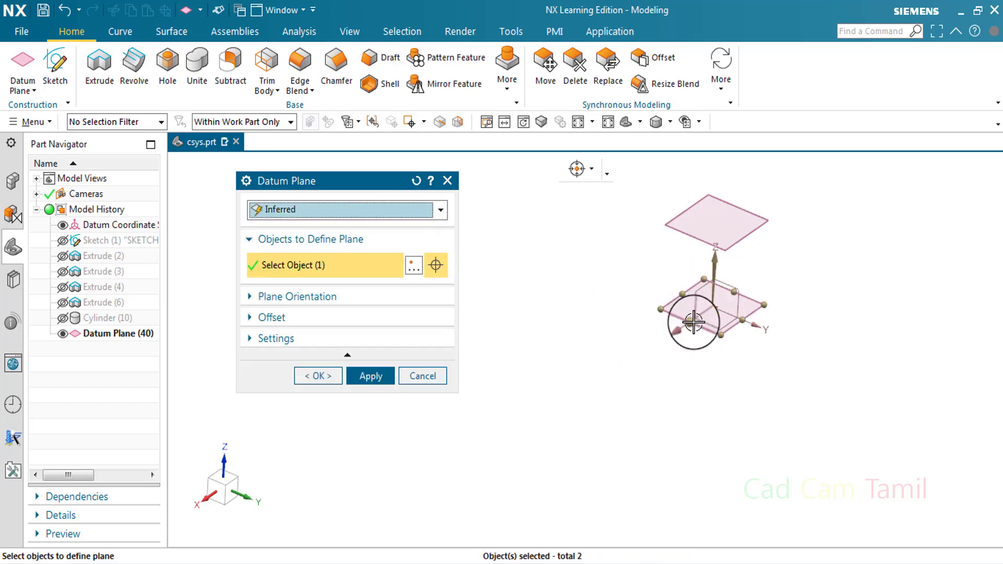
click(372, 377)
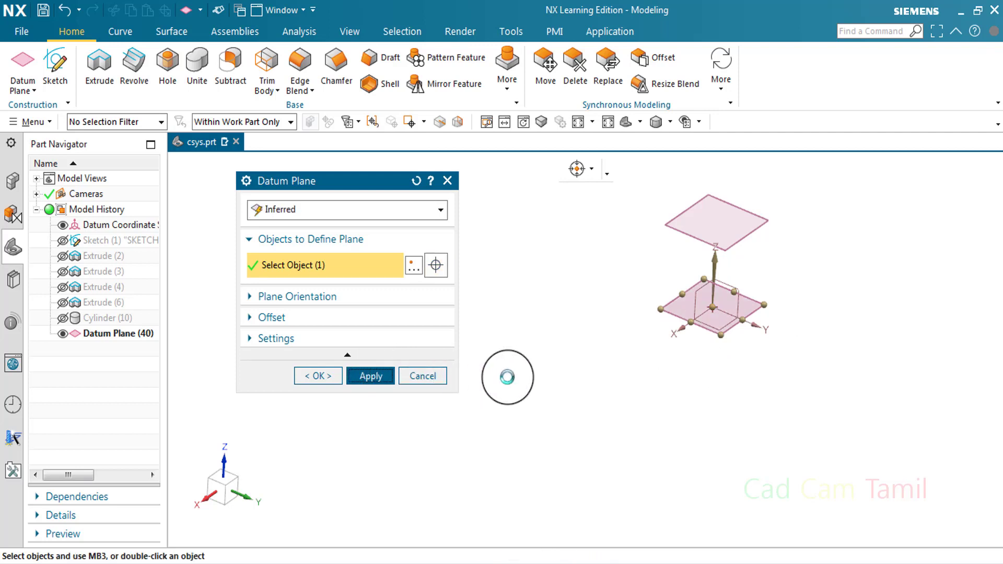
click(359, 212)
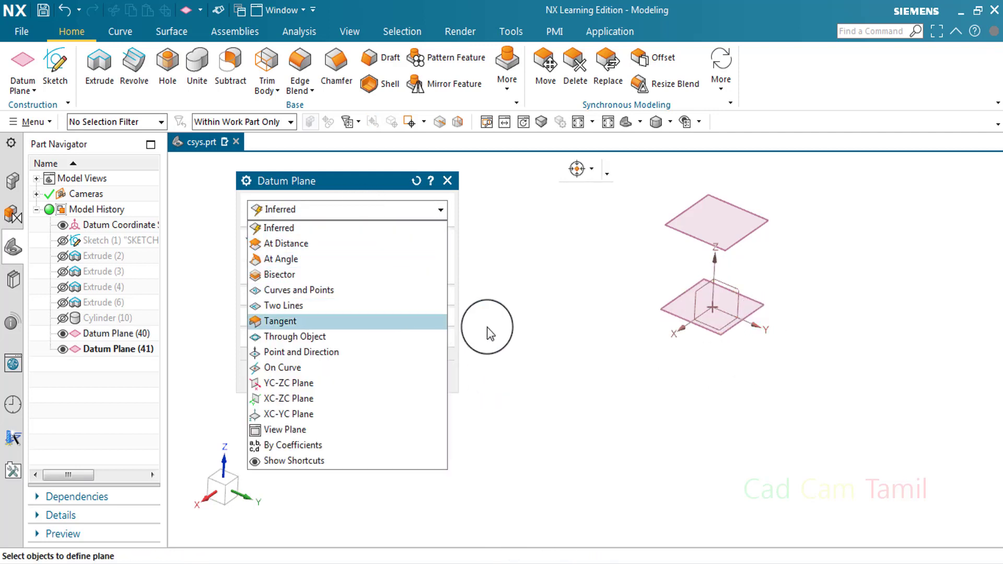
Leave the Datum Plane command and delete both parallel datum planes from the model.
click(313, 229)
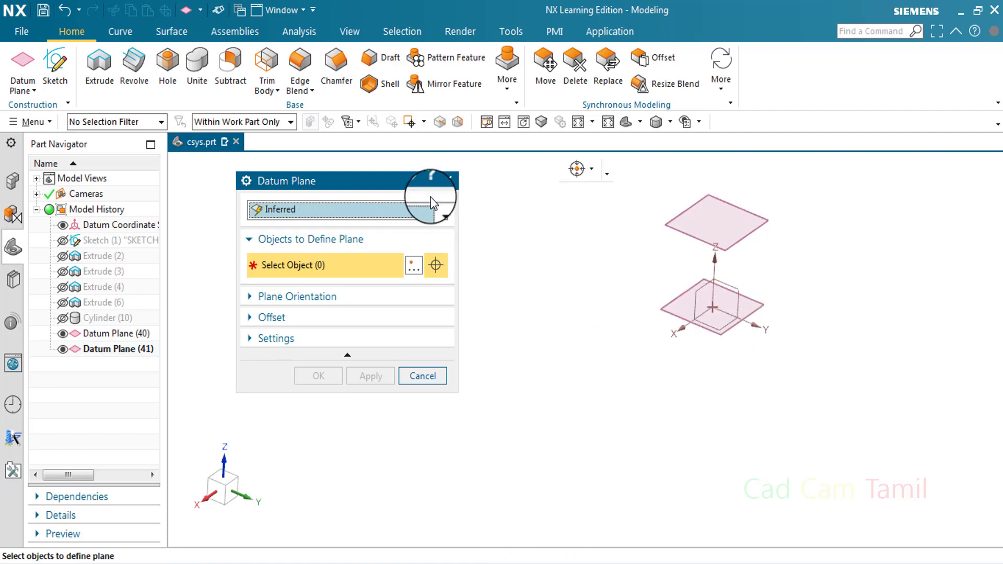
click(447, 181)
right_click(742, 238)
click(847, 222)
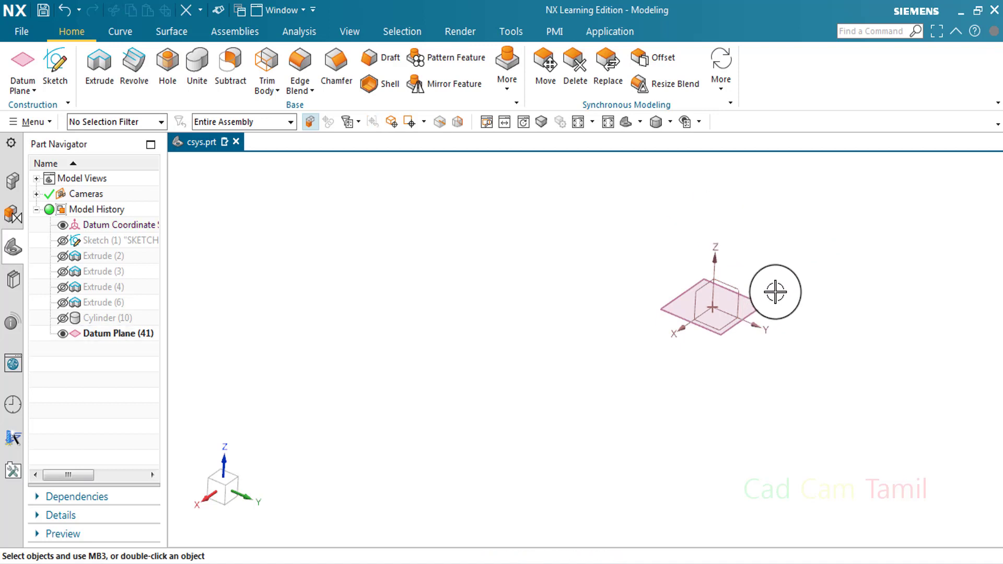
click(761, 303)
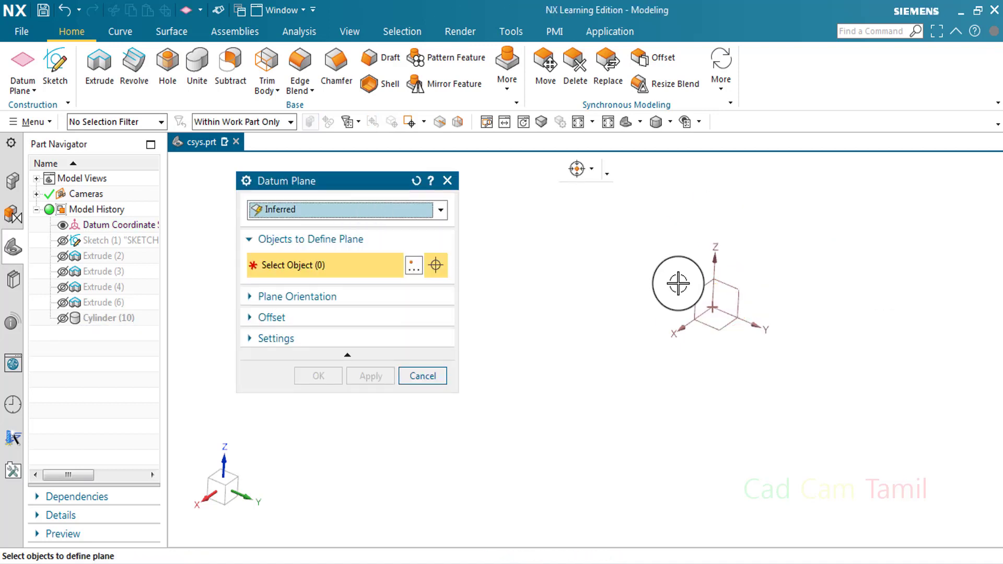
Define a new Inferred datum plane from the coordinate system's YZ plane with a distance of 0 mm.
click(741, 303)
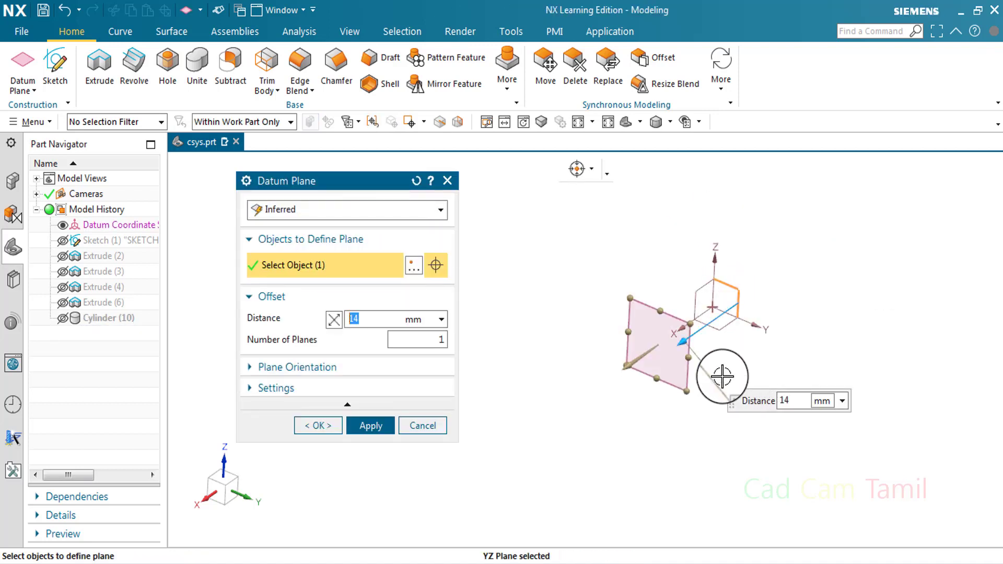
key(BackSpace)
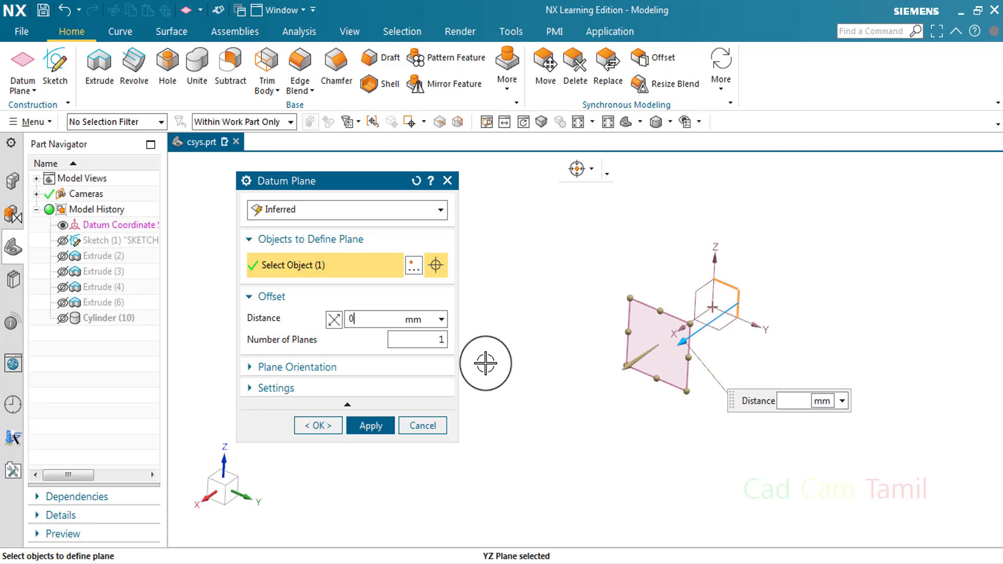
text(0)
key(Return)
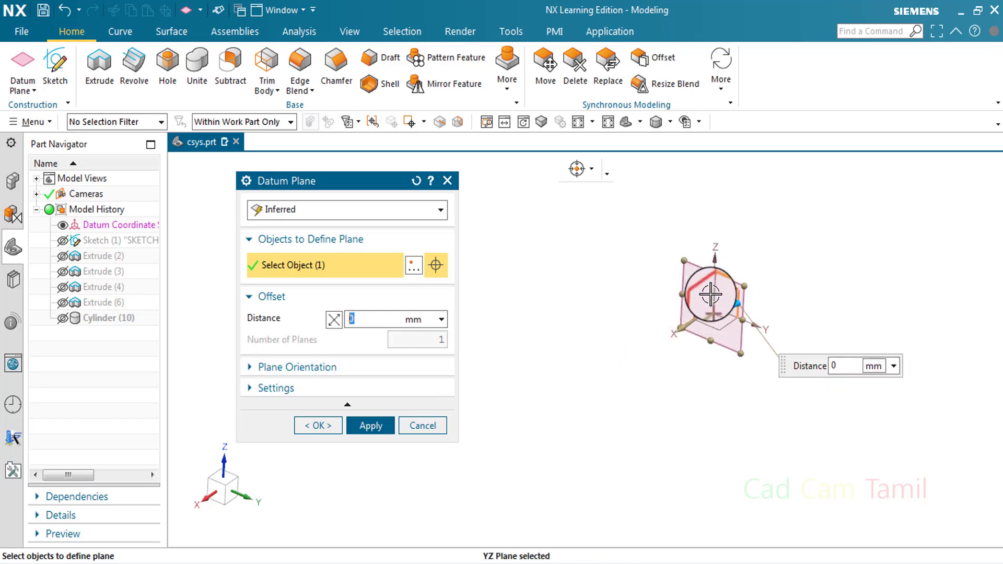
Add the coordinate system's Z axis as second reference and rotate the plane about it to an angle of 61°.
mouse_move(711, 295)
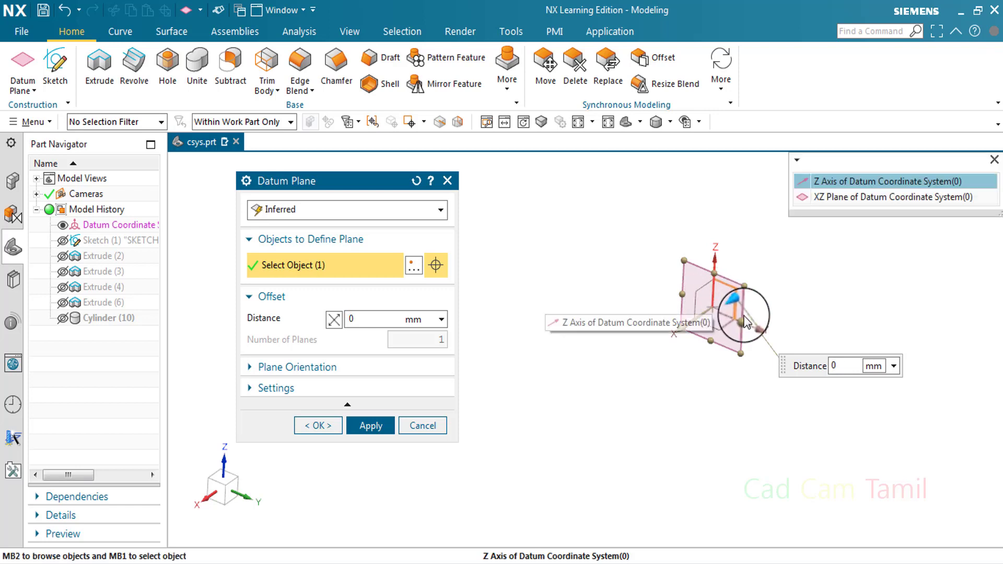
click(830, 195)
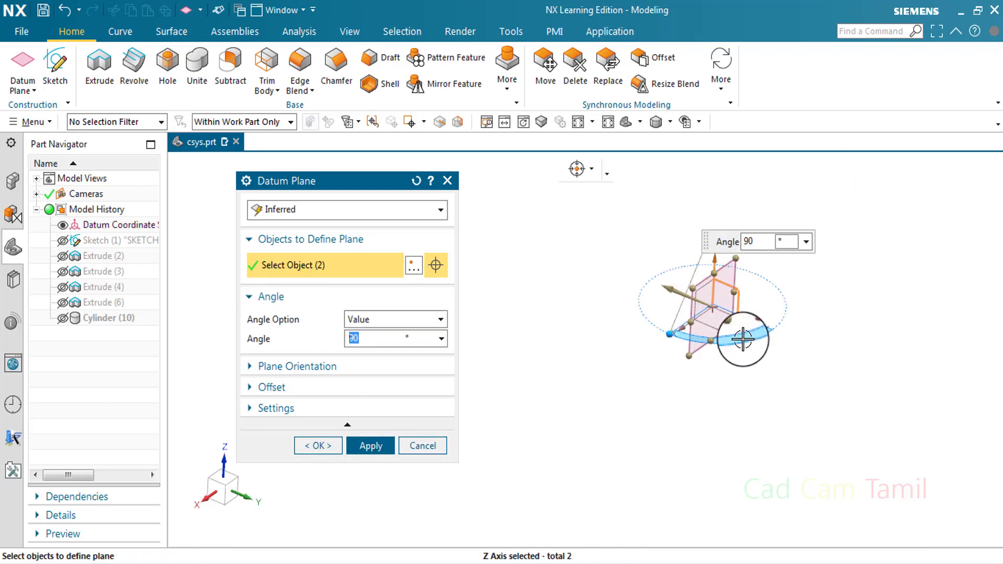
drag(678, 339, 660, 403)
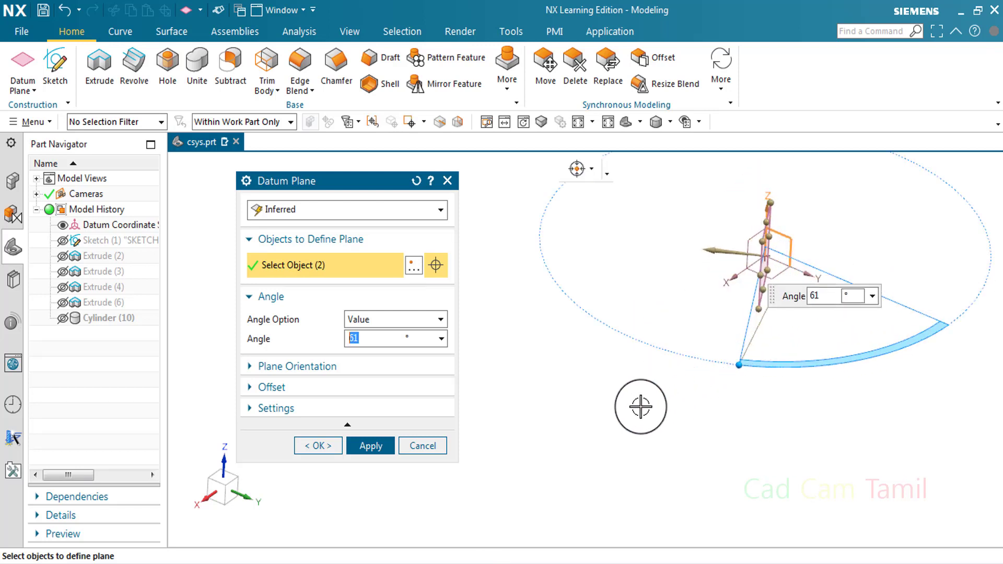
Reverse the plane's normal direction and flip it back.
click(418, 368)
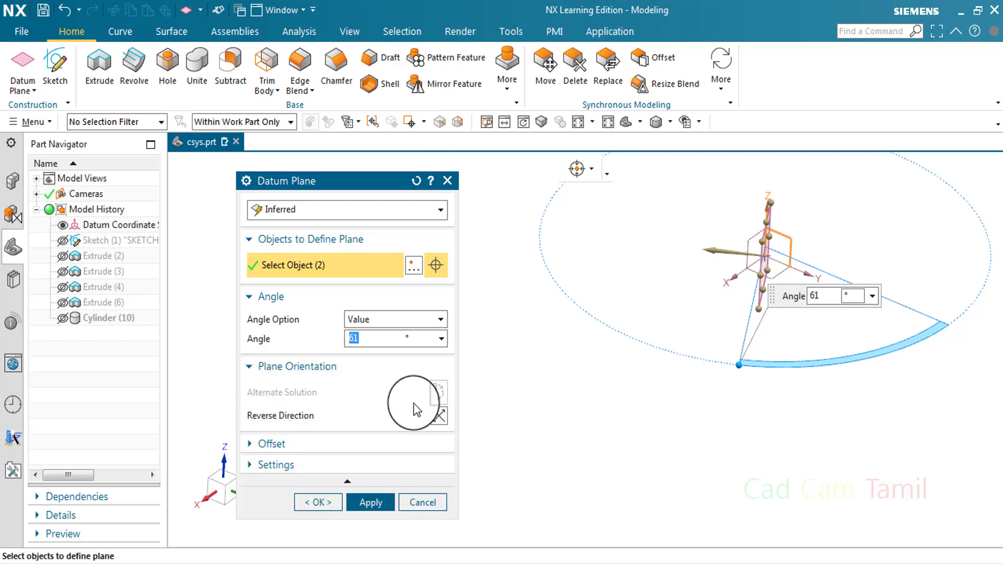
click(437, 414)
click(438, 412)
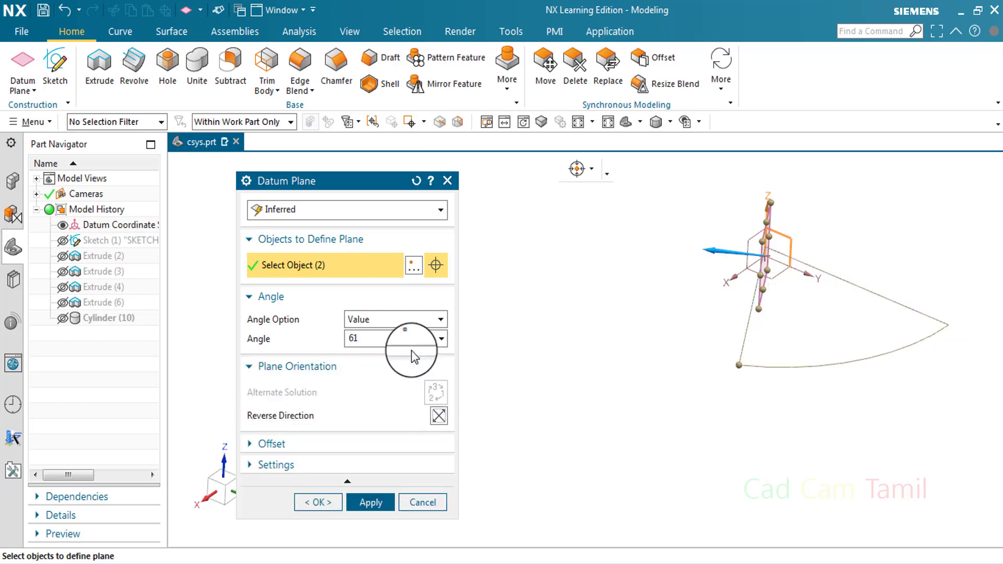
Enable the offset for the angled plane and set its distance to 10 mm.
click(282, 444)
click(262, 468)
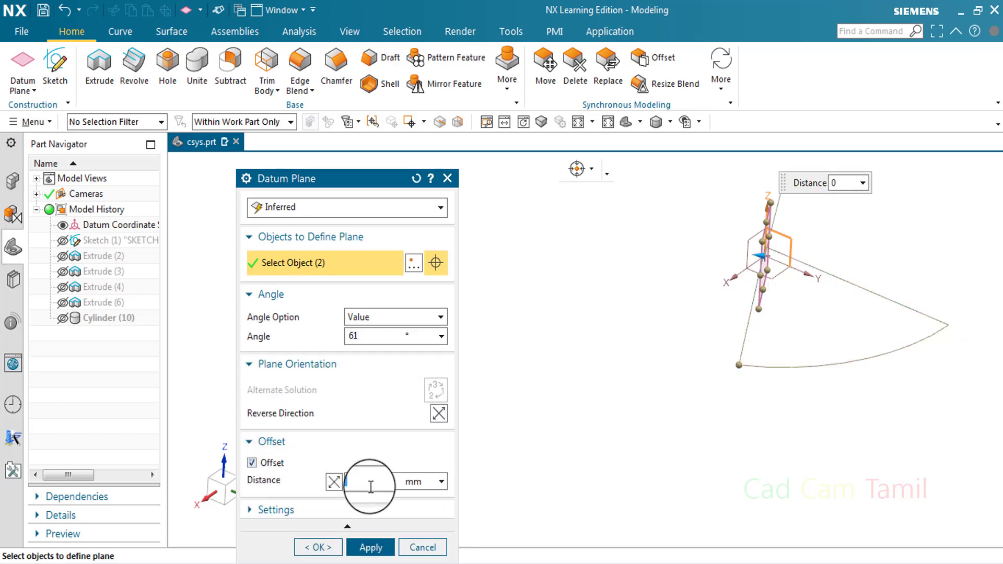
text(10)
key(Return)
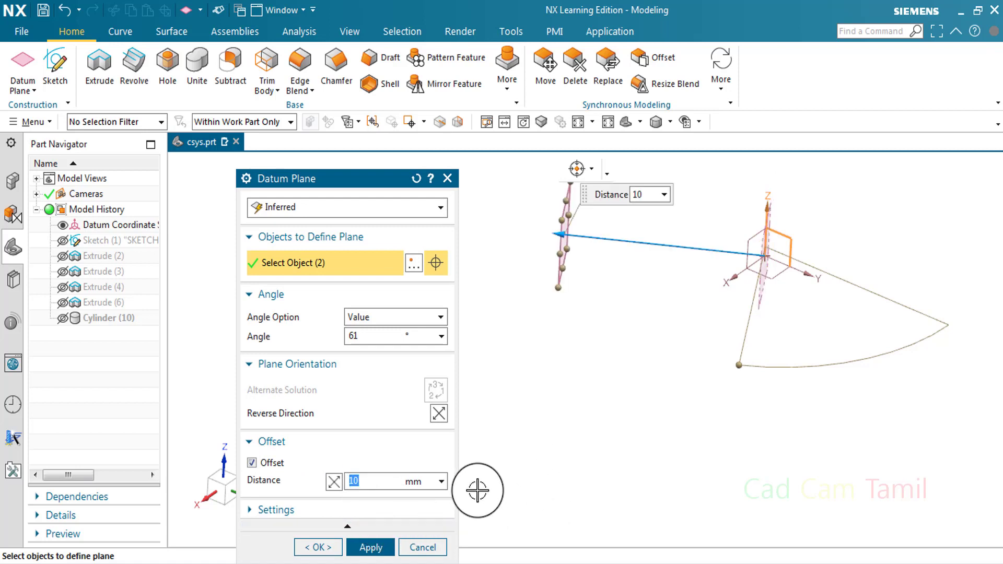
Review the available plane types, keep Inferred, and collapse the settings for the plane's defining objects.
click(433, 212)
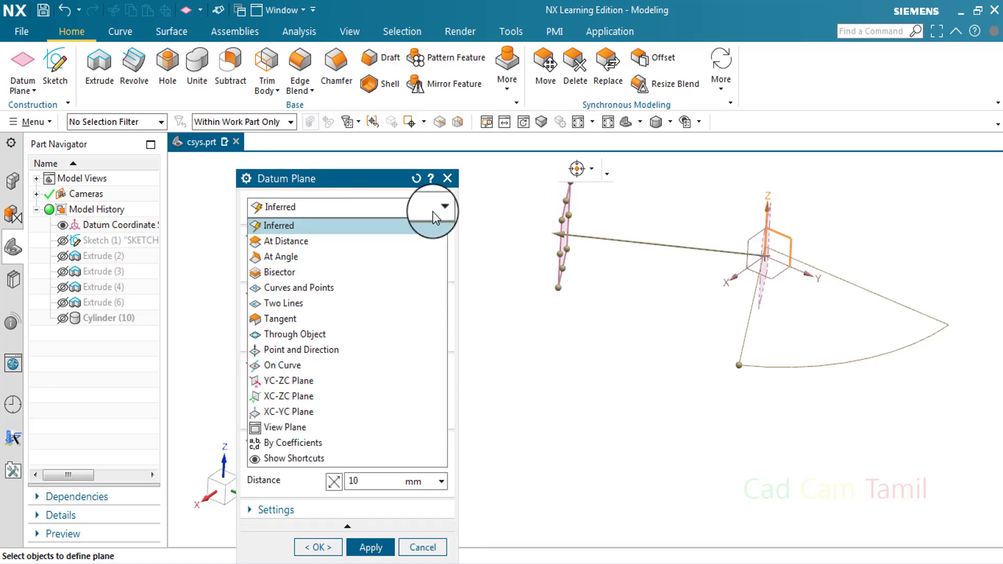
click(409, 234)
click(391, 241)
click(391, 242)
click(392, 240)
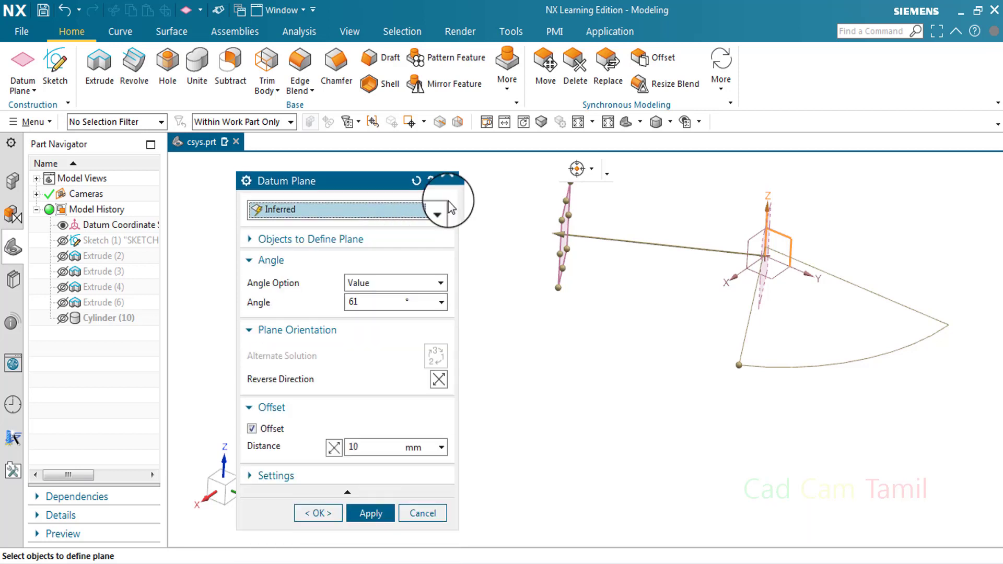